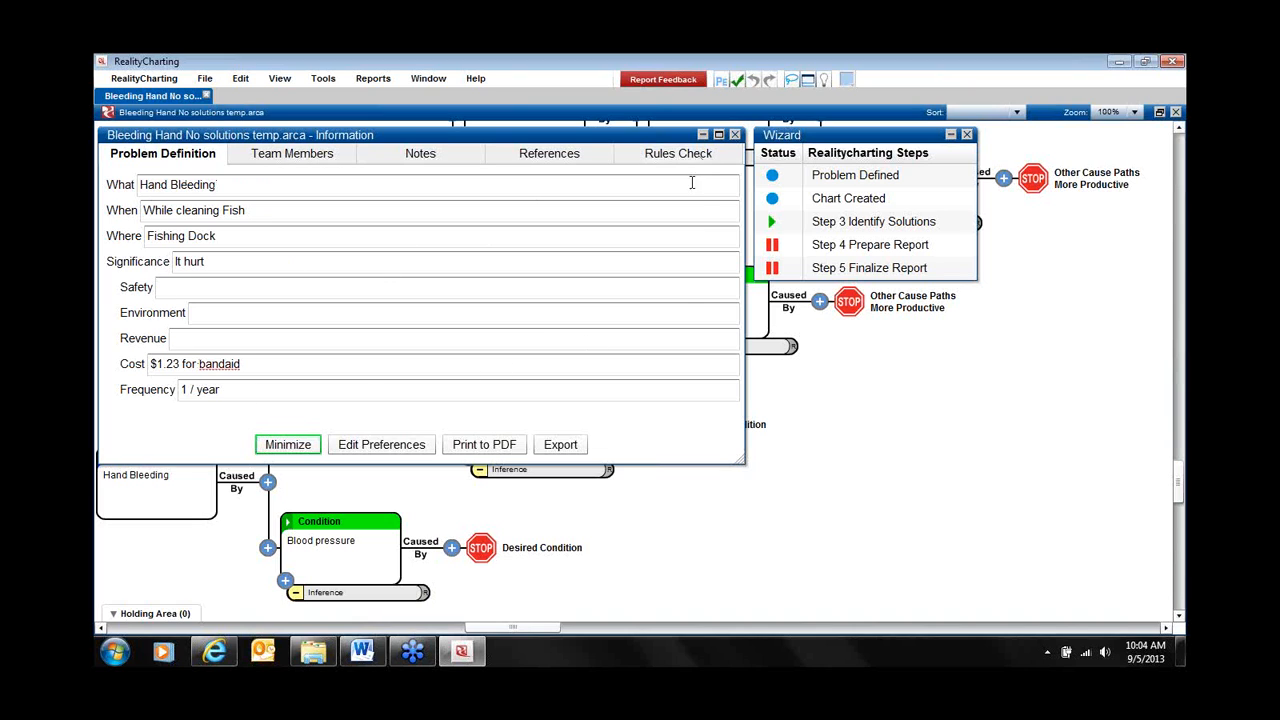
Close the problem Information window and the Wizard so the cause chart is unobstructed.
left_click(734, 136)
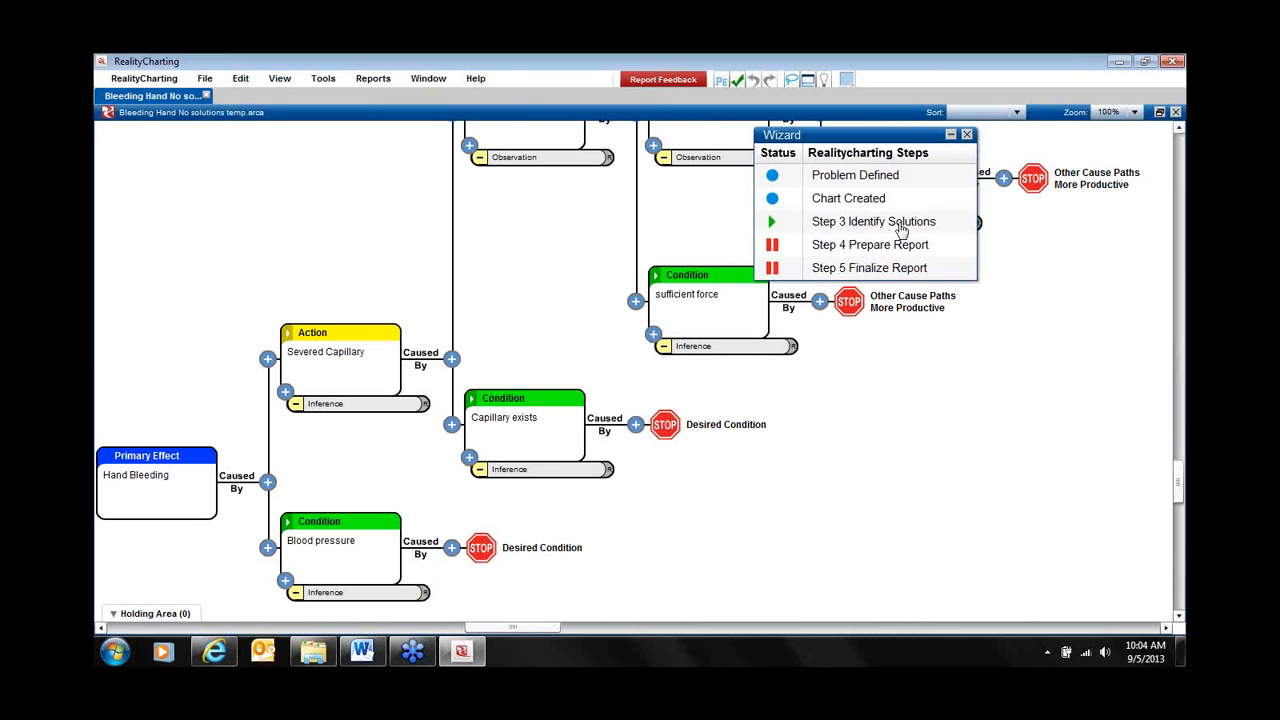
mouse_move(919, 231)
mouse_move(876, 183)
mouse_move(869, 230)
left_click(966, 135)
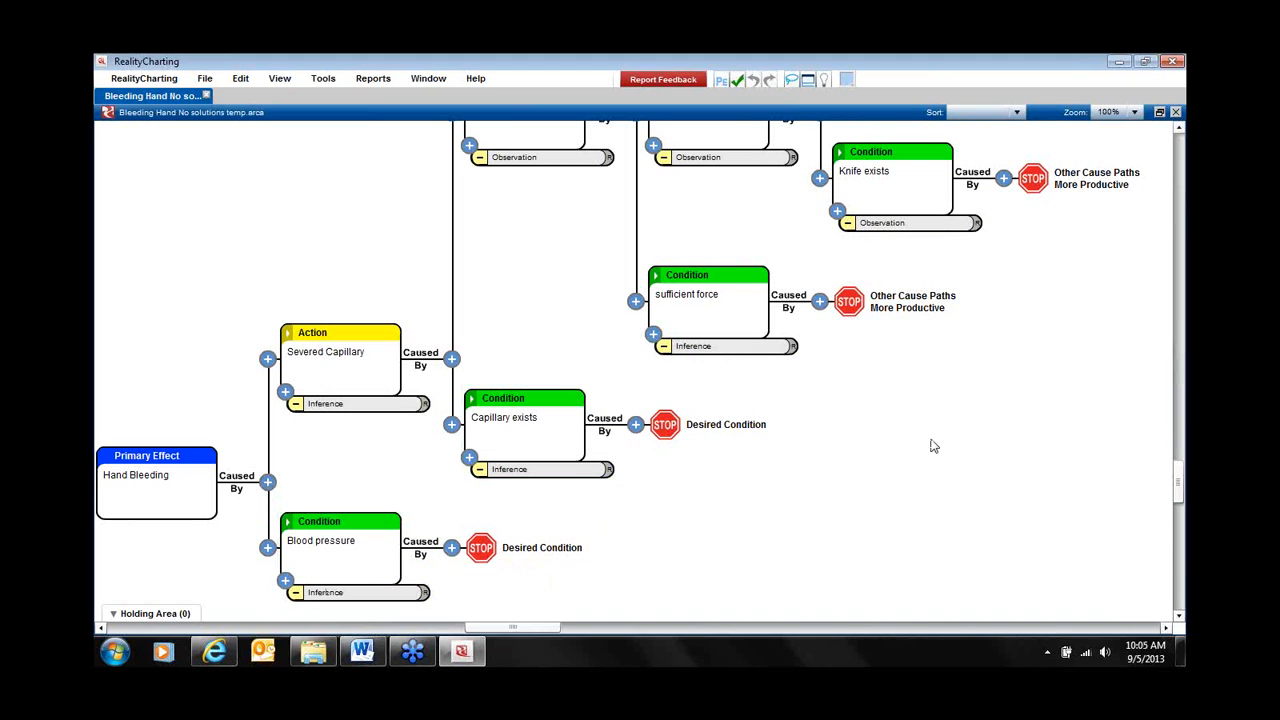
Review the chart's cause paths out to the Cleaning Fish causes and return to the primary effect.
left_click_drag(961, 390, 851, 577)
left_click_drag(1097, 171, 910, 506)
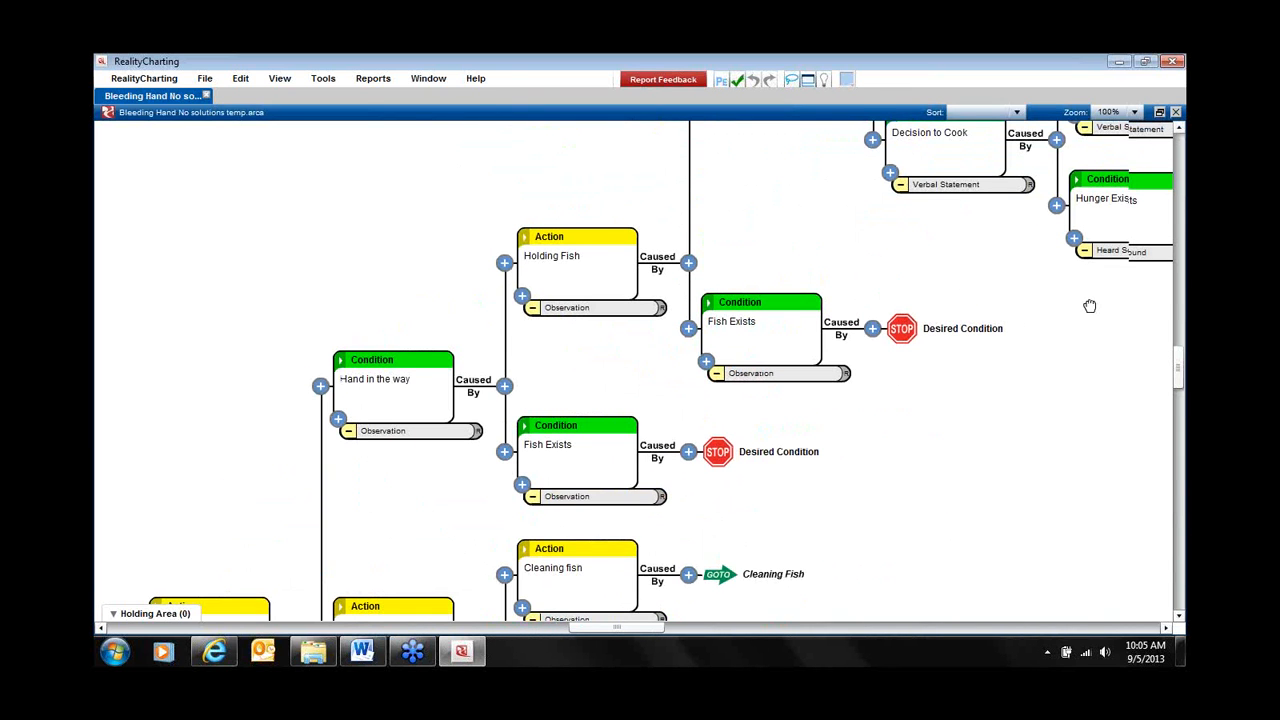
left_click_drag(1090, 306, 925, 527)
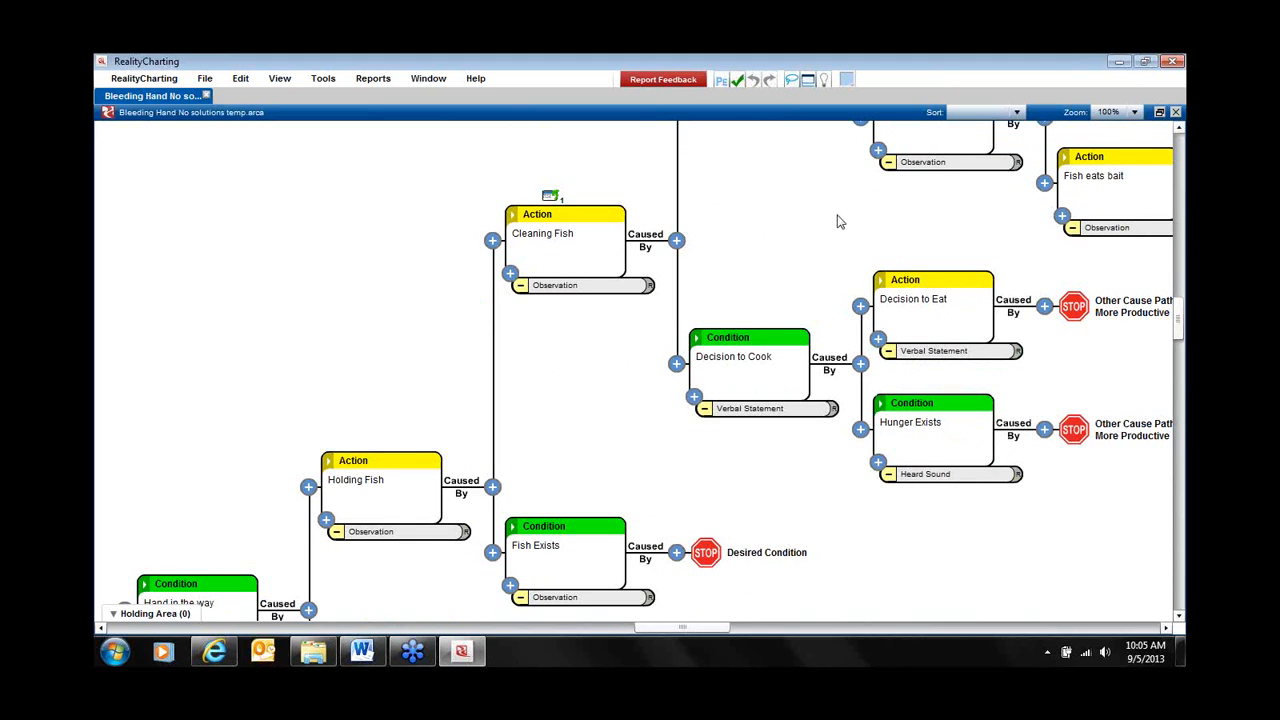
left_click(721, 79)
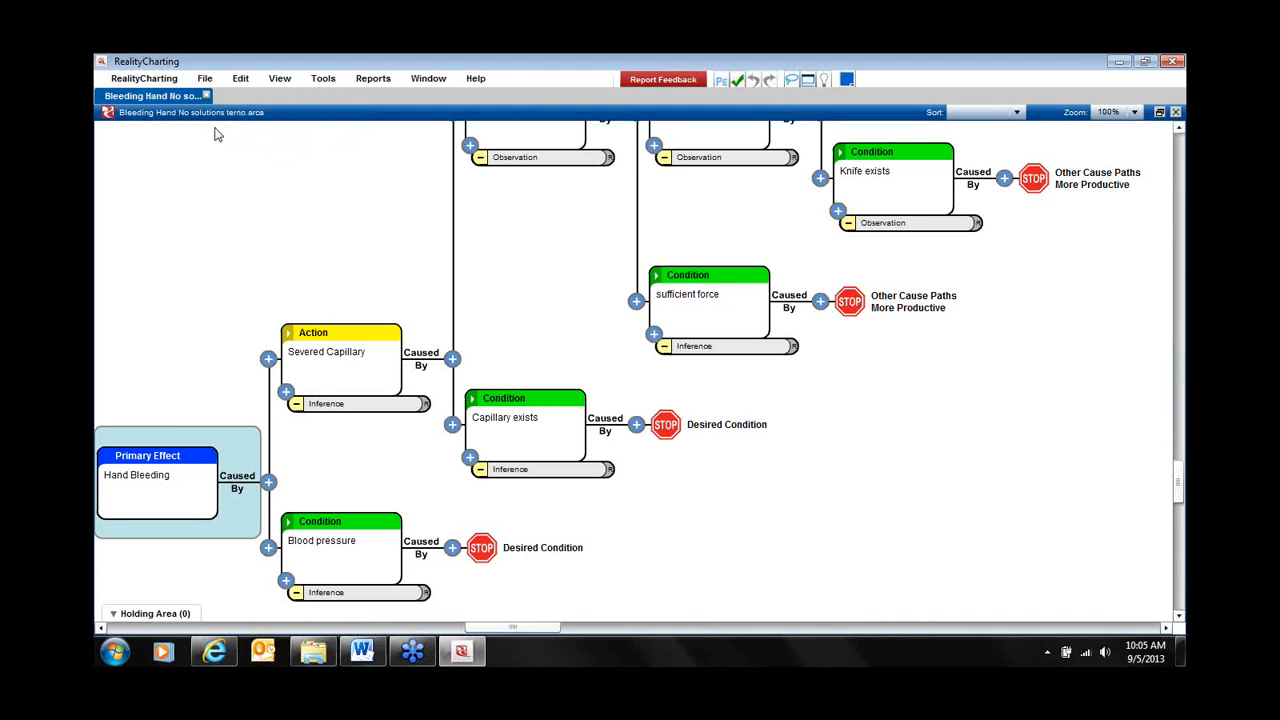
Run the Space Time Logic Check and answer Yes to same time and same place for the Hand Bleeding causes.
left_click(323, 80)
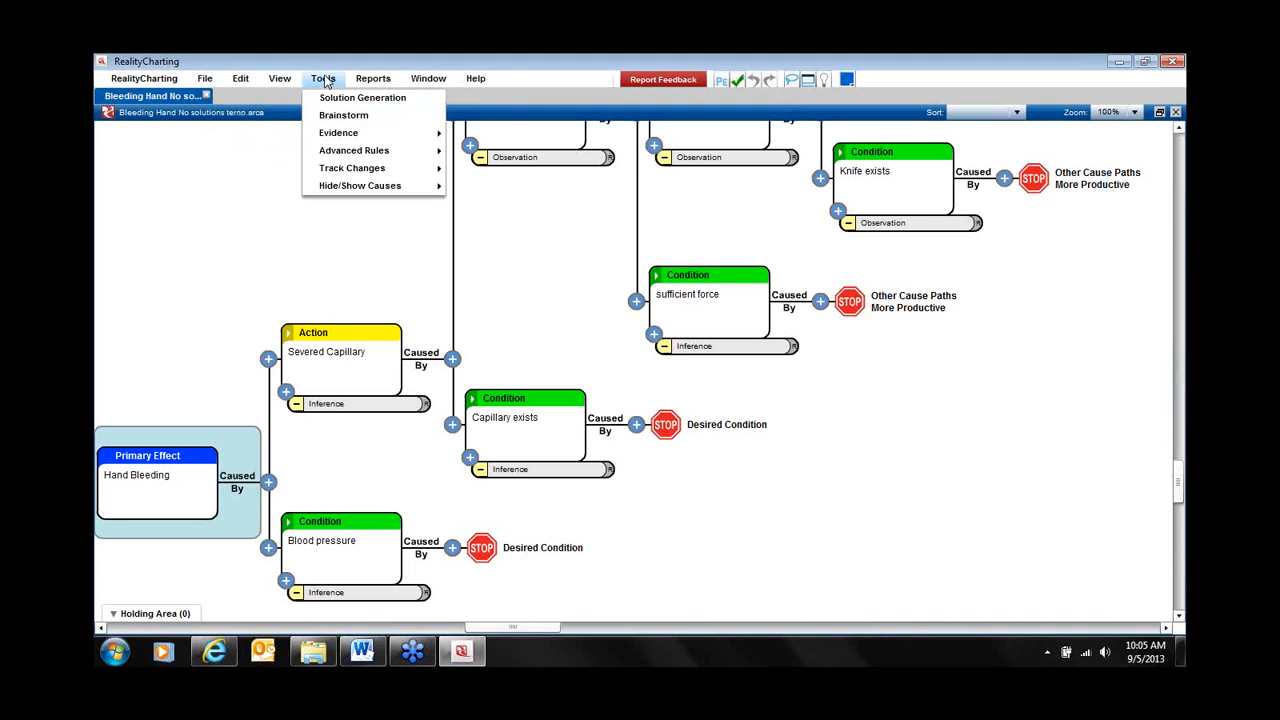
mouse_move(354, 156)
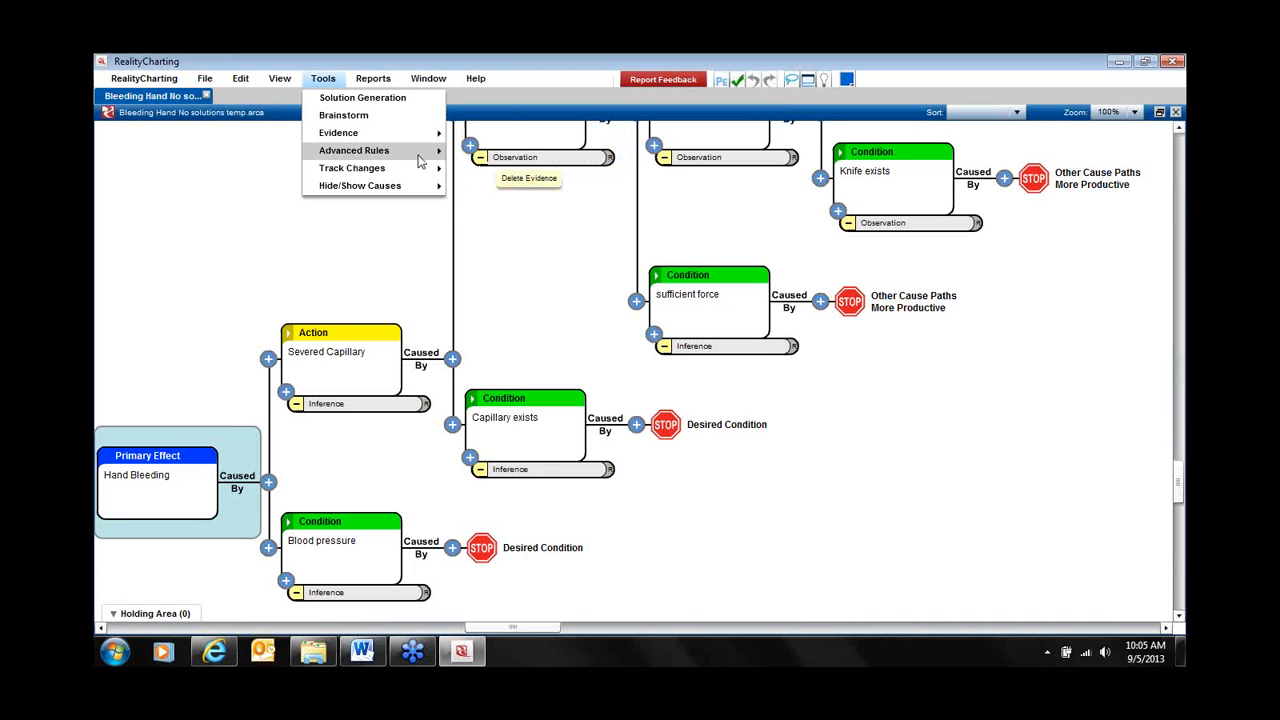
mouse_move(420, 158)
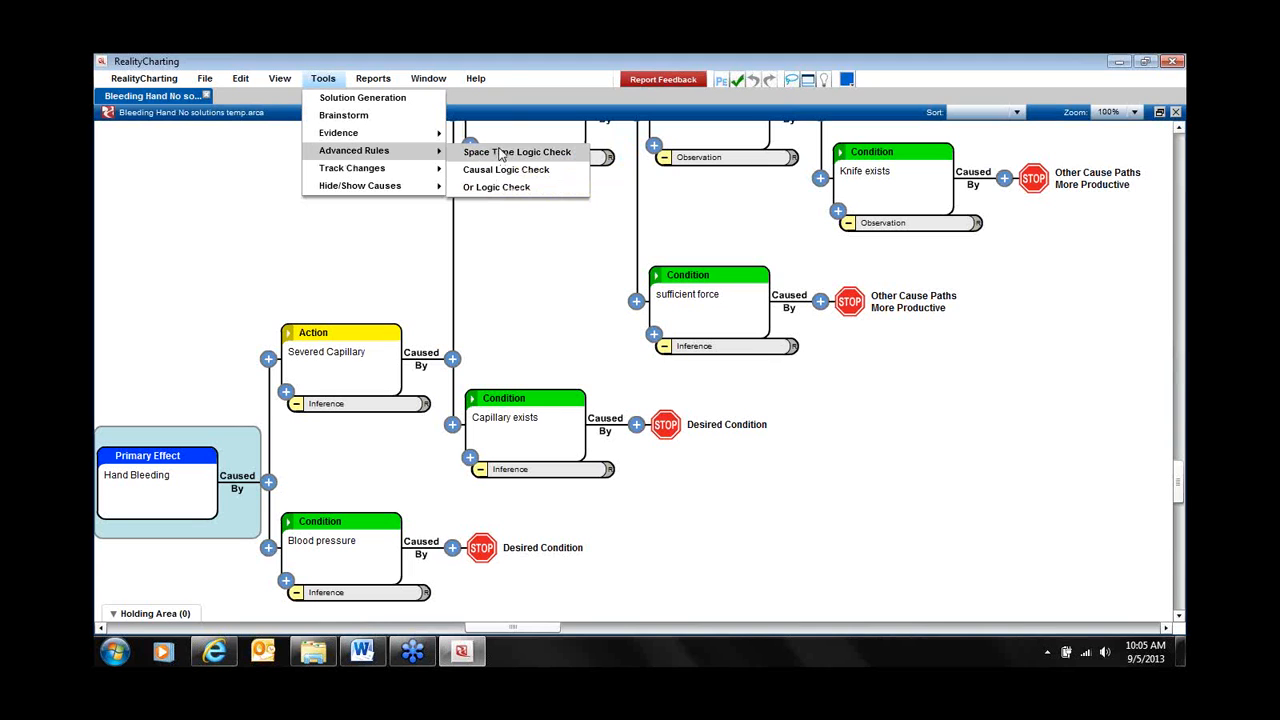
left_click(499, 154)
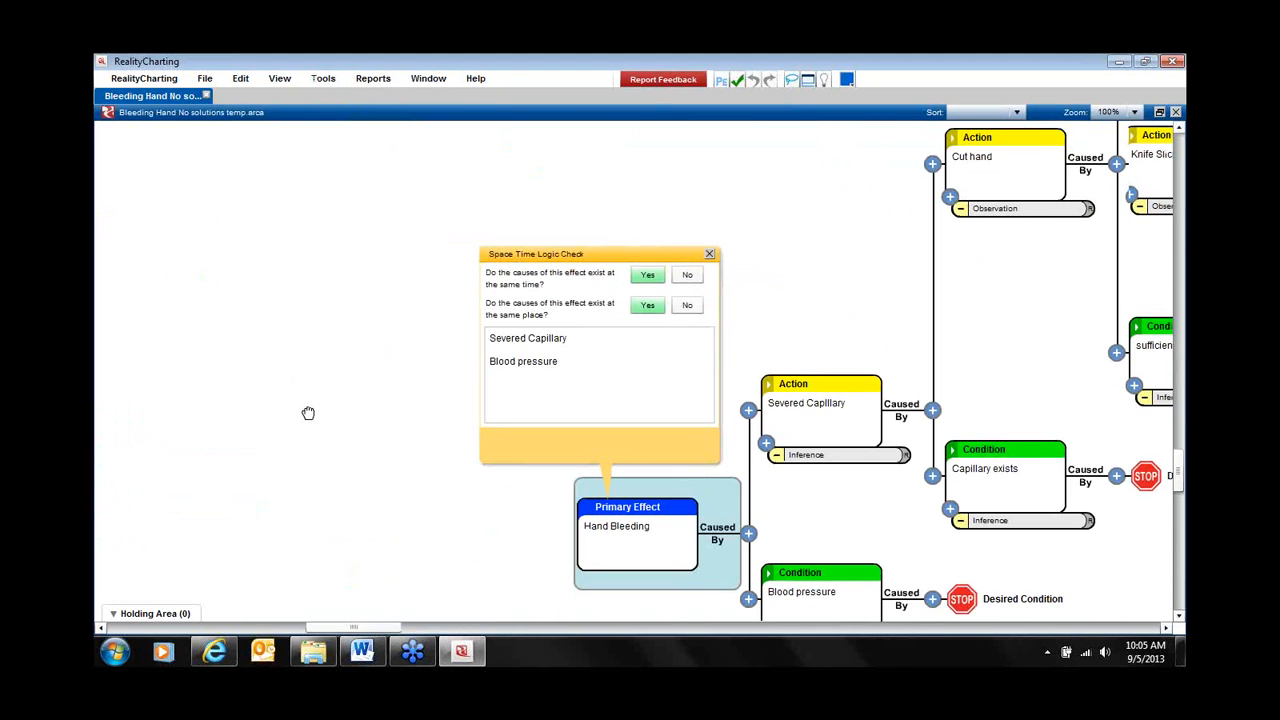
left_click_drag(303, 411, 245, 378)
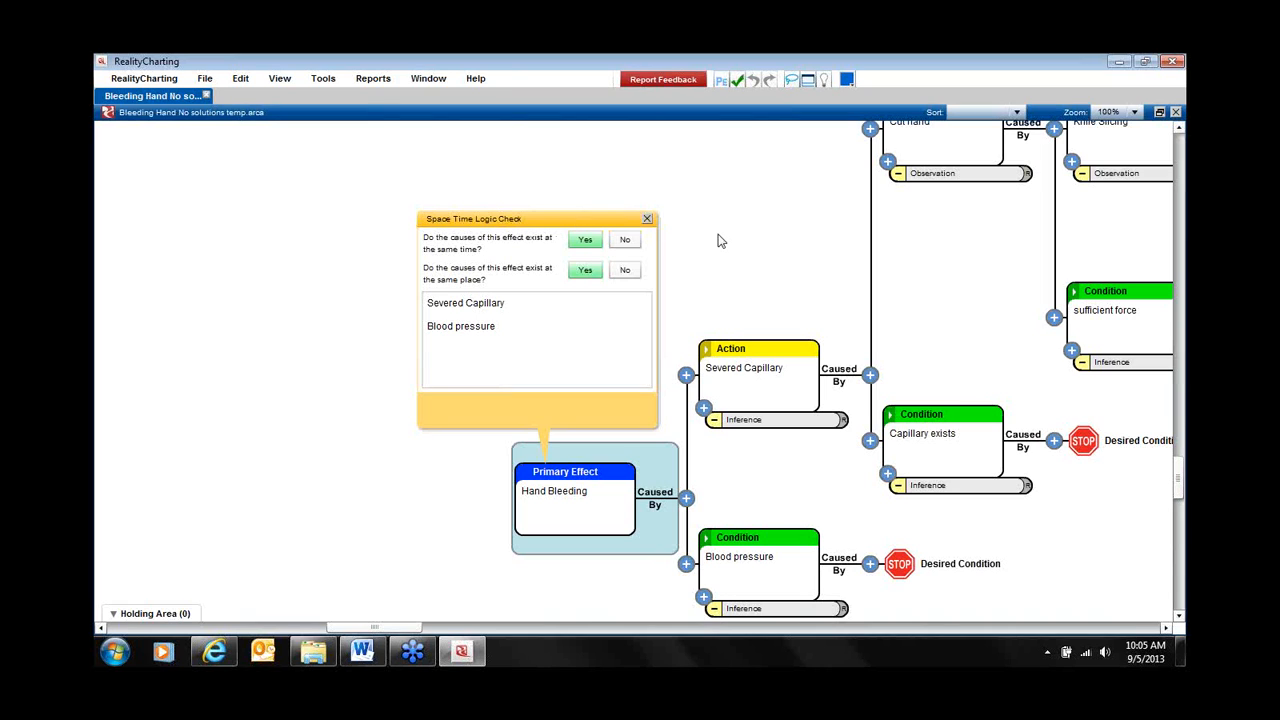
left_click_drag(792, 220, 664, 216)
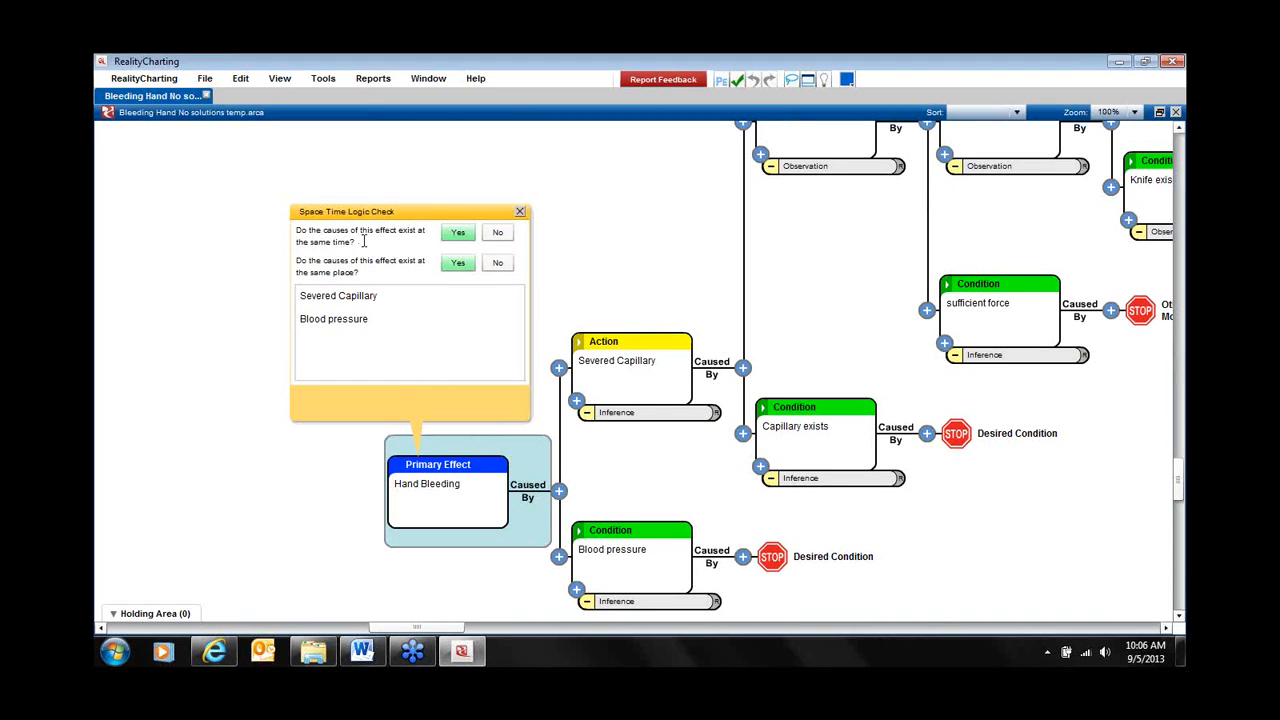
left_click(451, 235)
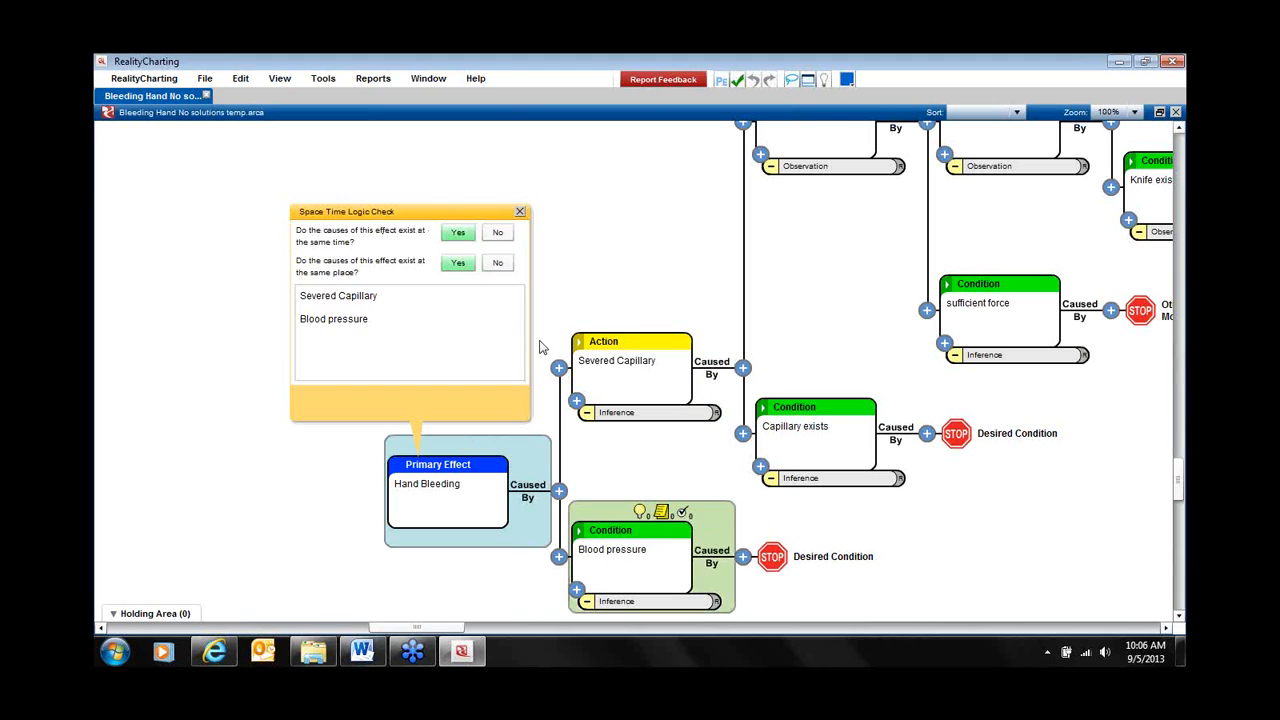
left_click(460, 237)
left_click(458, 263)
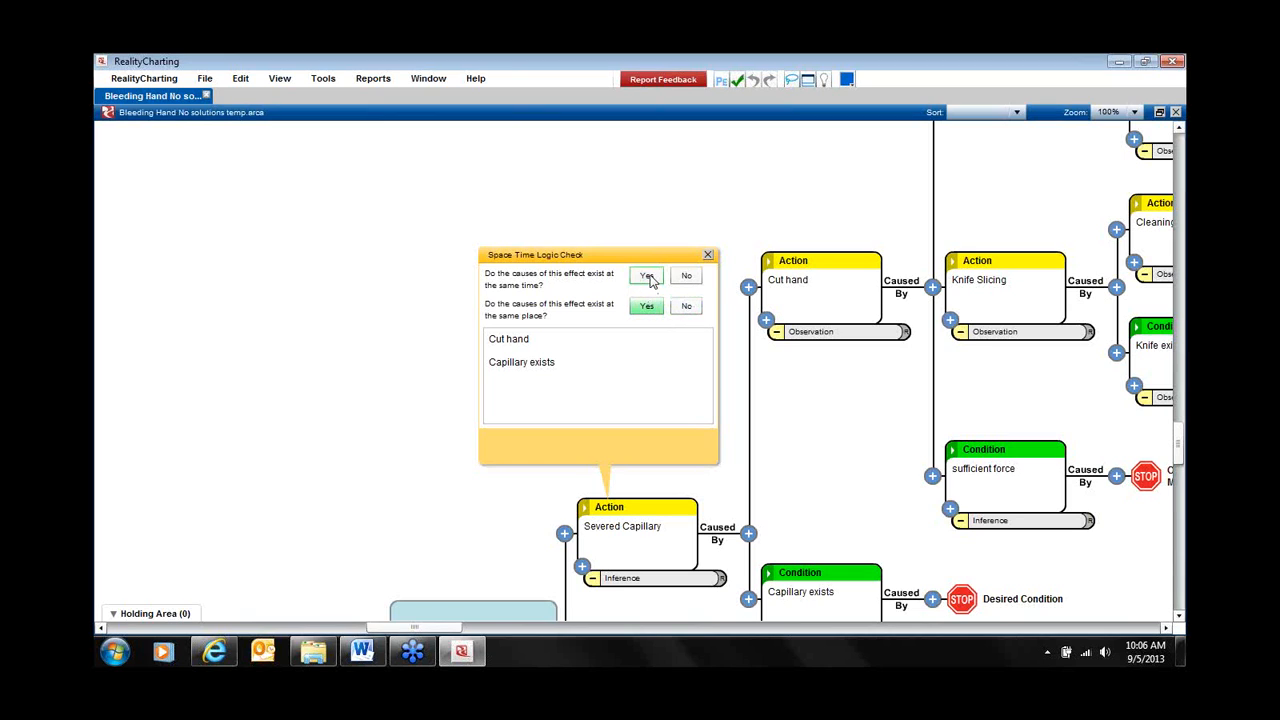
Answer No to same place for the Severed Capillary causes, acknowledge the recommendation, and close the Space Time Logic Check.
left_click(688, 310)
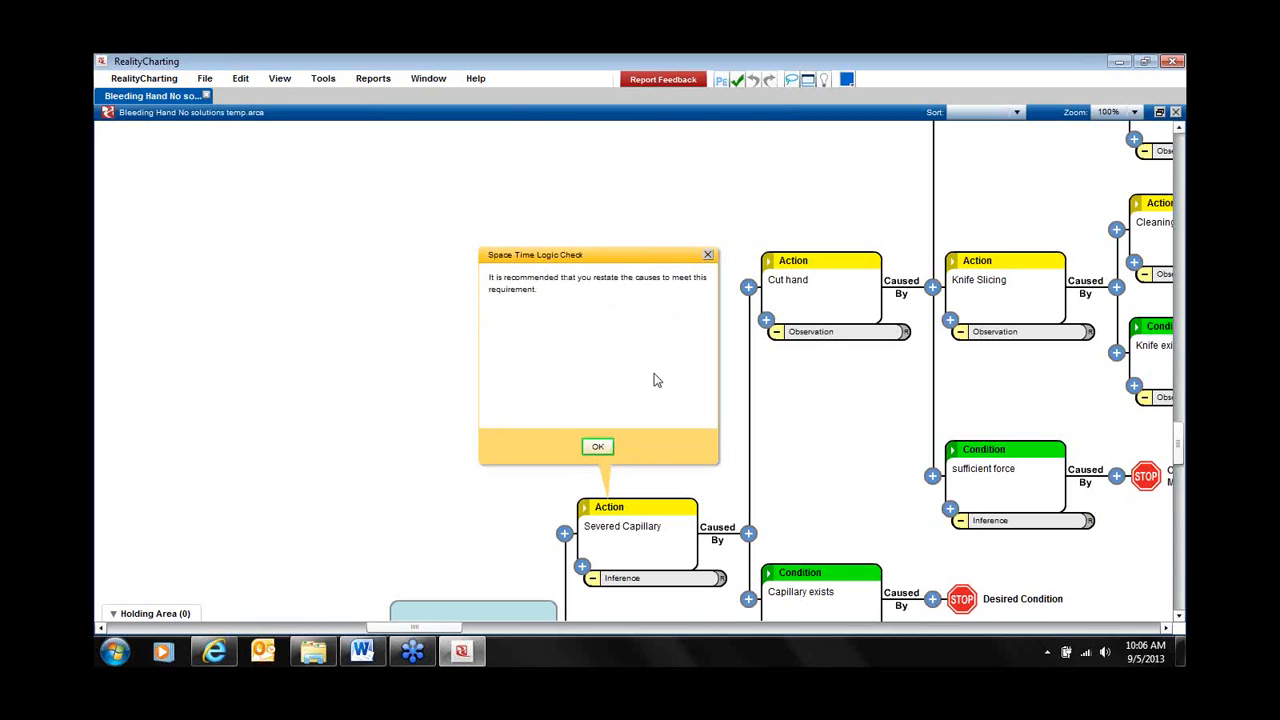
mouse_move(808, 303)
left_click(597, 448)
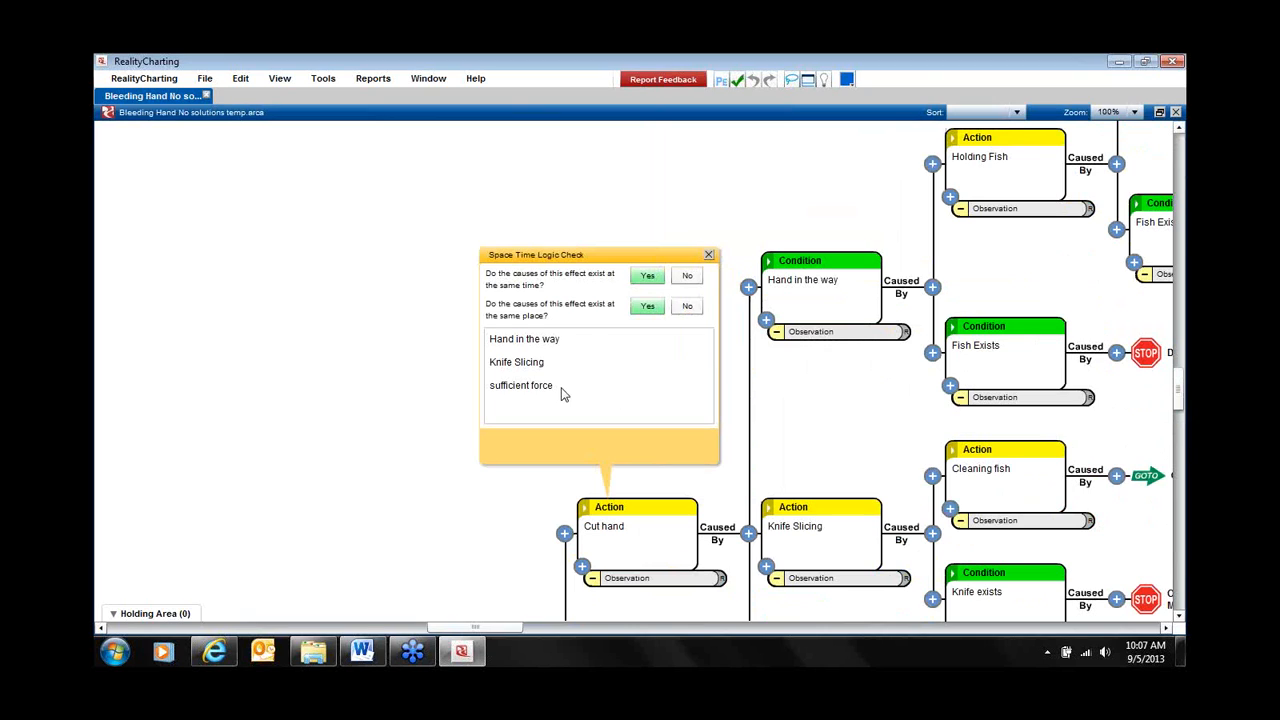
left_click(709, 255)
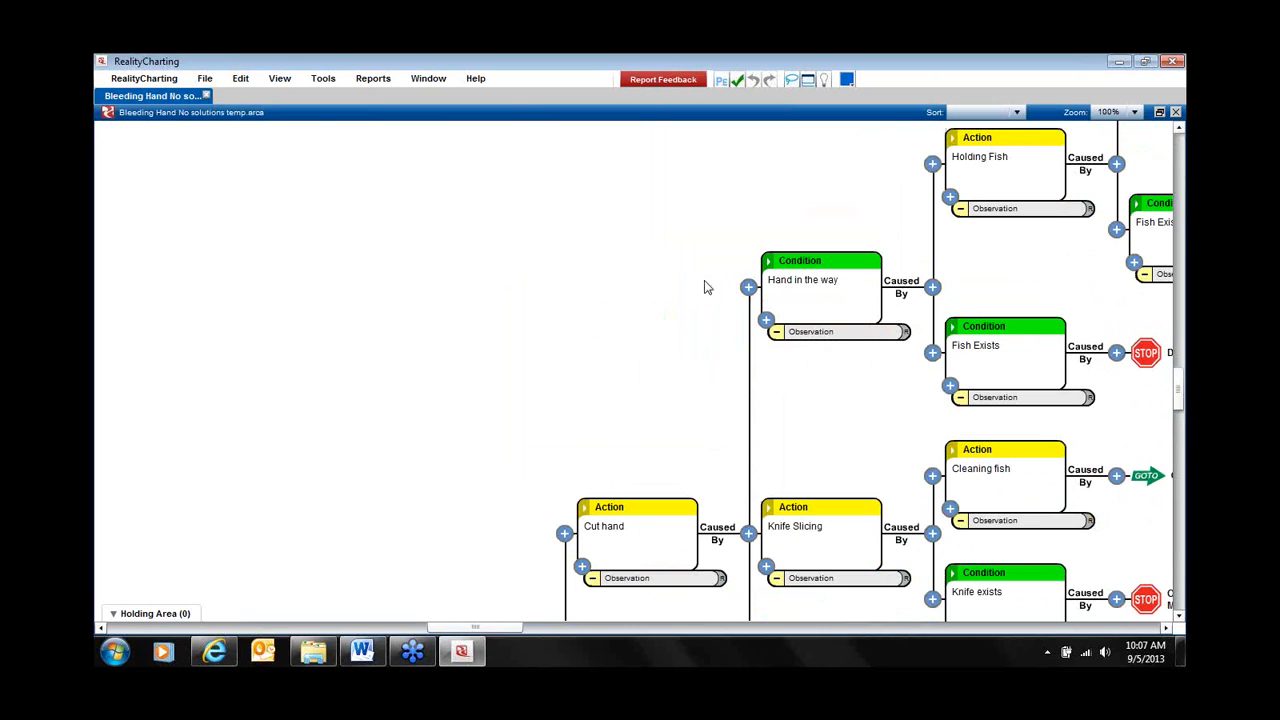
Run the Causal Logic Check and answer No for the Severed Capillary cause of Hand Bleeding.
left_click(282, 80)
mouse_move(323, 80)
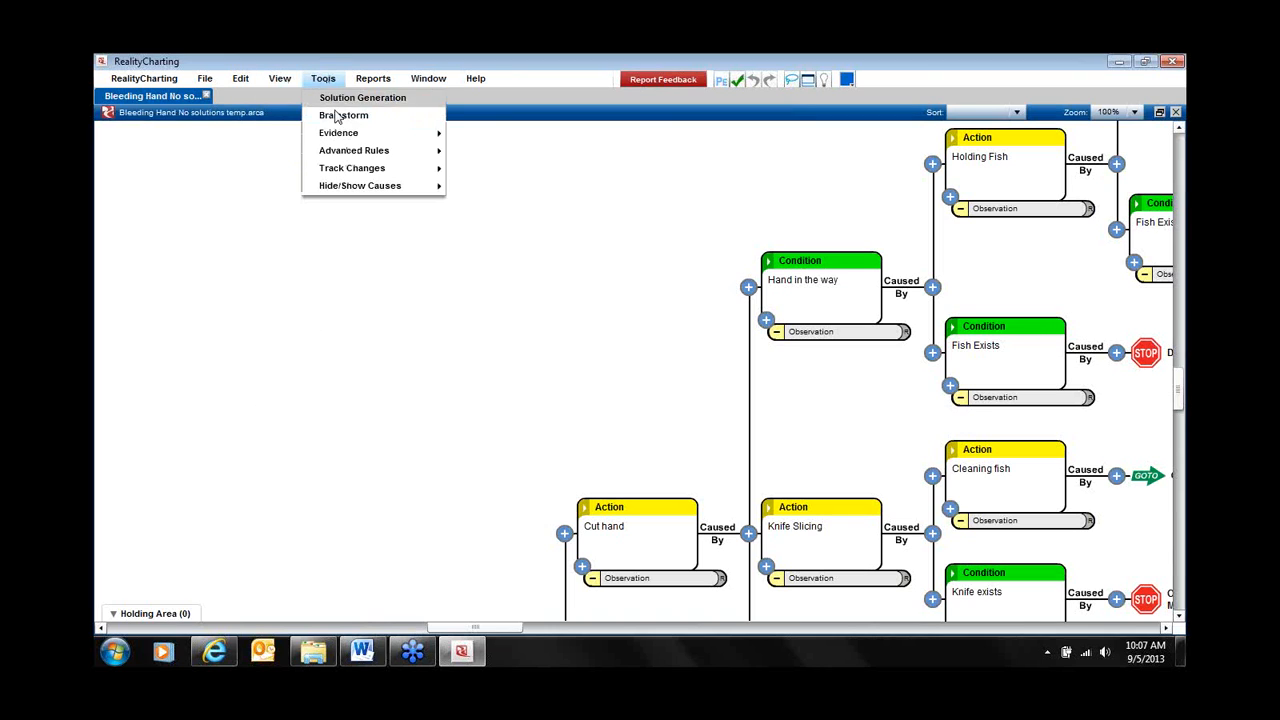
mouse_move(380, 151)
left_click(505, 170)
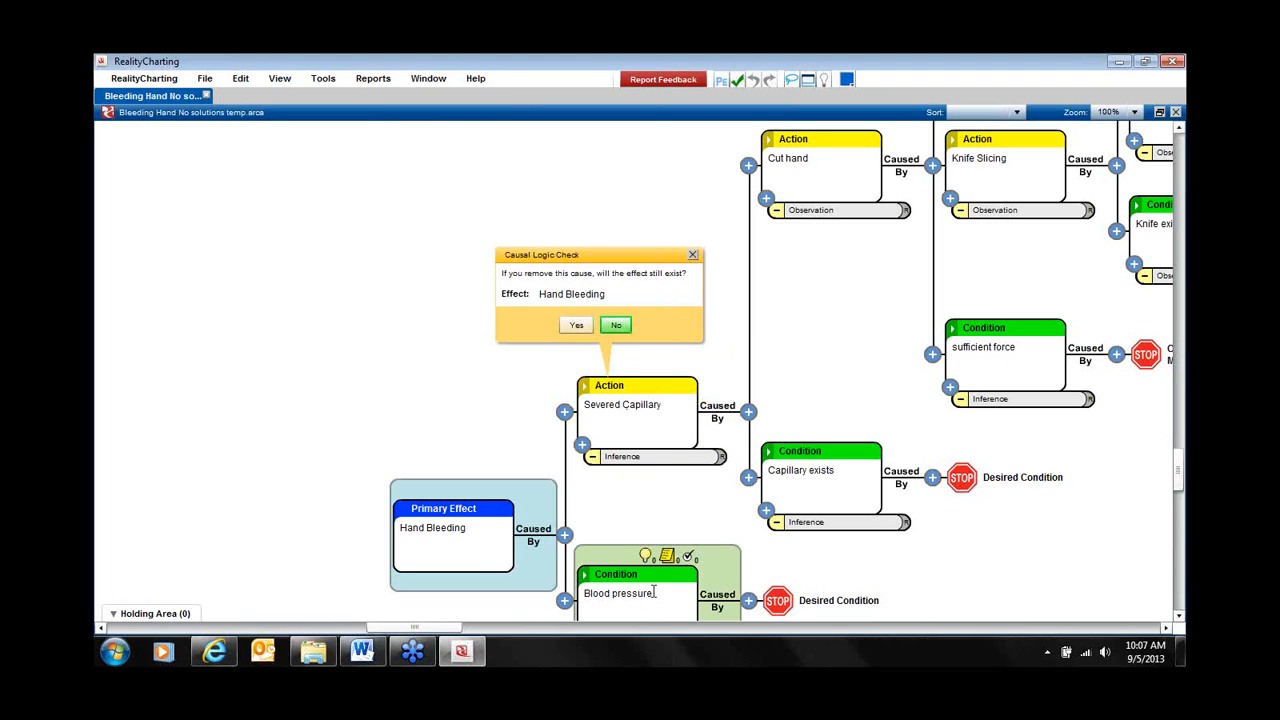
left_click(620, 328)
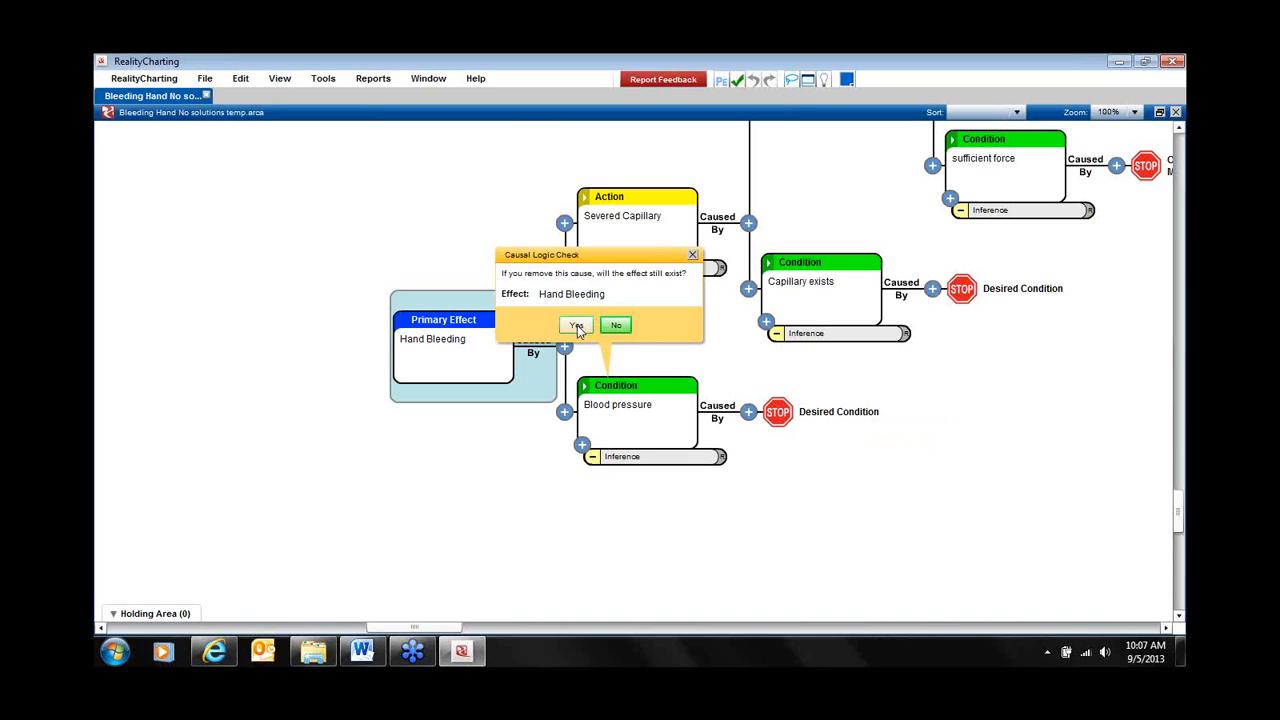
Answer Yes for the Blood pressure cause, acknowledge the recommendation, and close the Causal Logic Check.
left_click(578, 328)
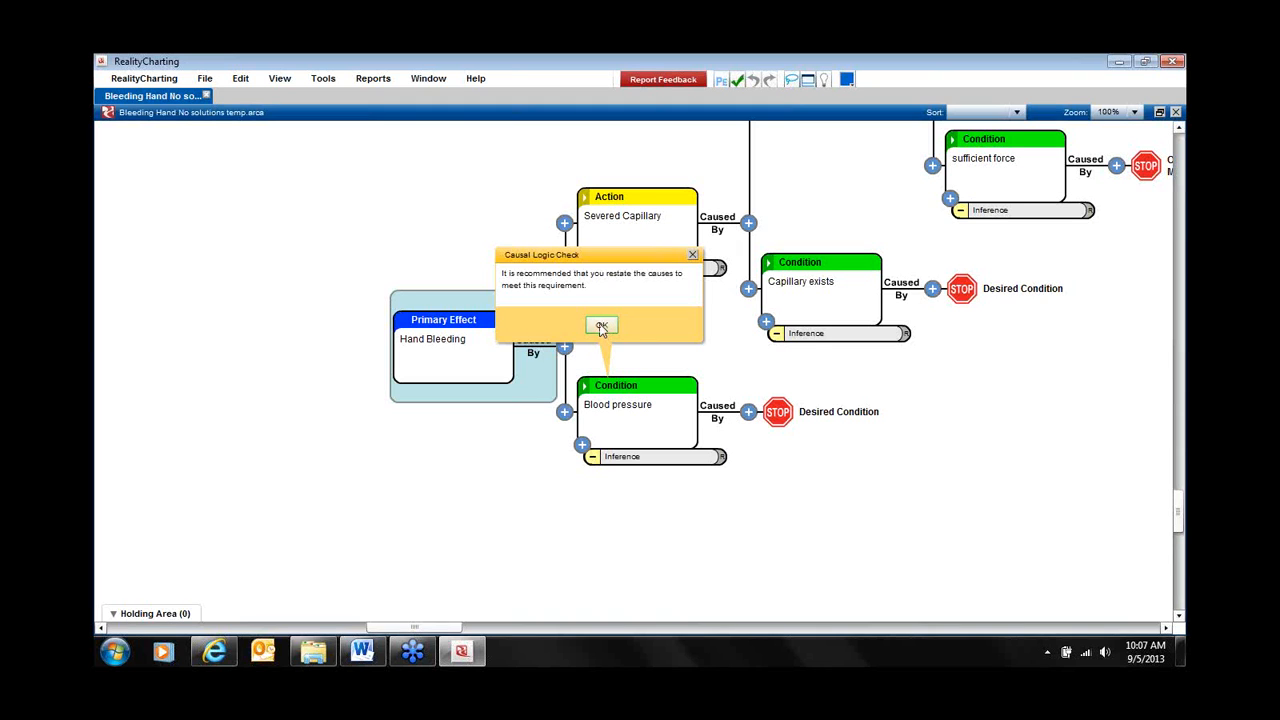
left_click(602, 327)
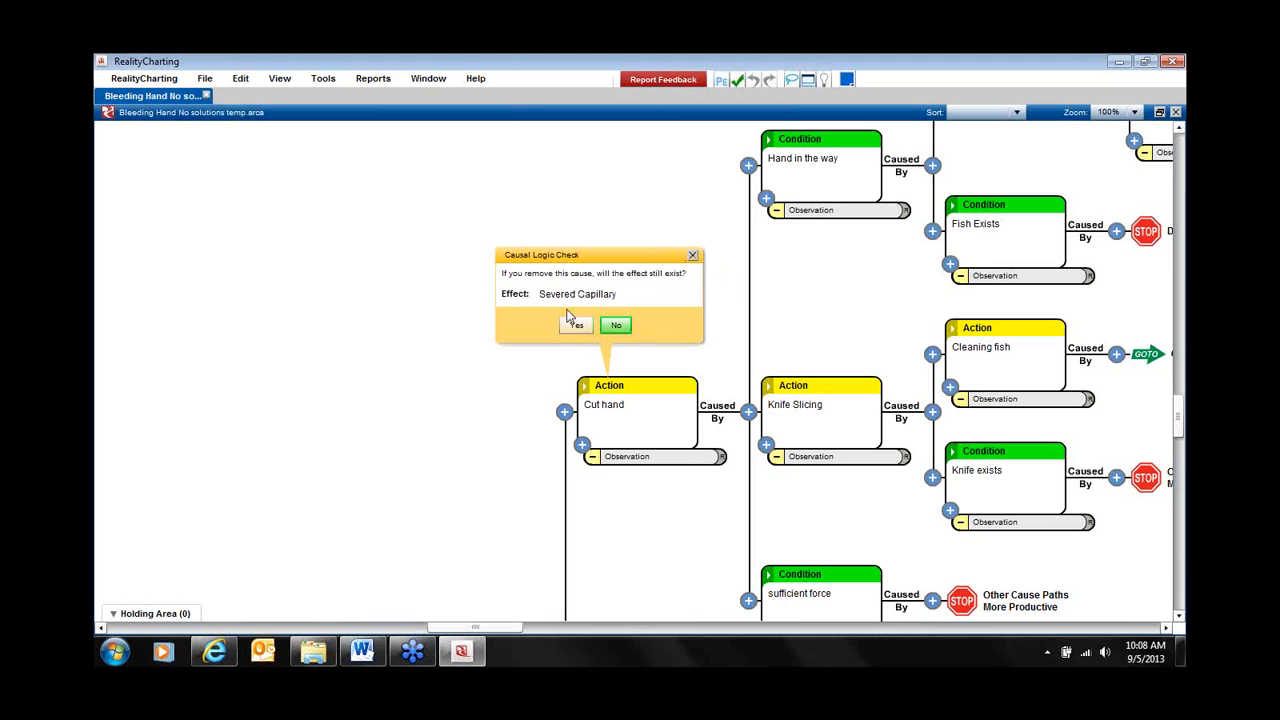
left_click(692, 256)
Run the Or Logic Check on the chart and dismiss its completion notice.
left_click(324, 80)
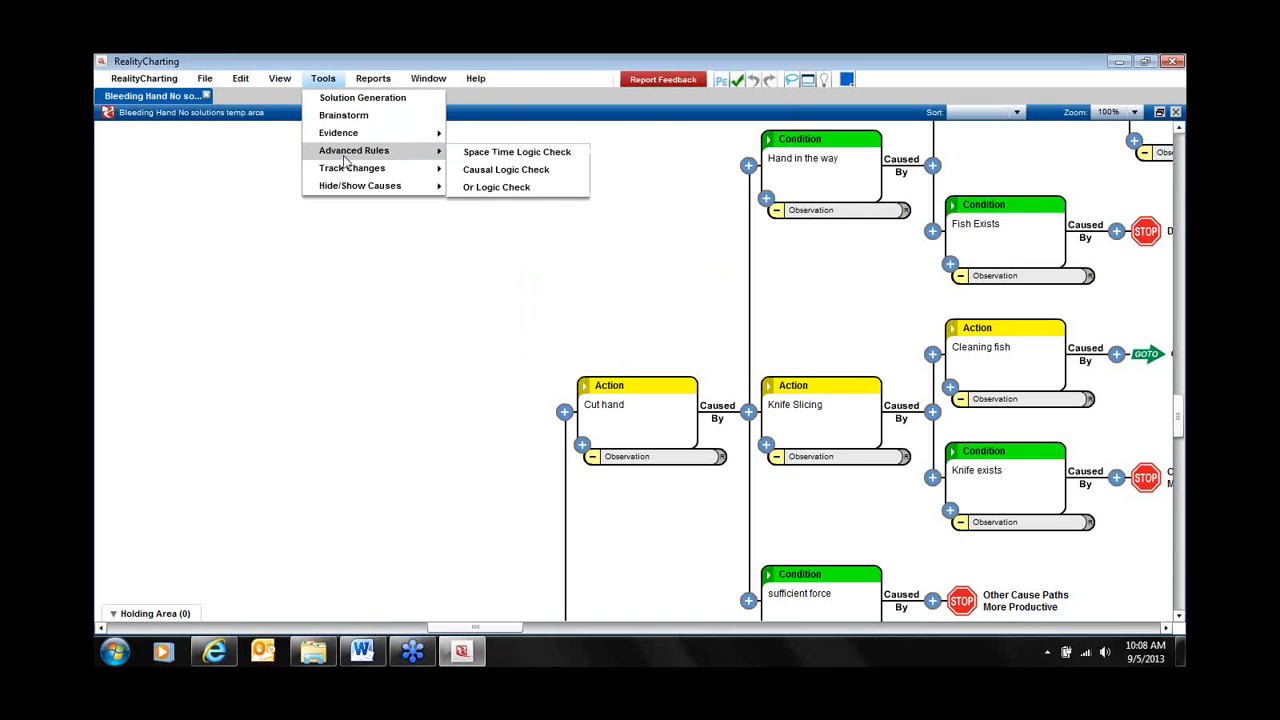
mouse_move(359, 173)
mouse_move(408, 152)
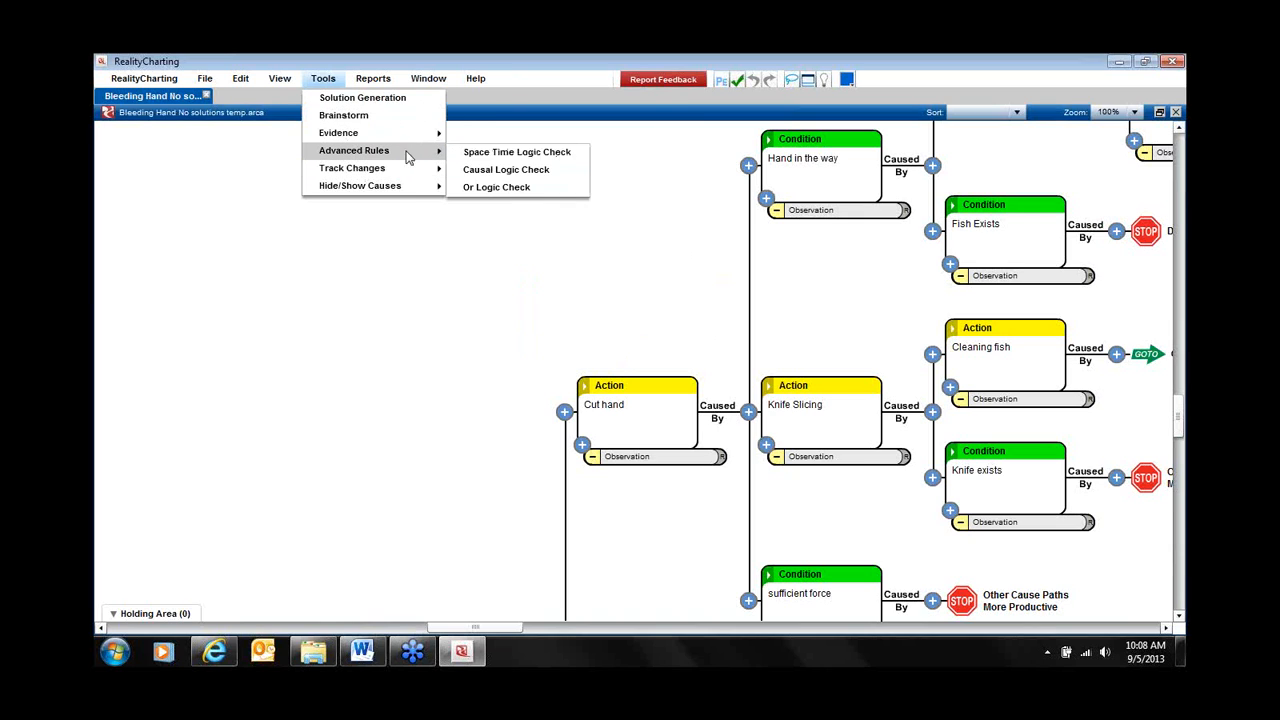
left_click(497, 189)
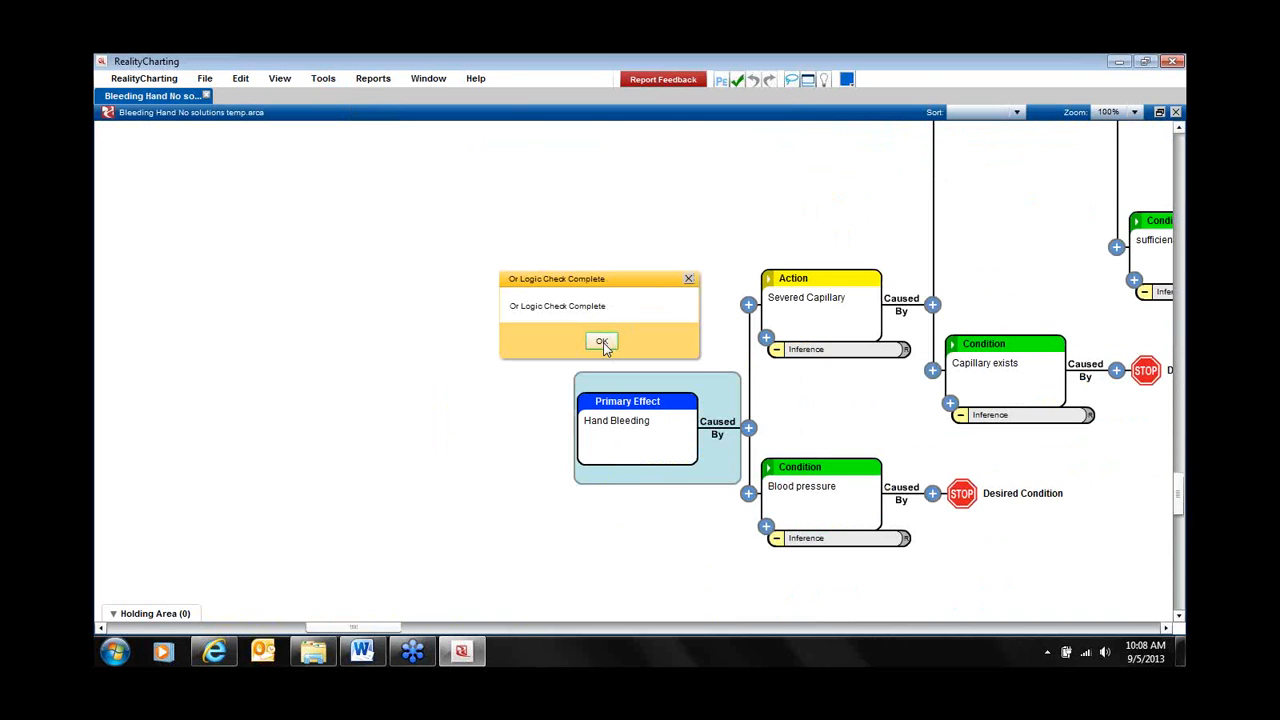
left_click(602, 342)
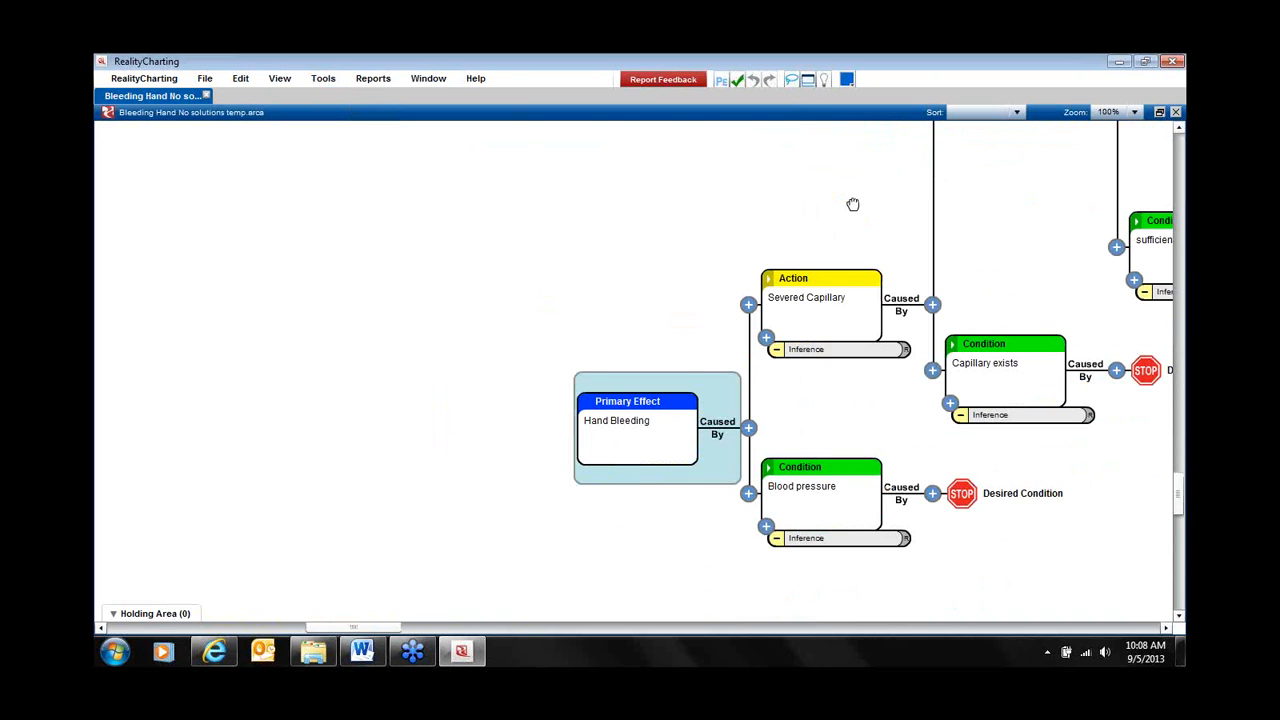
Apply Or Logic to the Cut hand causes Hand in the way, Knife Slicing and sufficient force.
left_click_drag(850, 206, 323, 460)
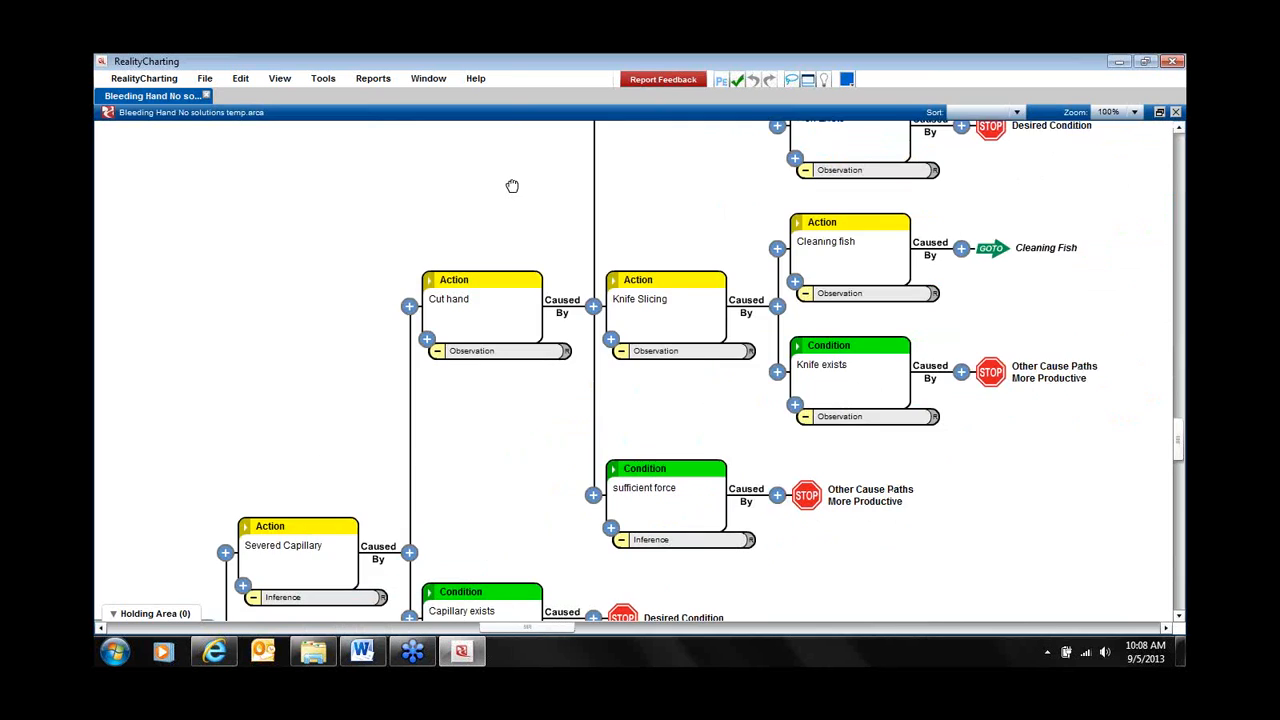
left_click_drag(512, 186, 465, 287)
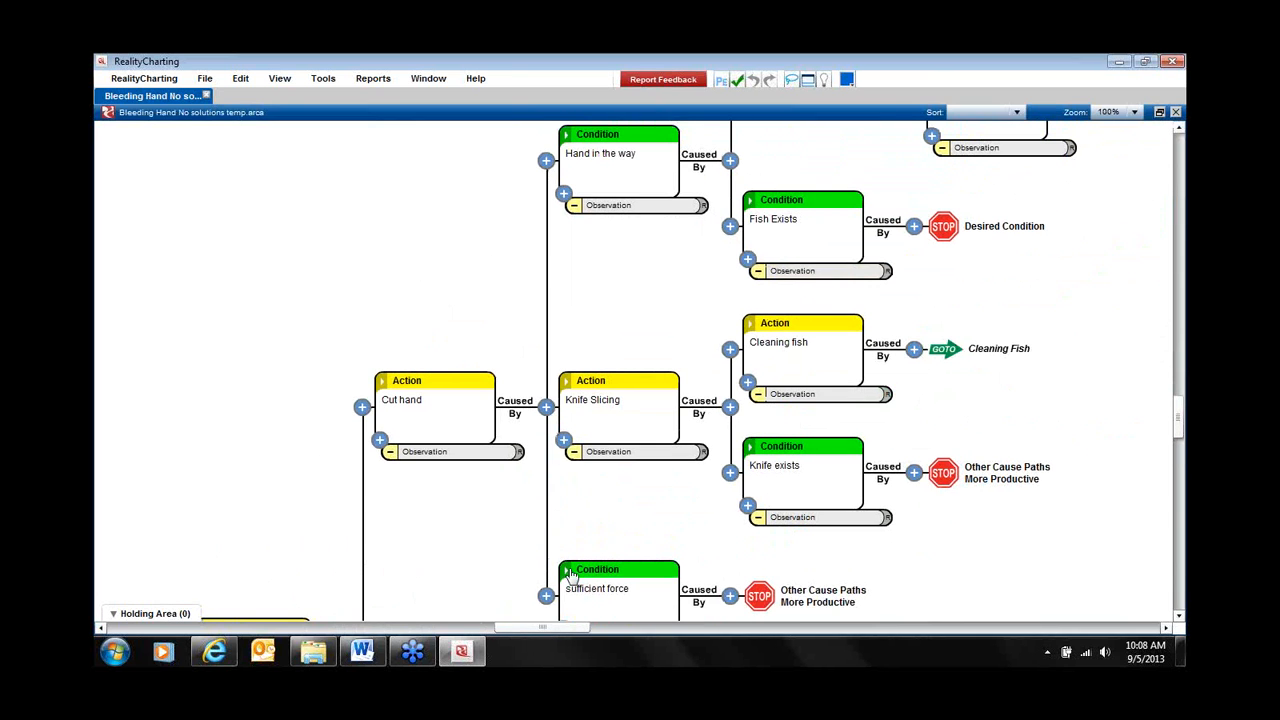
left_click(545, 408)
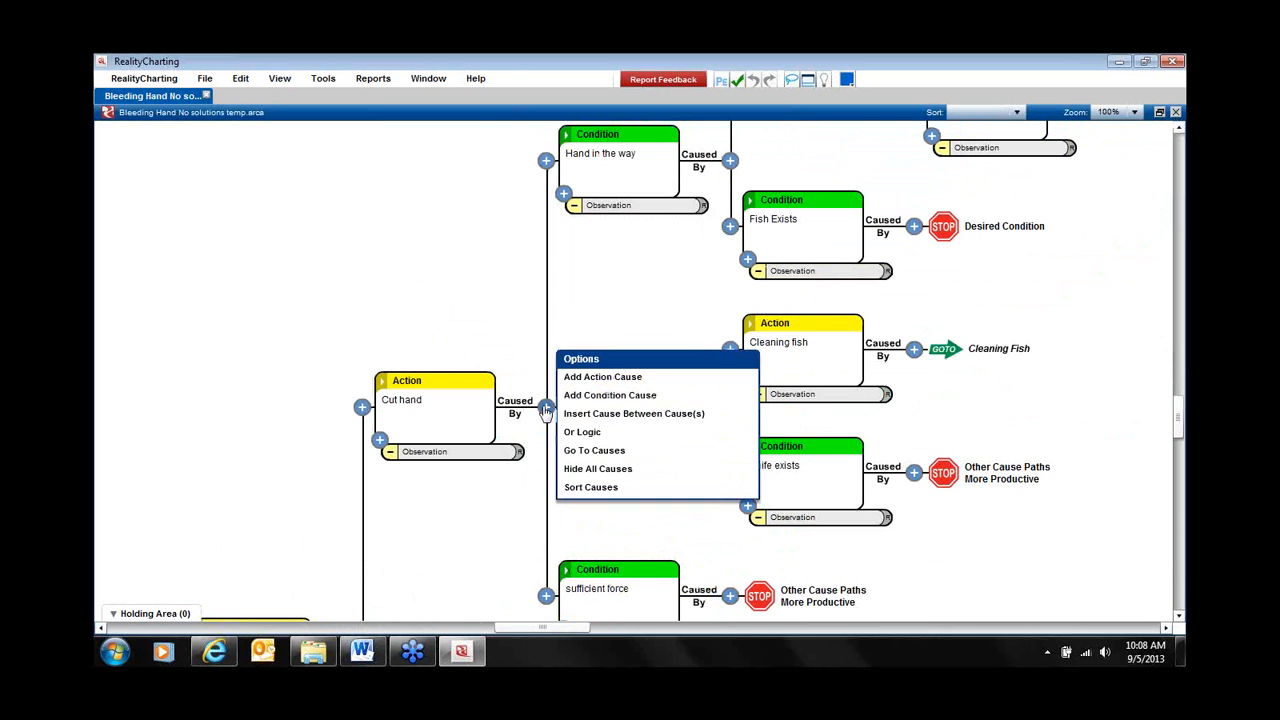
left_click(585, 436)
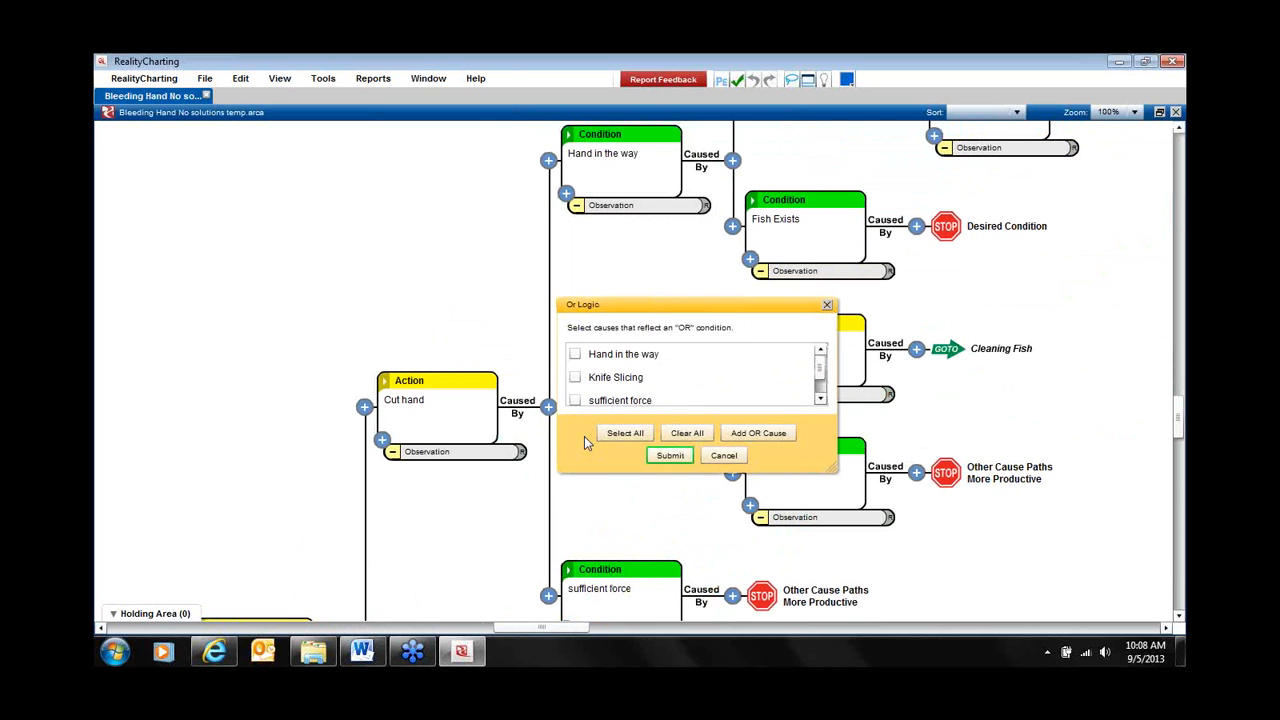
left_click(635, 351)
left_click(635, 374)
left_click(635, 397)
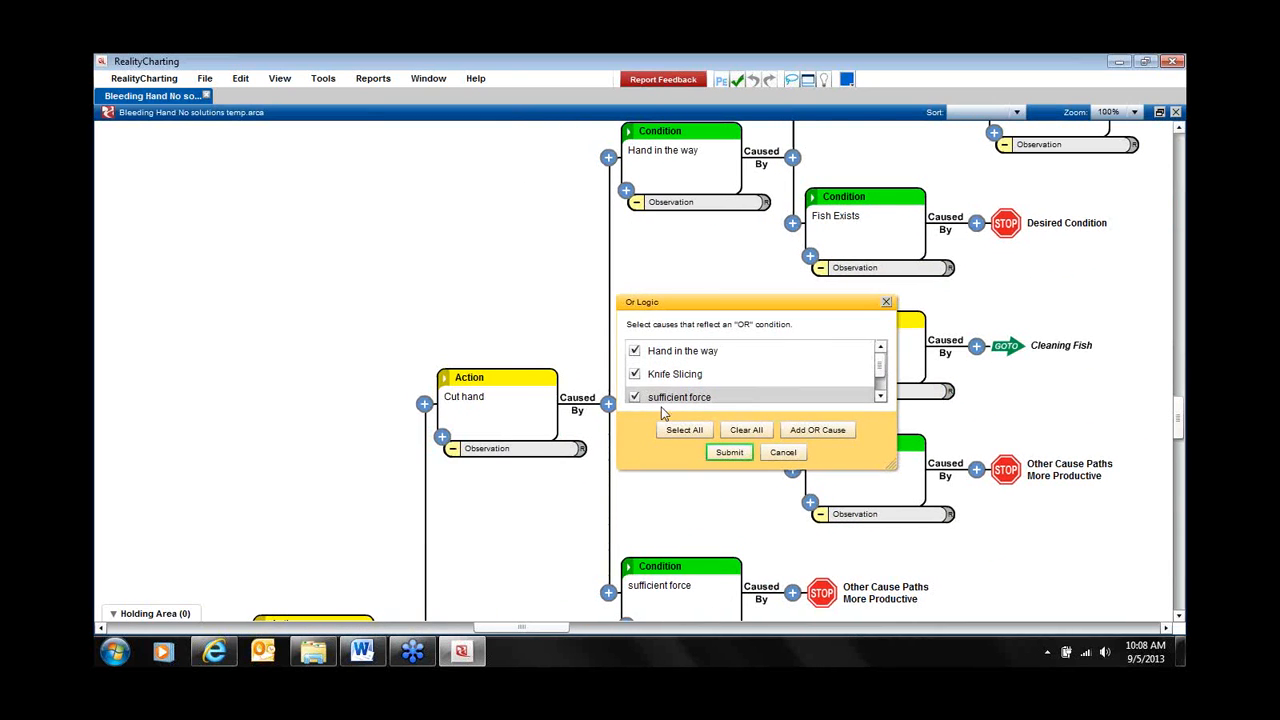
left_click(730, 452)
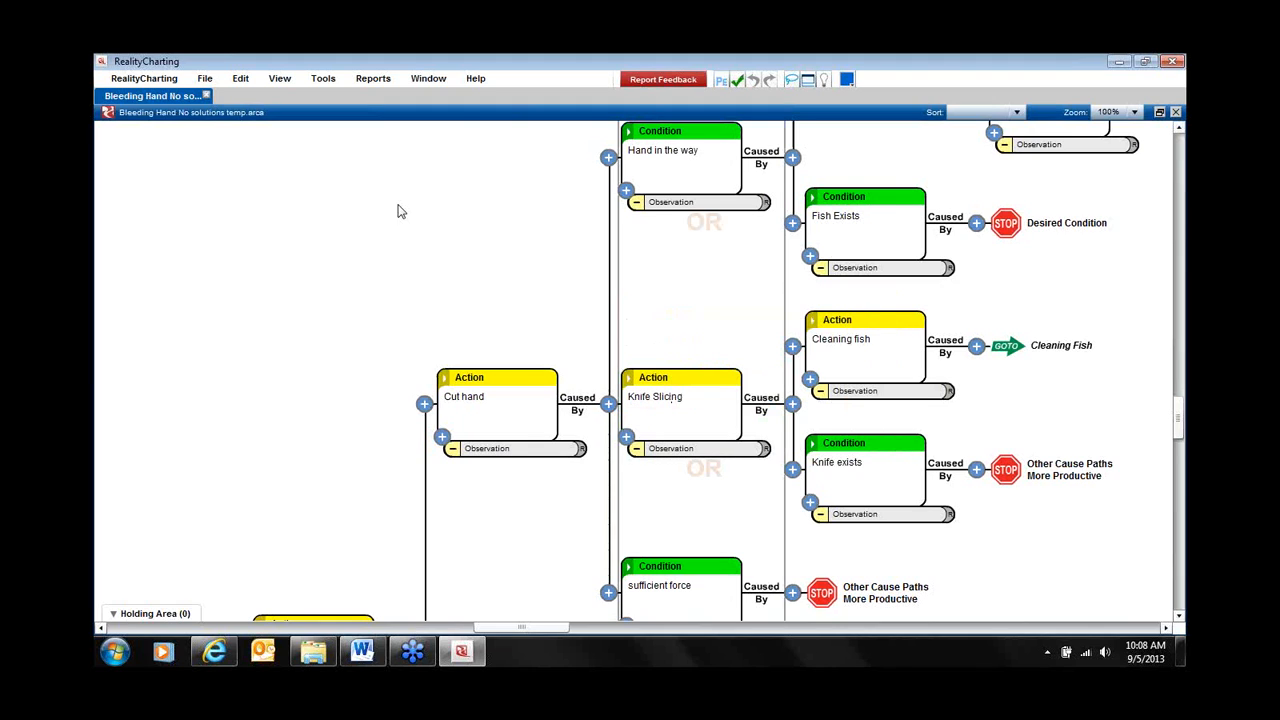
Run the Or Logic Check again and close its recommendation for the Cut hand cause.
left_click(323, 80)
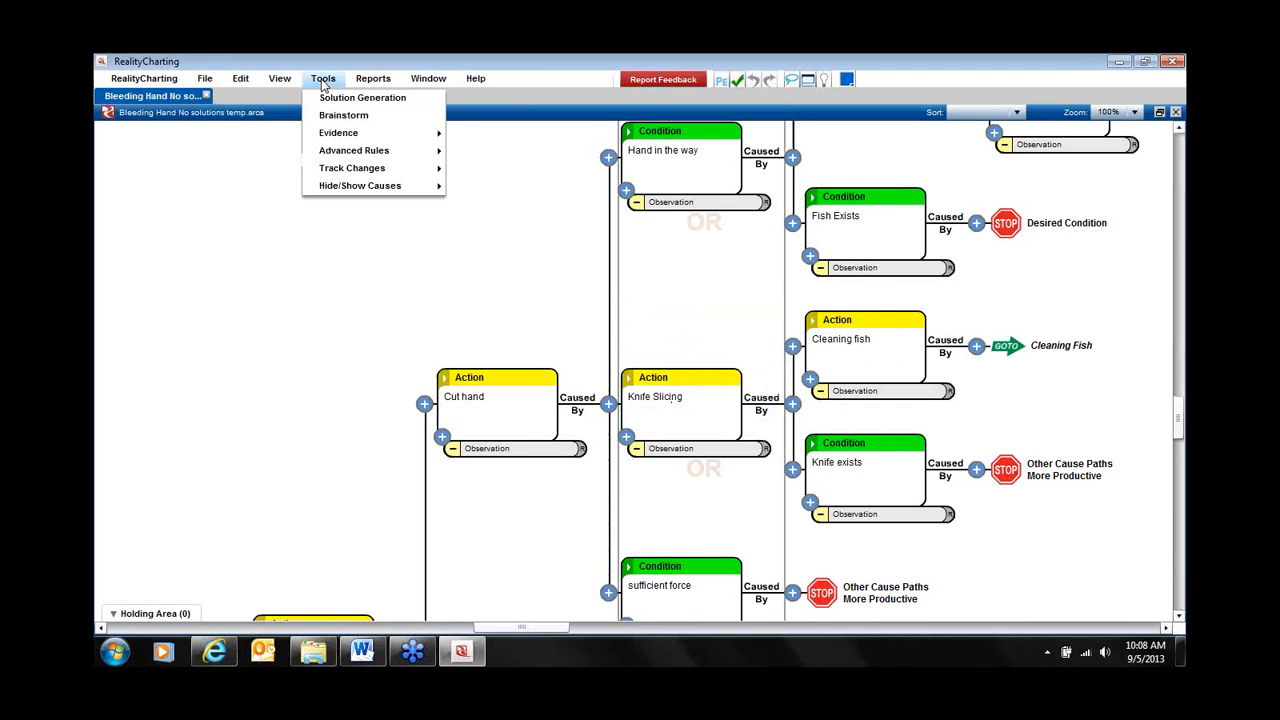
mouse_move(393, 157)
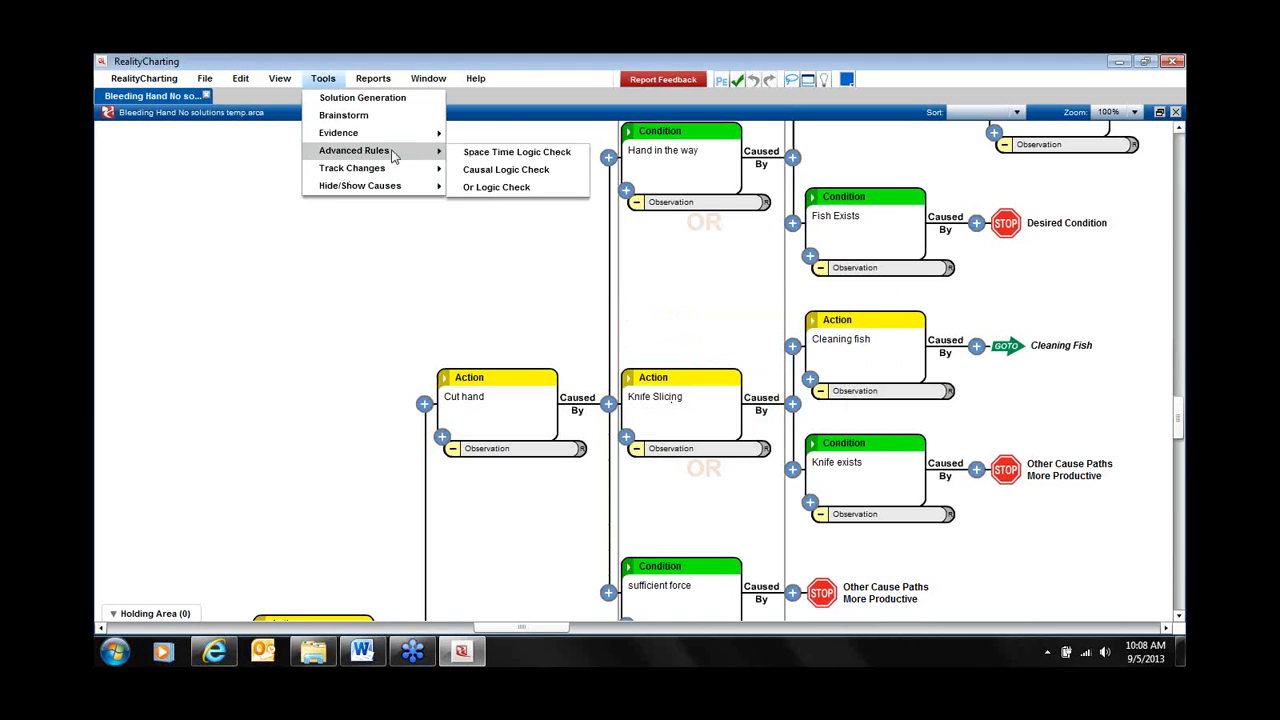
left_click(486, 187)
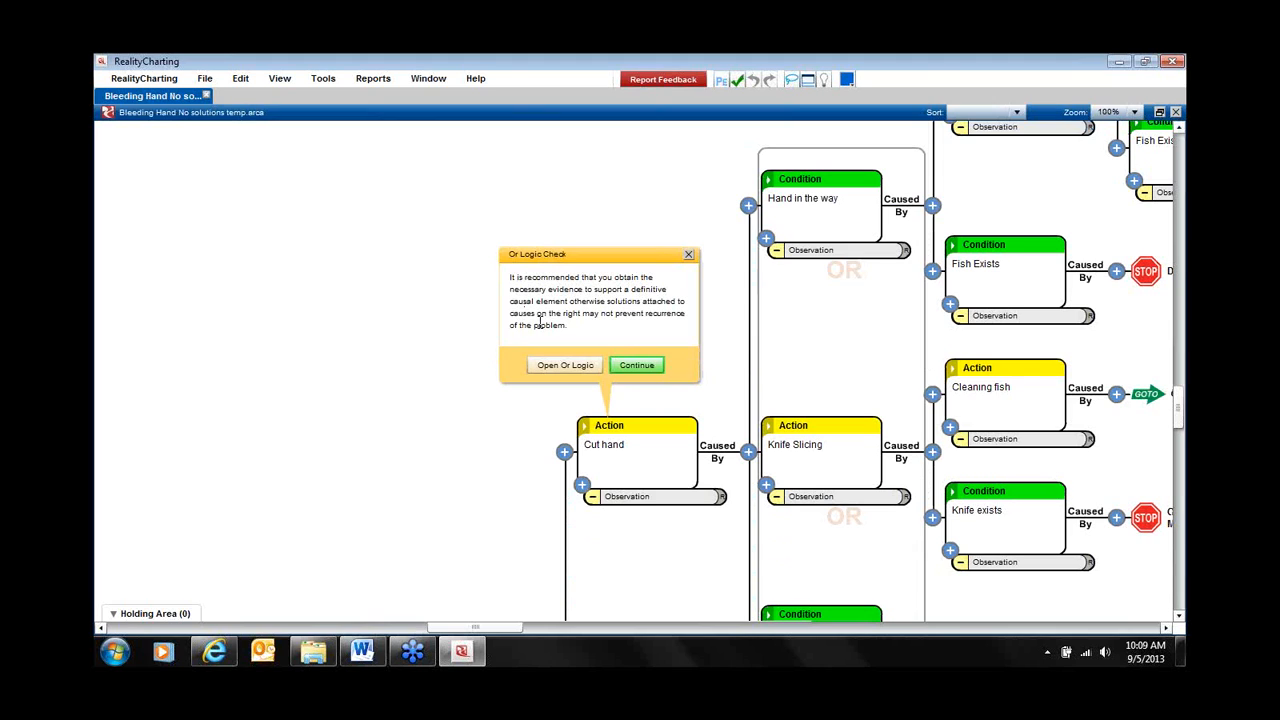
left_click_drag(550, 194, 507, 167)
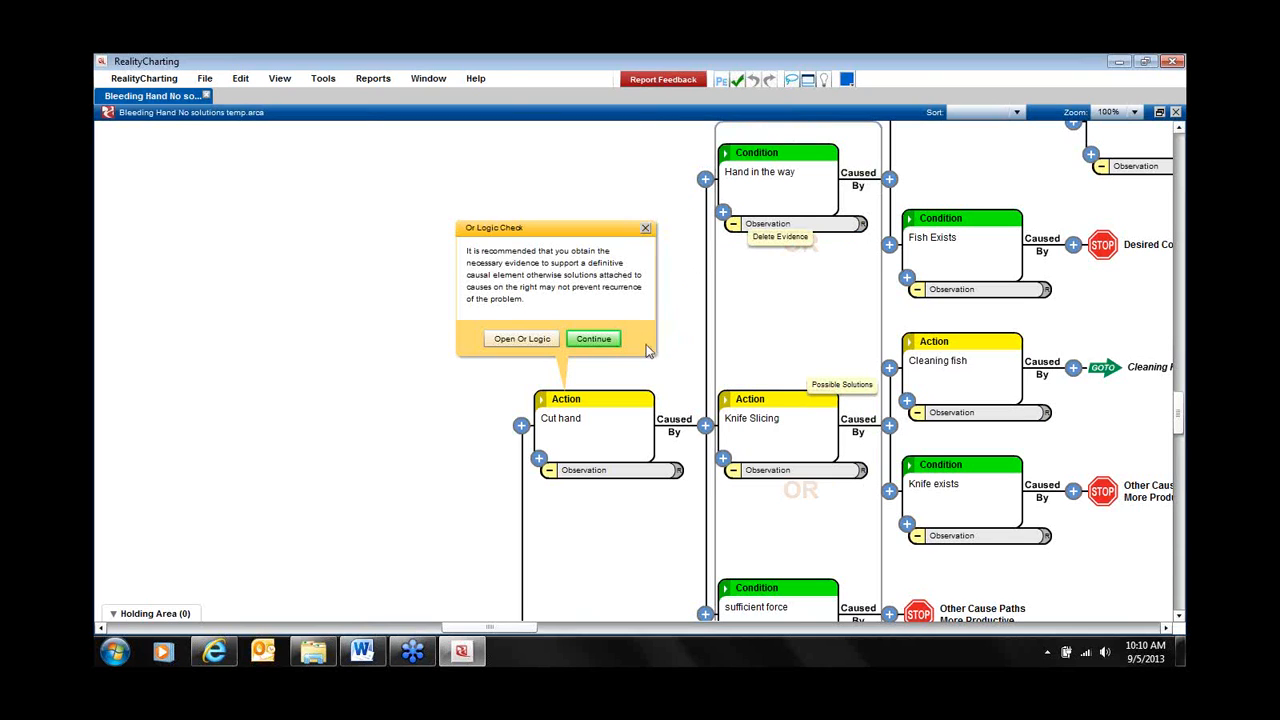
left_click(646, 231)
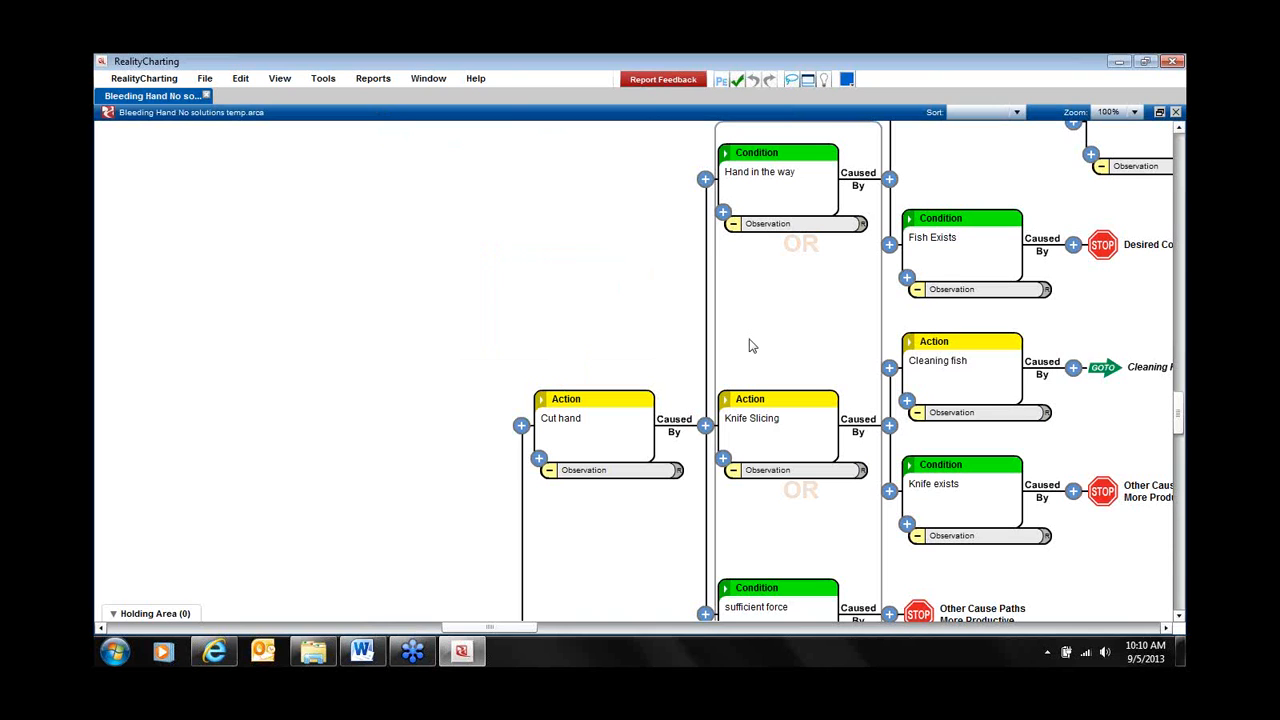
Start tracking changes on the Bleeding Hand chart.
left_click_drag(652, 245, 556, 309)
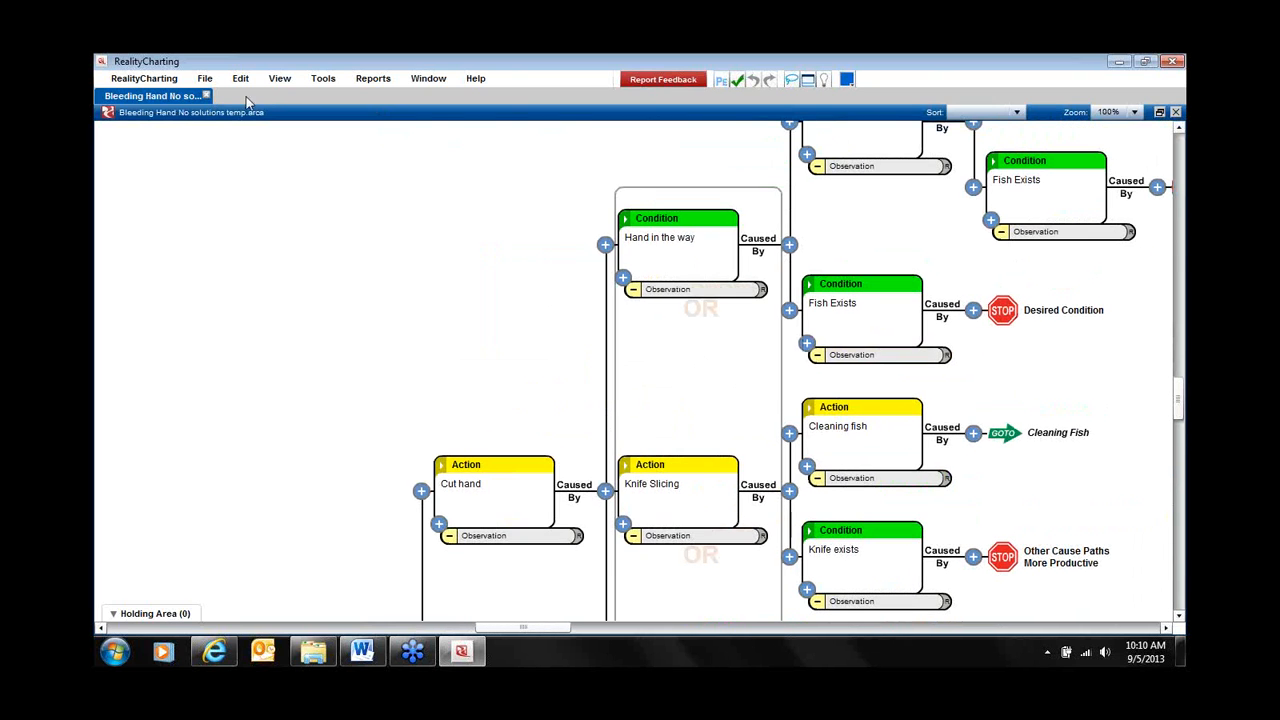
left_click(323, 80)
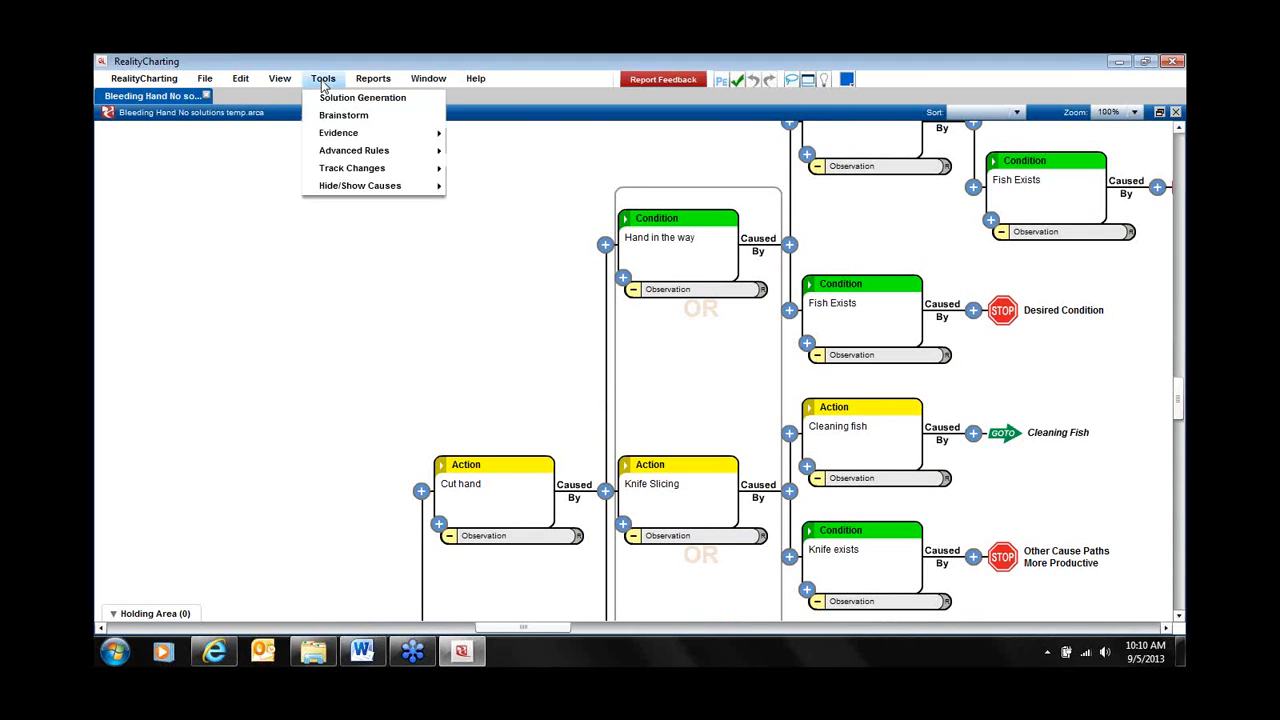
mouse_move(350, 172)
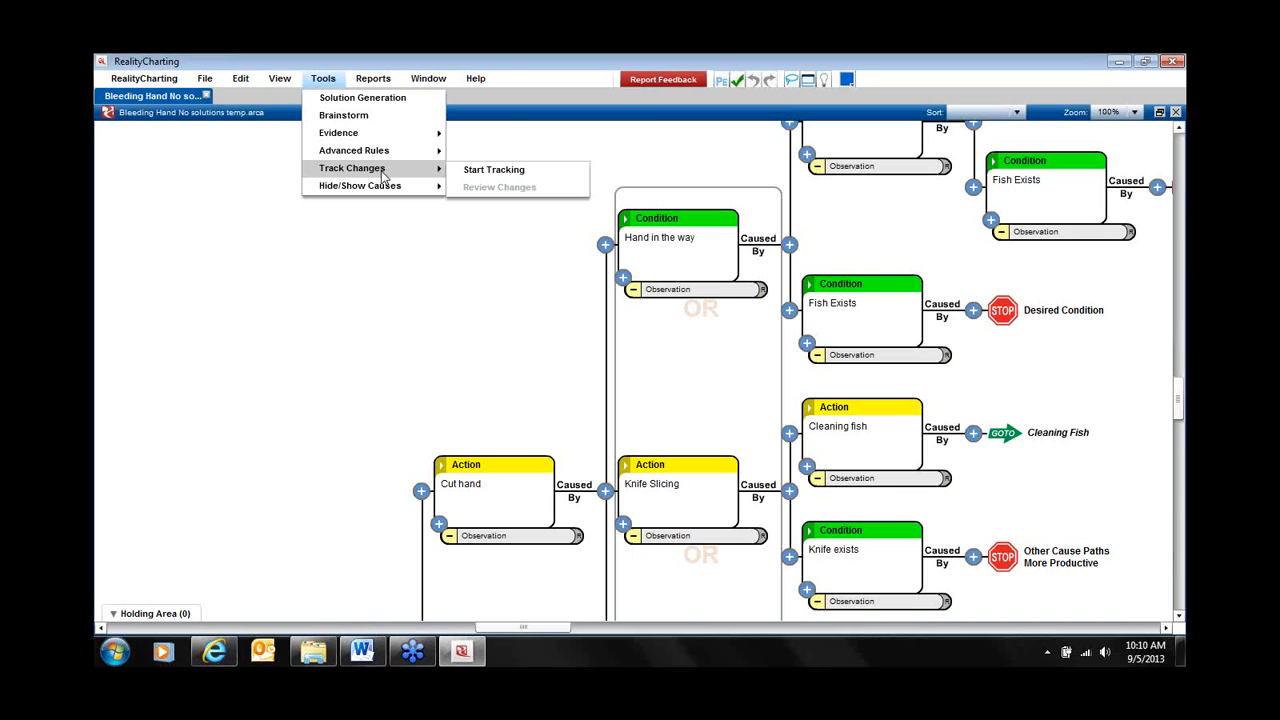
left_click(499, 170)
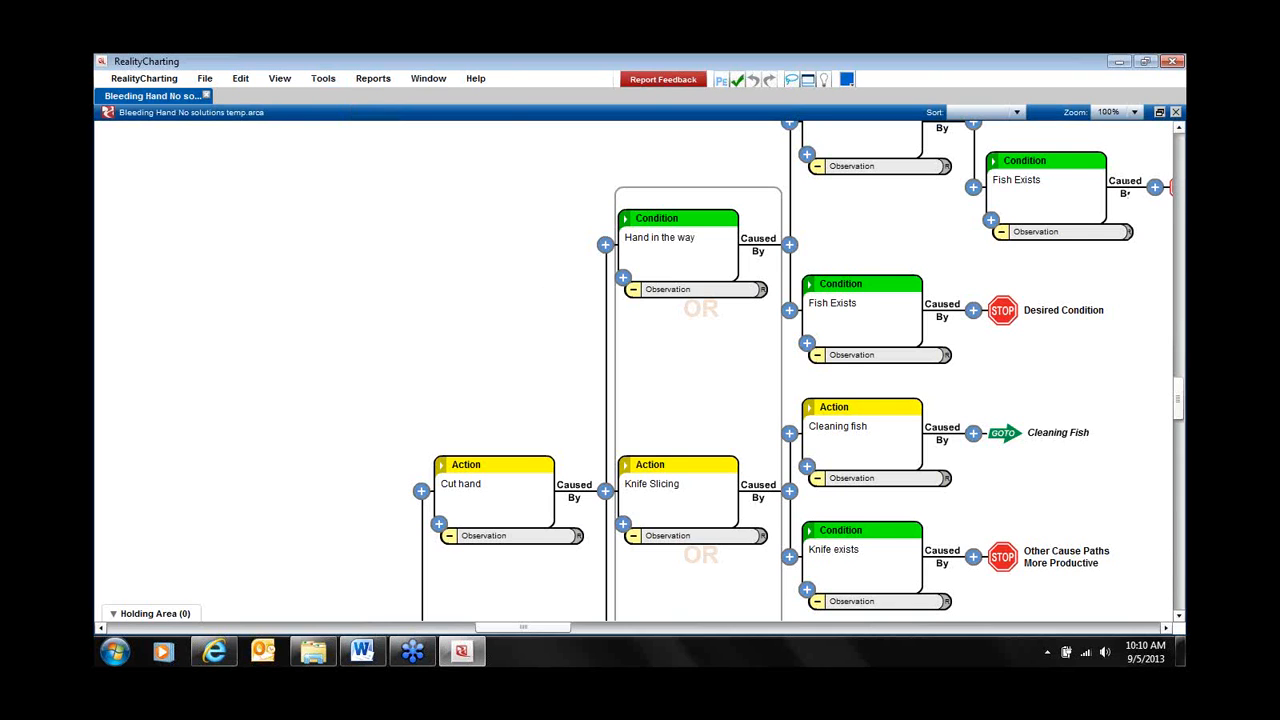
Add a cause reading "test" to the Knife exists condition, and delete that cause again.
left_click_drag(534, 289, 280, 214)
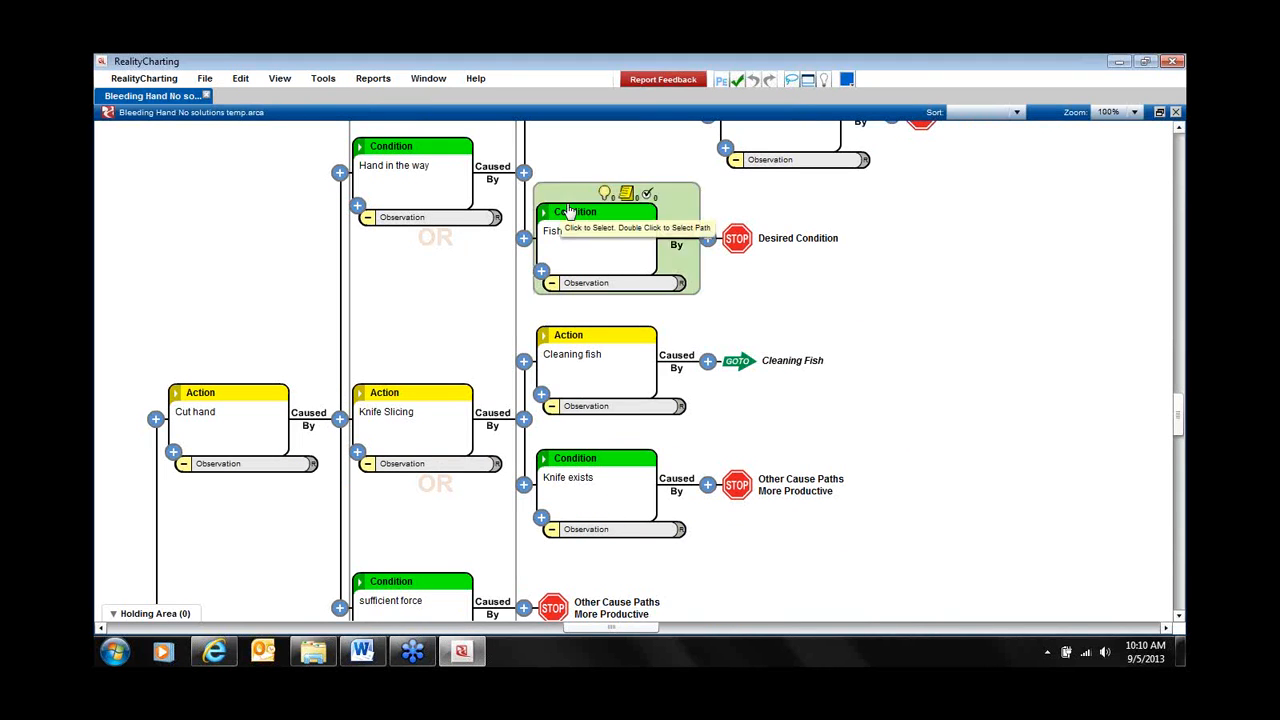
left_click_drag(655, 141, 704, 96)
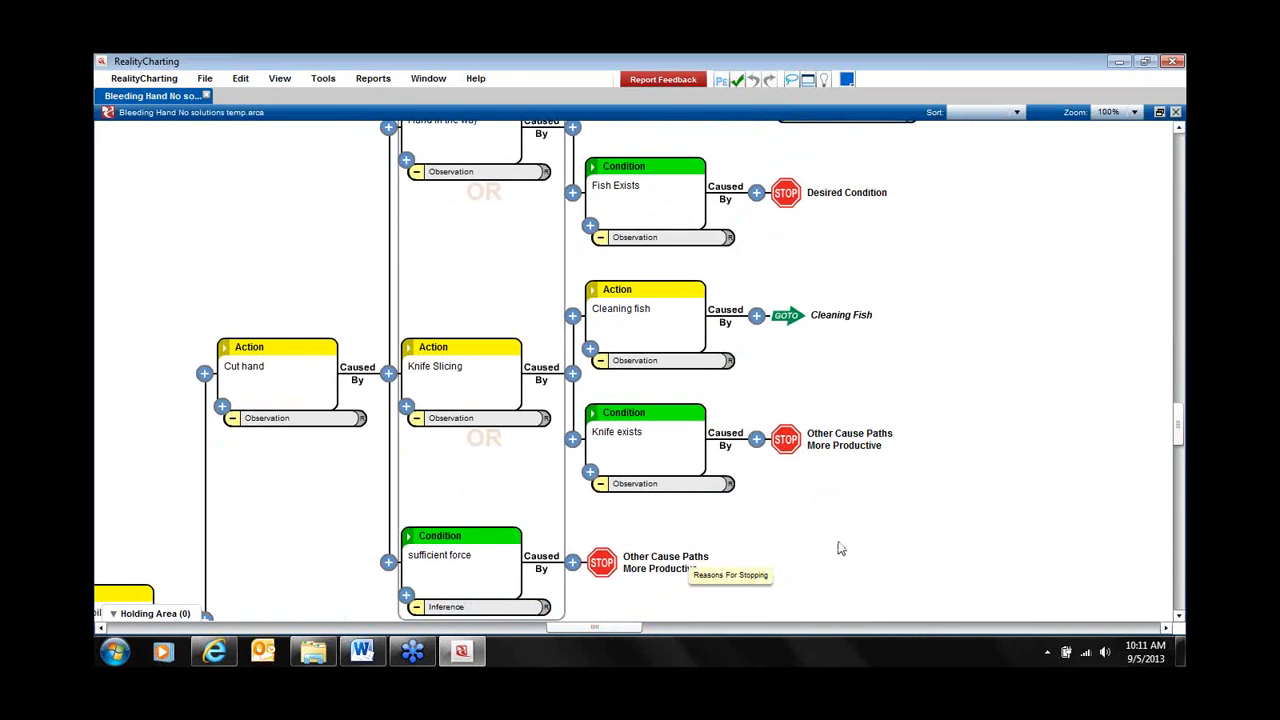
left_click(757, 441)
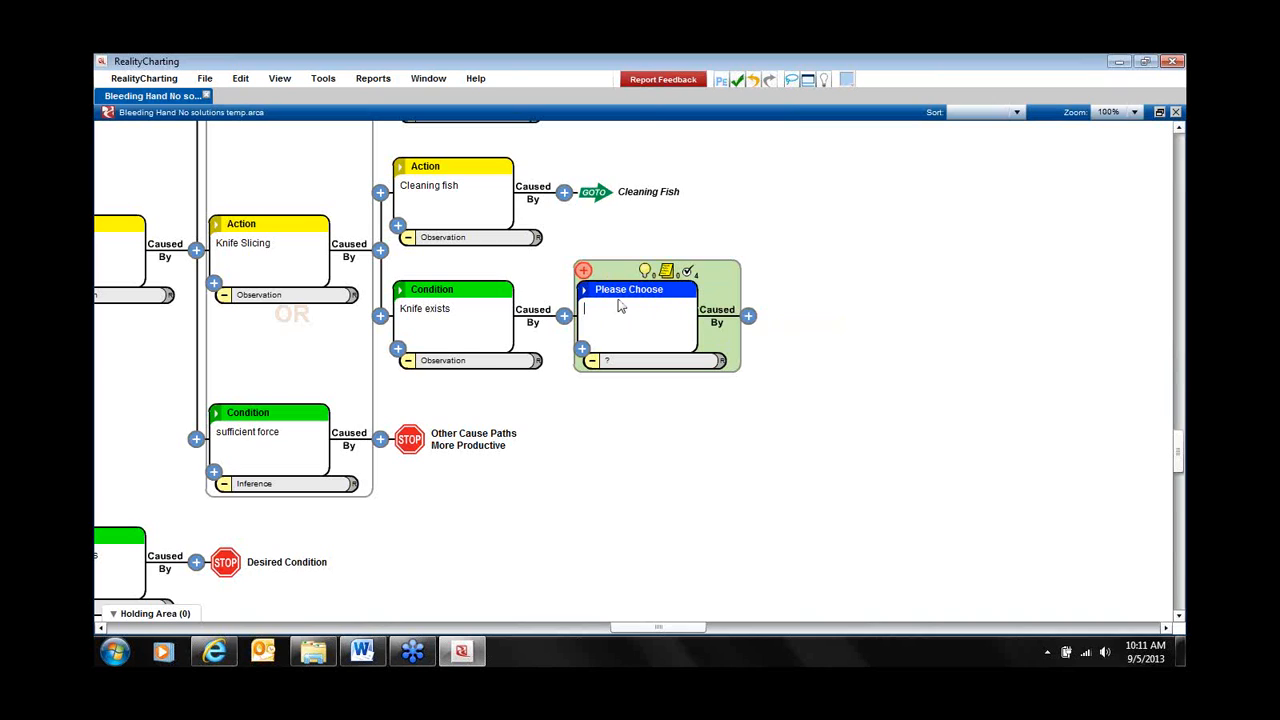
type("test")
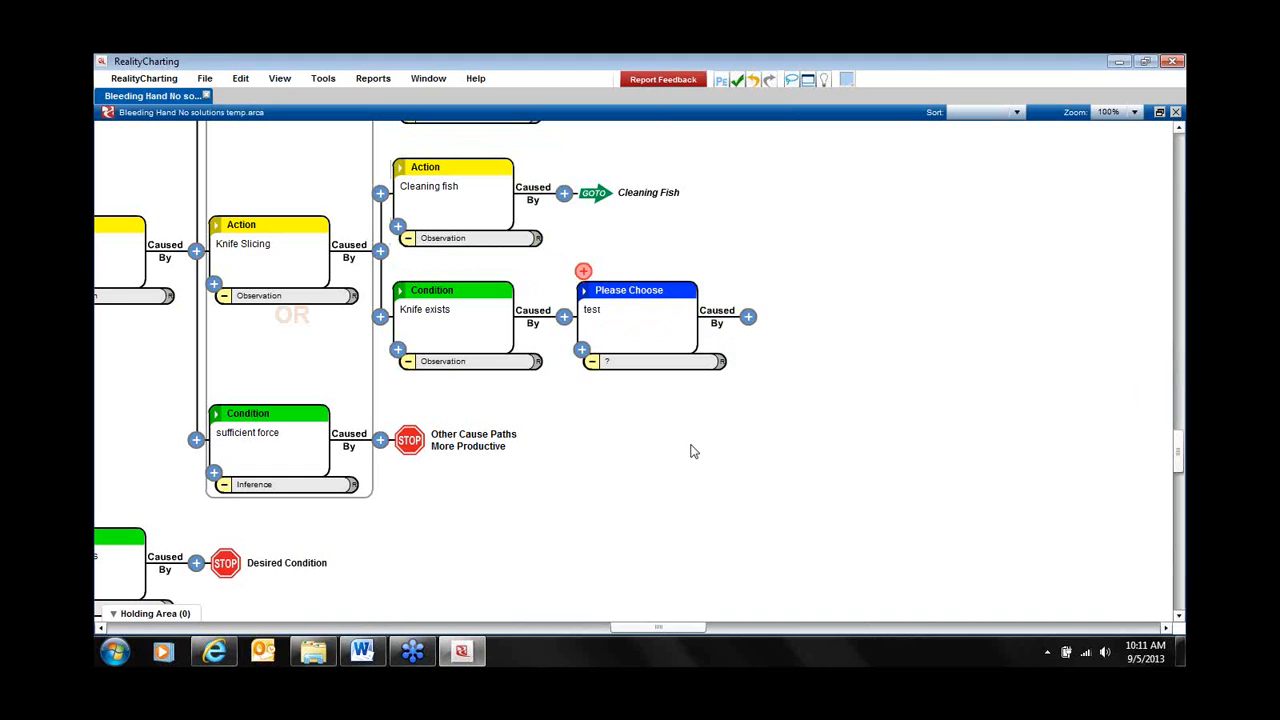
left_click(687, 302)
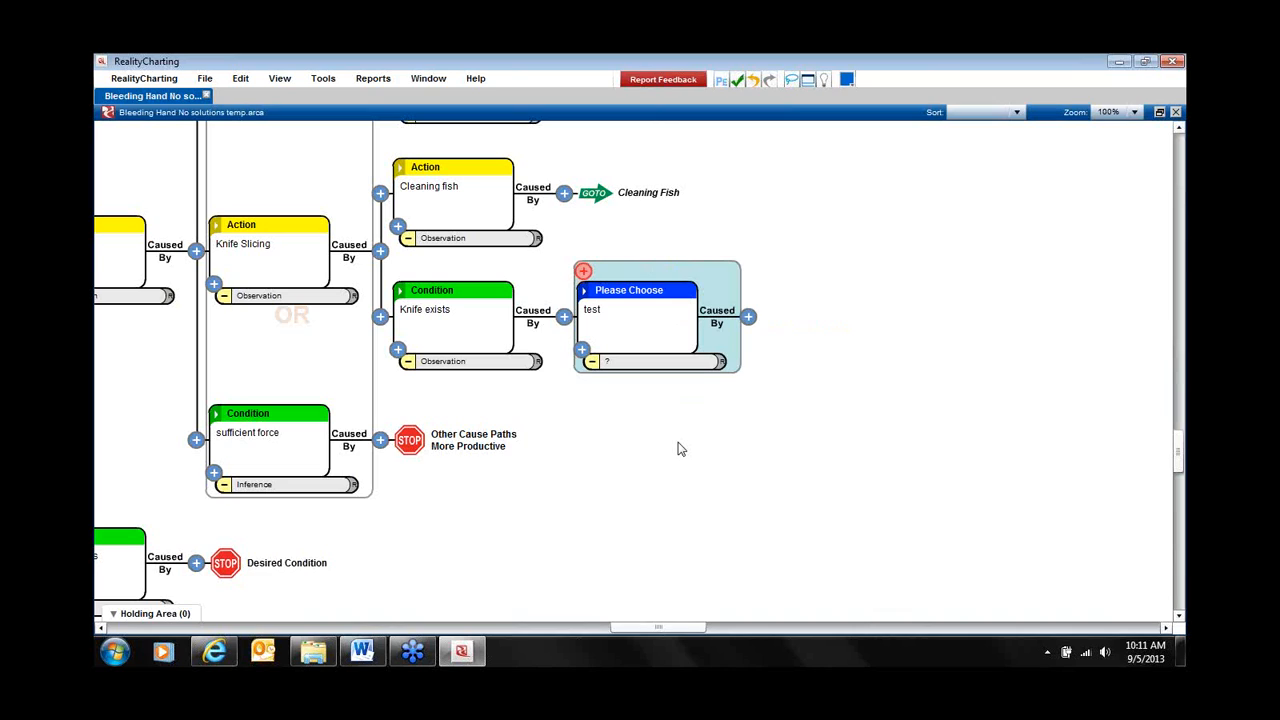
key("Delete")
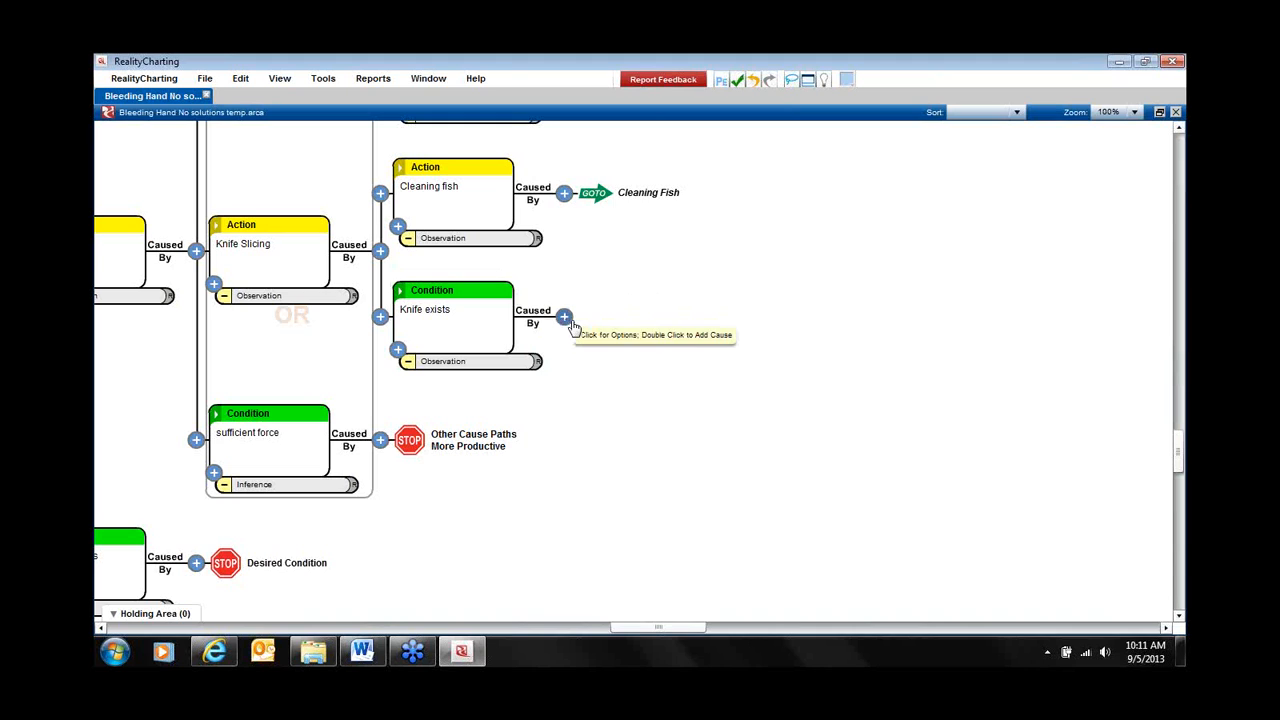
Add two blank causes to the Knife exists condition.
left_click(564, 318)
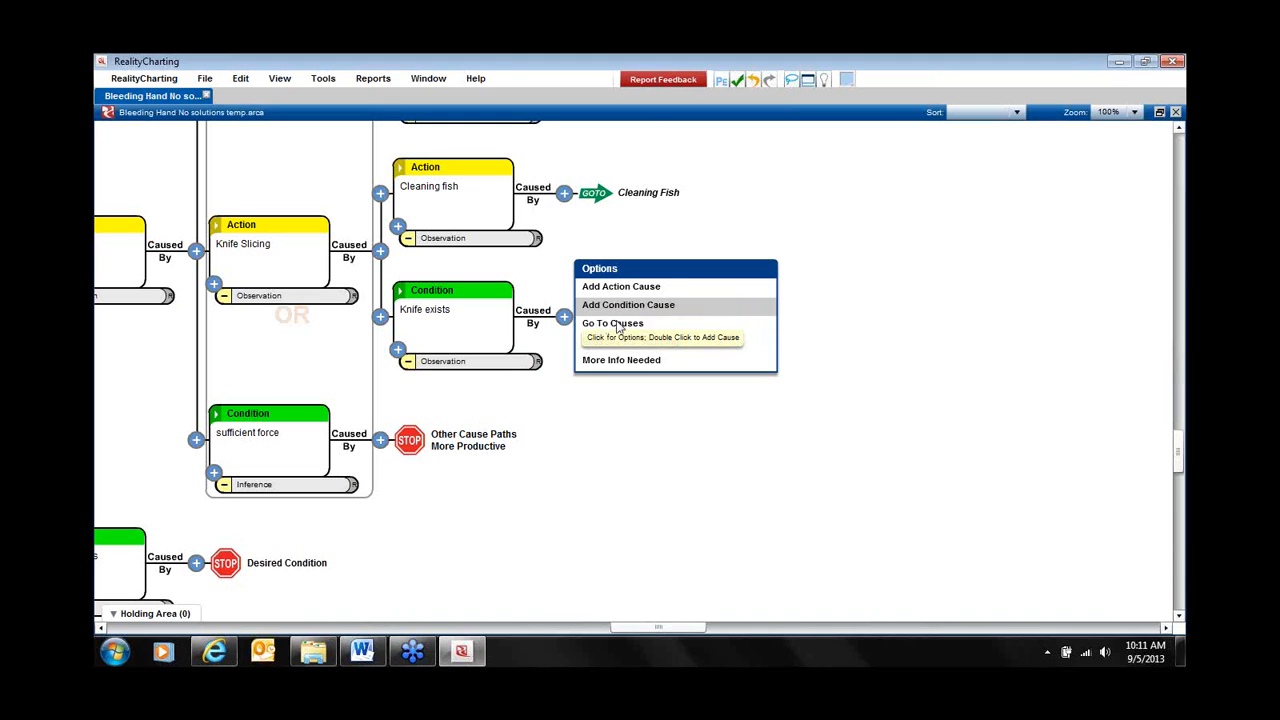
double_click(564, 318)
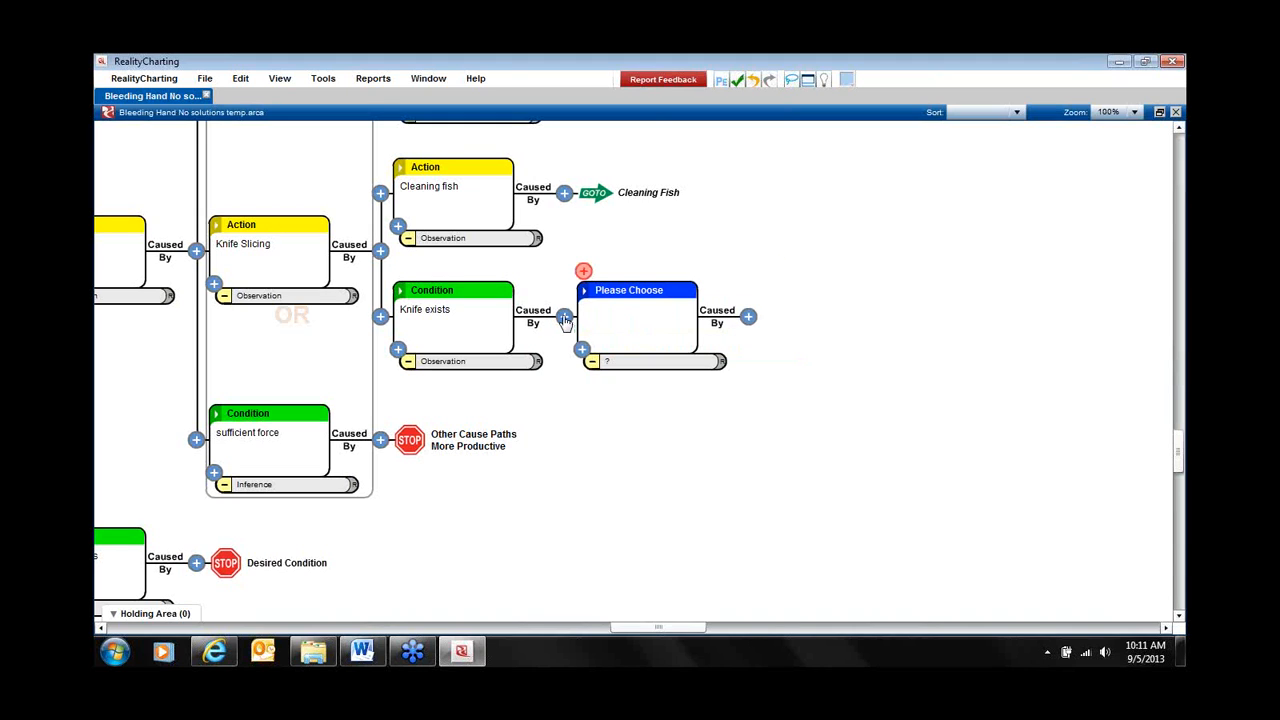
double_click(564, 318)
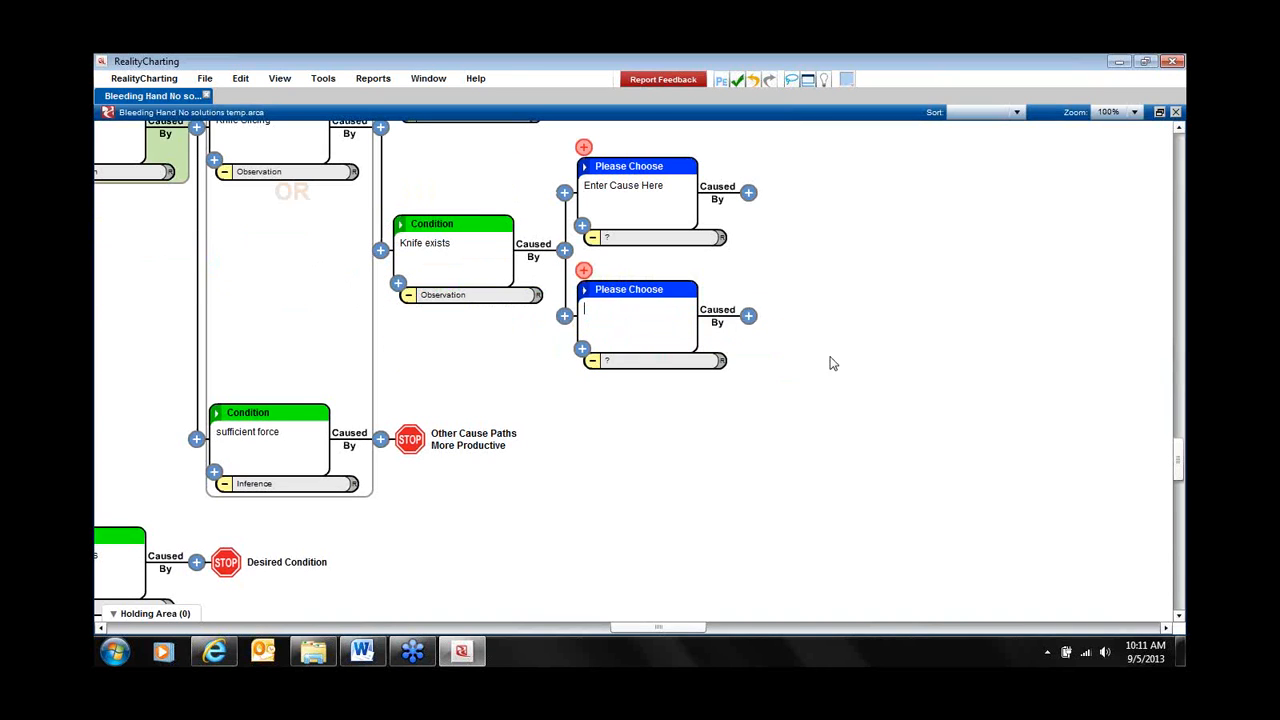
left_click(564, 250)
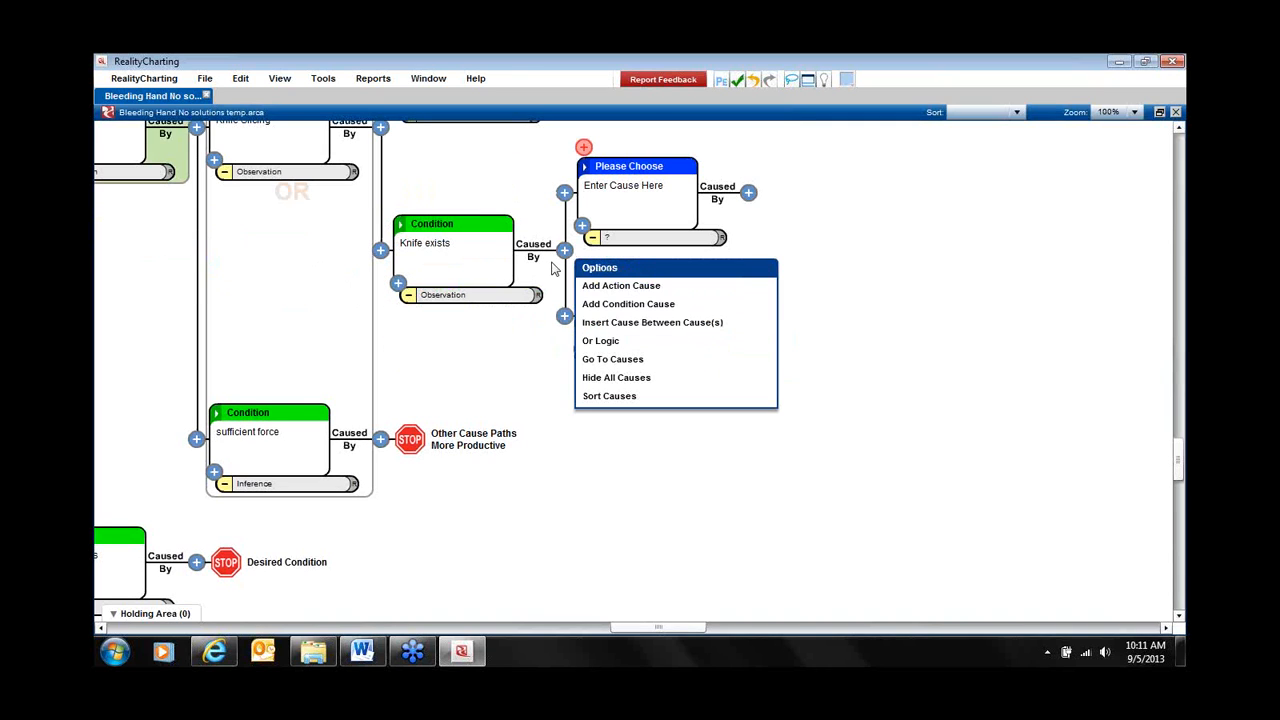
left_click(871, 340)
Delete the Cleaning fish action that is a cause of Knife Slicing.
left_click_drag(887, 277, 889, 552)
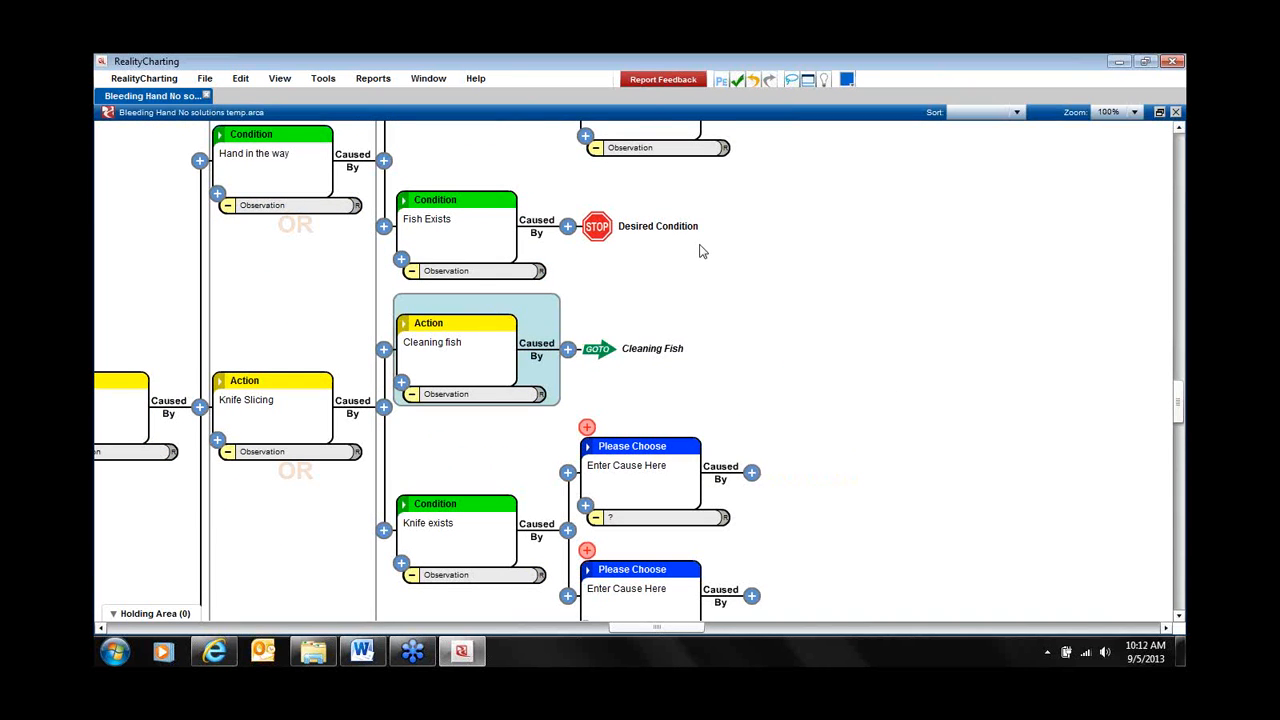
key("Delete")
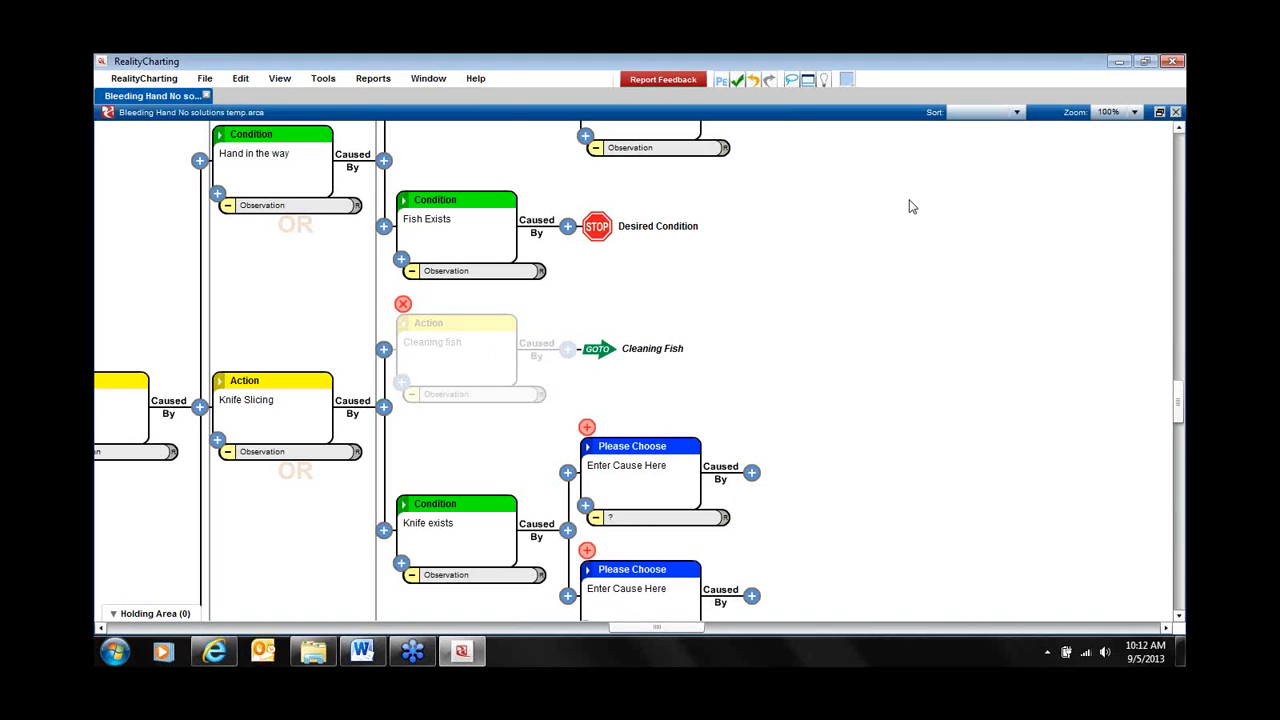
Move the Hunger Exists condition so it becomes a cause of the Fish Exists condition under Holding Fish.
left_click_drag(911, 202, 851, 411)
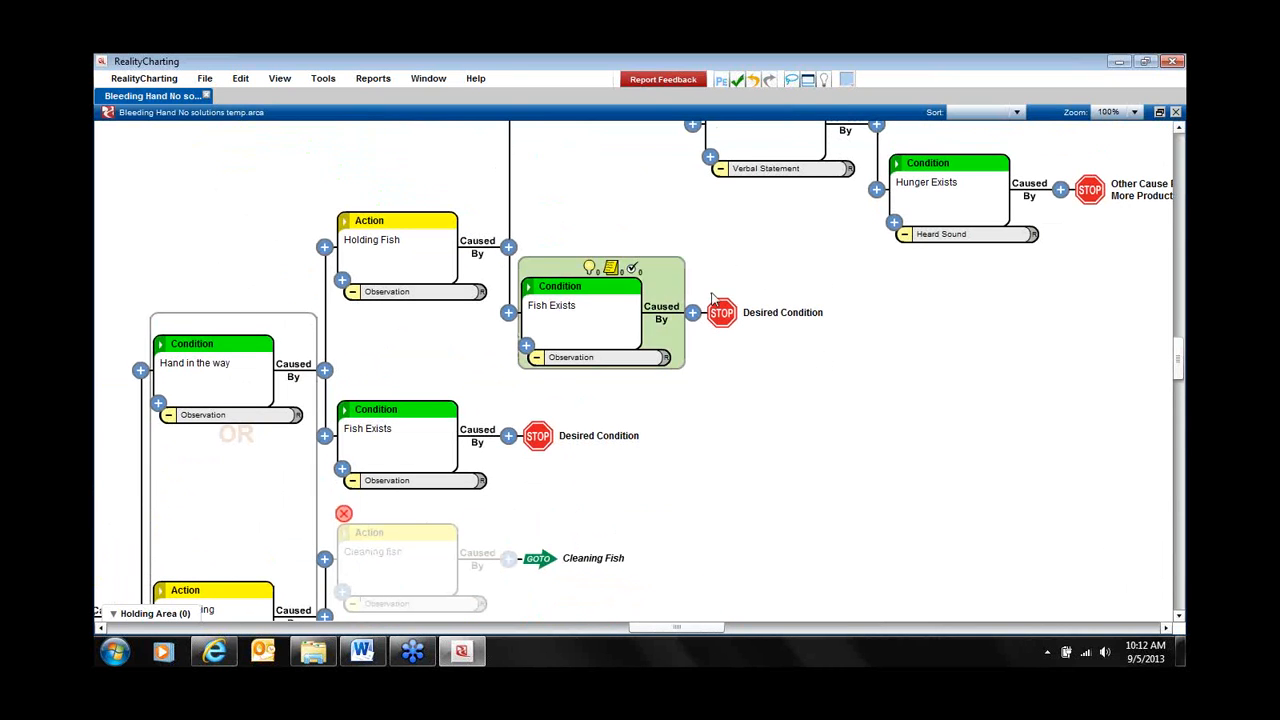
left_click_drag(834, 243, 560, 357)
left_click_drag(703, 274, 410, 396)
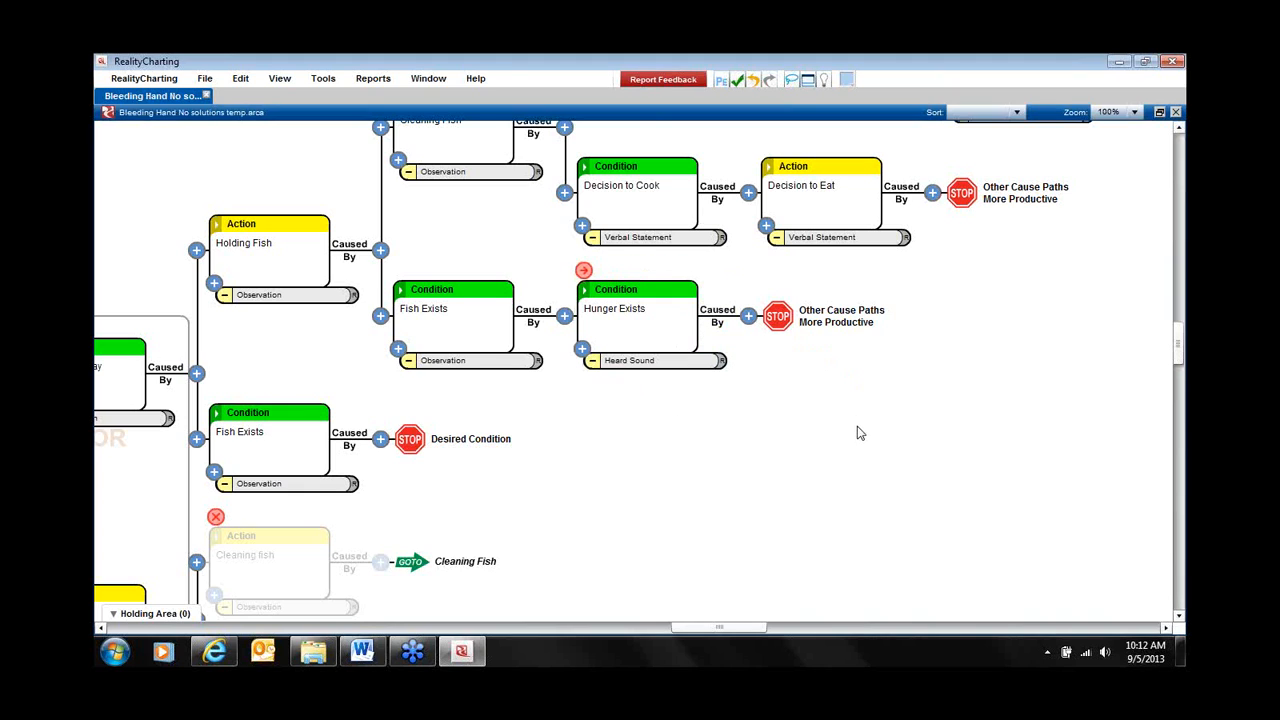
Change the Decision to Eat cause from an Action to a Condition.
left_click(792, 165)
left_click(793, 154)
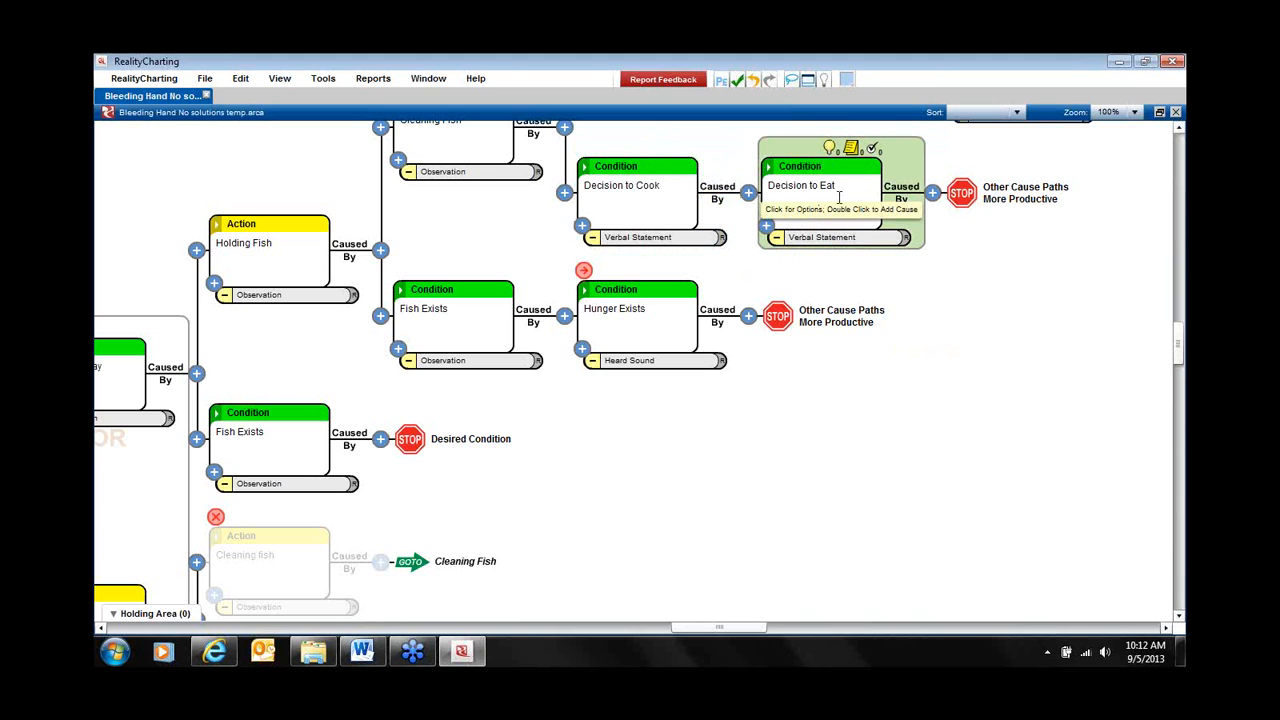
Reword the Decision to Eat condition as "Decision to not eat".
left_click_drag(828, 187, 809, 188)
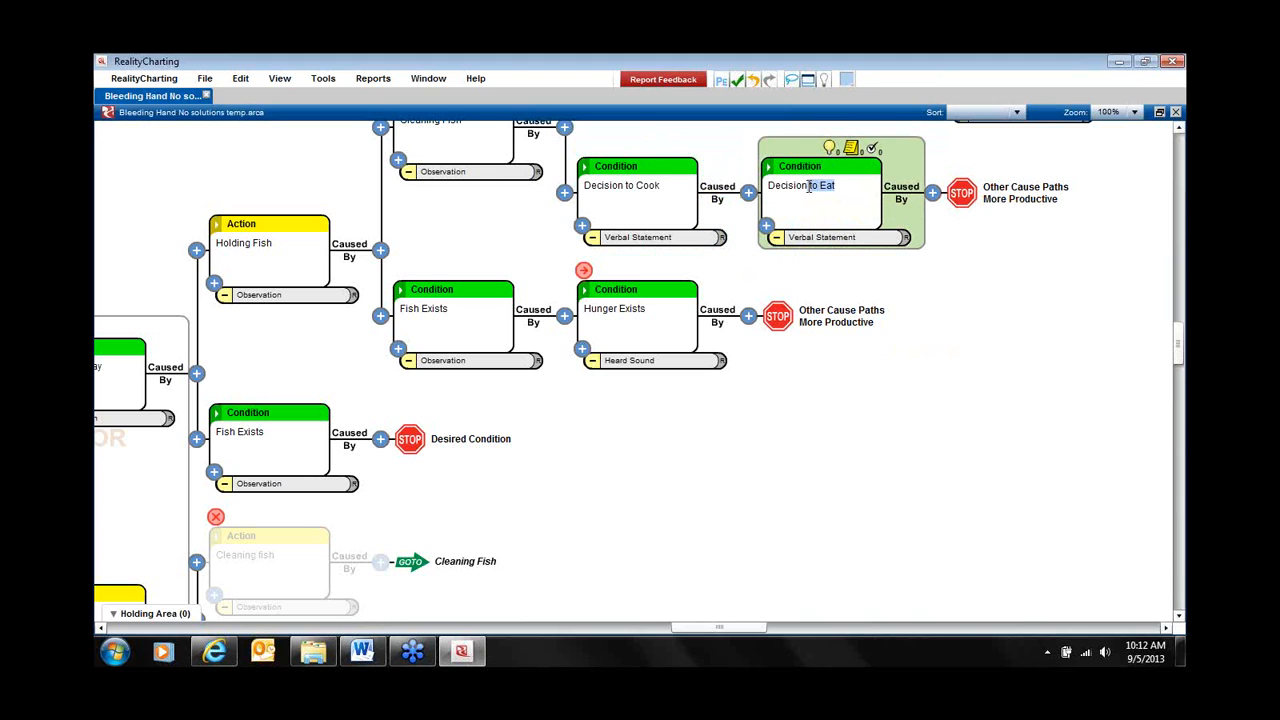
type("to not")
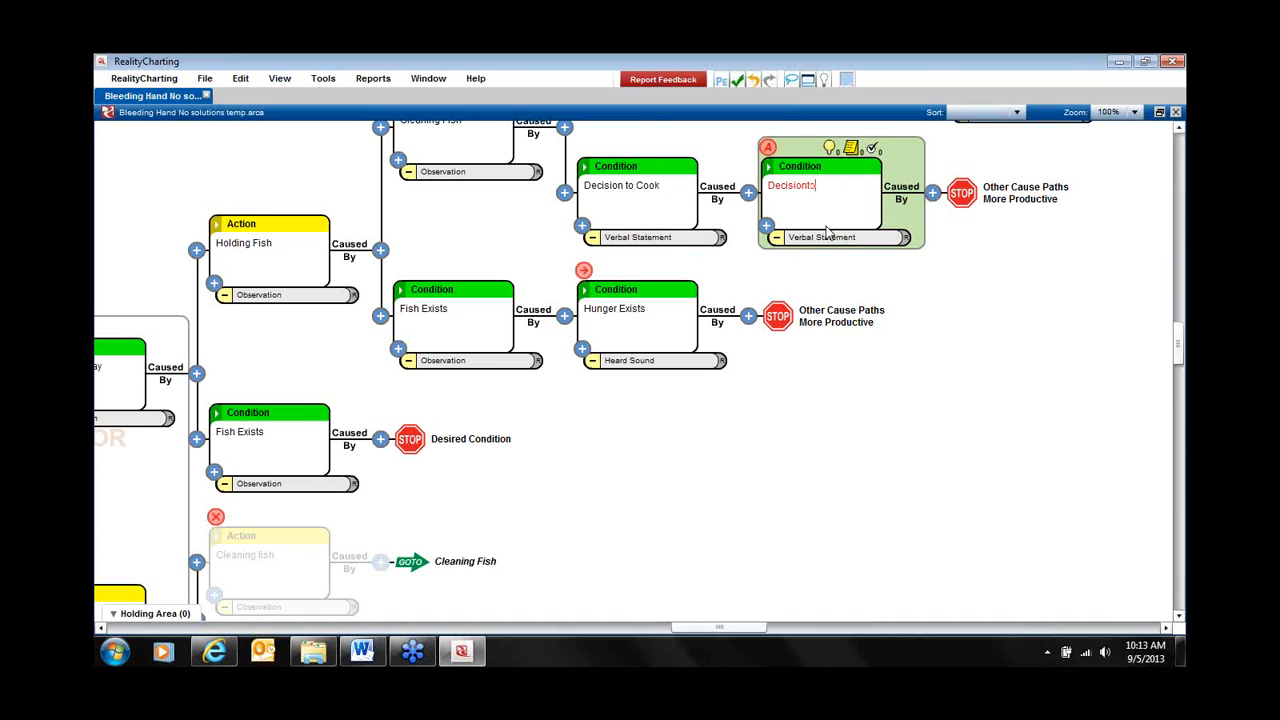
type(" eat")
left_click(806, 185)
left_click(724, 200)
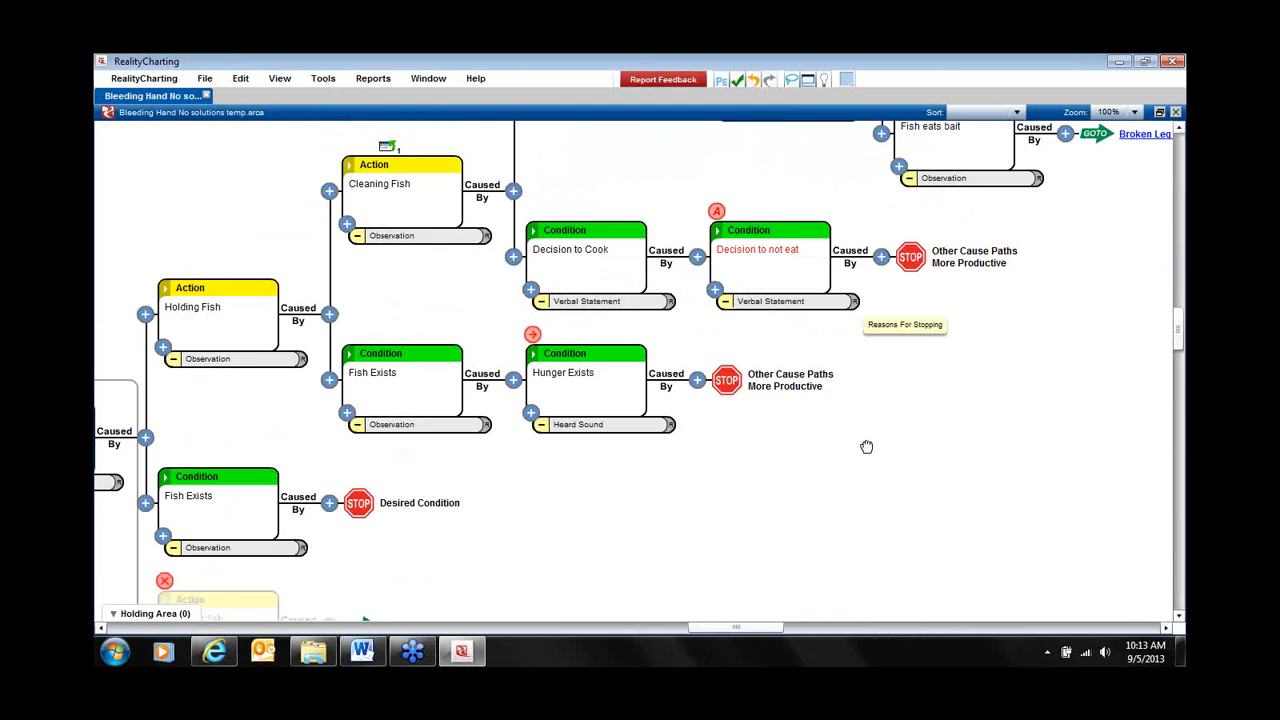
Open the tracked wording change on the Decision to not eat condition and reject it.
left_click(699, 242)
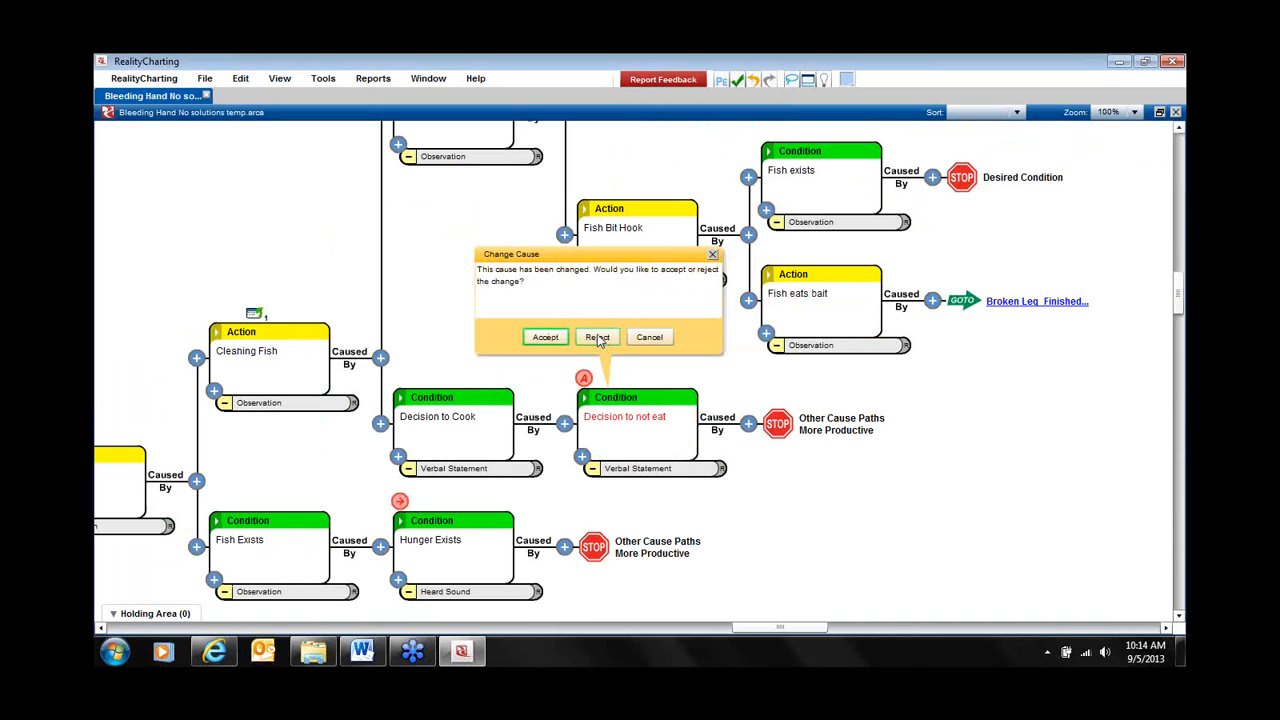
left_click(597, 338)
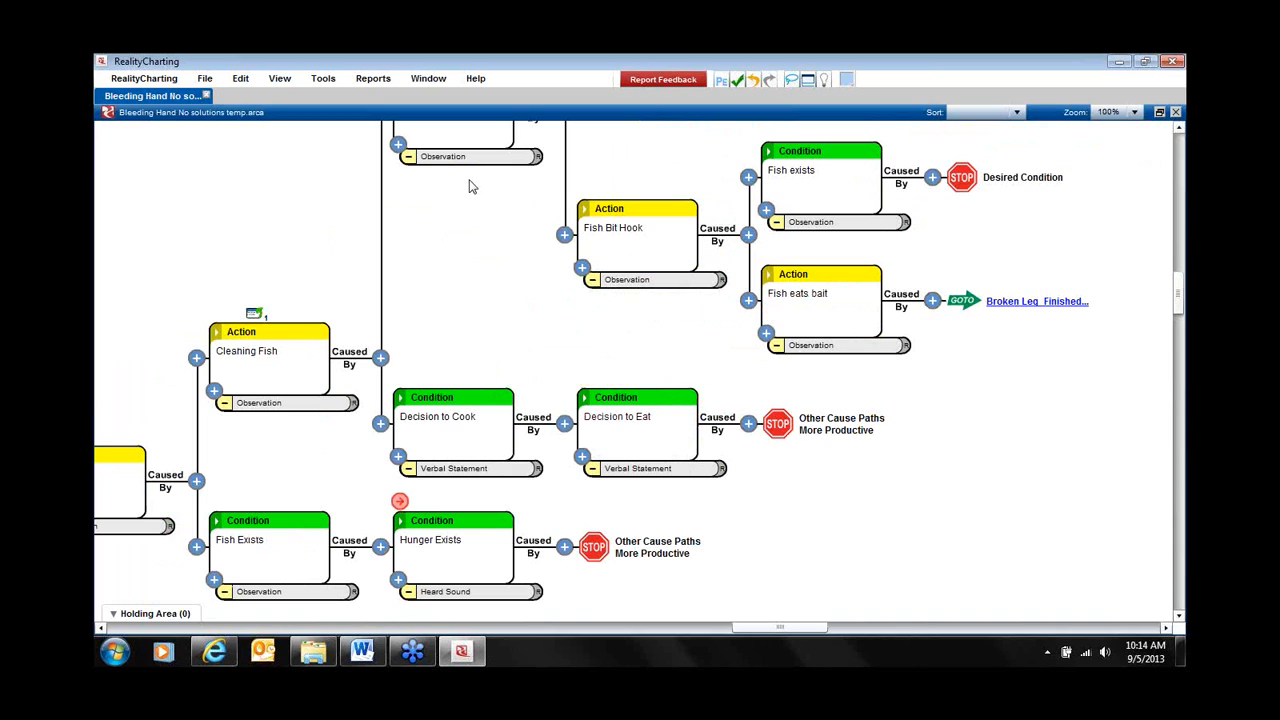
Review the tracked changes, accepting the first blank cause added to Knife exists and rejecting the second.
left_click(329, 84)
mouse_move(342, 172)
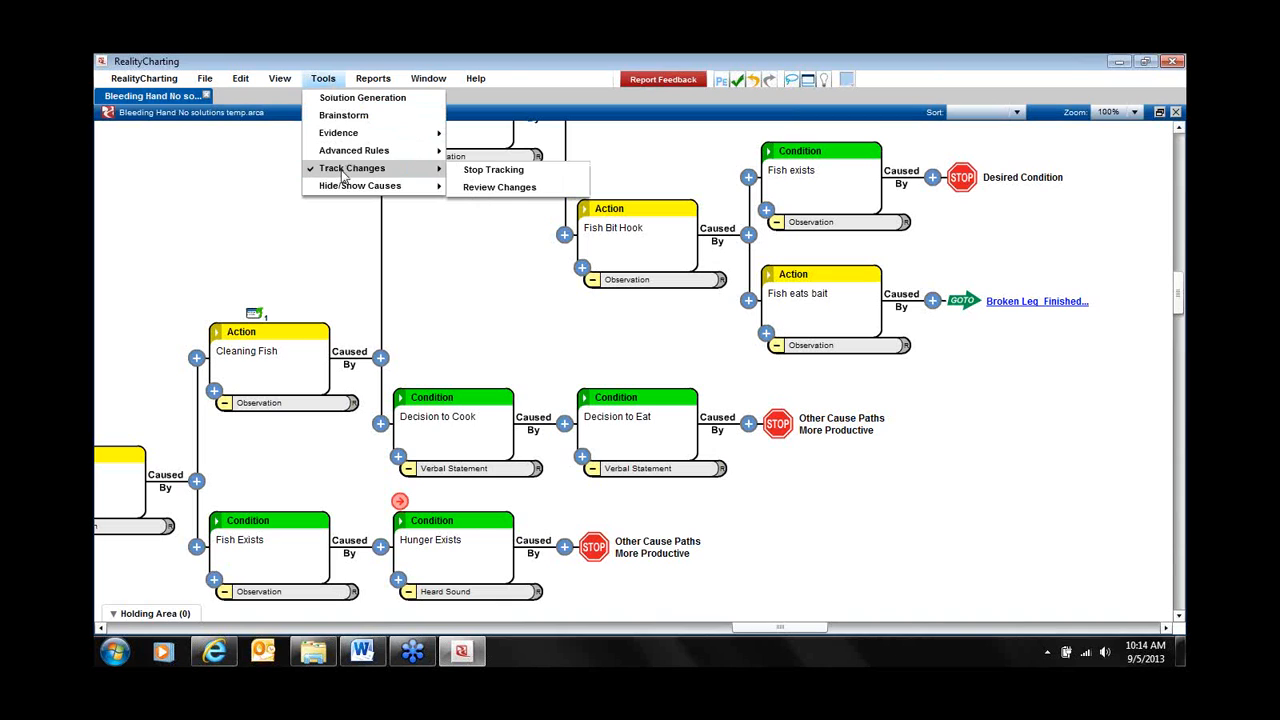
left_click(510, 189)
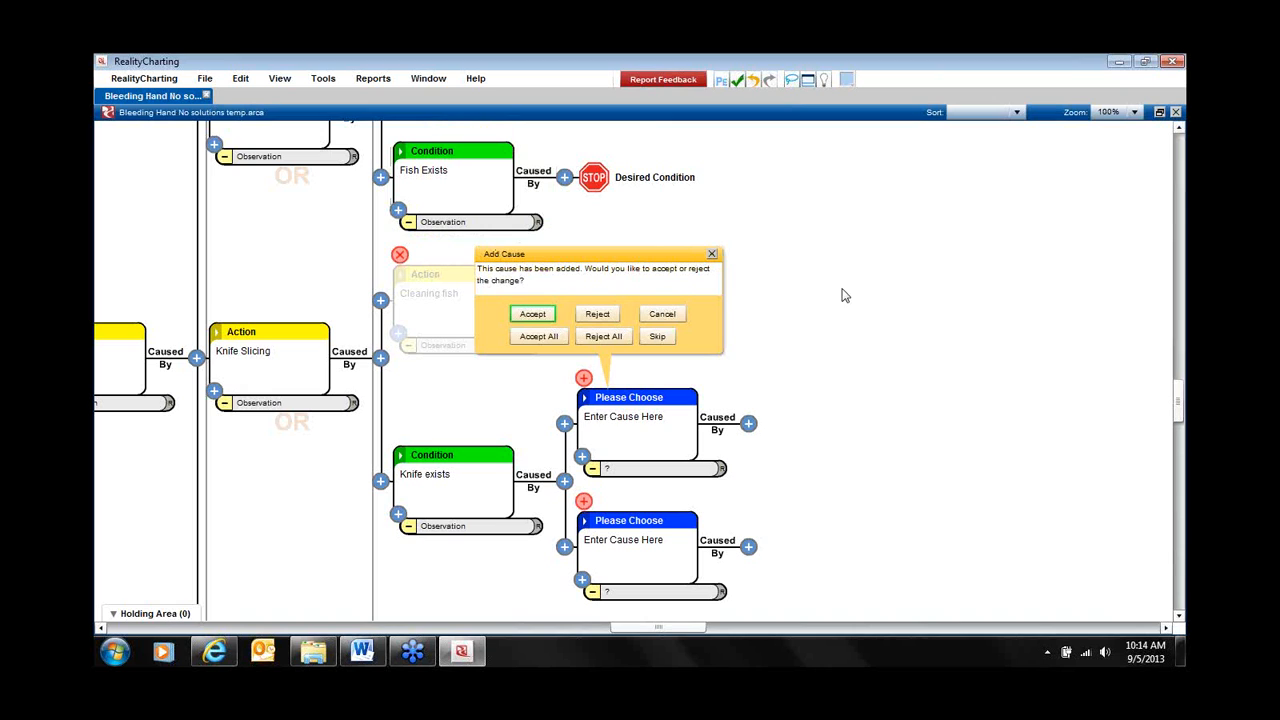
left_click(533, 316)
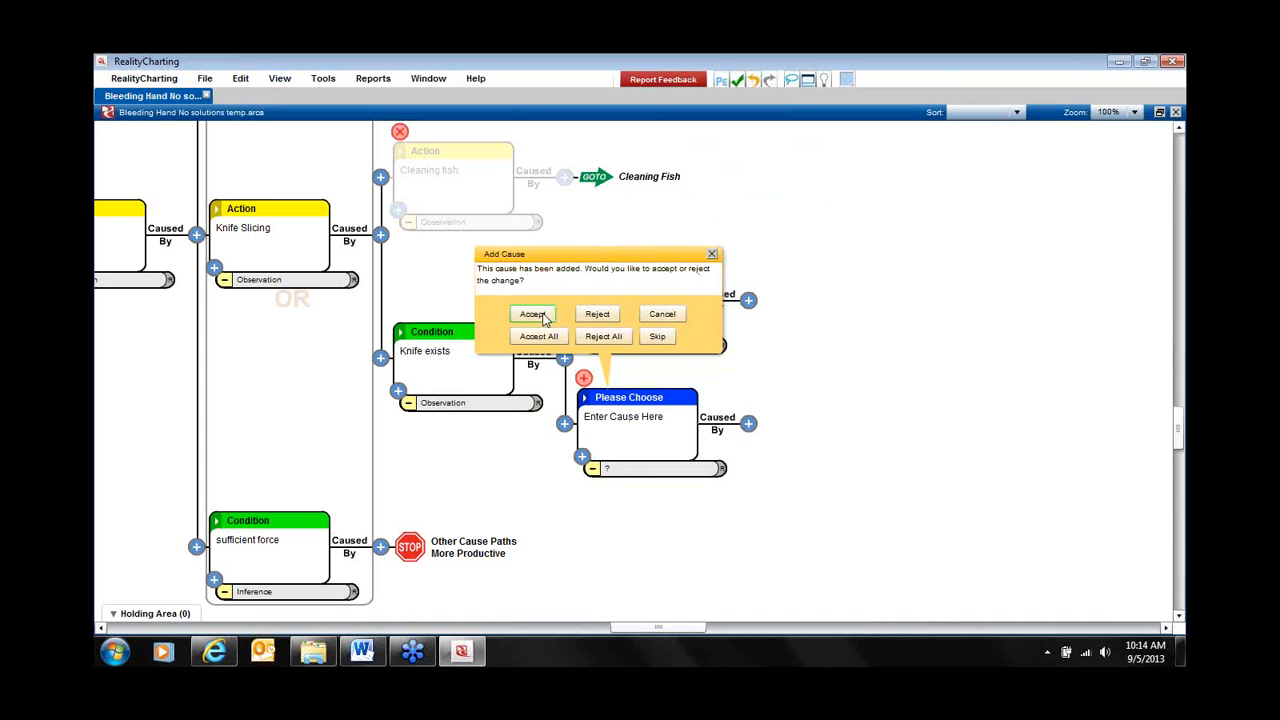
left_click(608, 318)
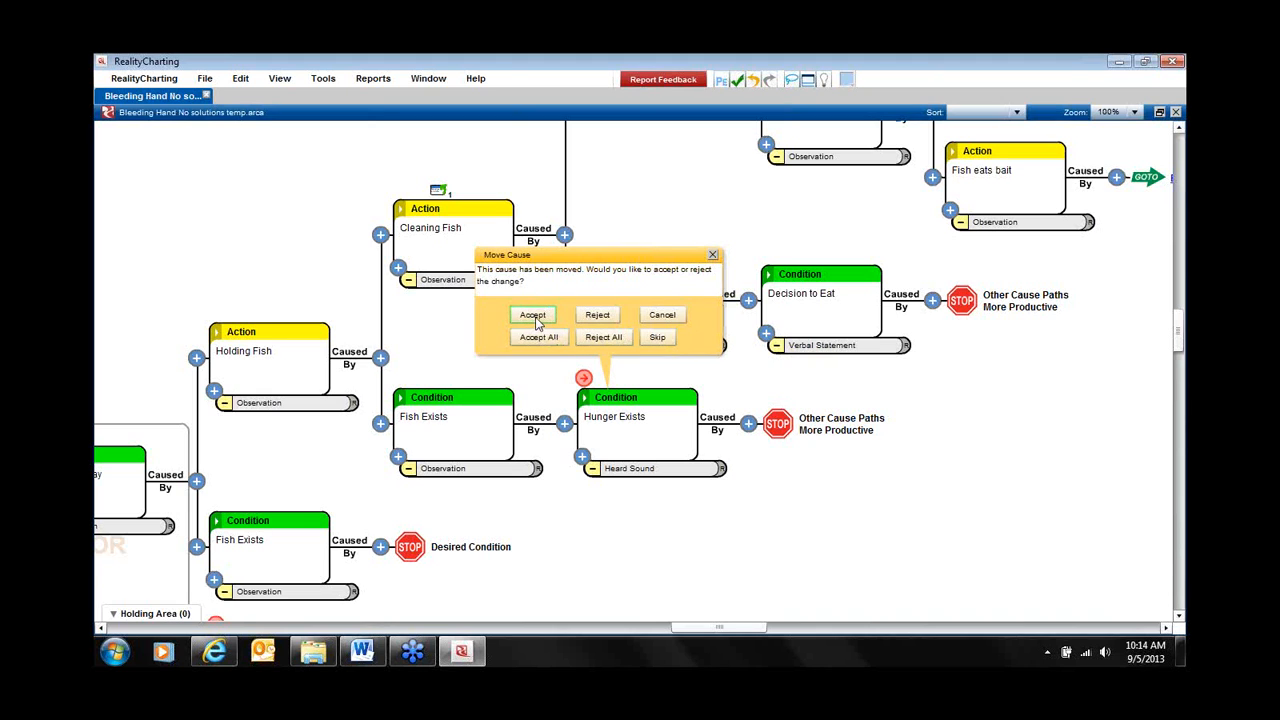
Accept the tracked move of Hunger Exists and the tracked deletion of the Cleaning fish action.
left_click(533, 316)
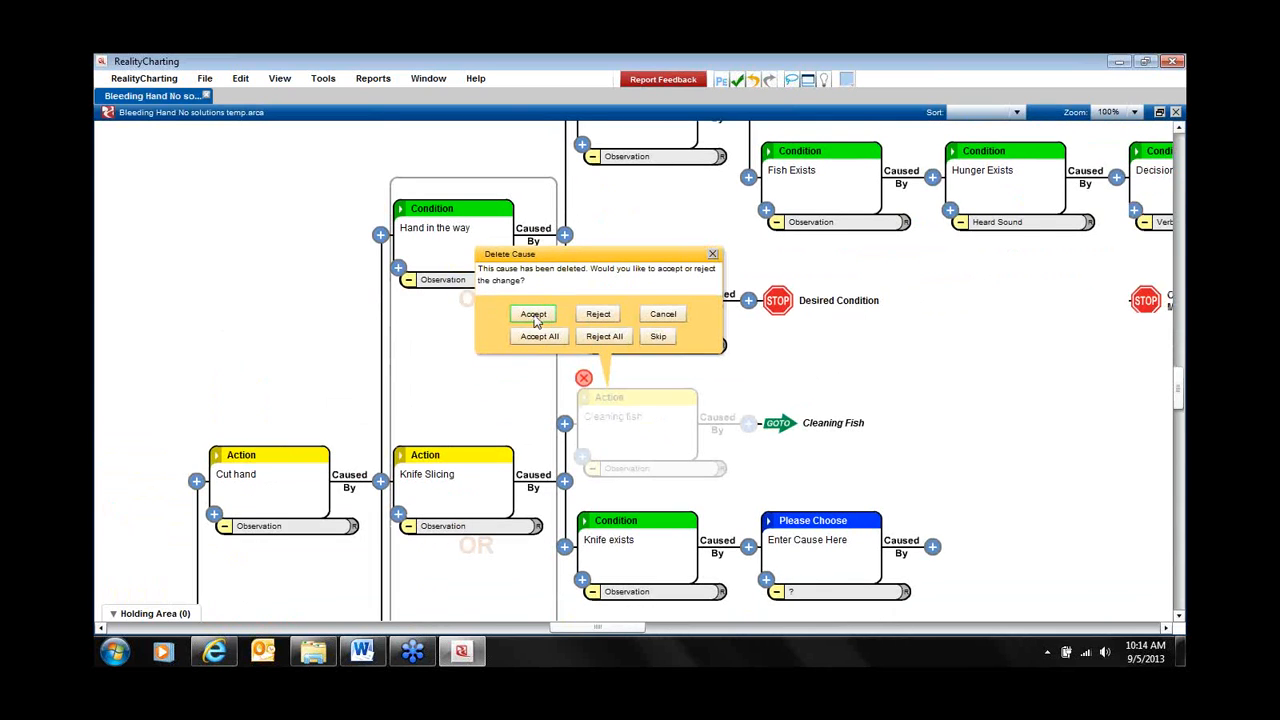
left_click(534, 316)
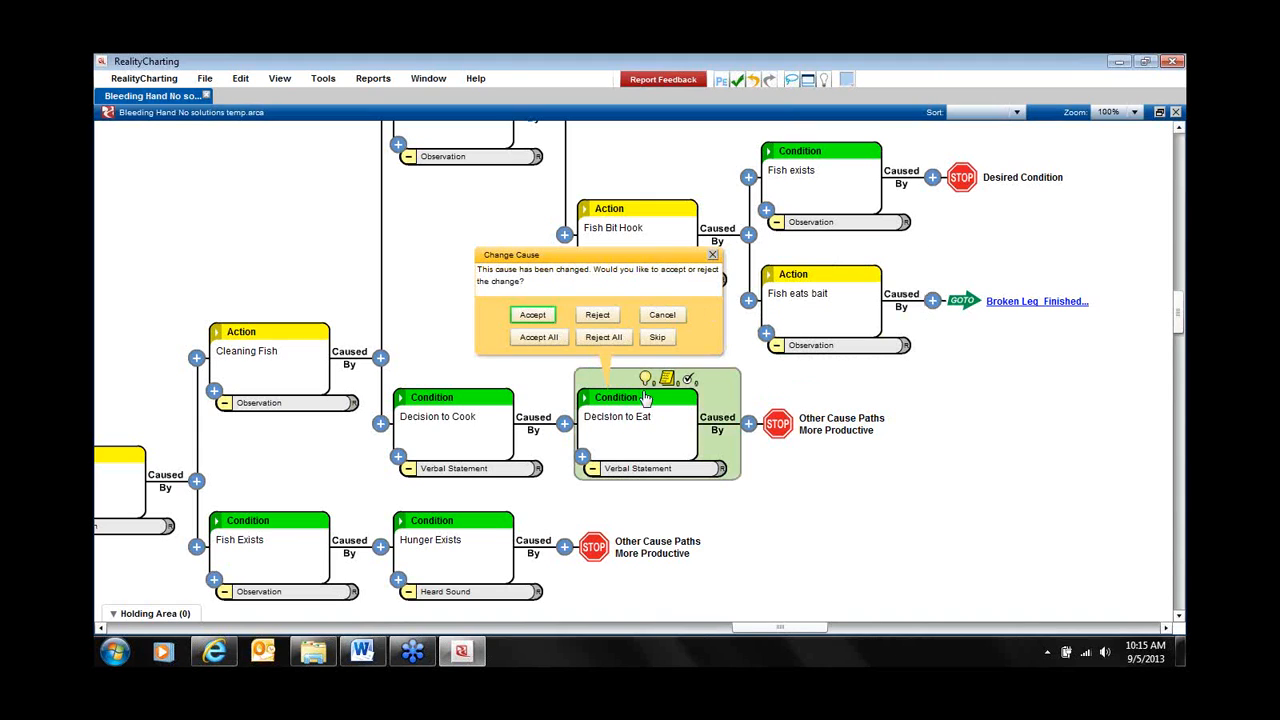
Accept the tracked change on the Decision to Eat condition, finish the review and dismiss the Windows color scheme prompt.
left_click(537, 318)
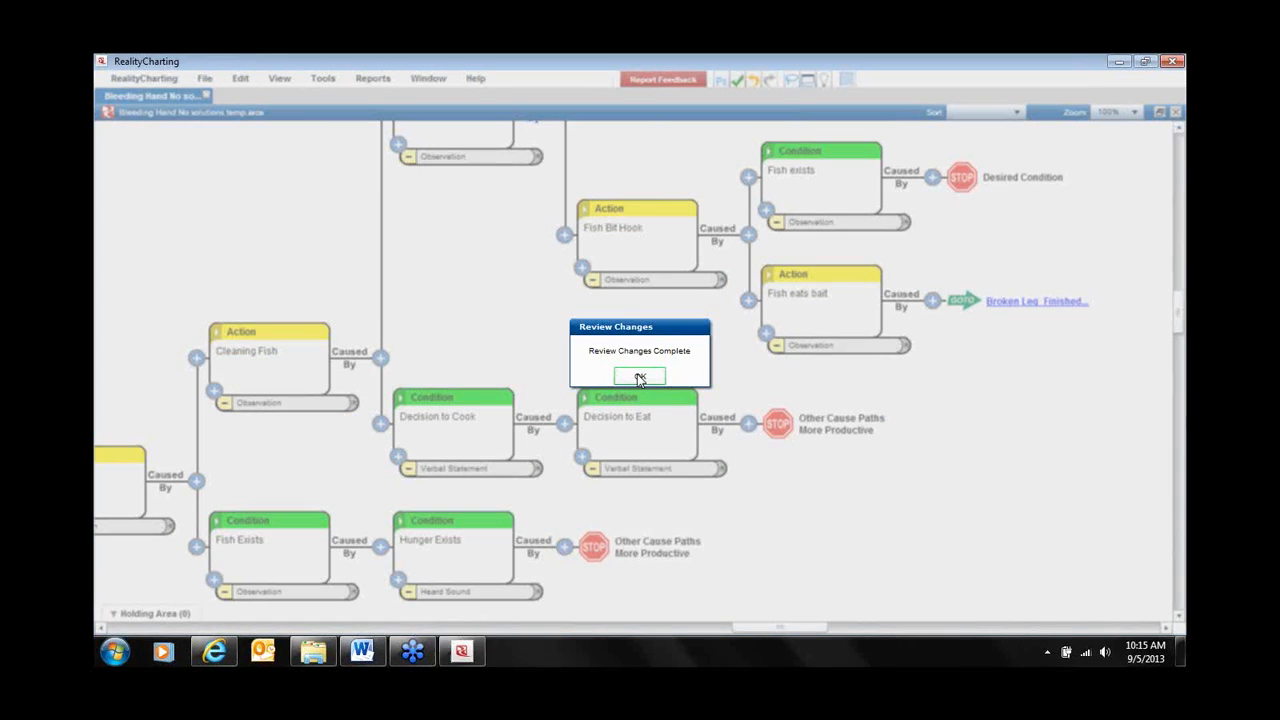
left_click(637, 374)
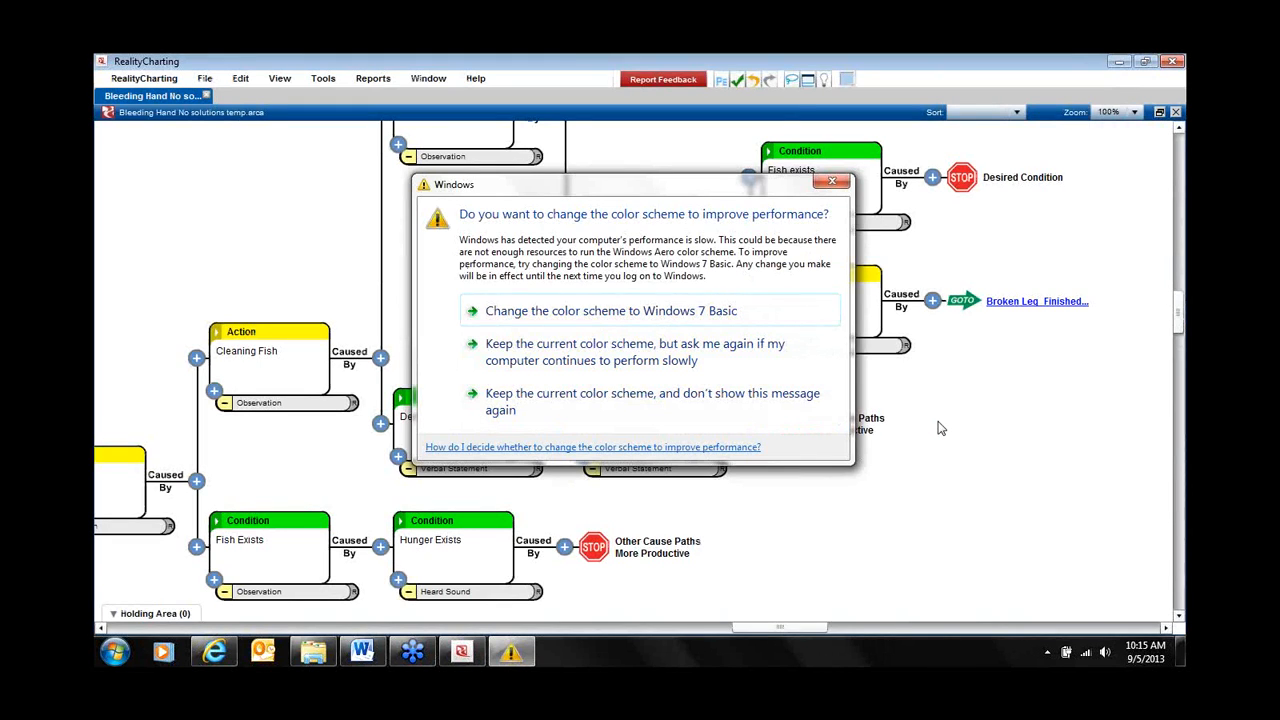
left_click(834, 187)
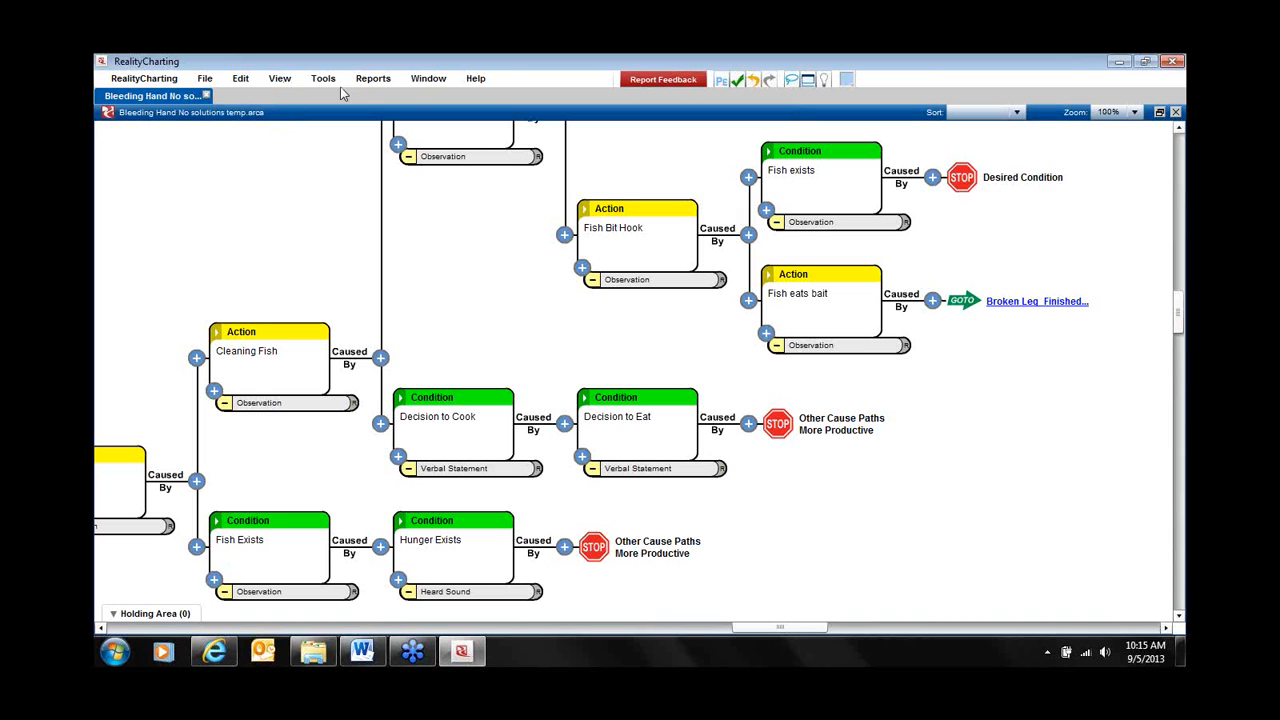
Open the chart's Dashboard and look through its statistics, from causes and action items to team members.
left_click_drag(451, 211, 500, 297)
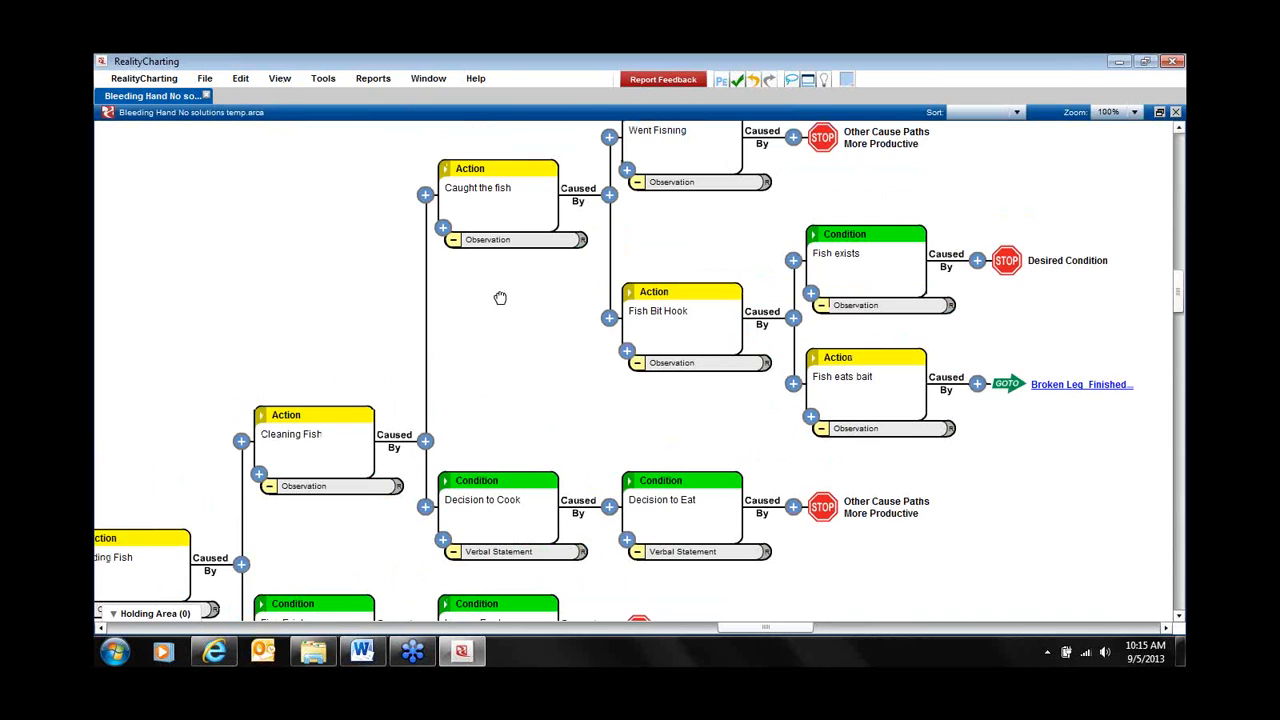
left_click(281, 80)
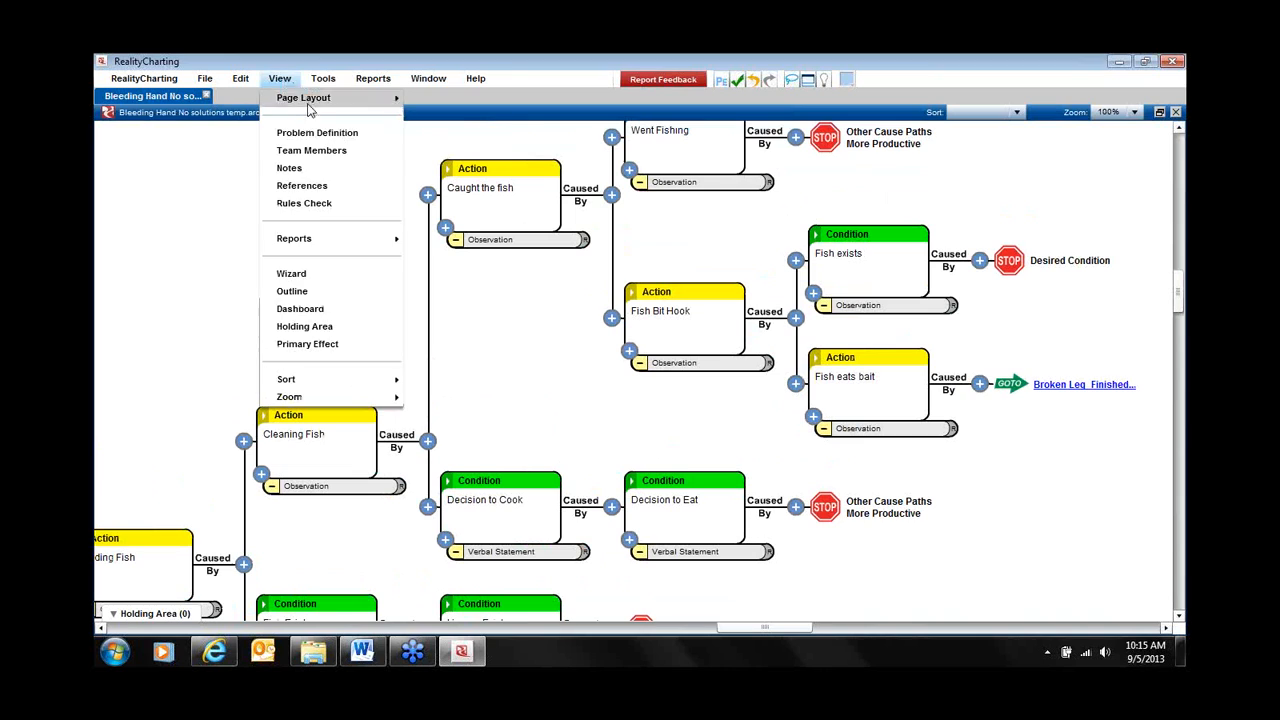
left_click(298, 316)
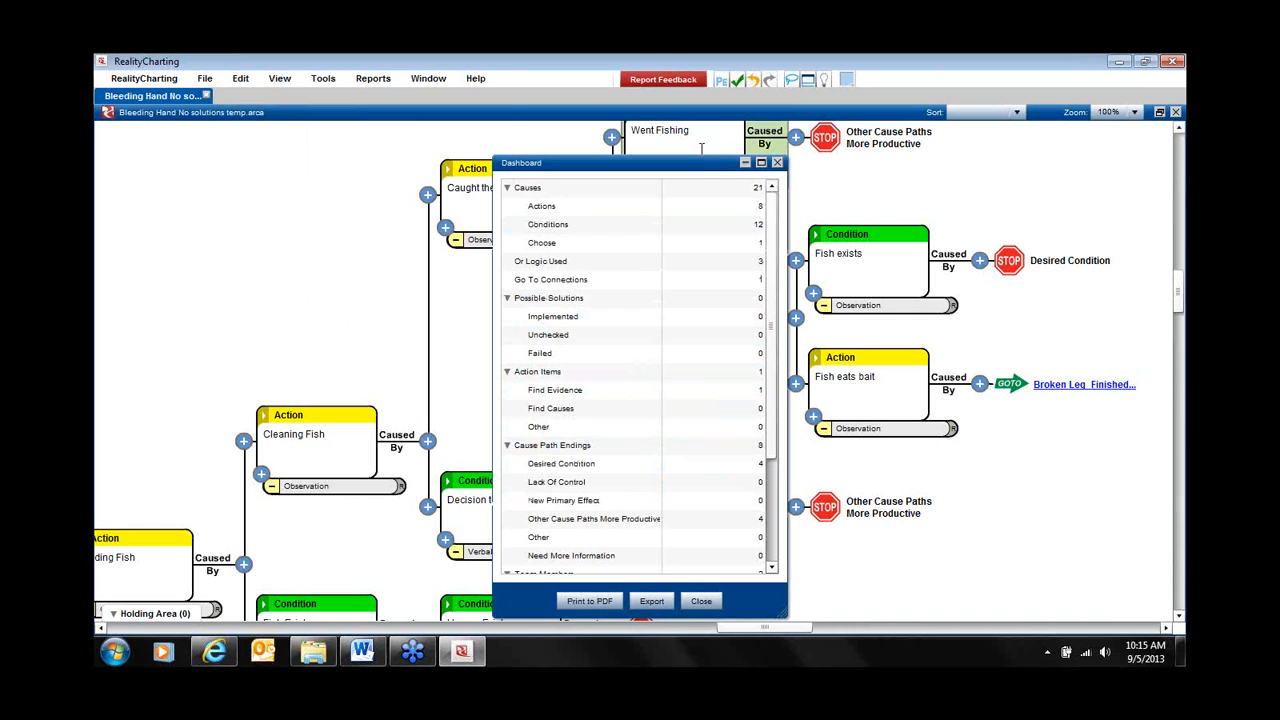
left_click_drag(701, 173, 699, 132)
left_click_drag(738, 578, 738, 626)
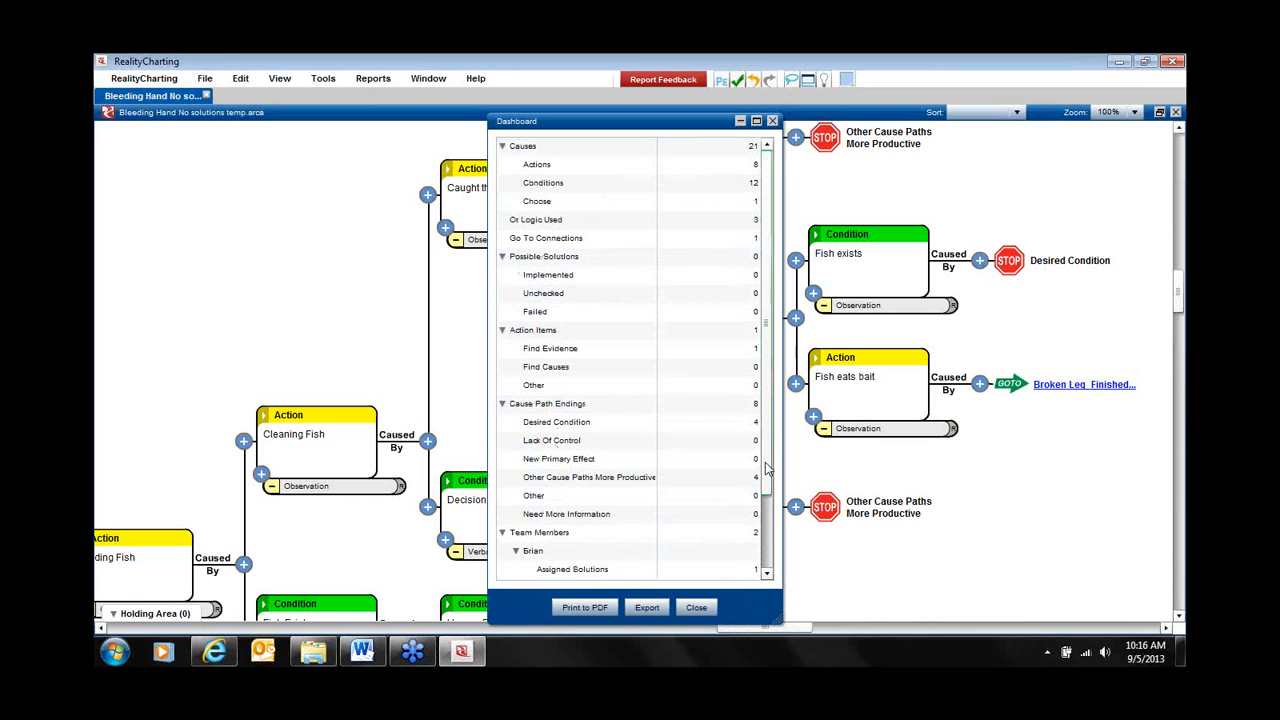
scroll(766, 470, "down", 2)
scroll(766, 470, "up", 2)
mouse_move(860, 240)
Export the Dashboard and paste it into the blank Document2 in Microsoft Word.
left_click(644, 606)
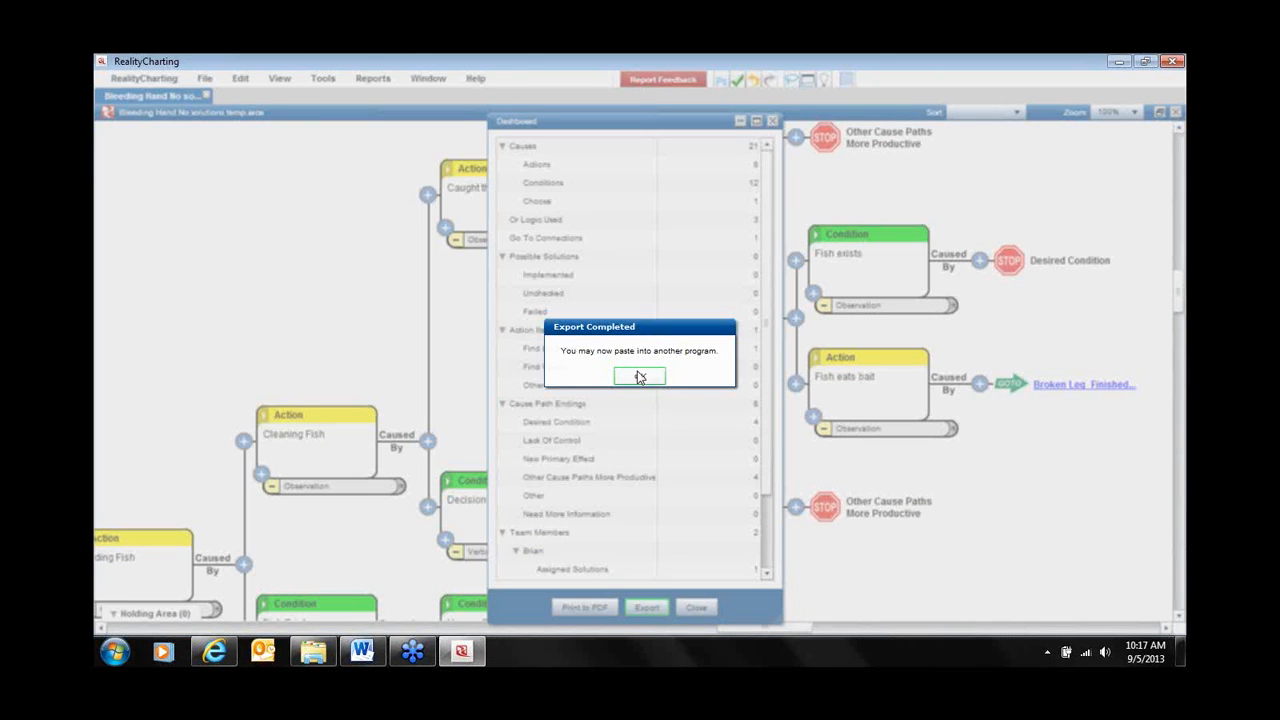
left_click(640, 377)
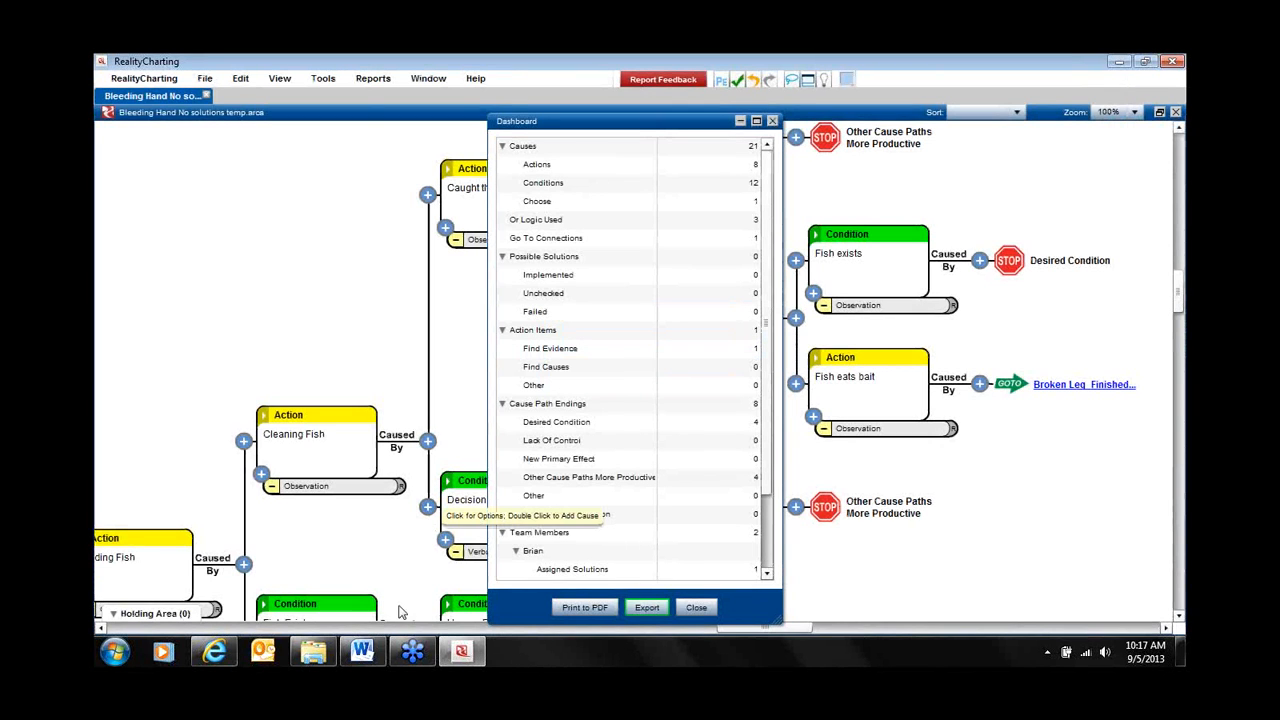
mouse_move(358, 657)
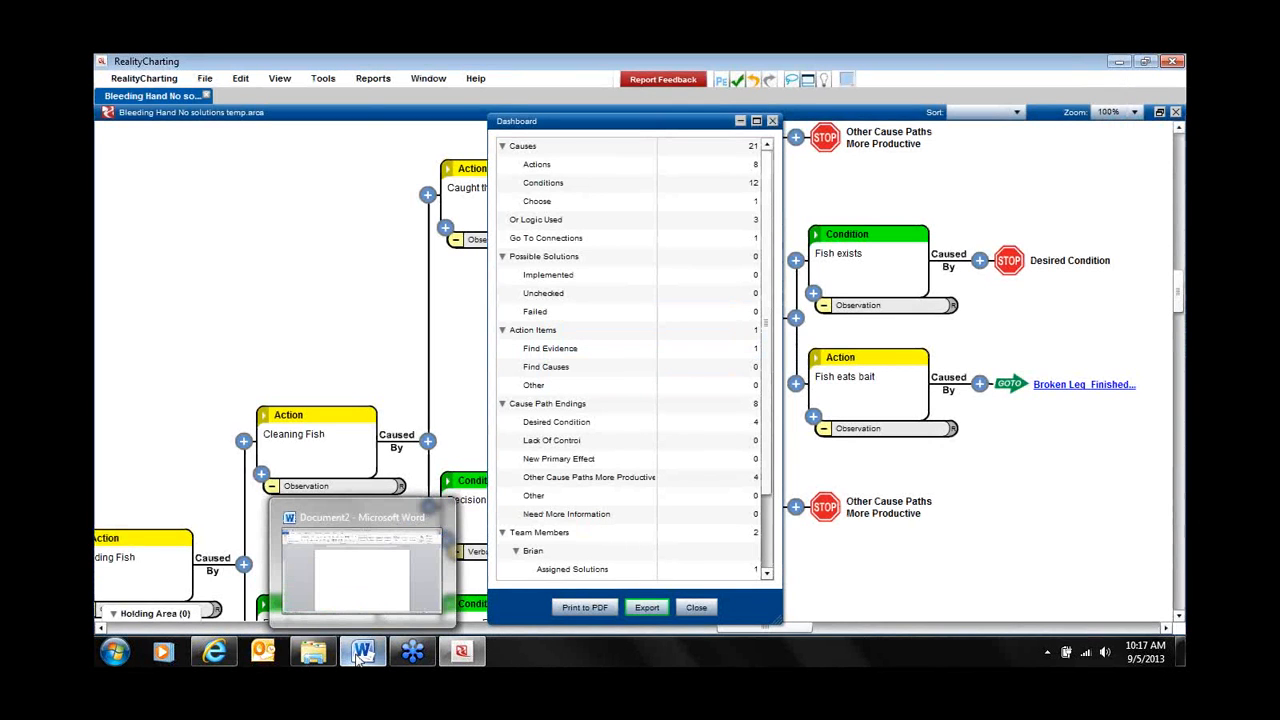
left_click(358, 657)
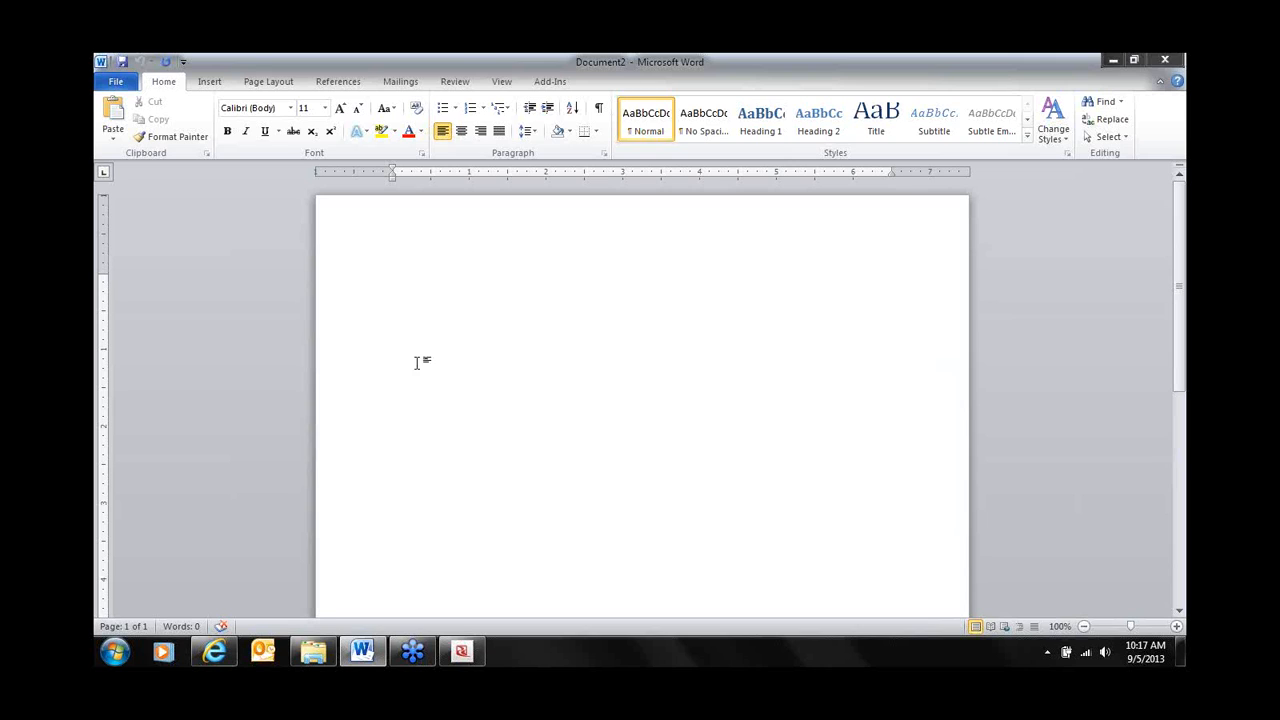
right_click(414, 272)
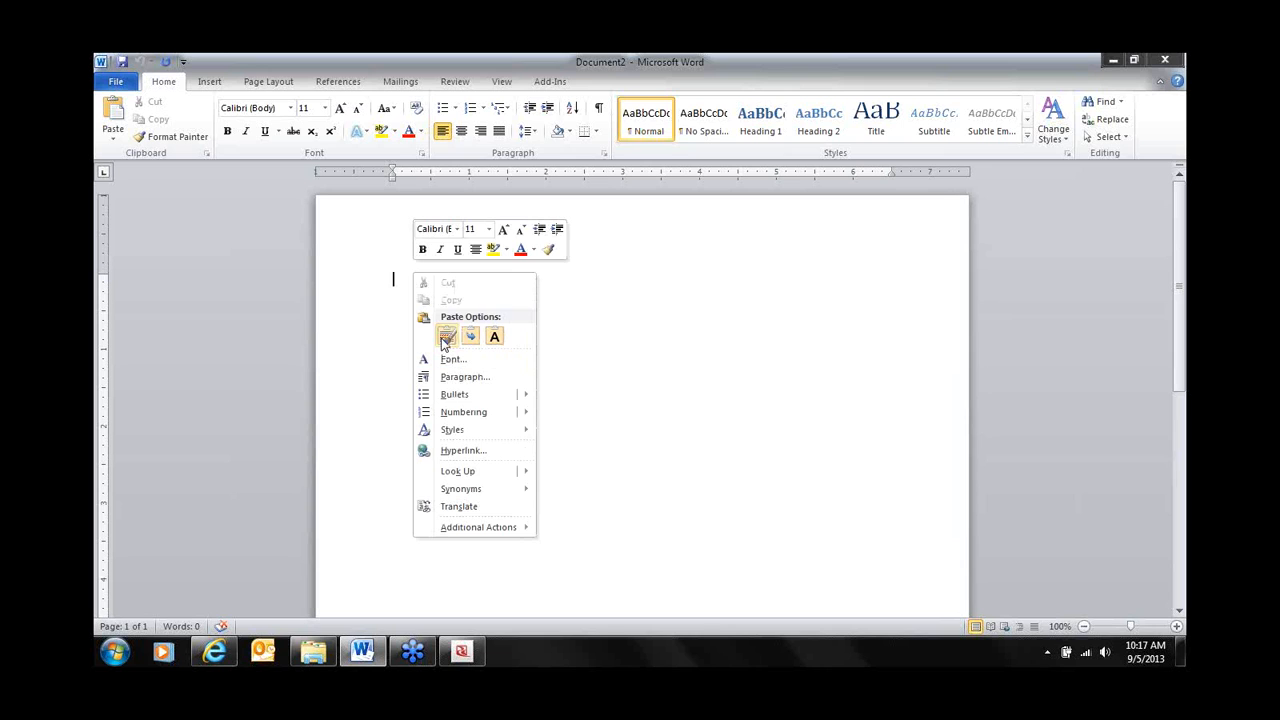
left_click(447, 337)
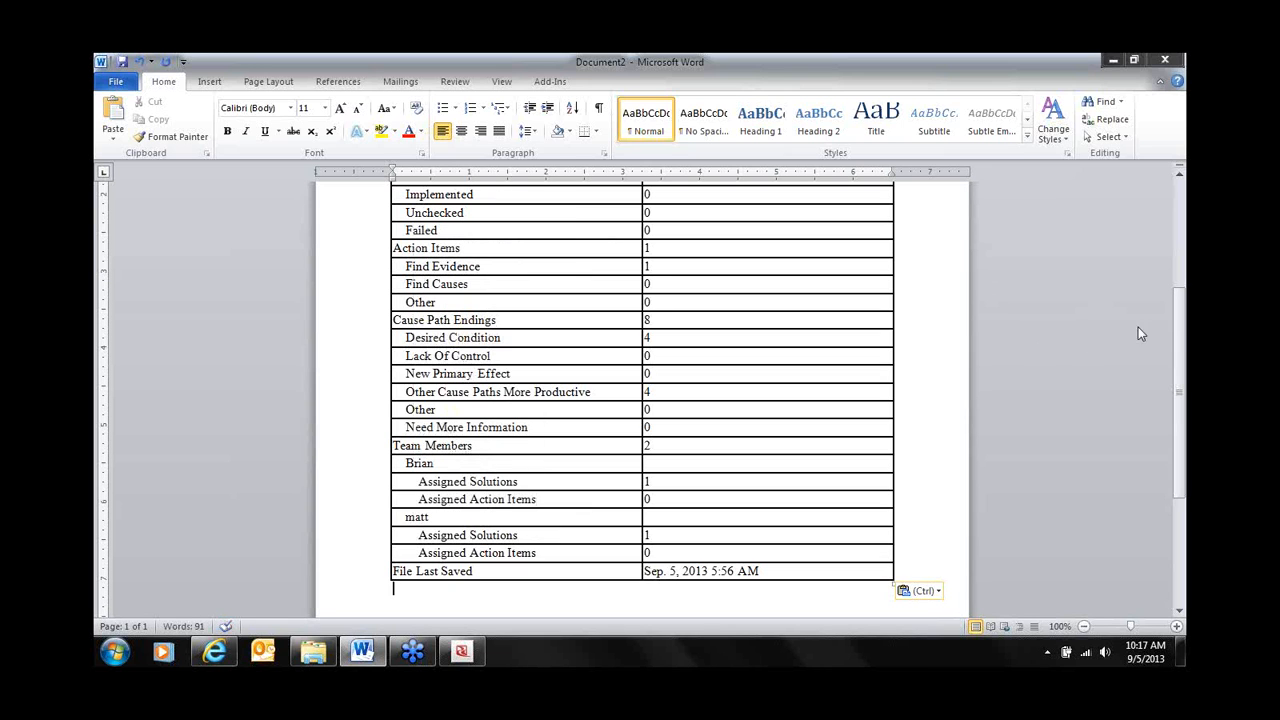
Narrow both the label column and the value column of the pasted Dashboard table.
left_click_drag(1180, 372, 1180, 368)
scroll(747, 300, "up", 3)
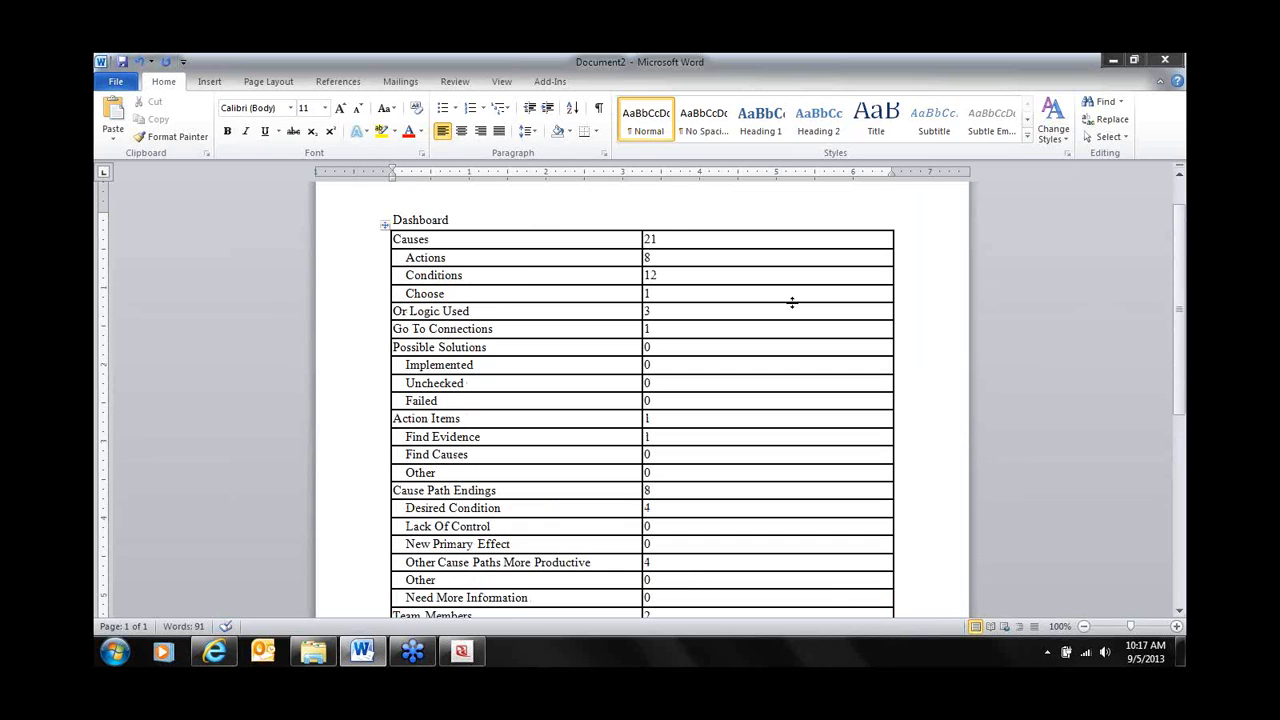
left_click_drag(640, 239, 531, 251)
scroll(1086, 314, "down", 4)
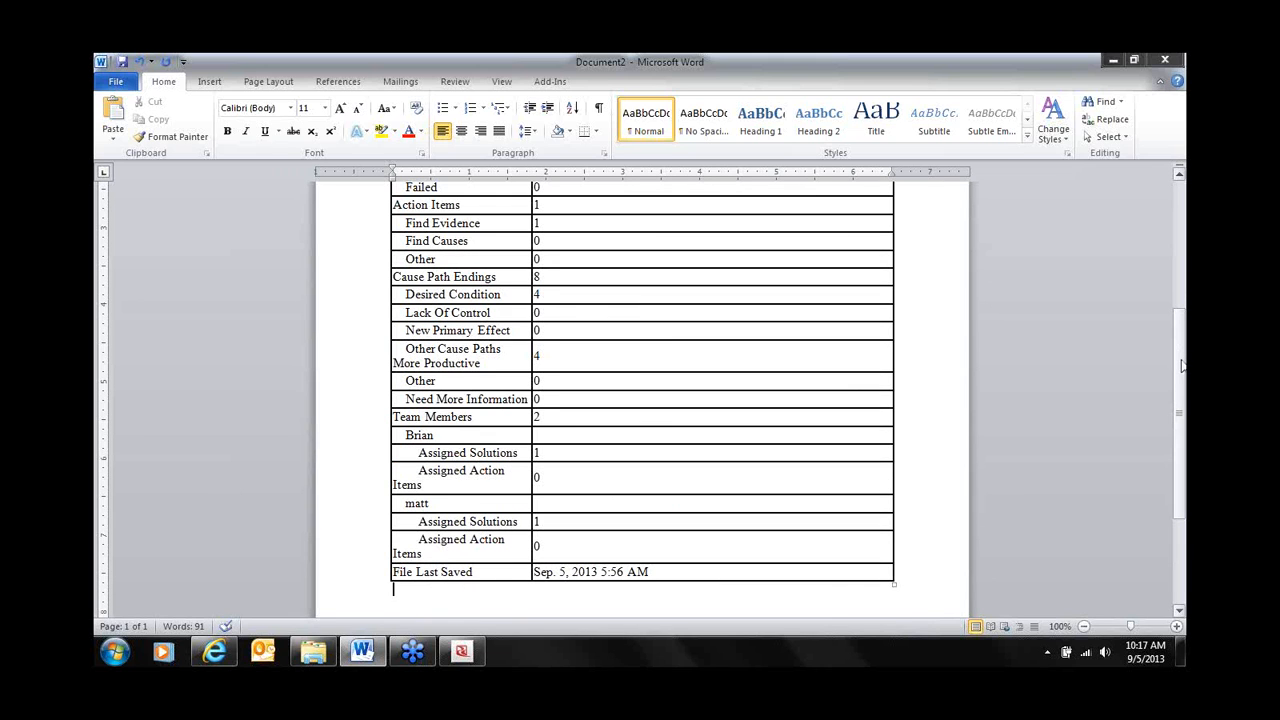
scroll(893, 299, "up", 5)
left_click_drag(893, 300, 570, 310)
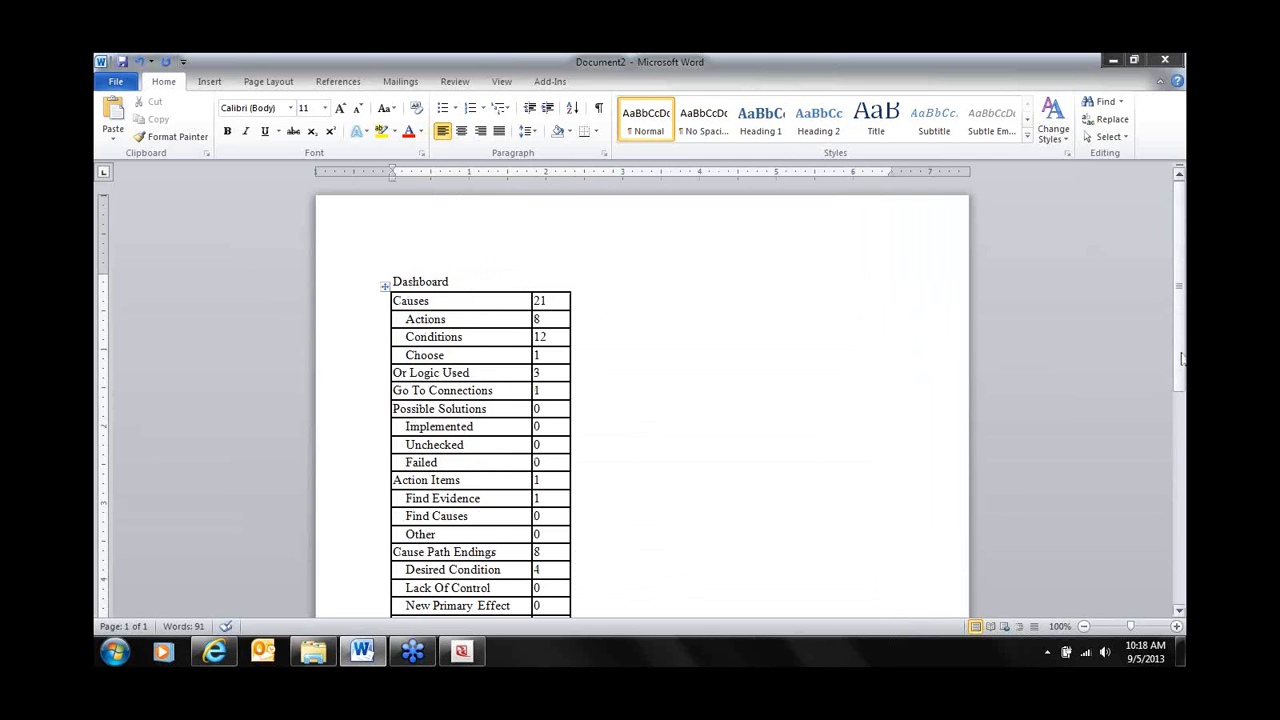
scroll(1161, 418, "down", 6)
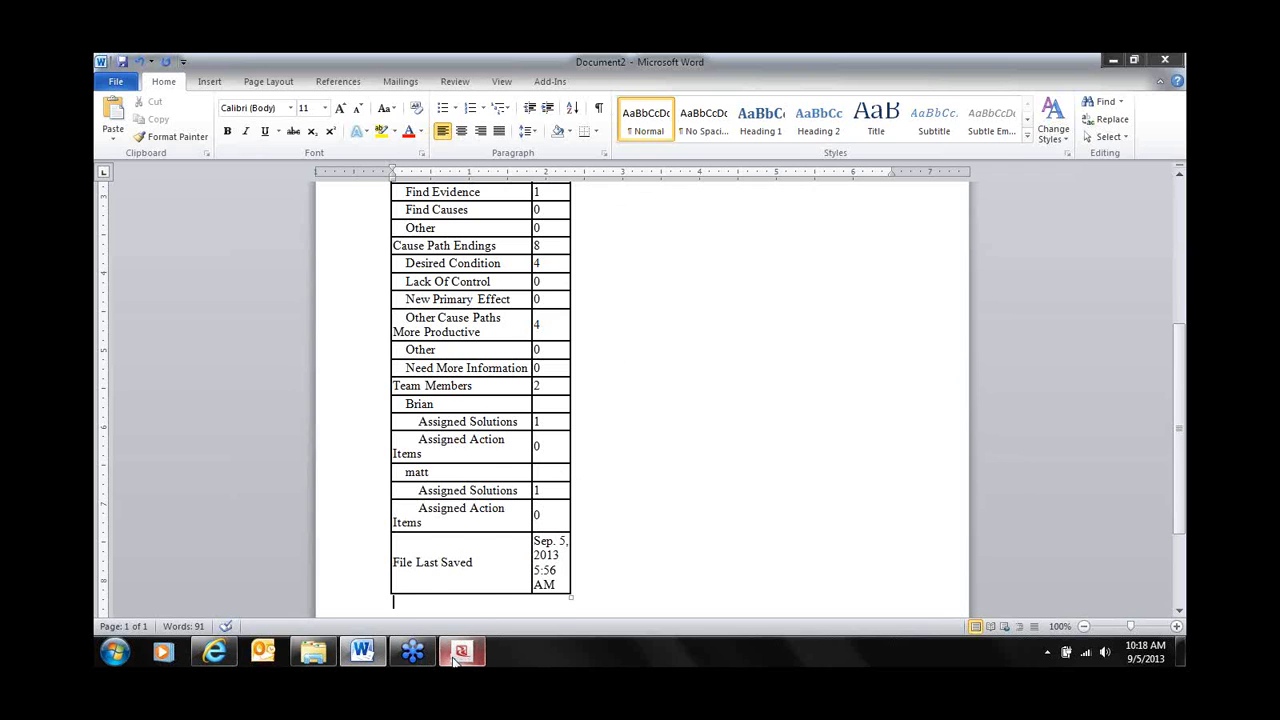
Switch back to RealityCharting and close the Dashboard.
mouse_move(462, 653)
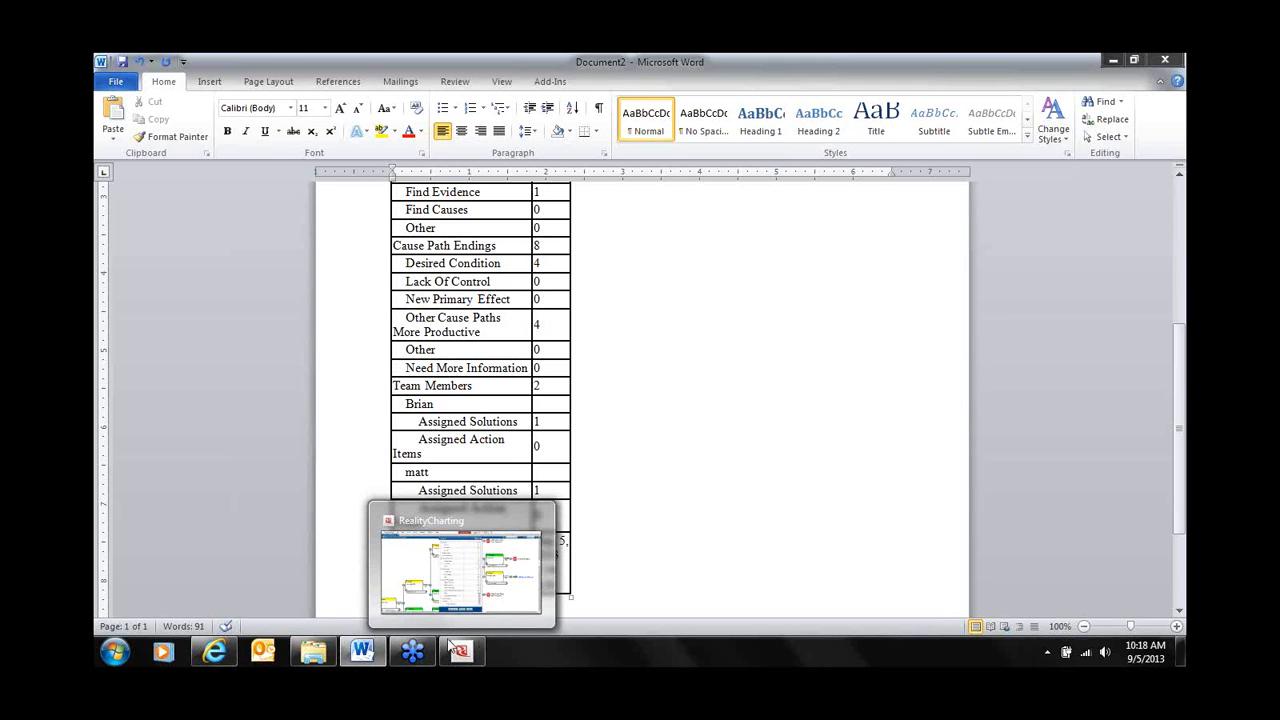
left_click(462, 652)
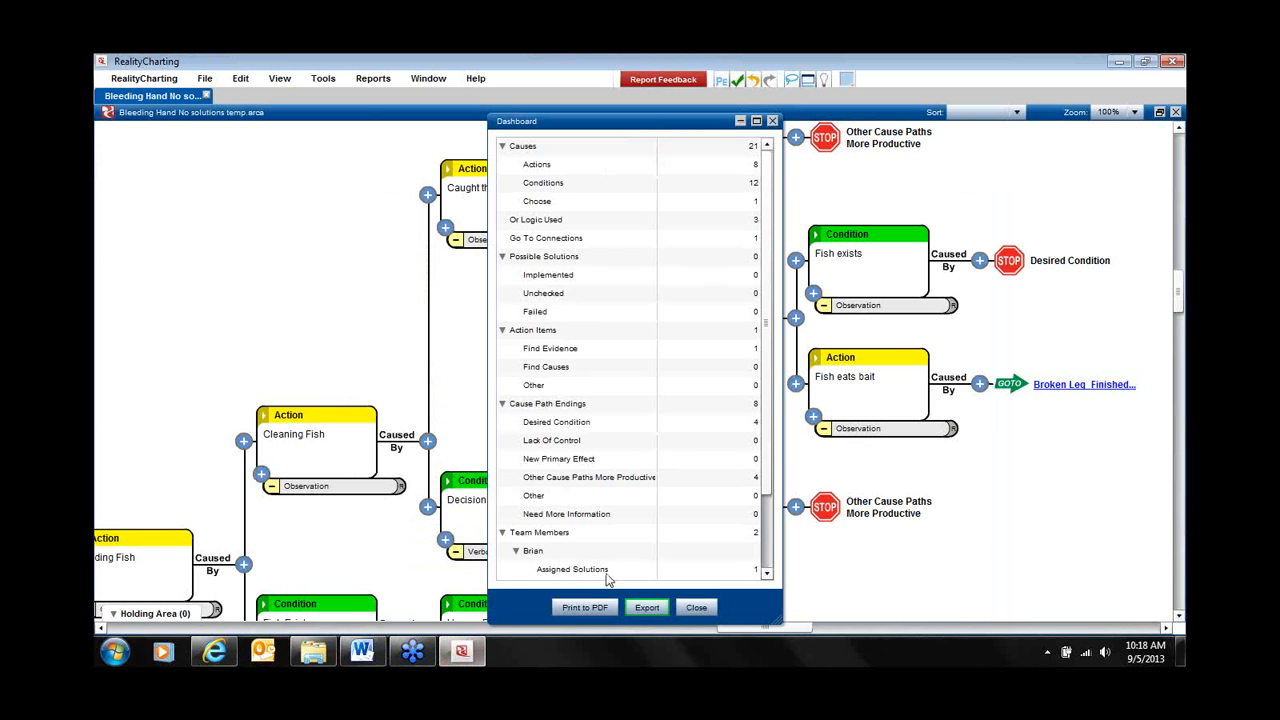
left_click(696, 610)
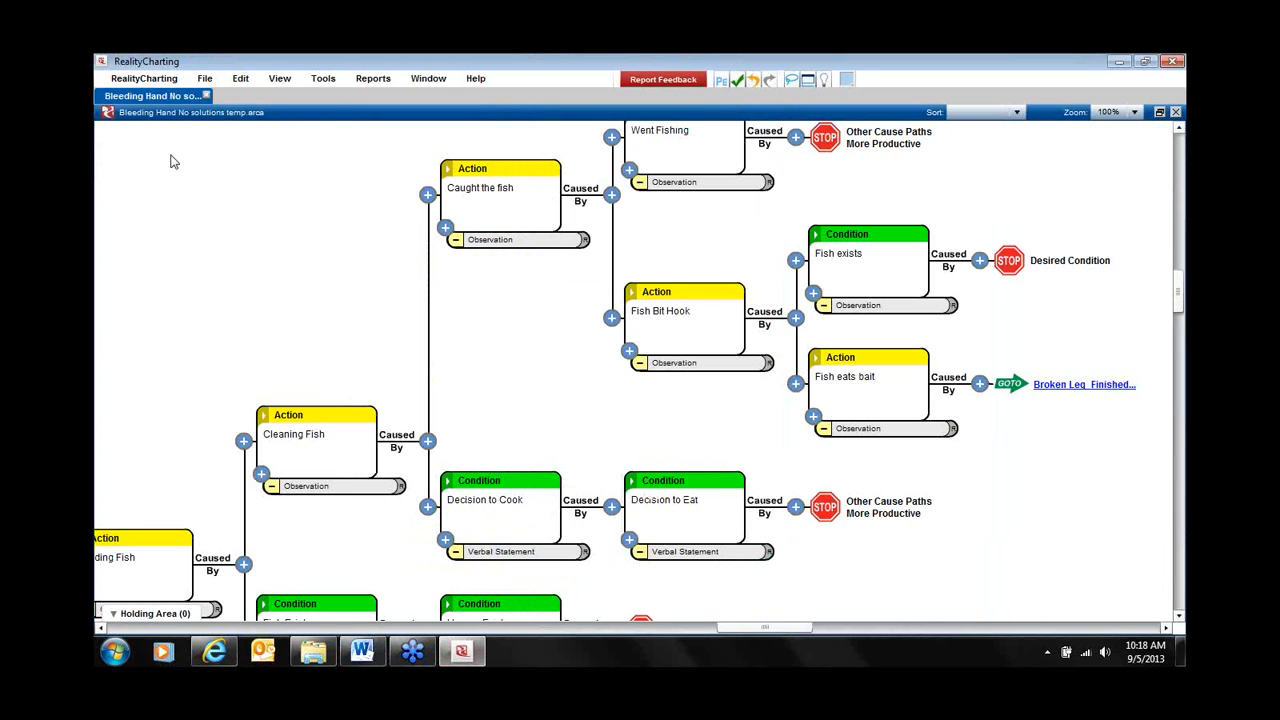
Open the Action Item Report and go to the blank cause behind its find-evidence item.
left_click(373, 79)
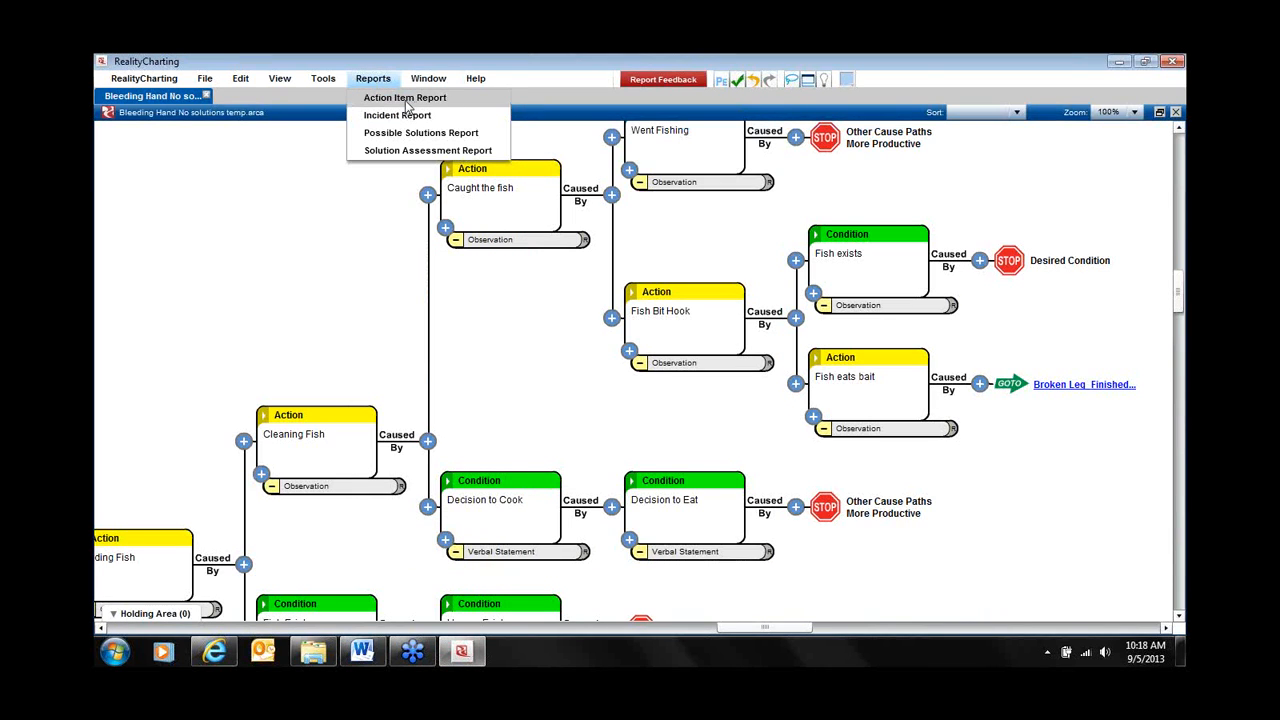
left_click(405, 99)
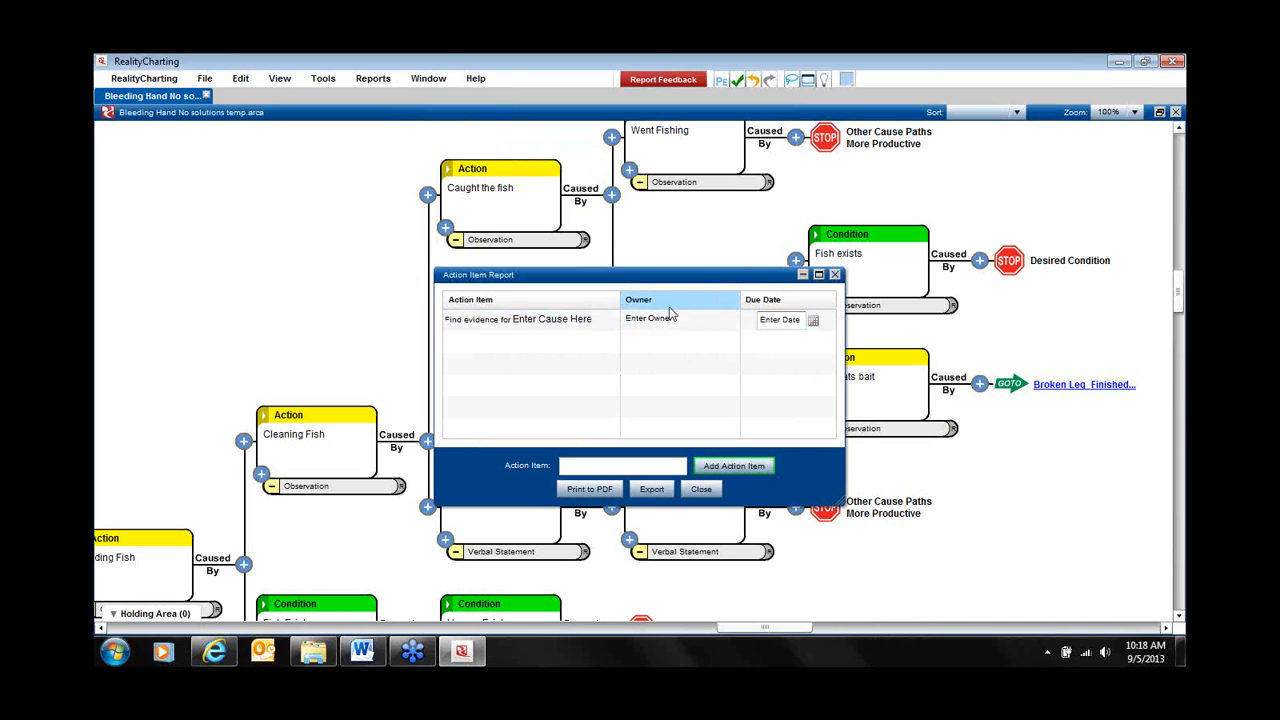
left_click(531, 322)
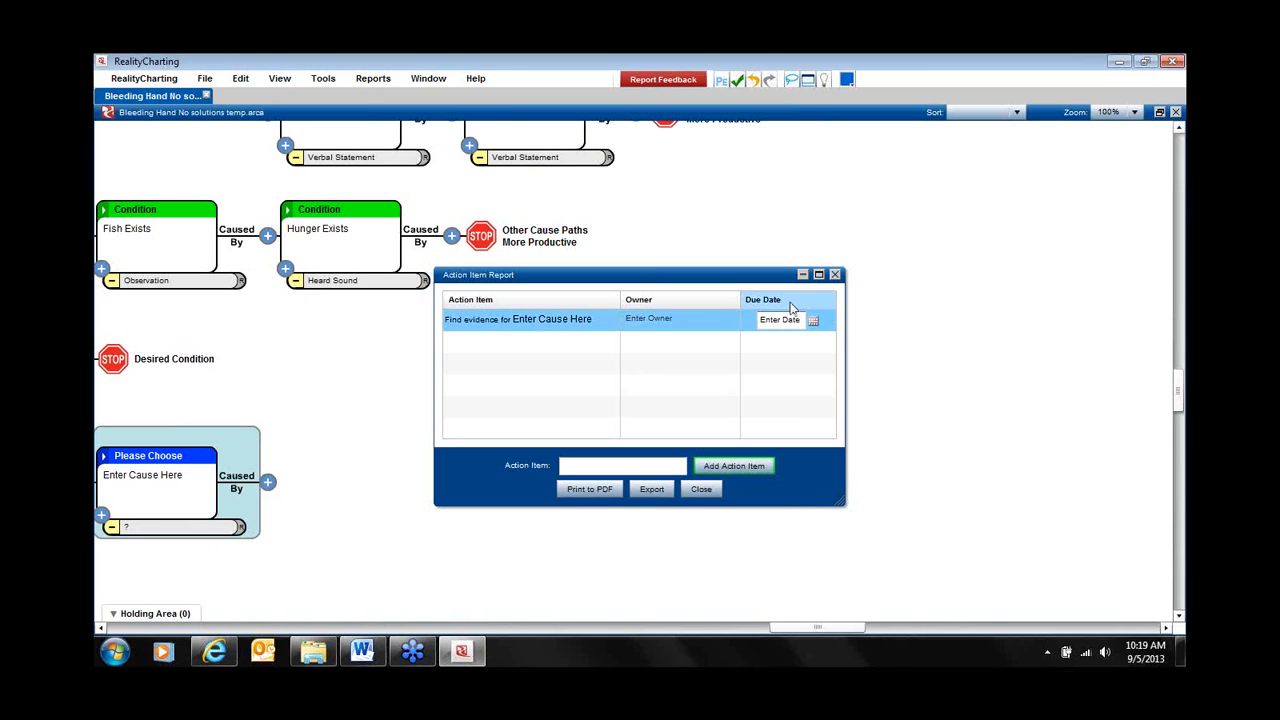
Set the evidence of the blank cause to Observation, moving the Action Item Report out of the way.
left_click(157, 528)
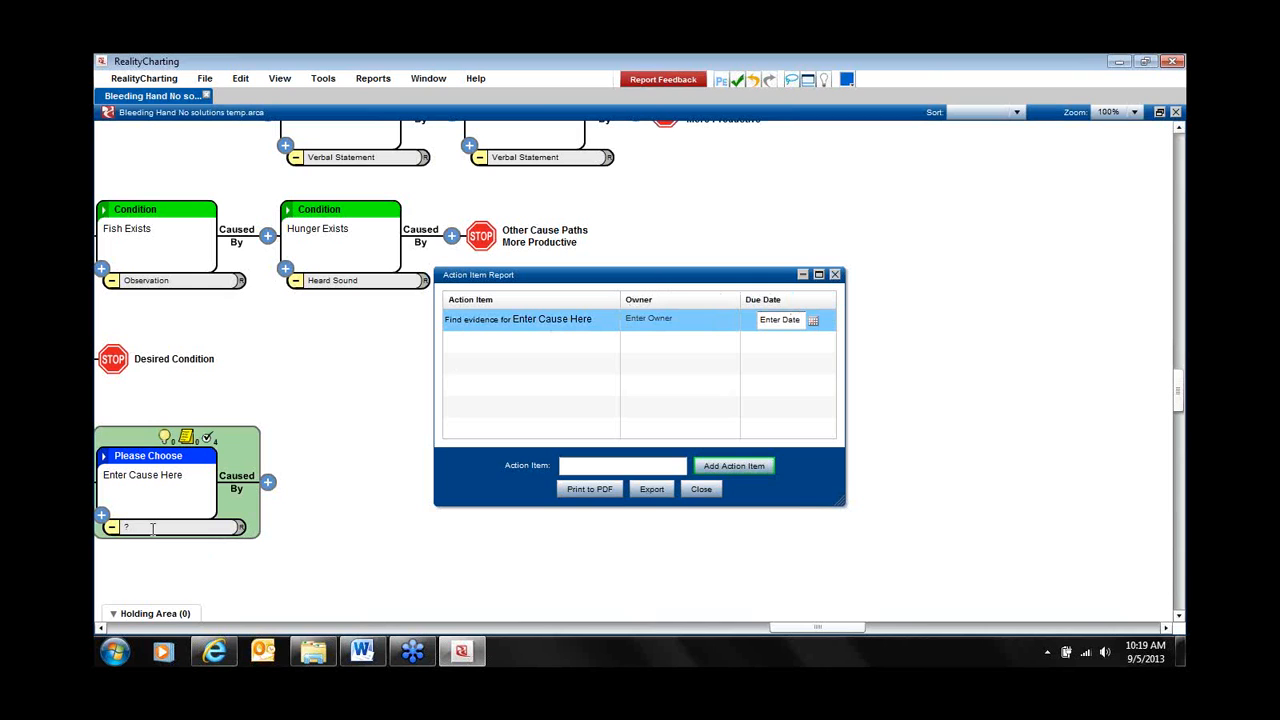
left_click(152, 528)
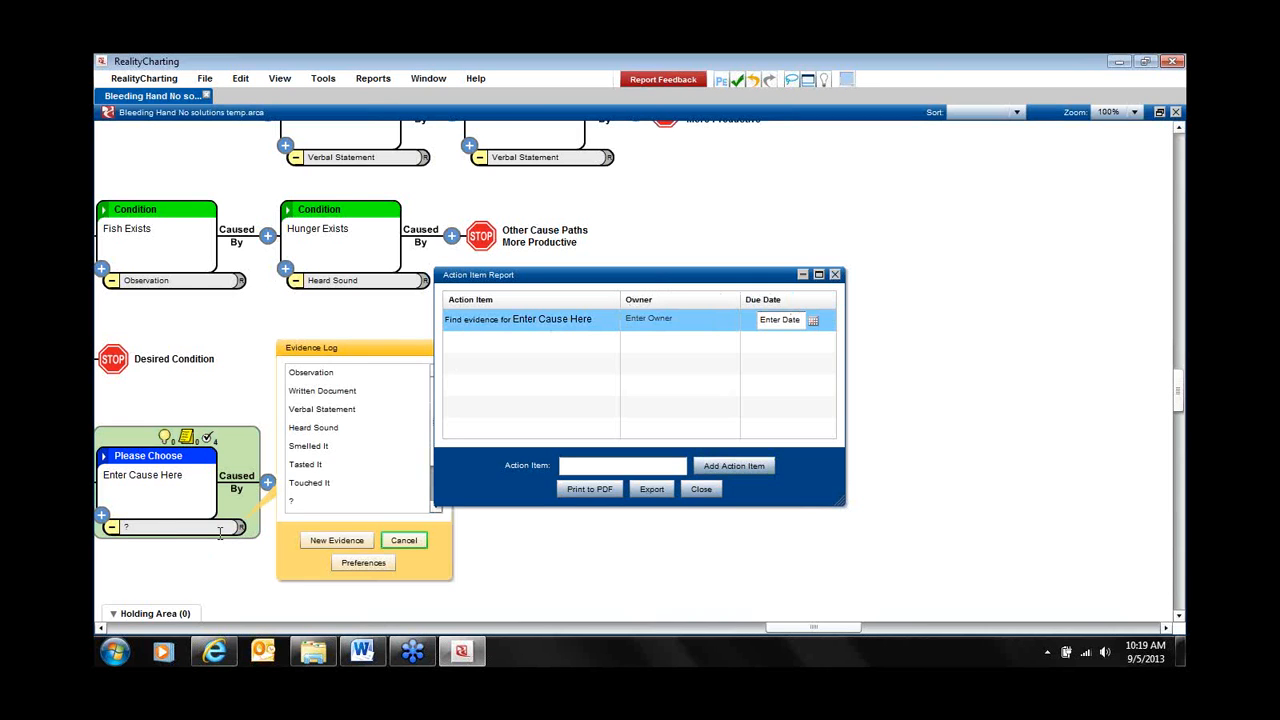
left_click_drag(758, 280, 647, 217)
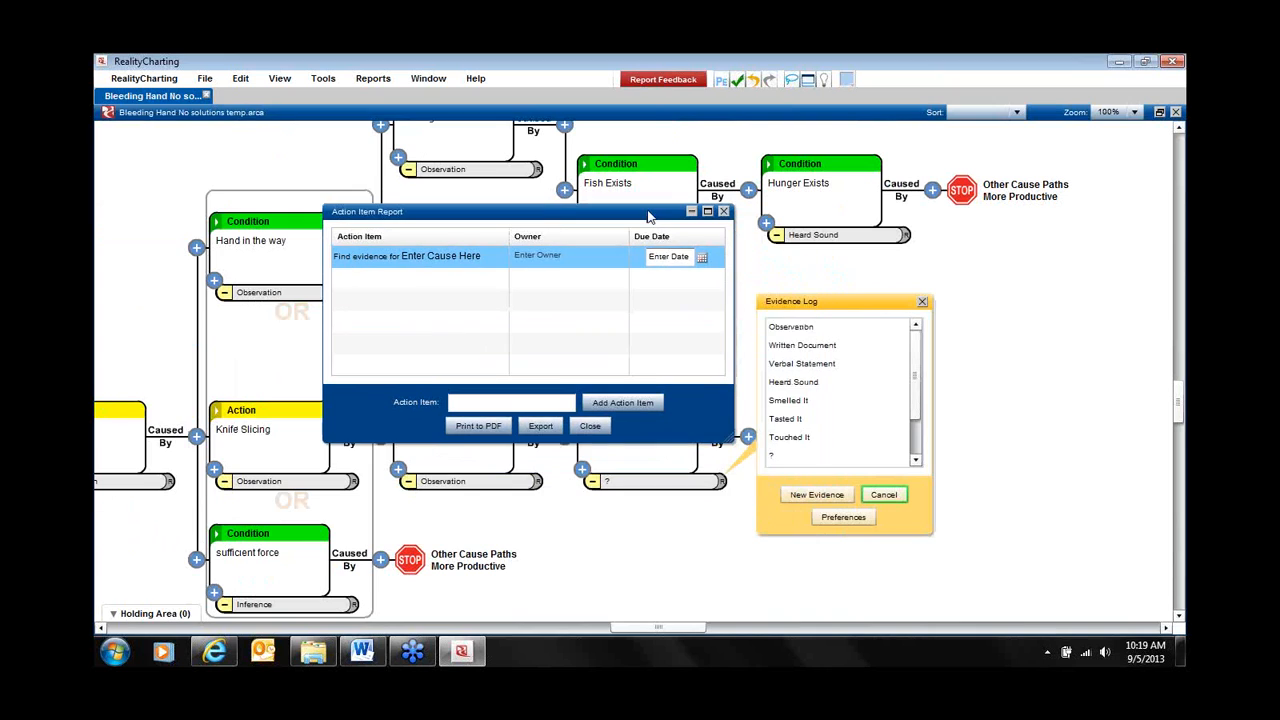
left_click(808, 328)
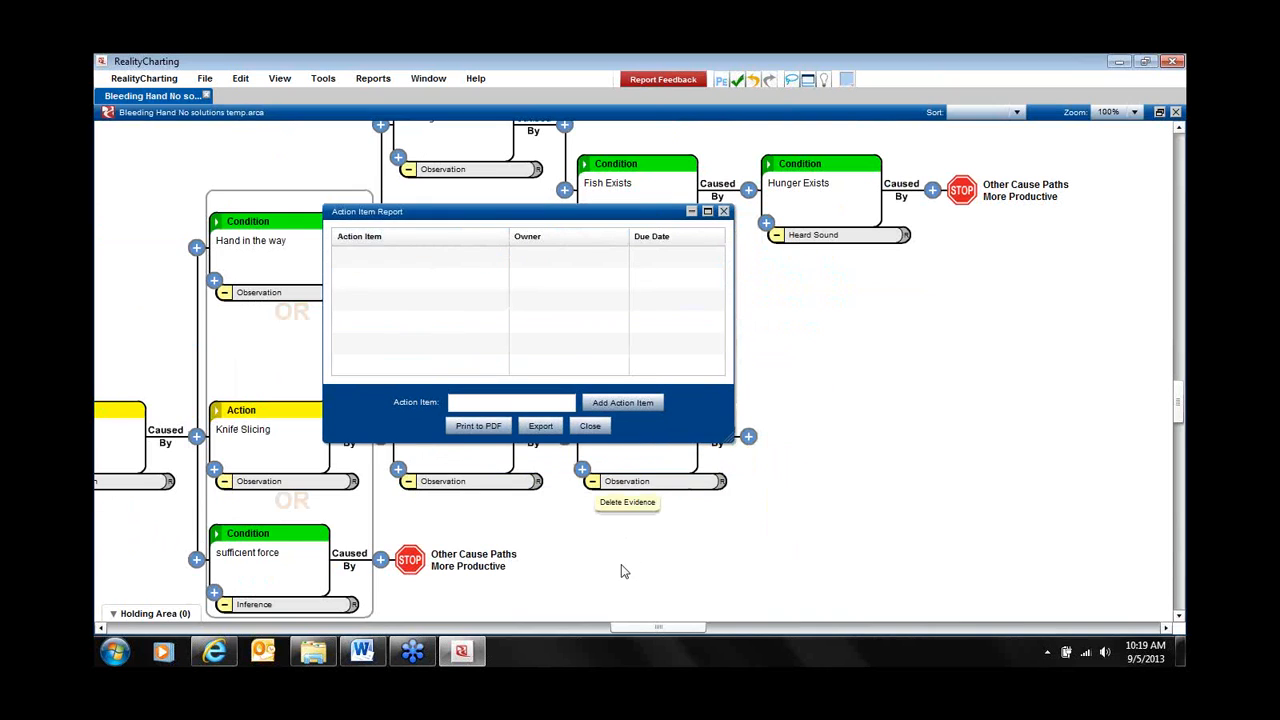
Change the evidence of Knife exists to "?" and mark the sufficient force condition as More Info Needed.
left_click(480, 482)
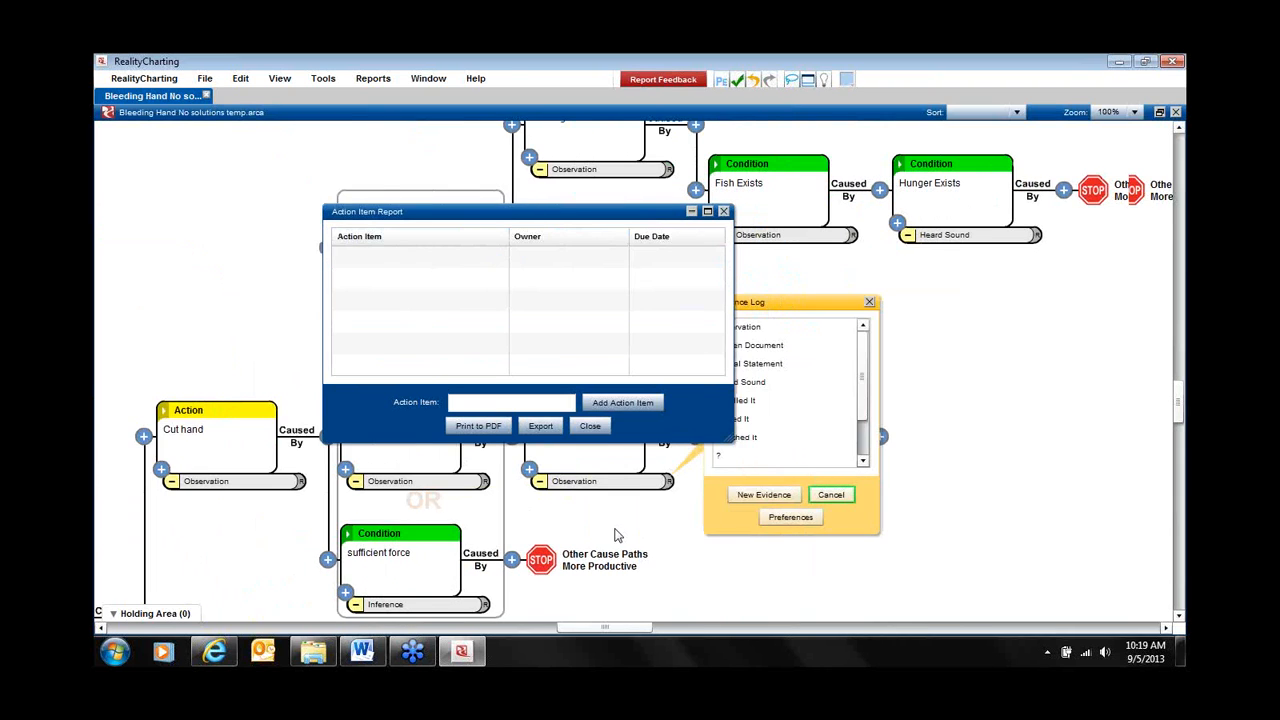
left_click(788, 457)
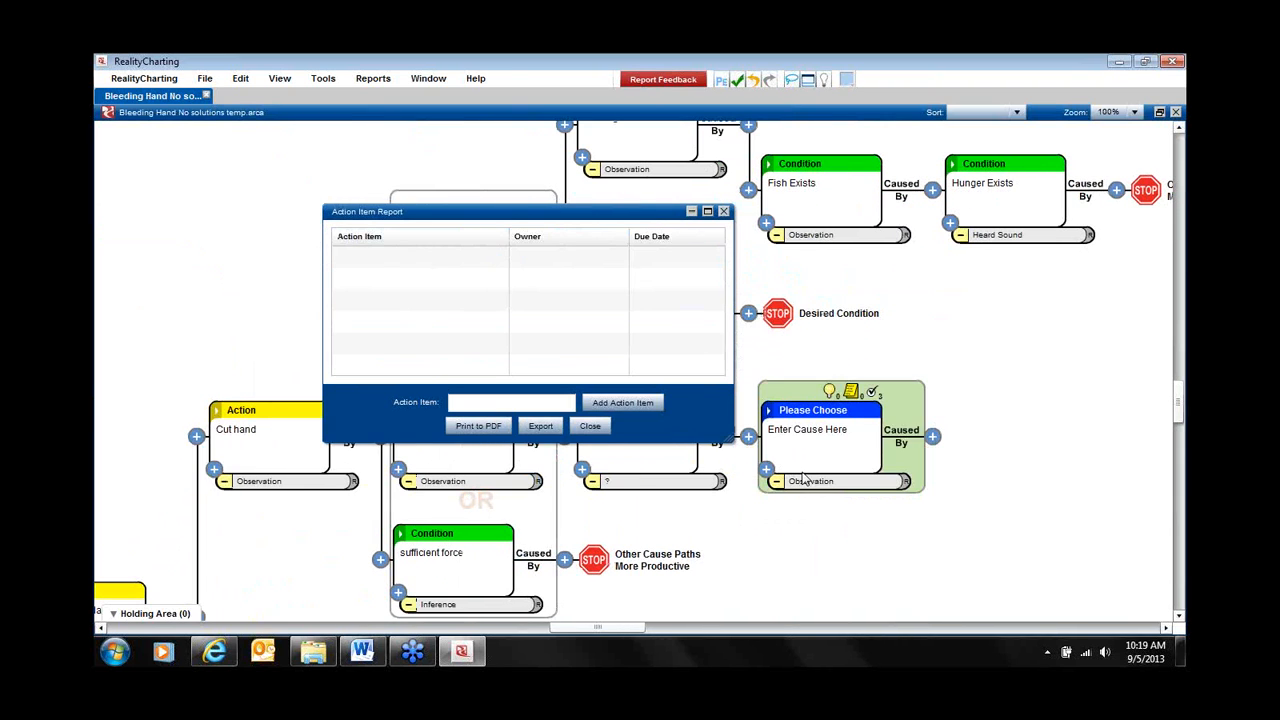
left_click(565, 563)
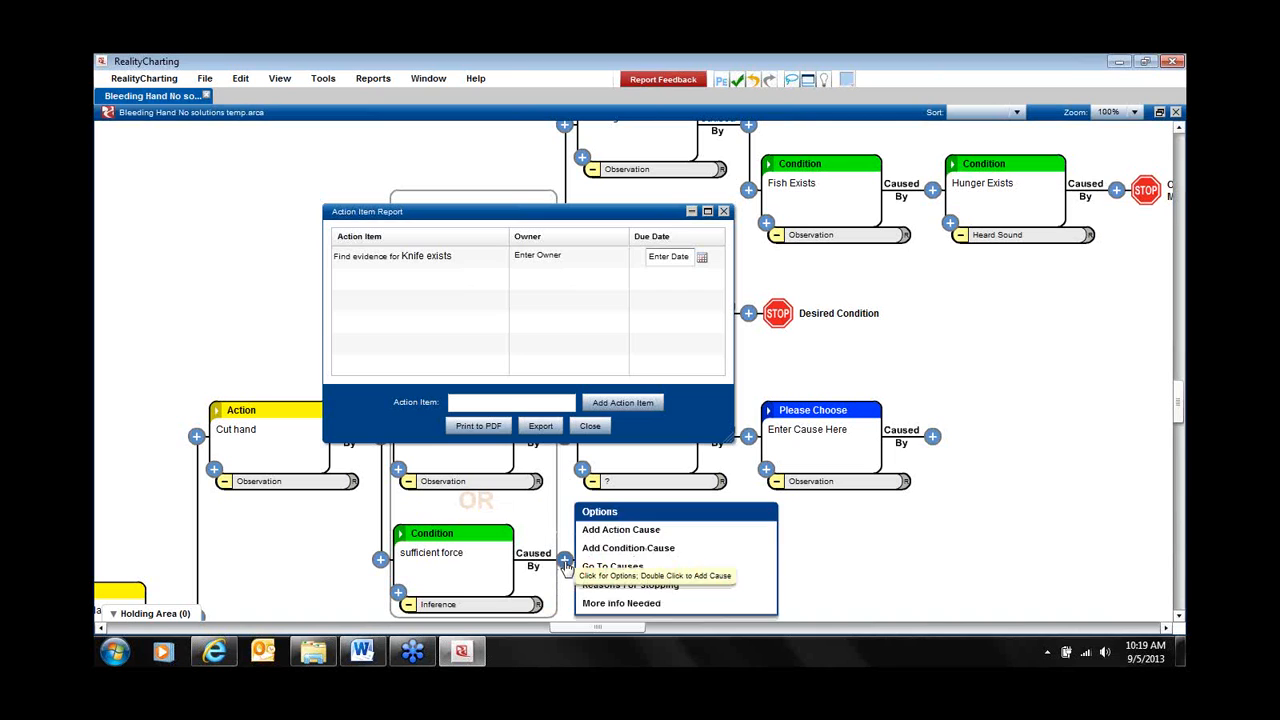
left_click(631, 603)
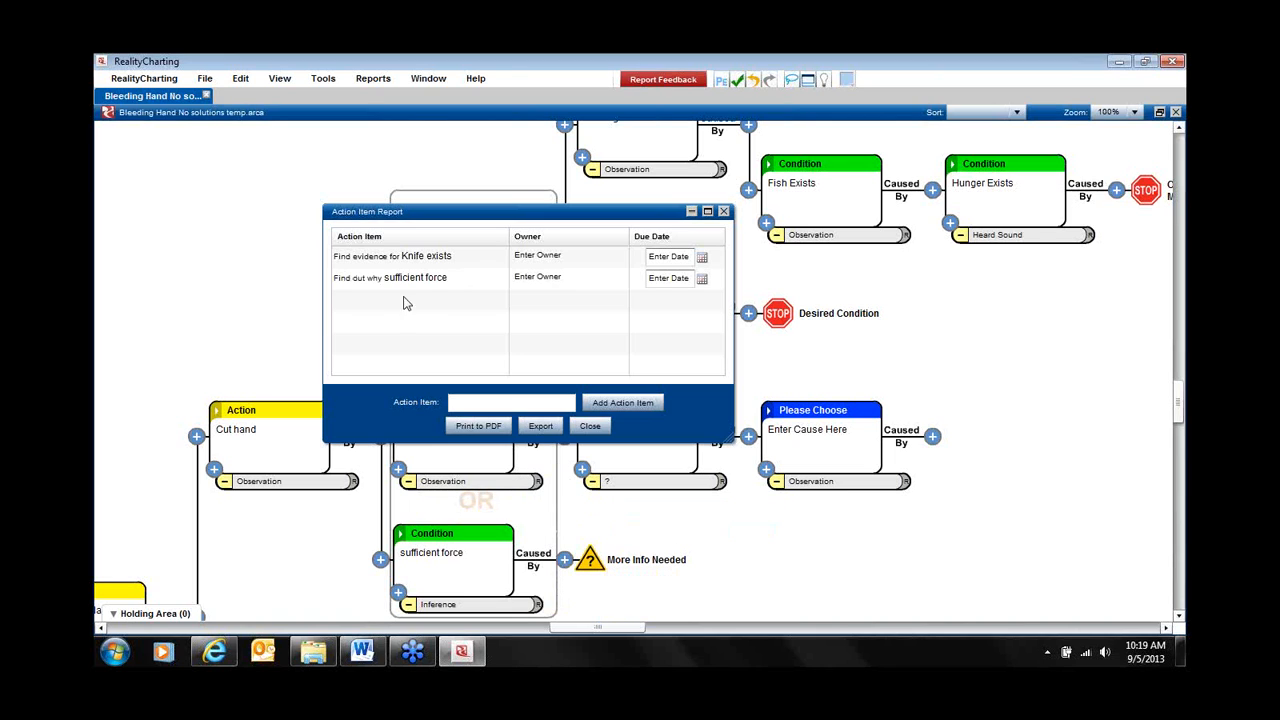
Assign the first listed team member as owner of the Knife exists evidence item, with due date 09-13-2013.
left_click_drag(533, 217, 430, 187)
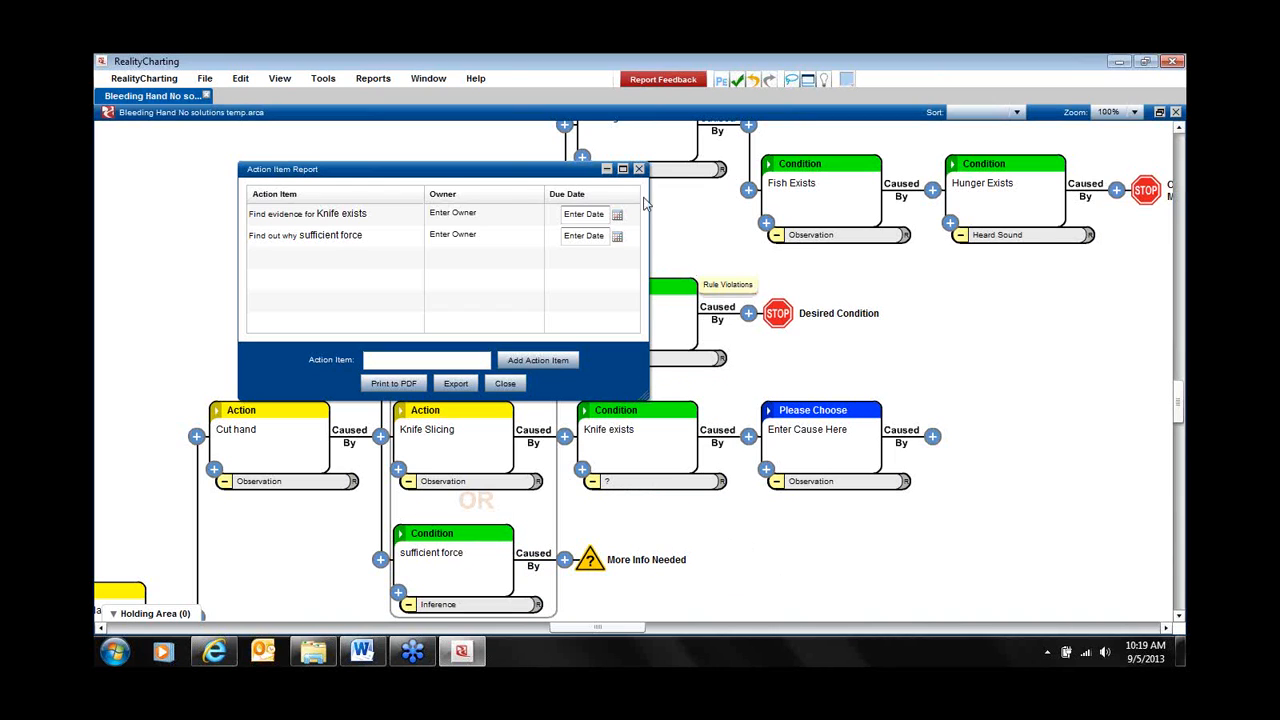
left_click(460, 214)
left_click(460, 214)
left_click(565, 241)
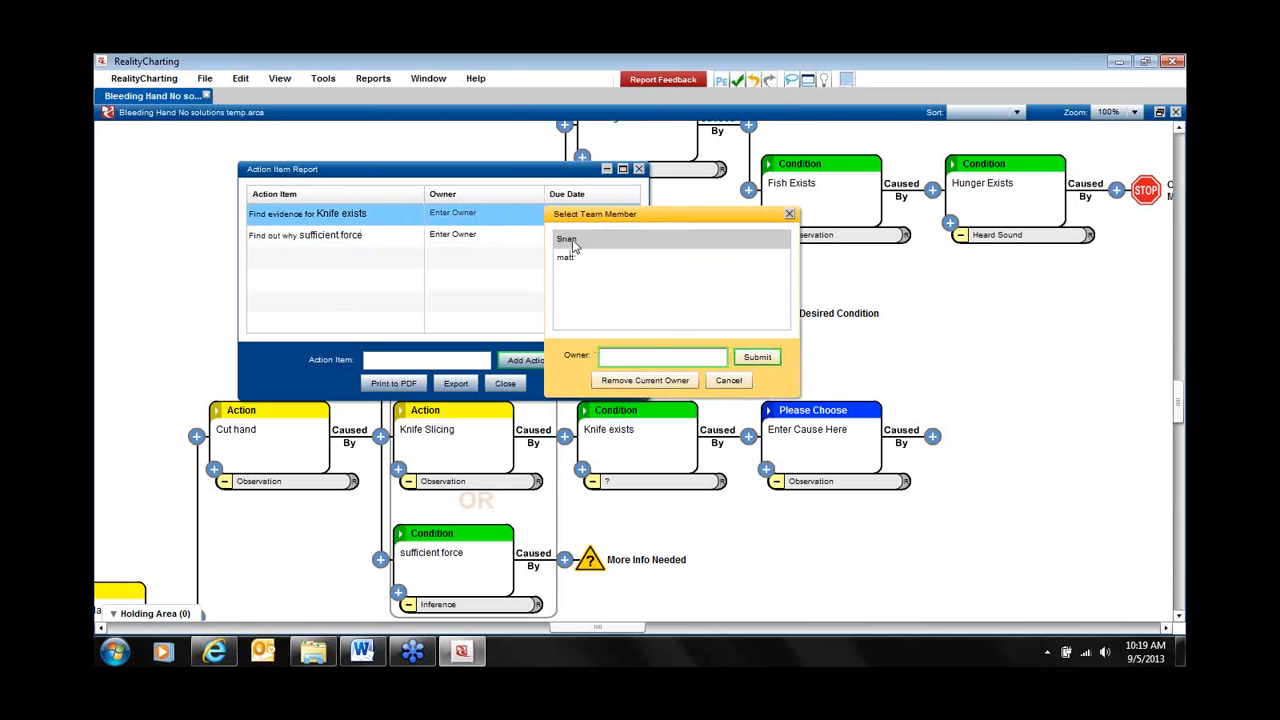
left_click(762, 355)
left_click(617, 214)
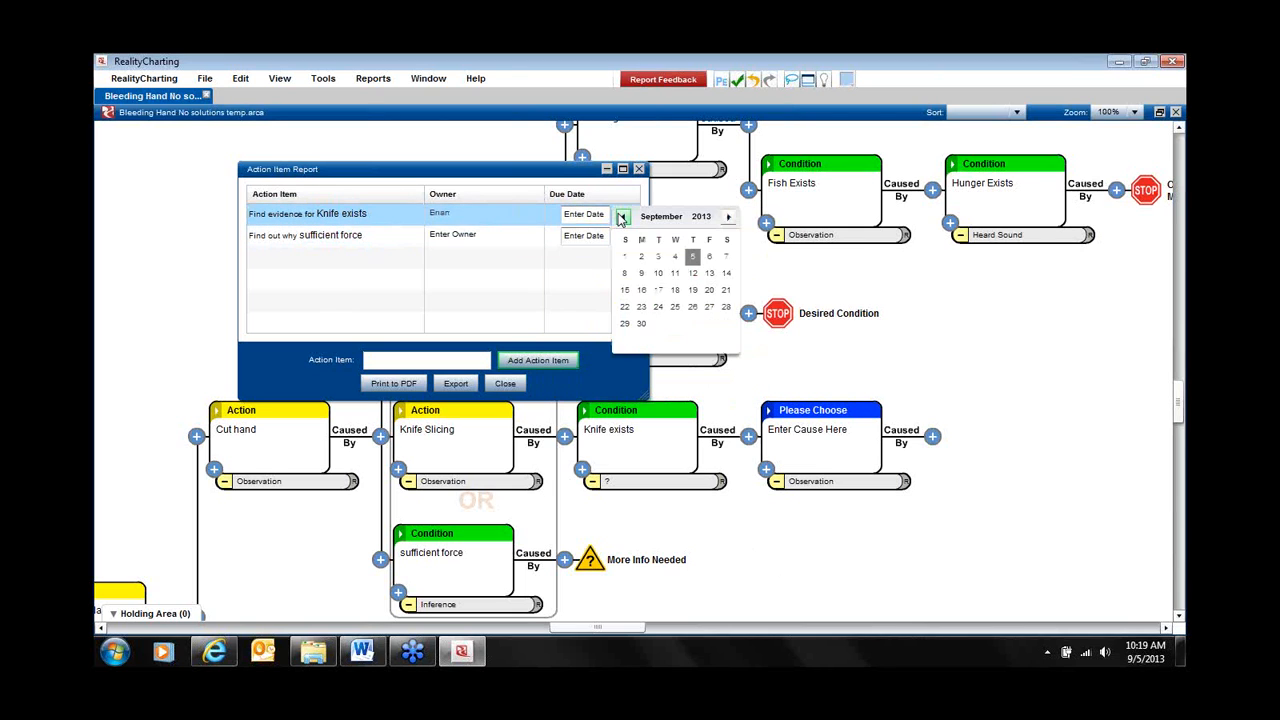
left_click(709, 273)
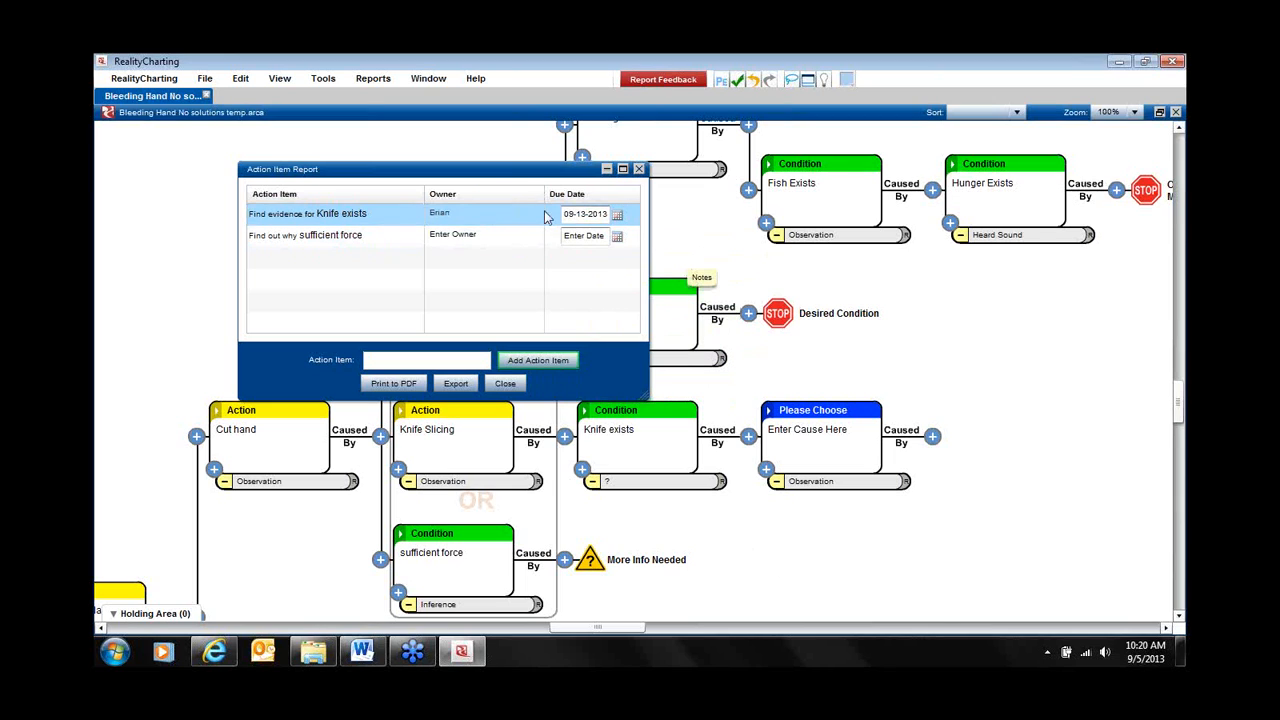
Assign the second listed team member as owner of the sufficient force action item, with due date 09-26-2013.
left_click(498, 238)
left_click(498, 242)
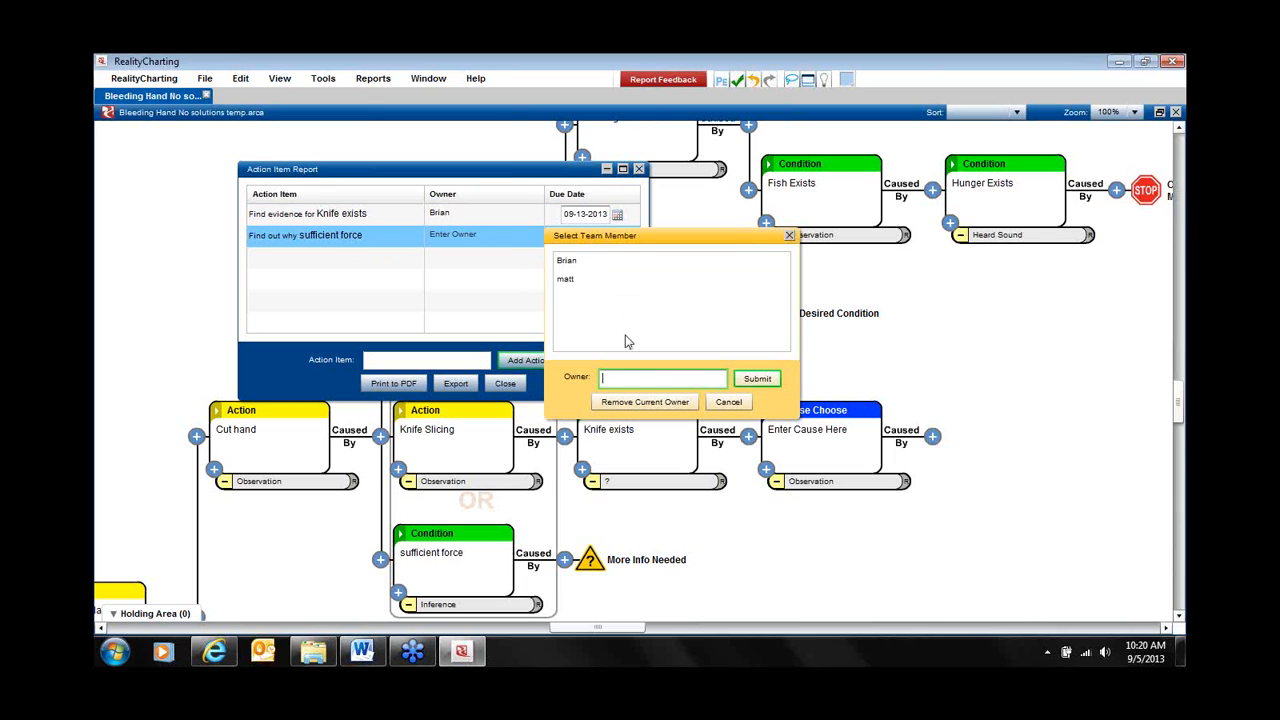
double_click(572, 283)
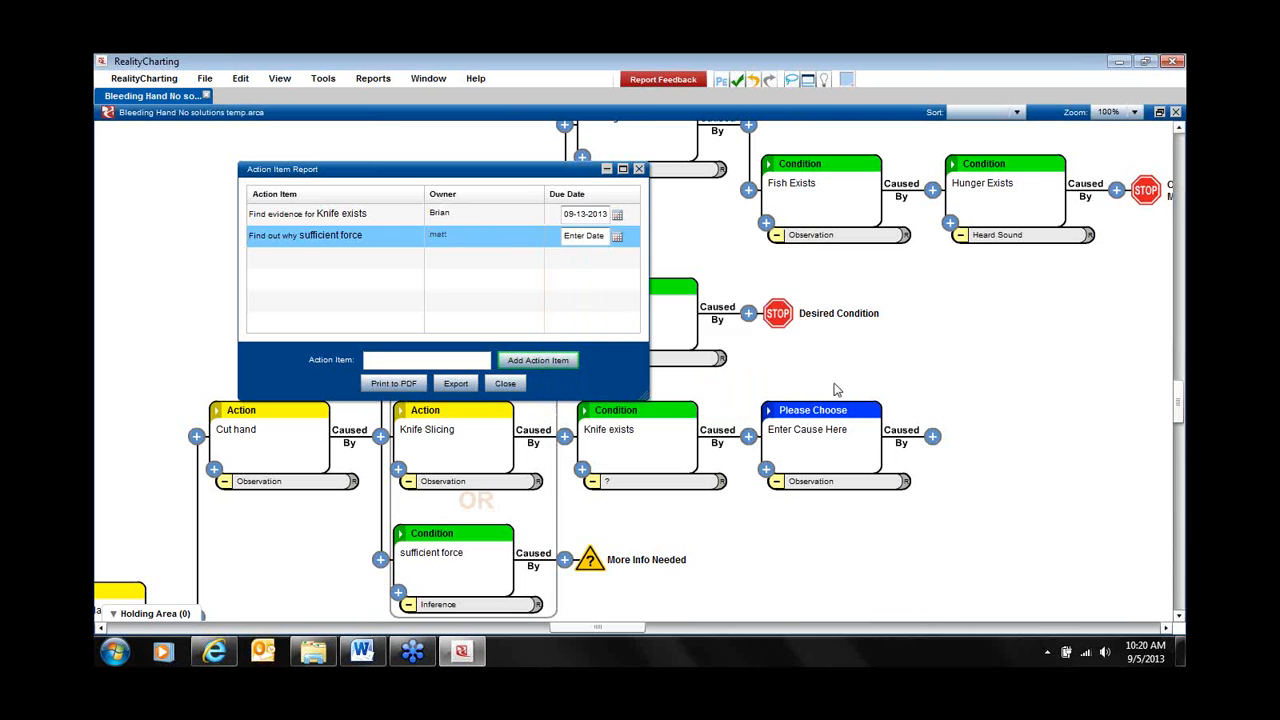
left_click(618, 241)
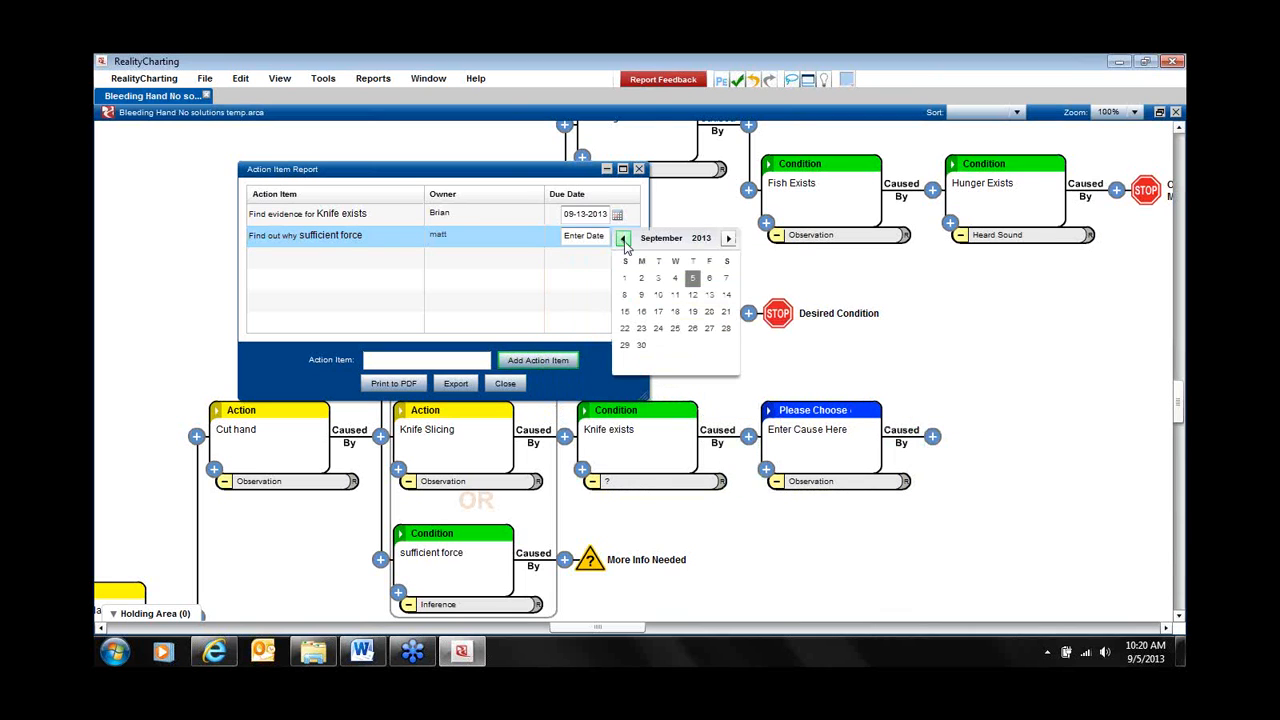
left_click(698, 336)
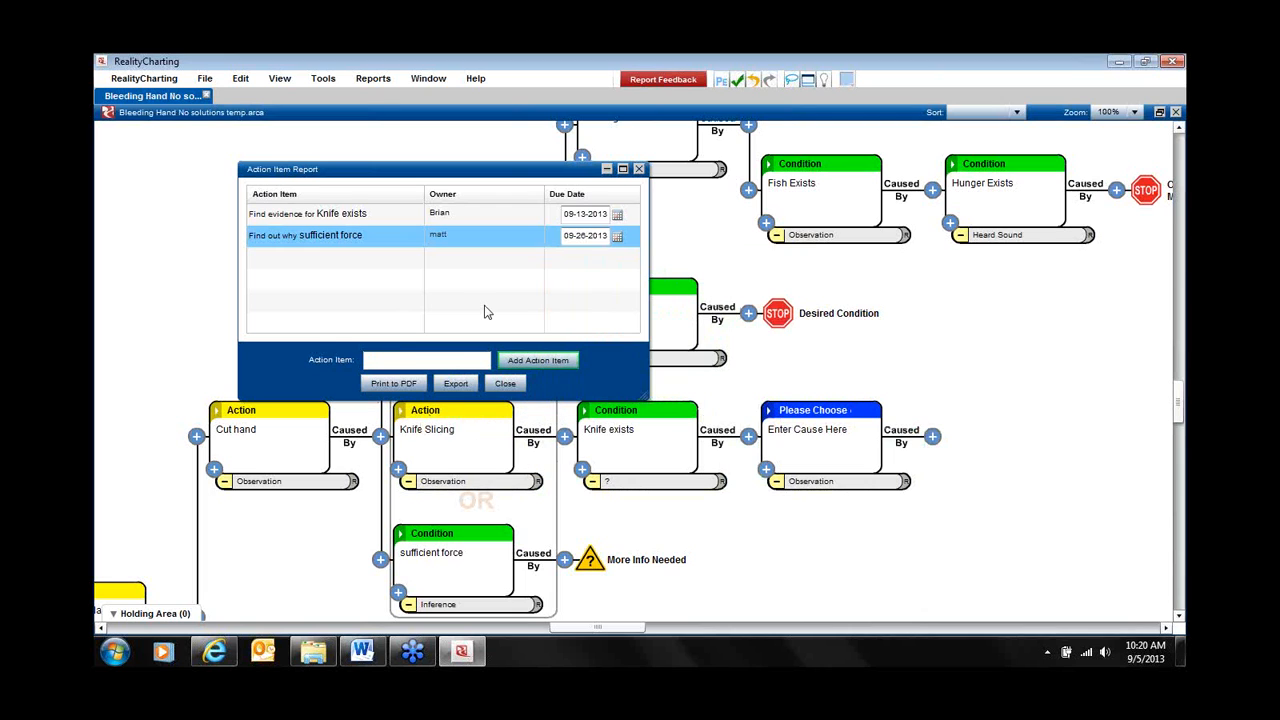
Export the Action Item Report and paste it into the Word document below the statistics table.
left_click(455, 384)
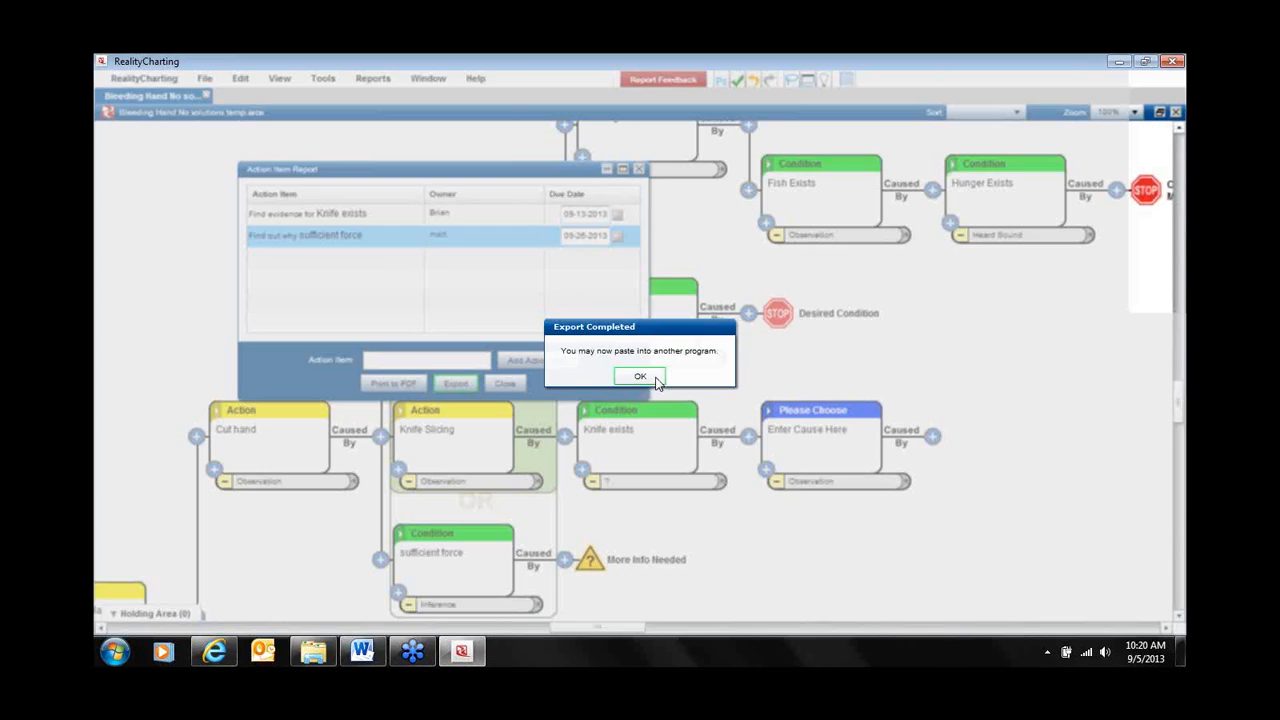
left_click(655, 380)
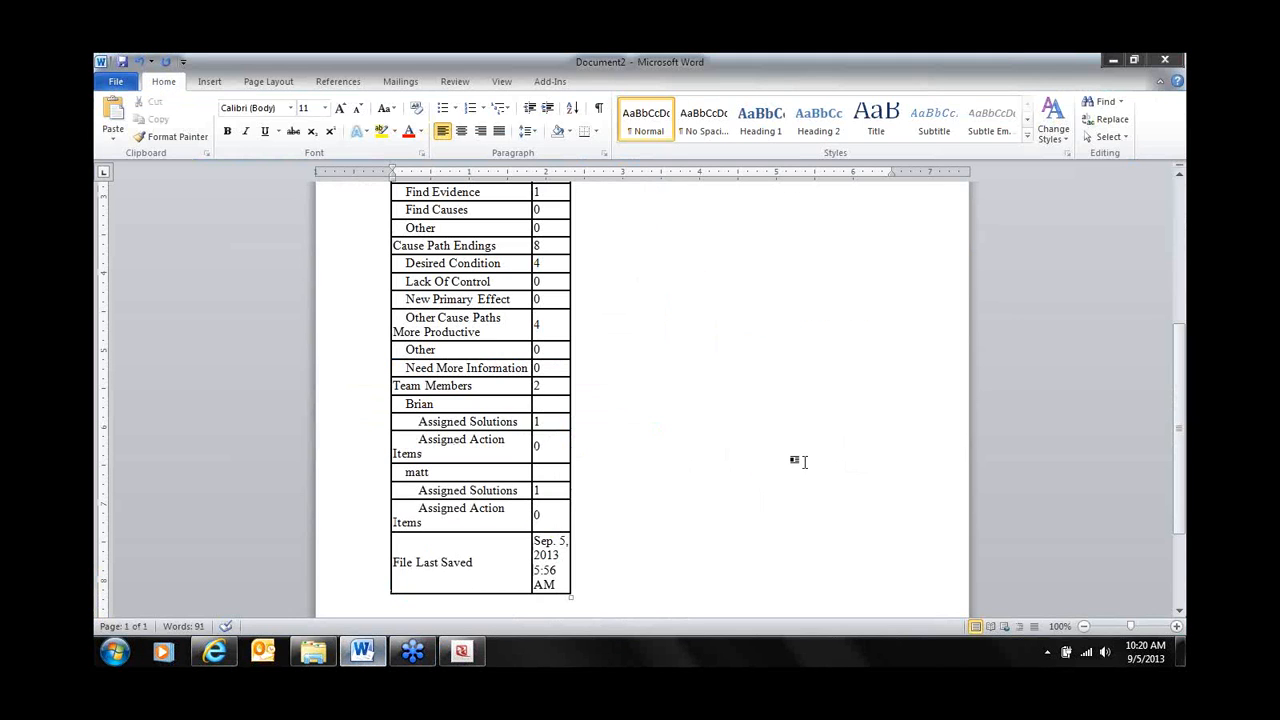
scroll(807, 461, "down", 1)
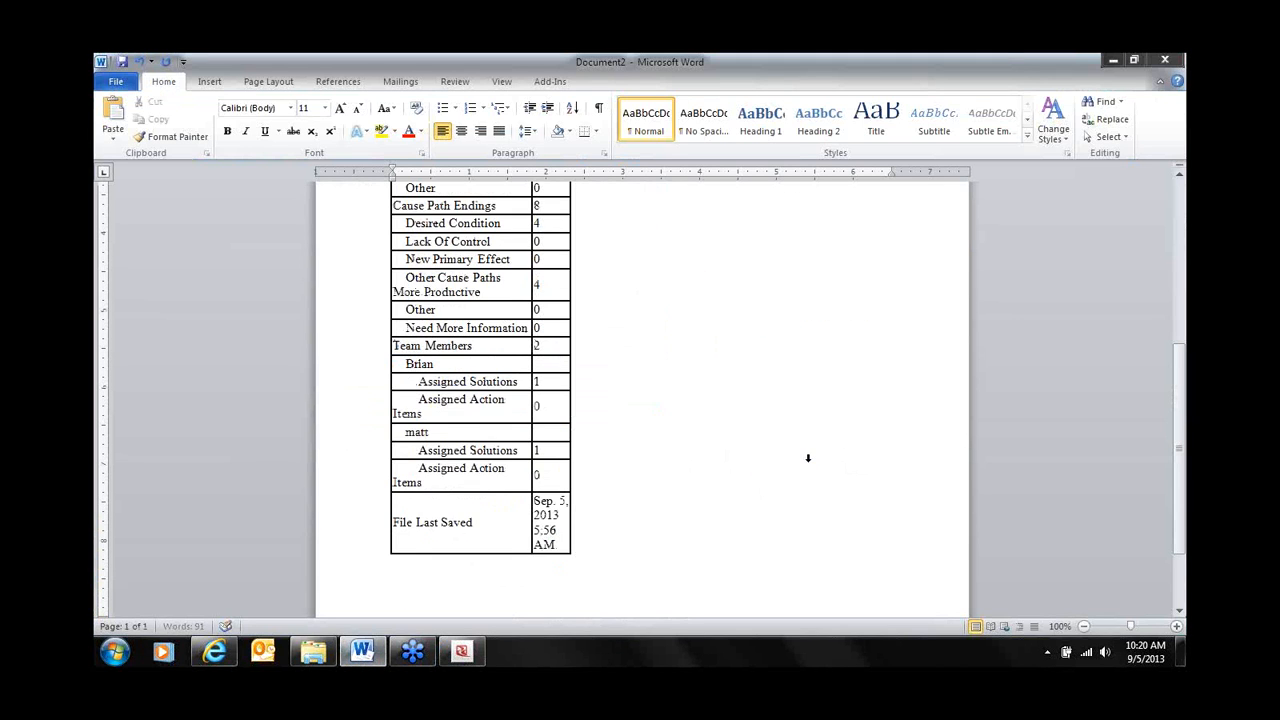
type("Action Item Report Action Item\tOwner\tDue Date Find evidence for: Knife exists\tBrian\tSep. 13, 2013 Find out why: sufficient force\tmatt\tSep. 26, 2013")
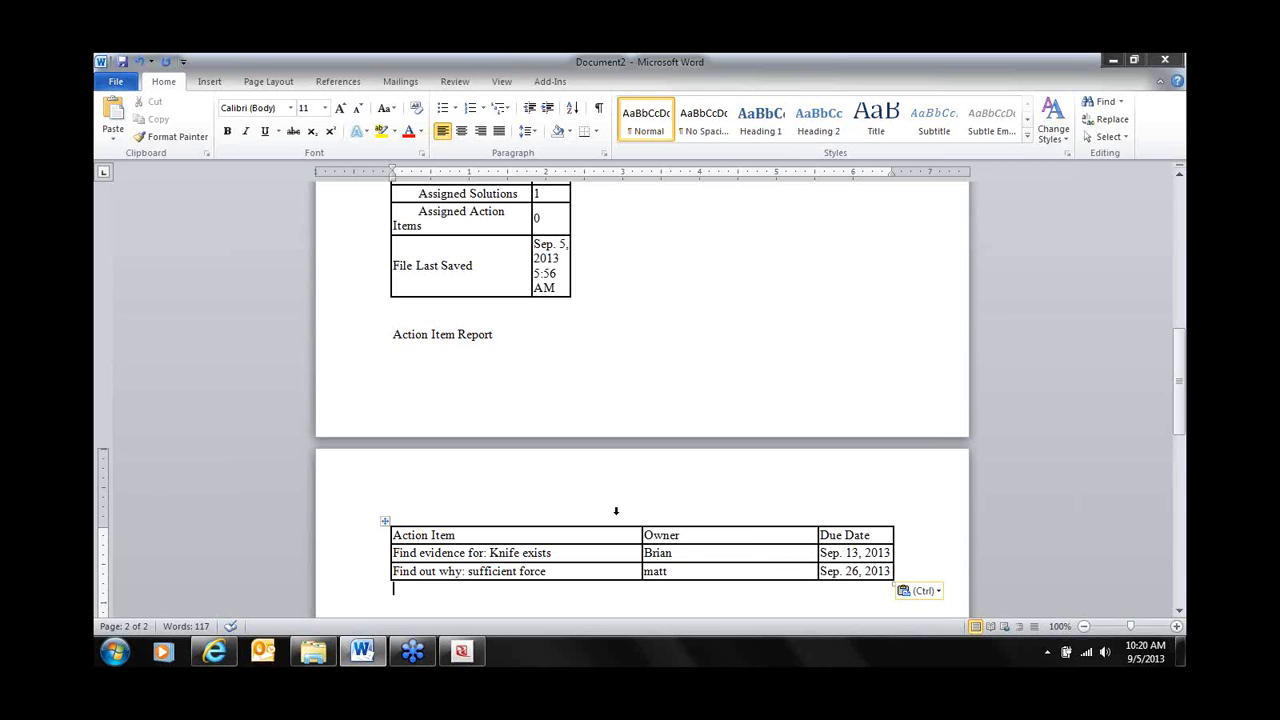
Back in RealityCharting, add an action item for a named colleague to discuss golf swing with plant manager, and widen the report window.
left_click(464, 654)
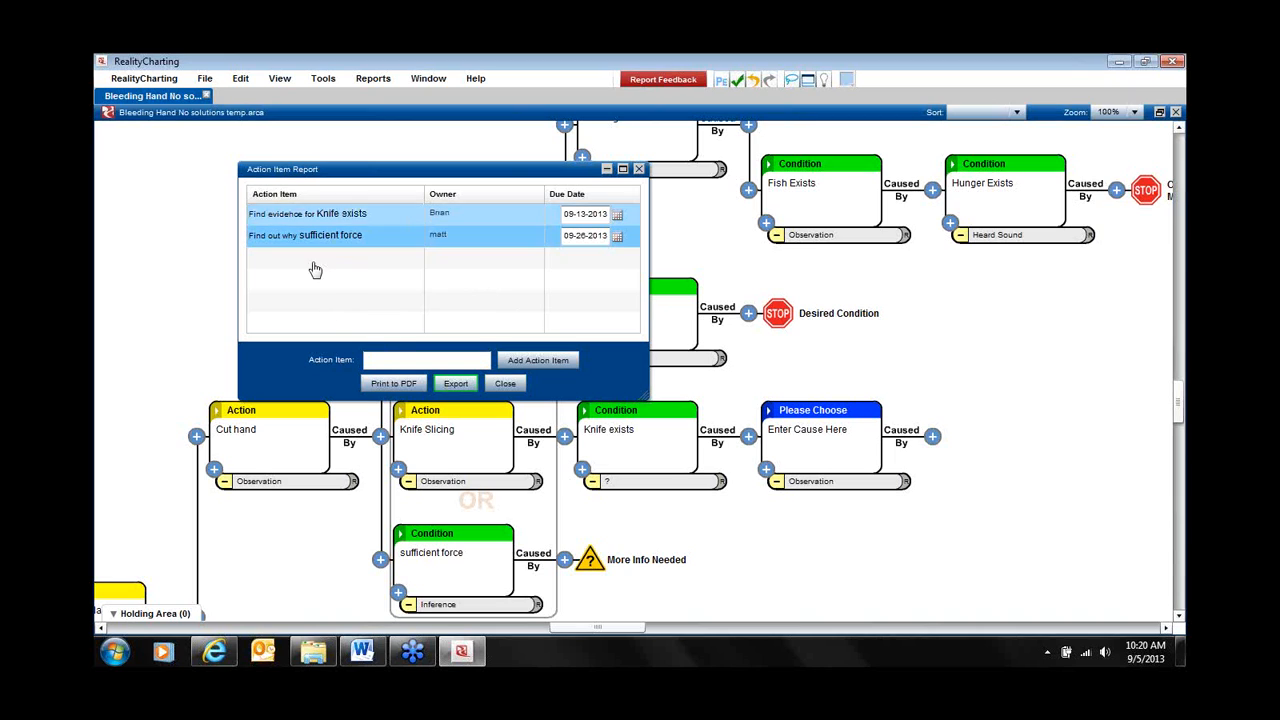
left_click(389, 360)
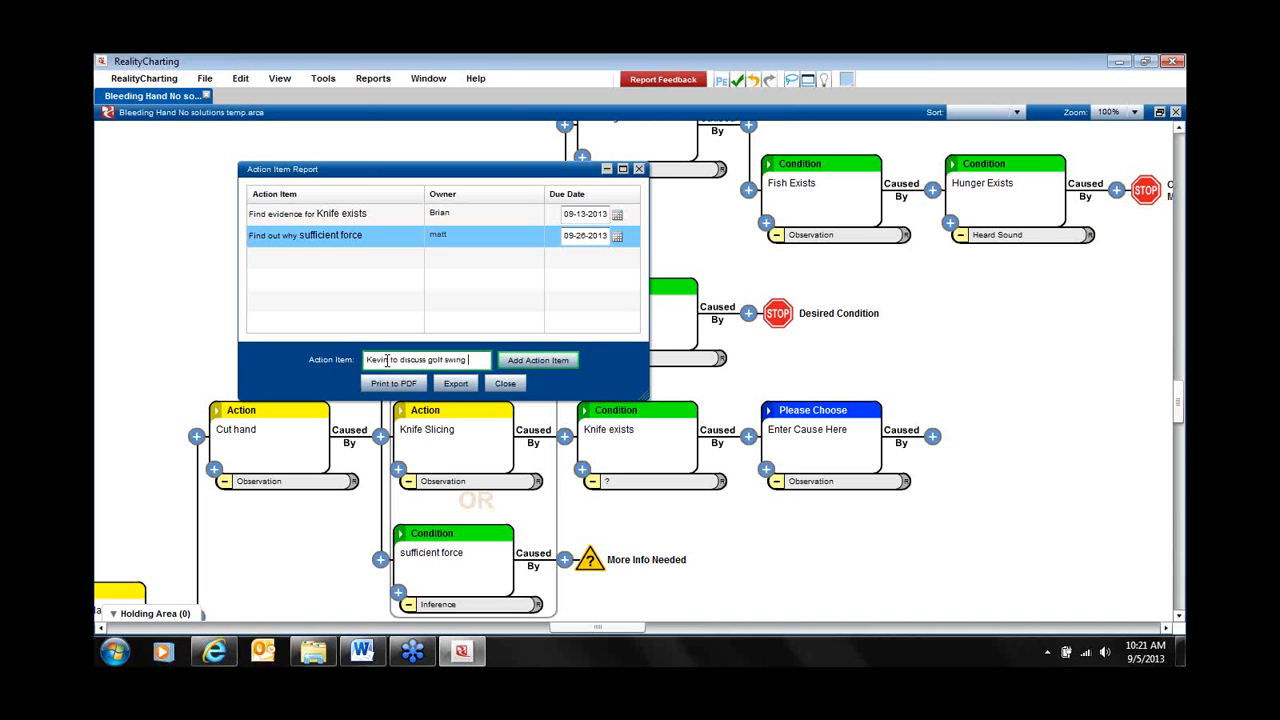
type("plant manager")
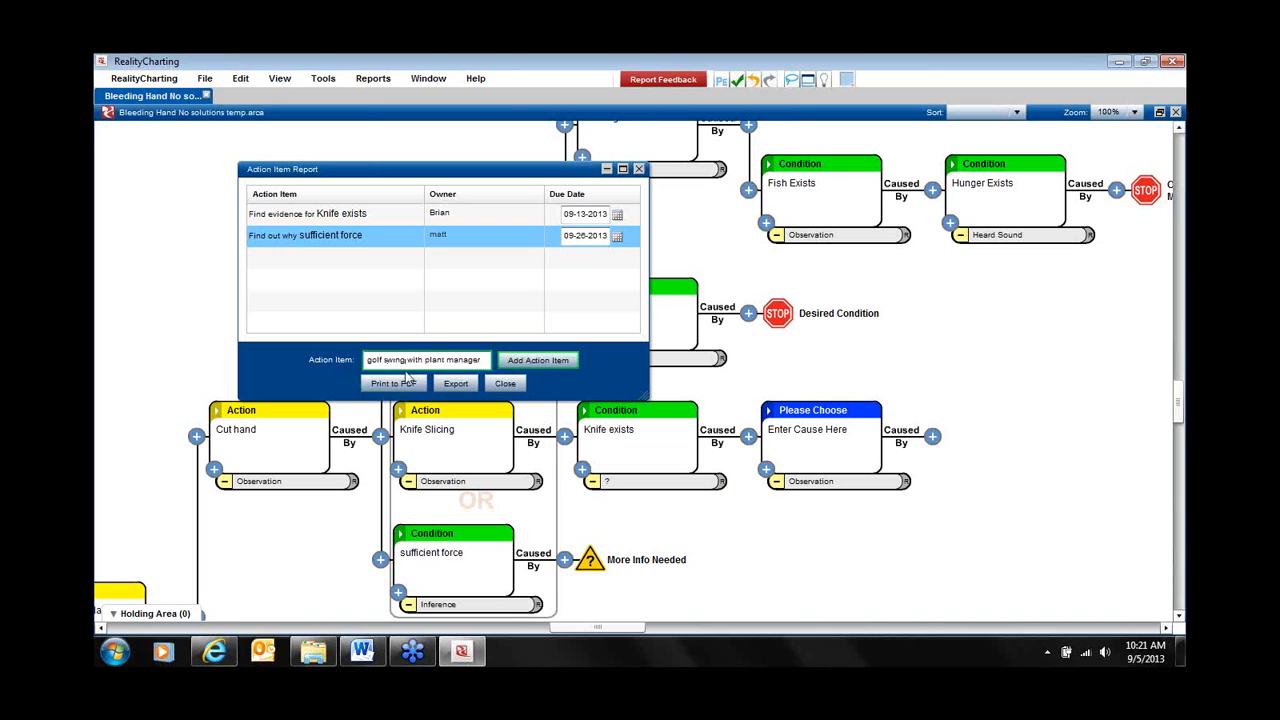
left_click(569, 363)
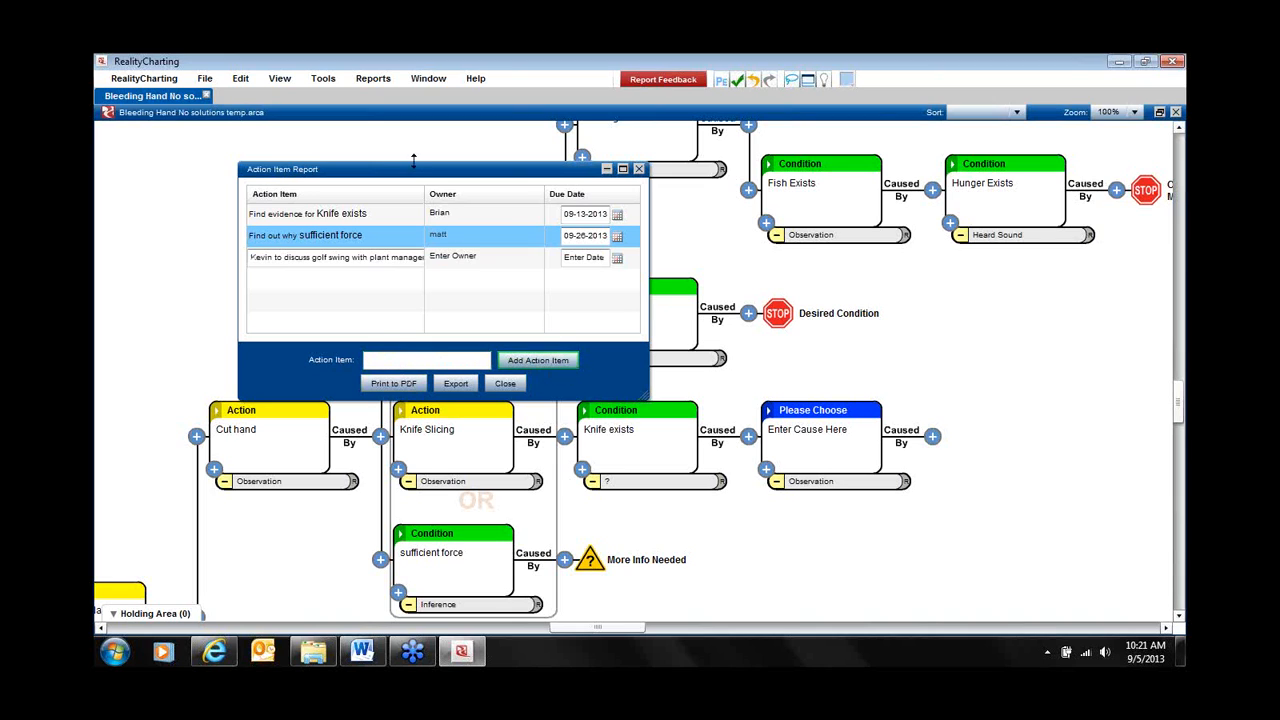
left_click_drag(238, 275, 157, 274)
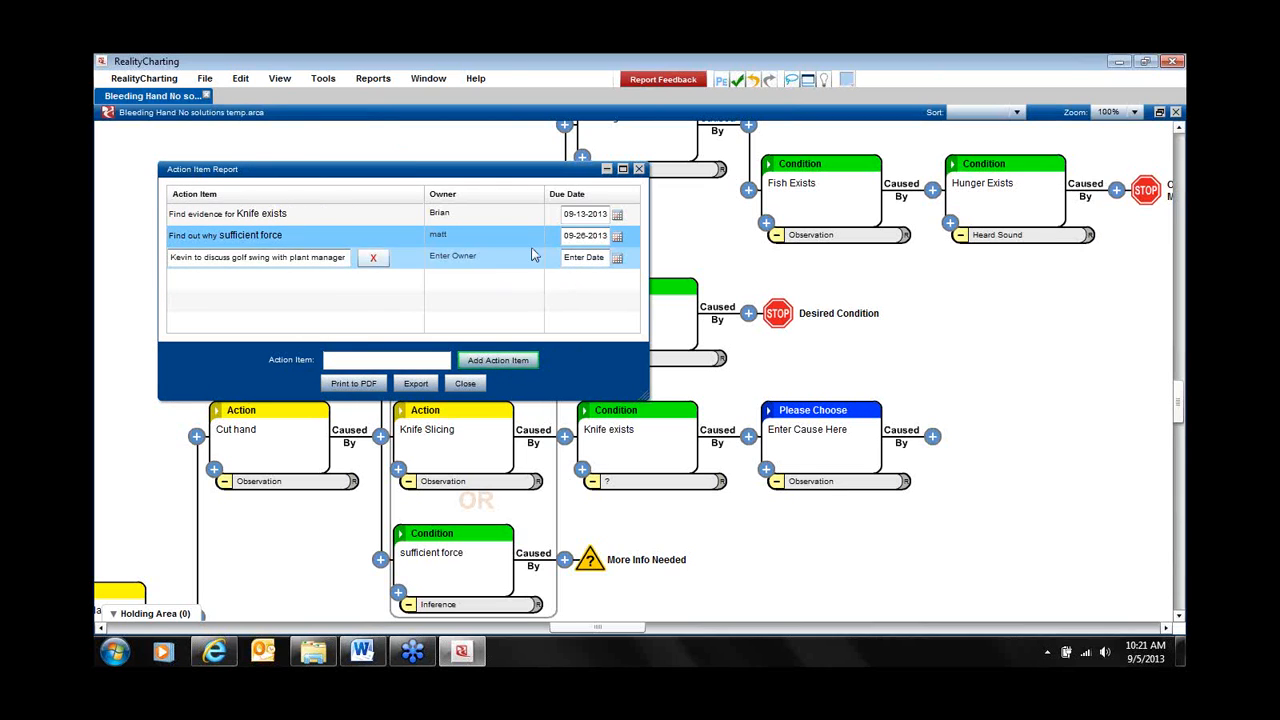
Enter the colleague's name as a new owner of the golf swing action item and set its due date to 09-05-2013.
left_click(468, 260)
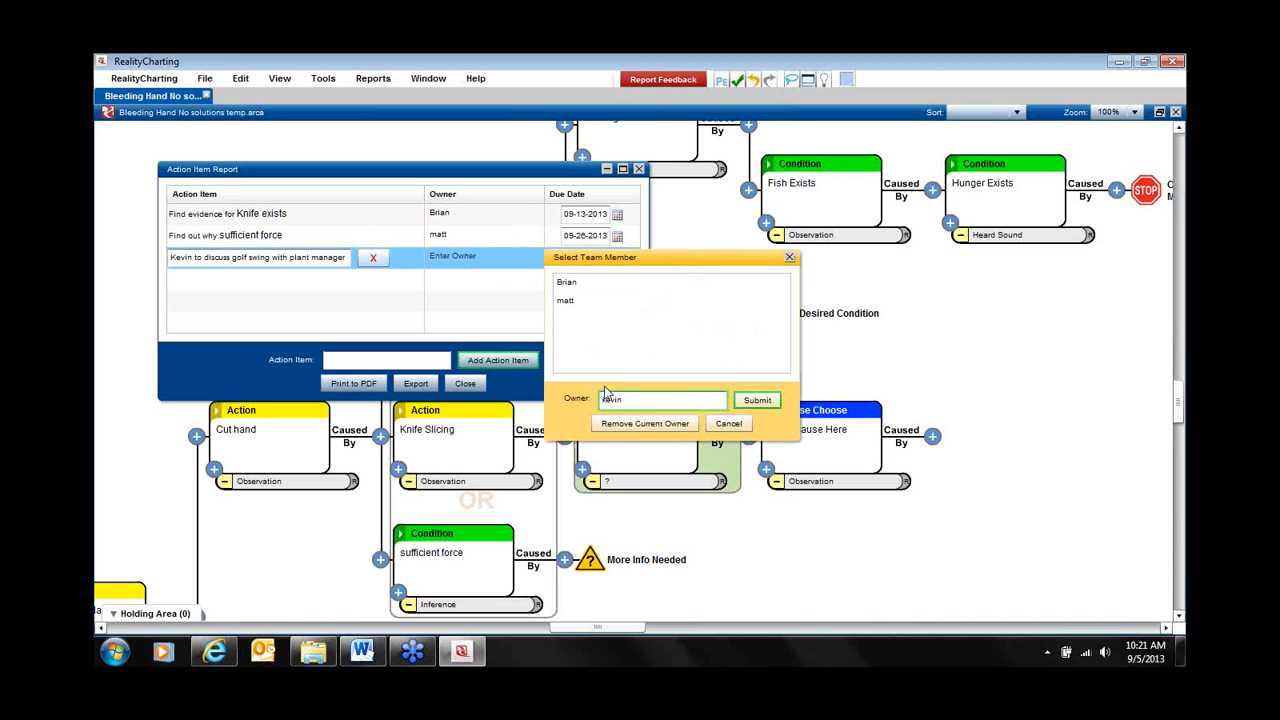
key("Tab")
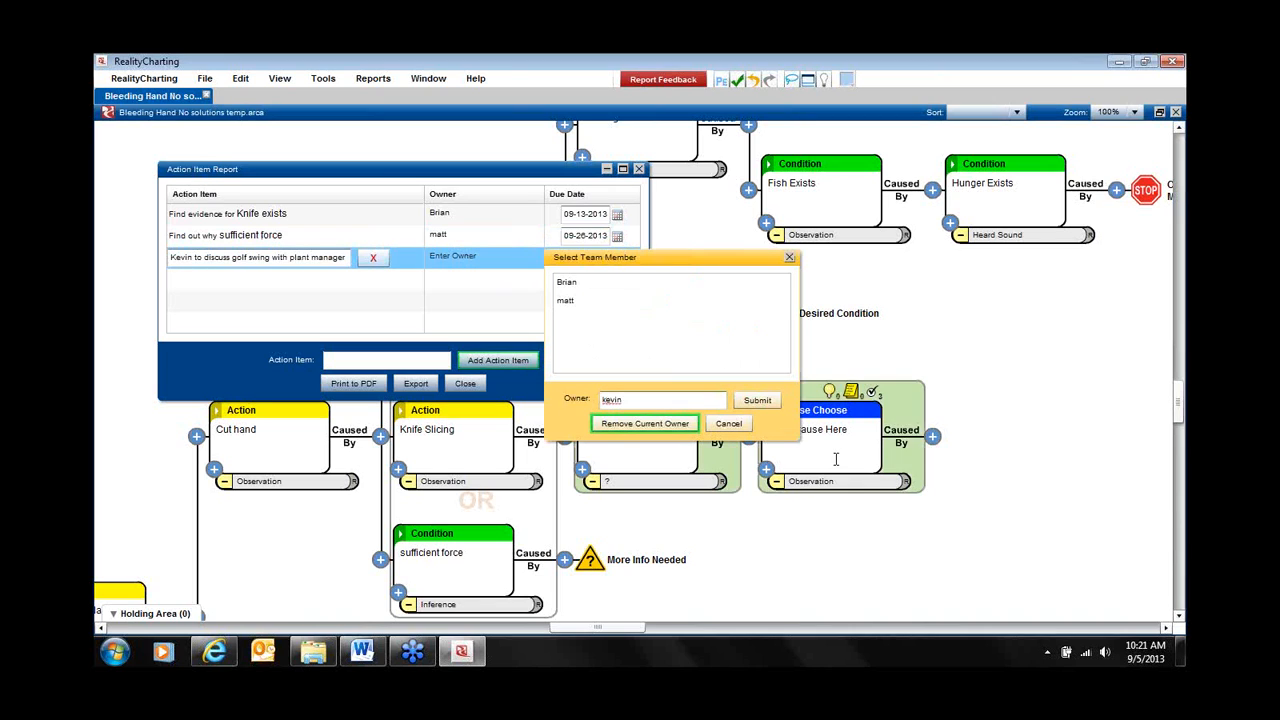
left_click(766, 402)
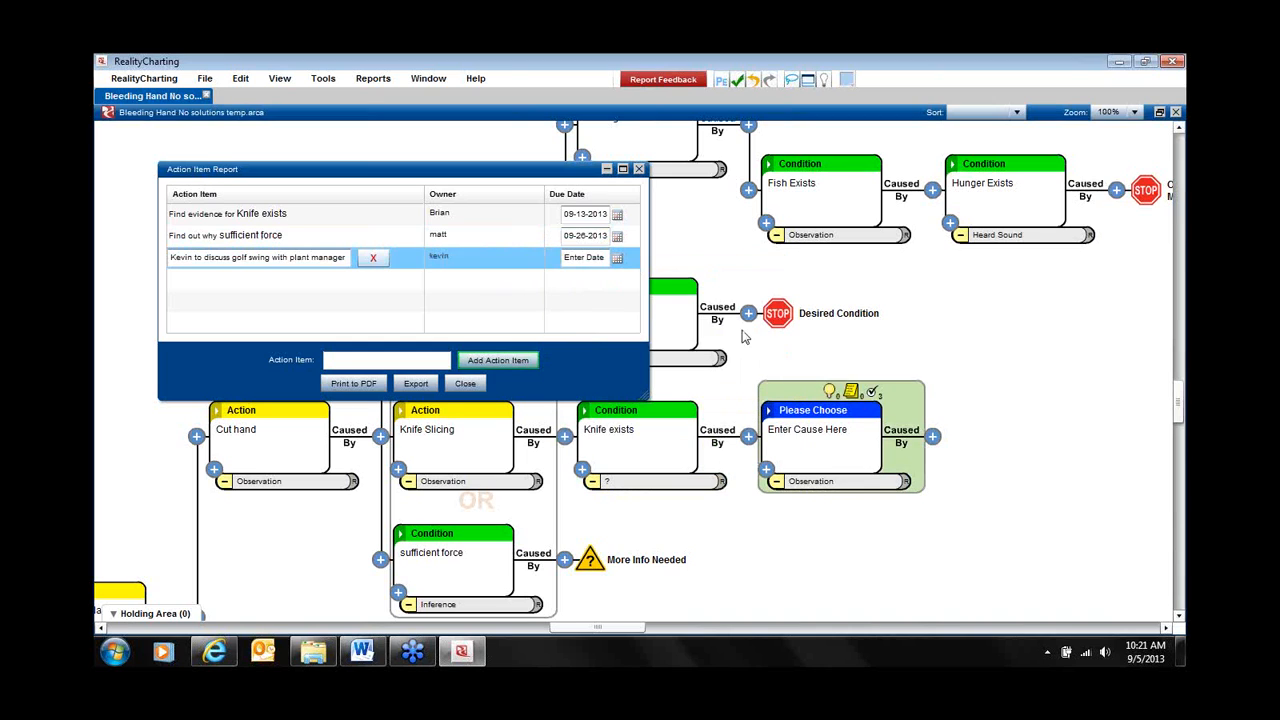
left_click(617, 258)
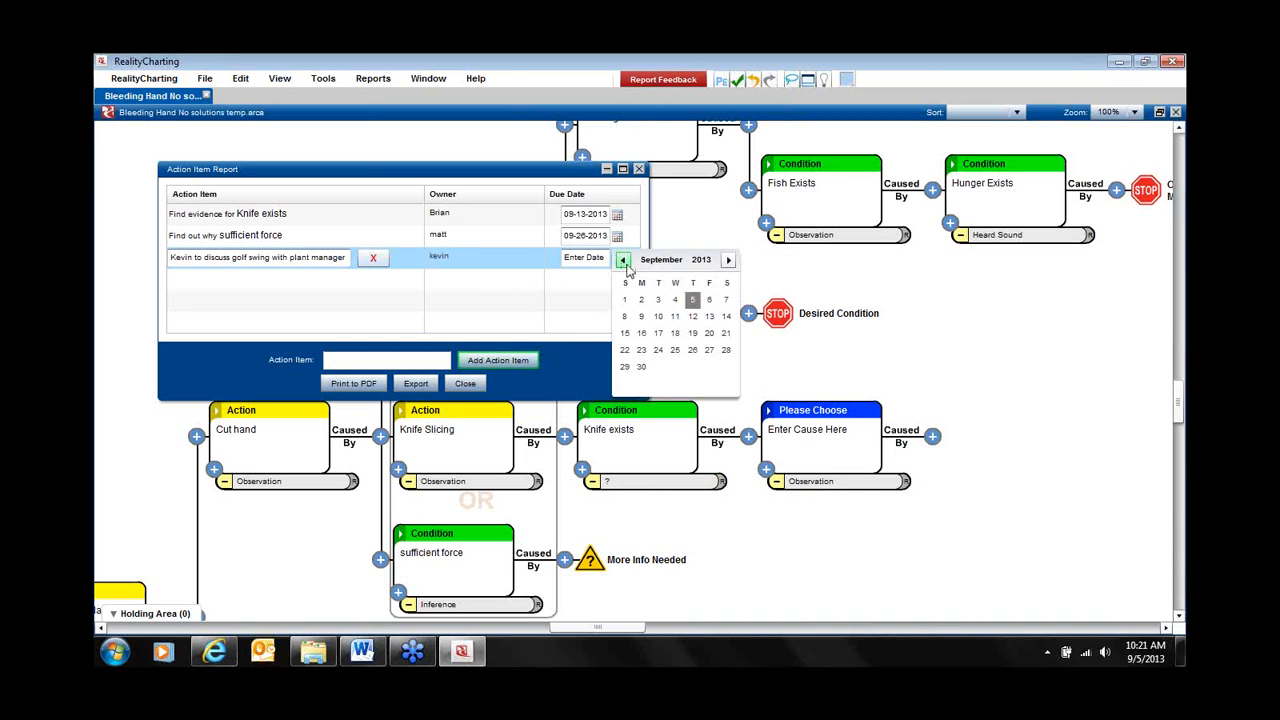
left_click(692, 300)
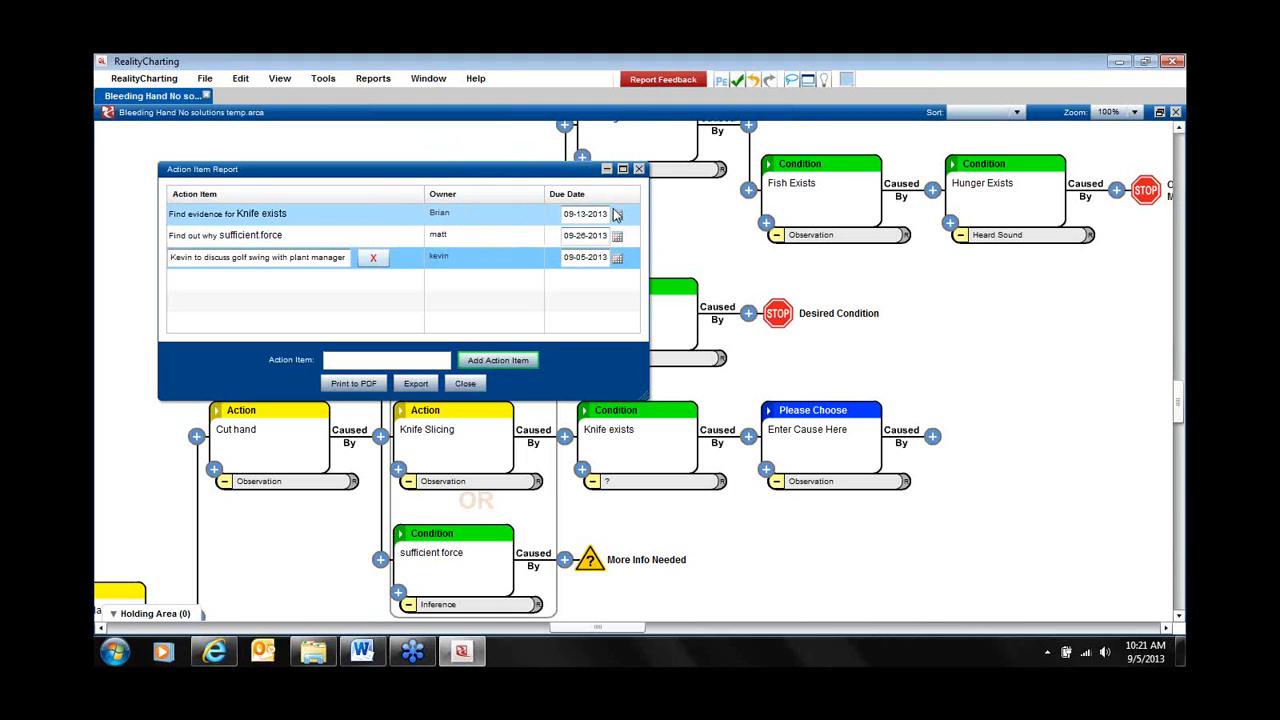
Replace the More Info Needed ending of the sufficient force condition with the stopping reason Desired Condition.
left_click(565, 560)
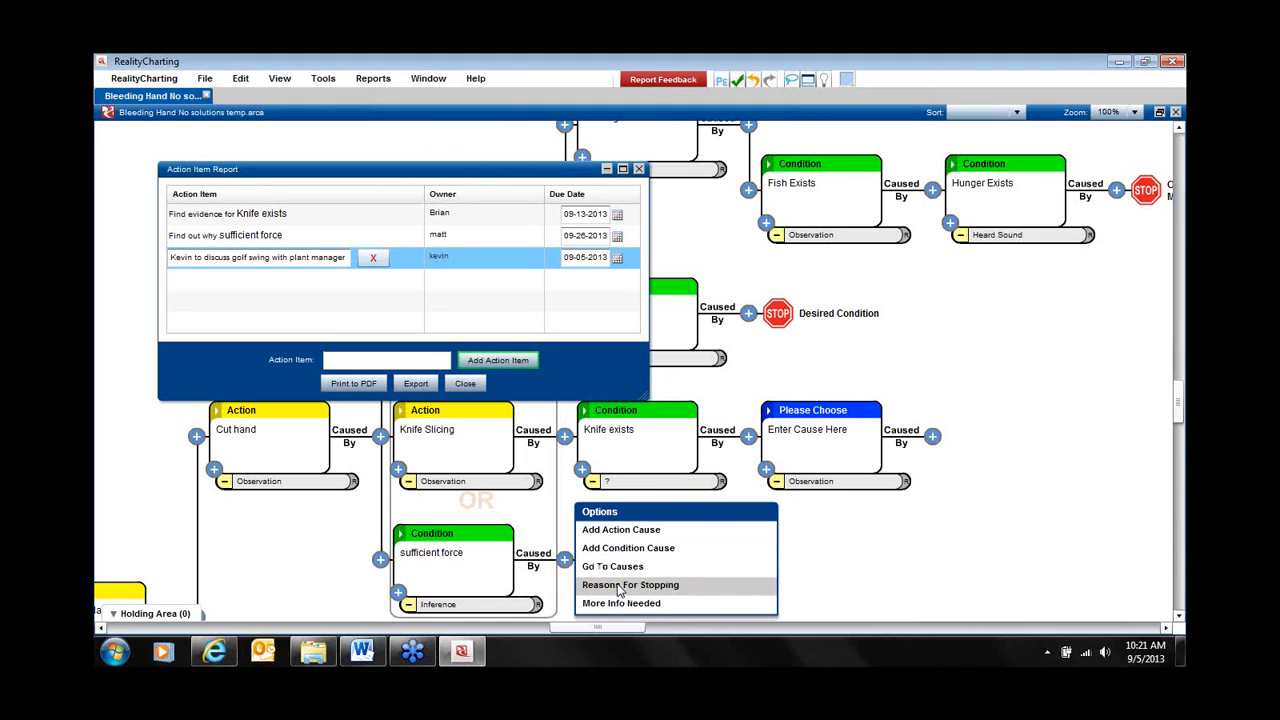
left_click(619, 587)
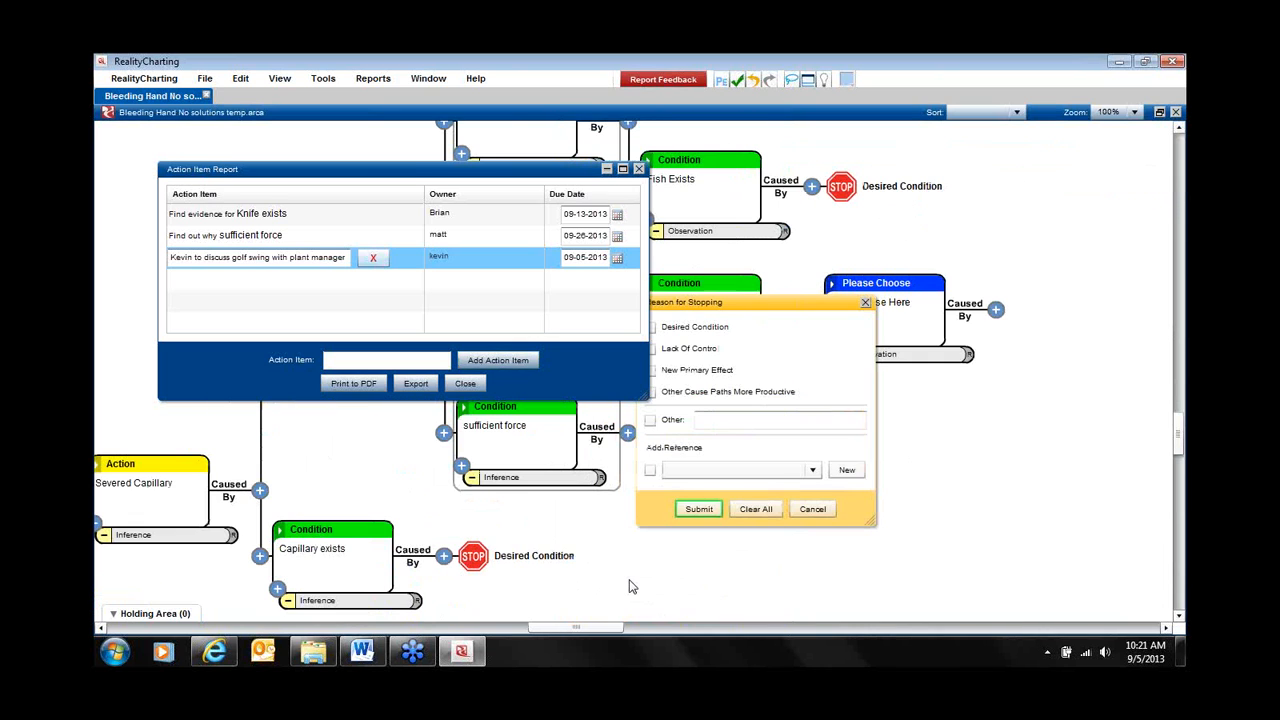
left_click(652, 327)
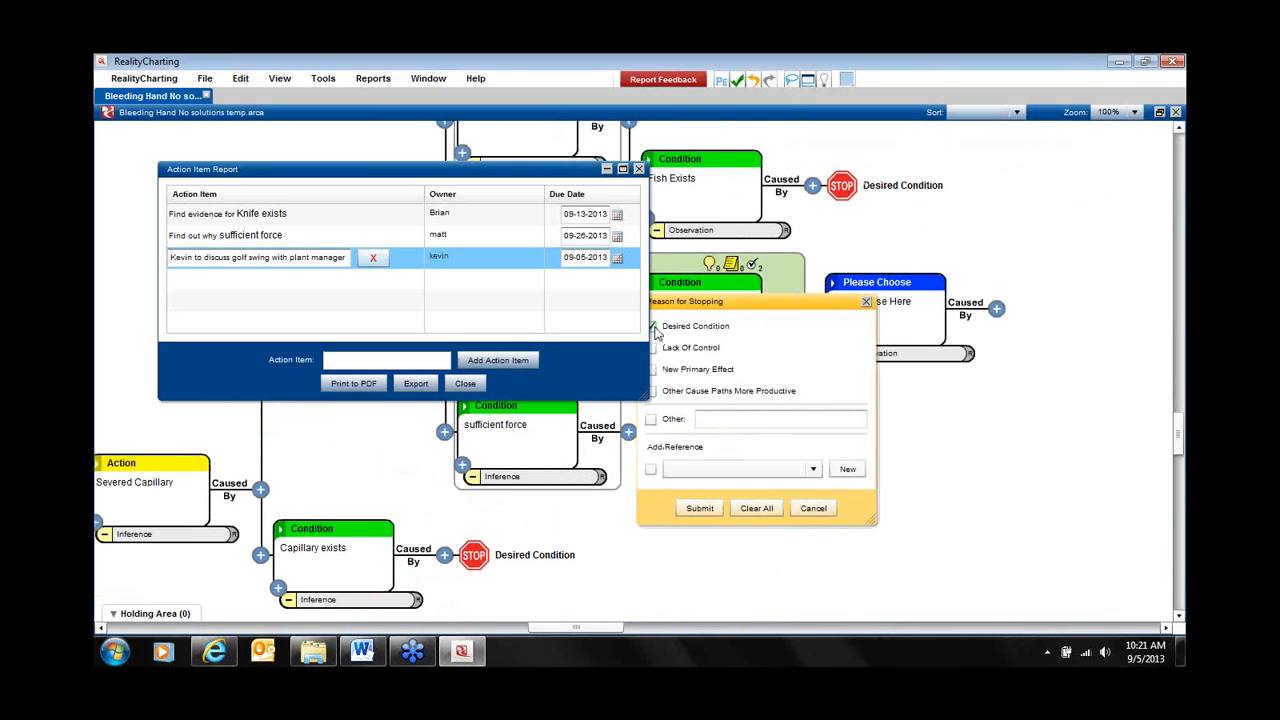
left_click(700, 508)
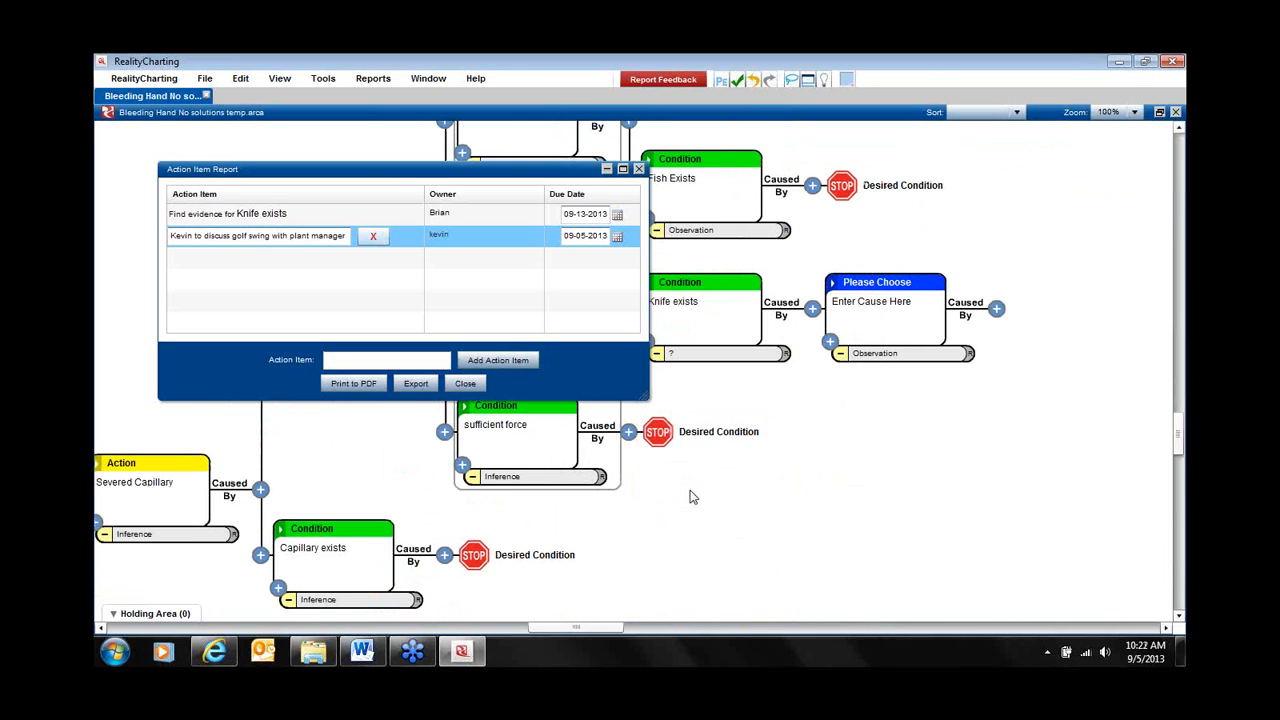
Go to the Knife exists condition from its action item and set its evidence to Observation.
left_click(287, 215)
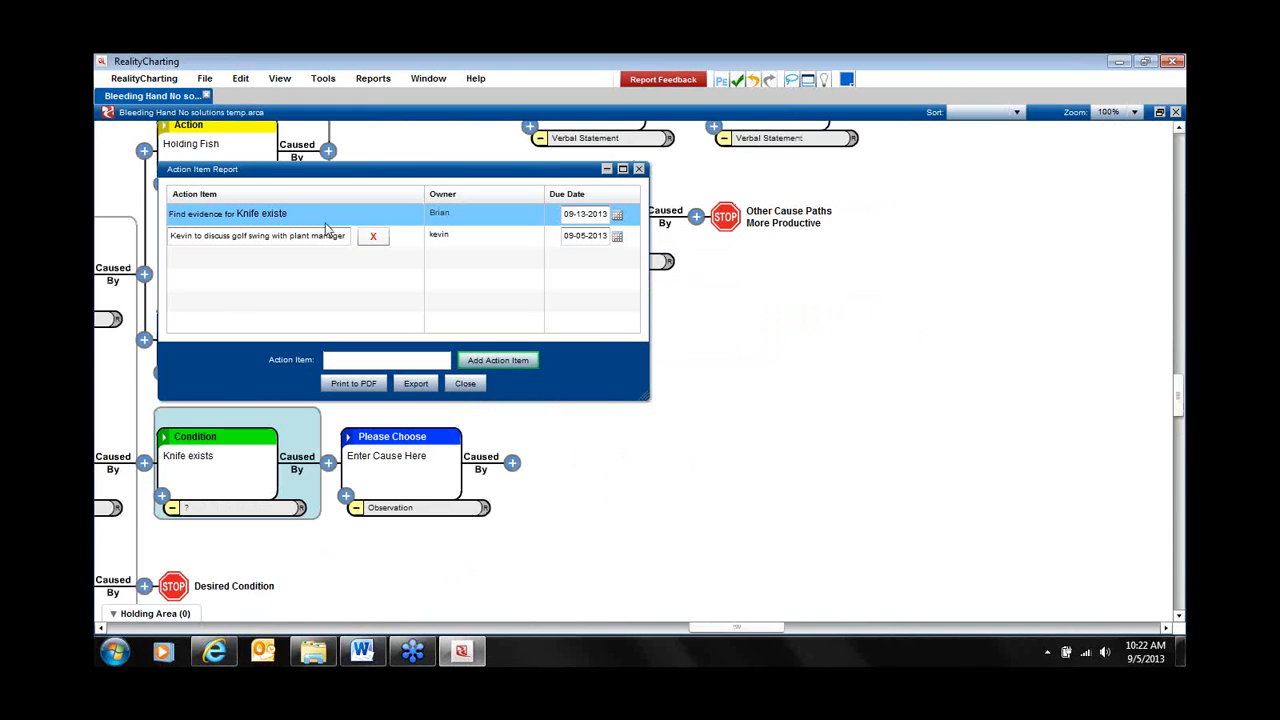
left_click(228, 527)
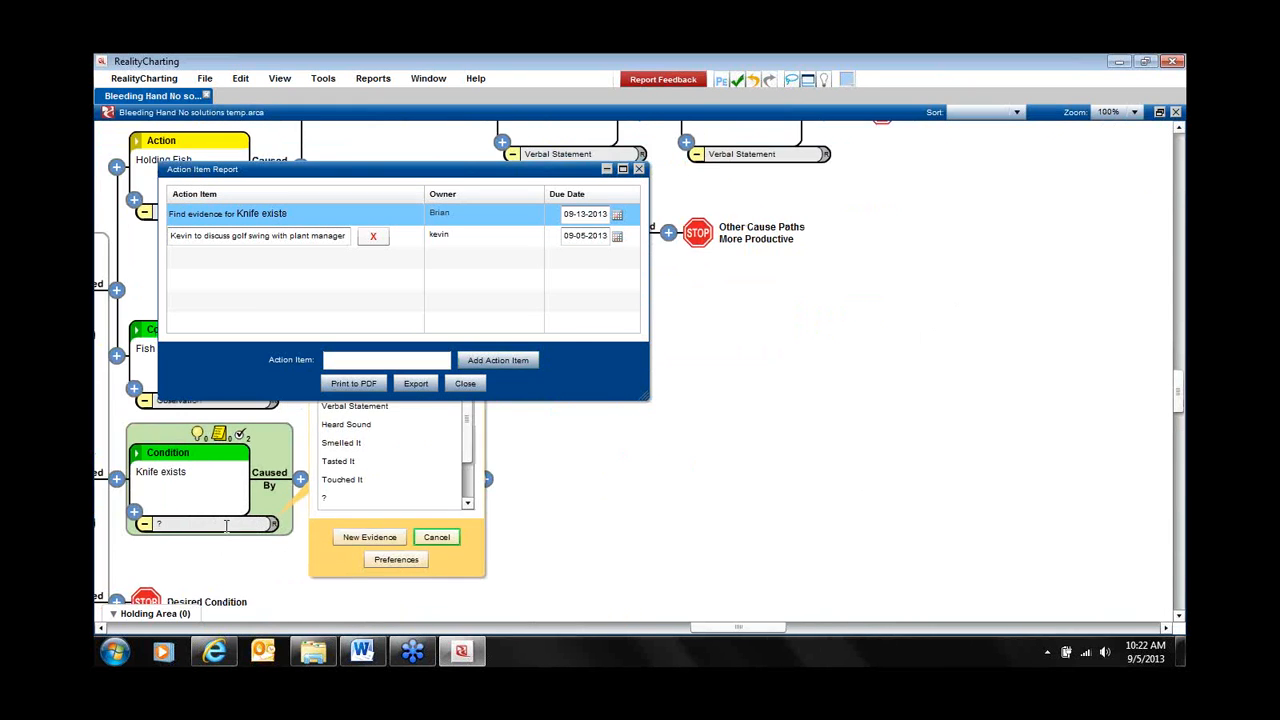
left_click(809, 330)
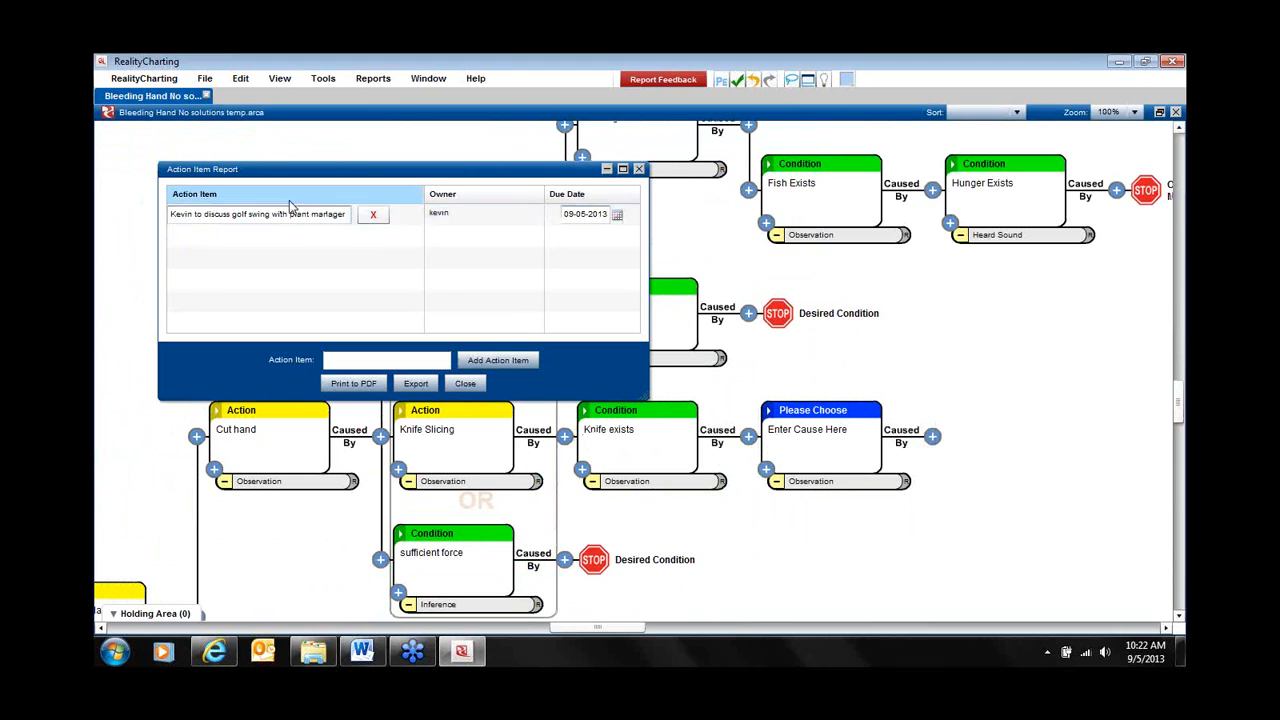
Delete the golf swing action item and close the Action Item Report.
left_click(373, 218)
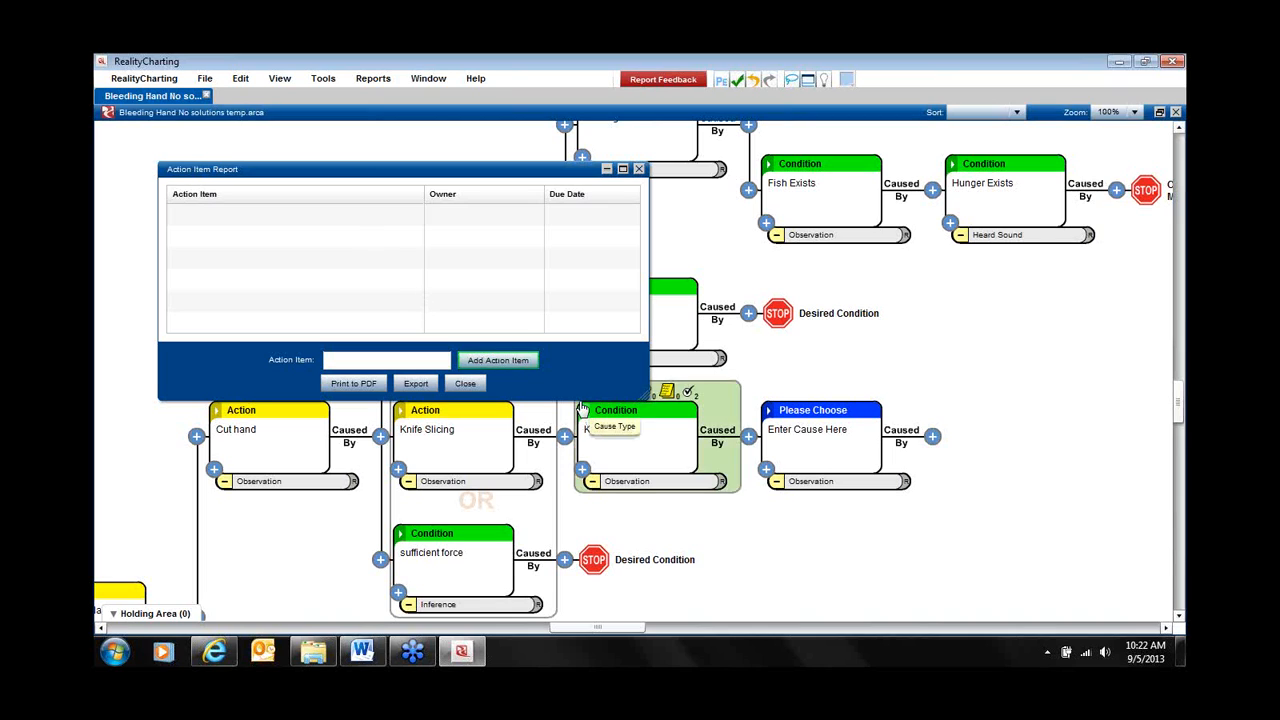
left_click(466, 384)
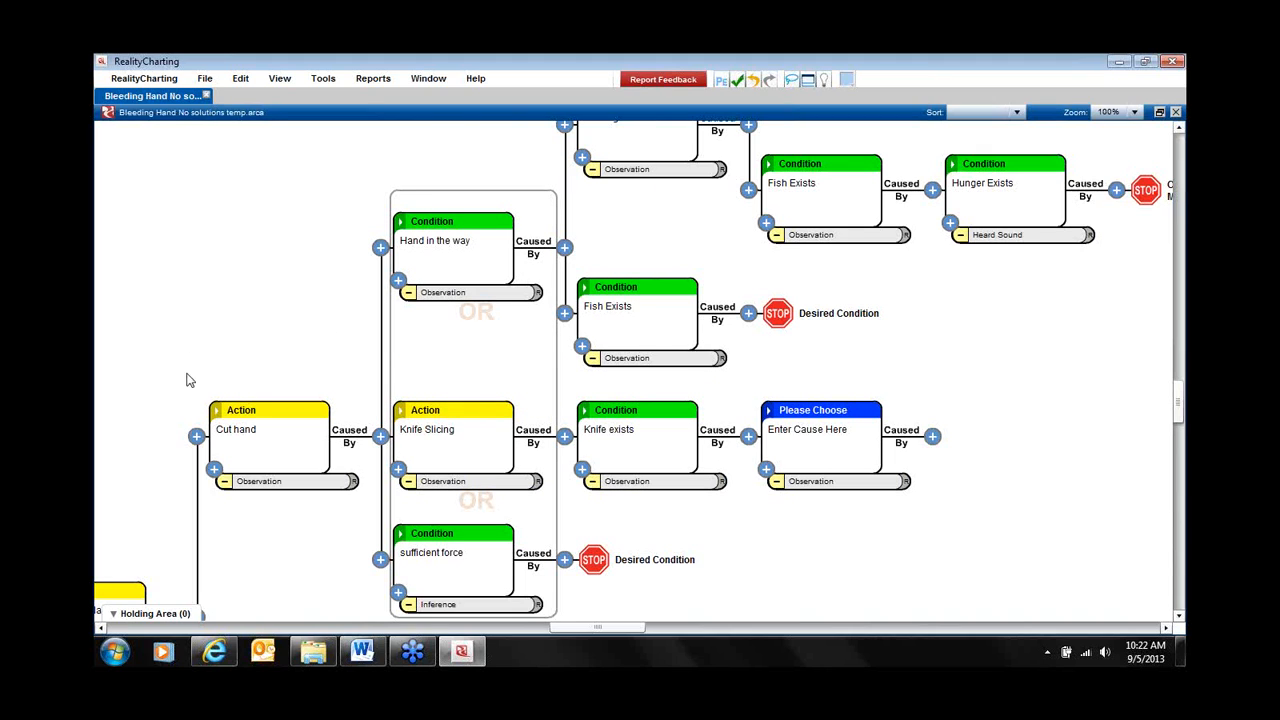
Turn on the Show Cause Attributes preference to display the icons on every cause, and turn it off again.
mouse_move(320, 410)
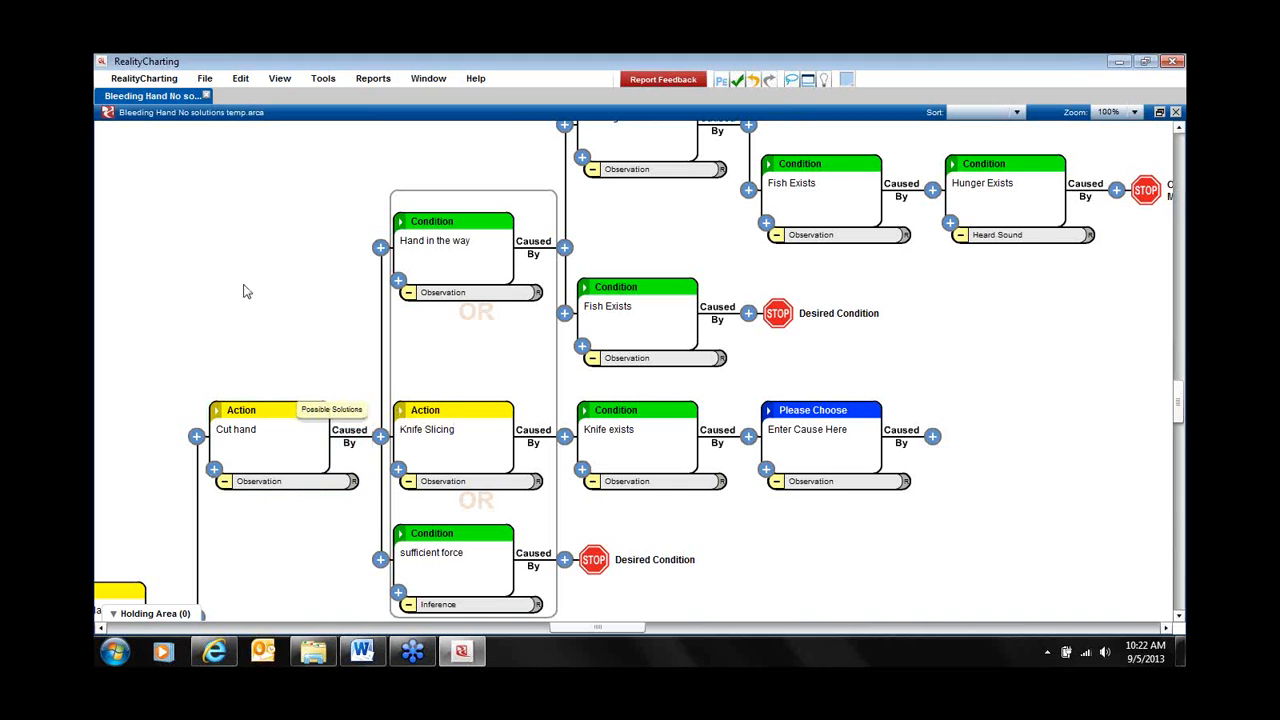
left_click(145, 80)
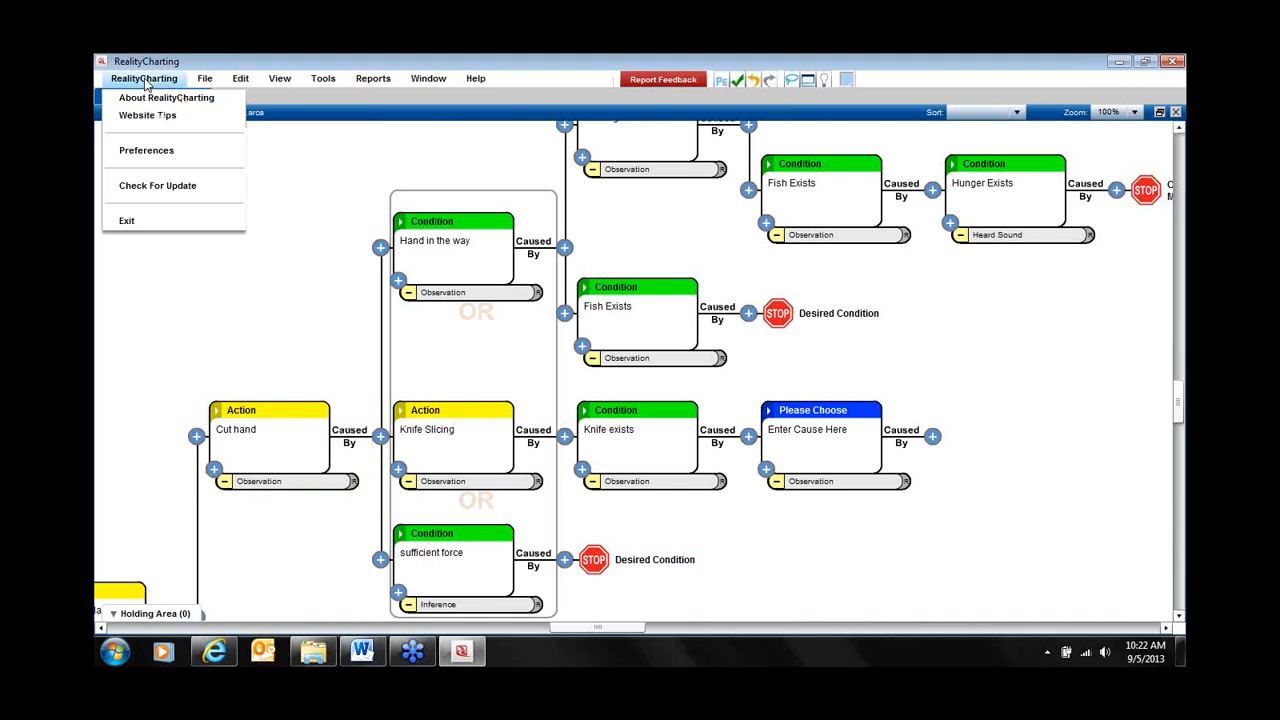
left_click(147, 152)
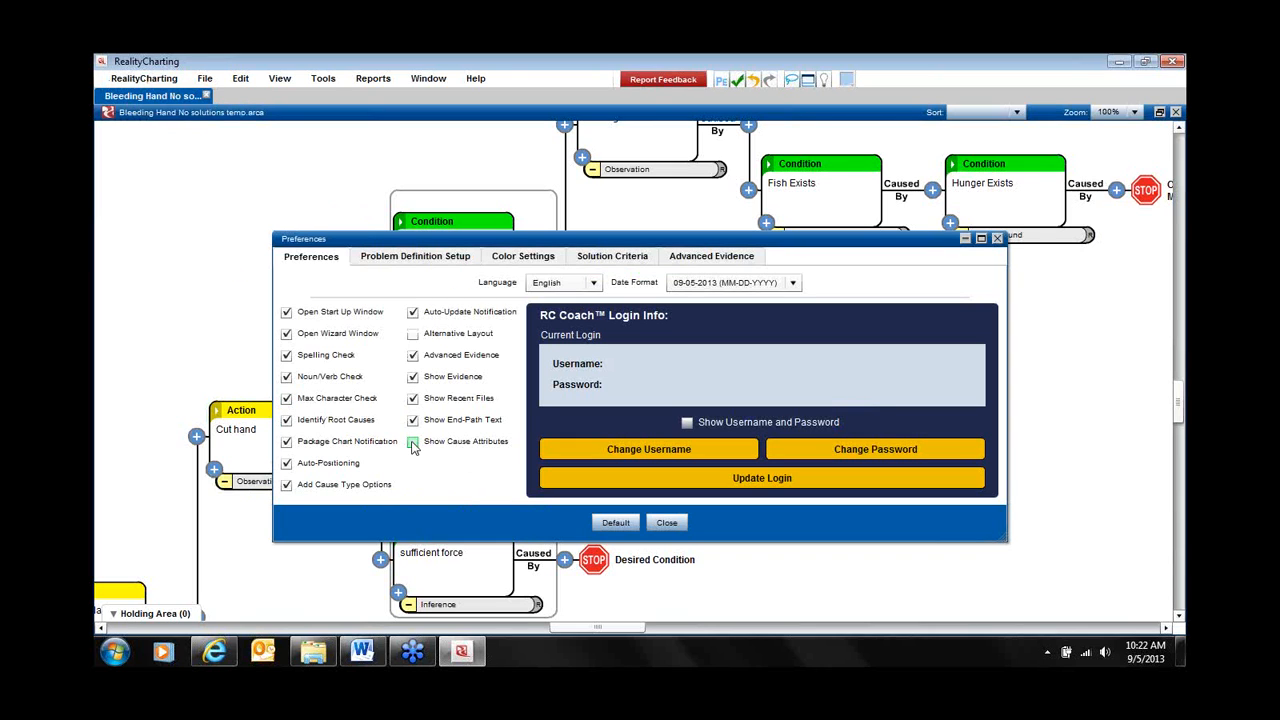
left_click(412, 441)
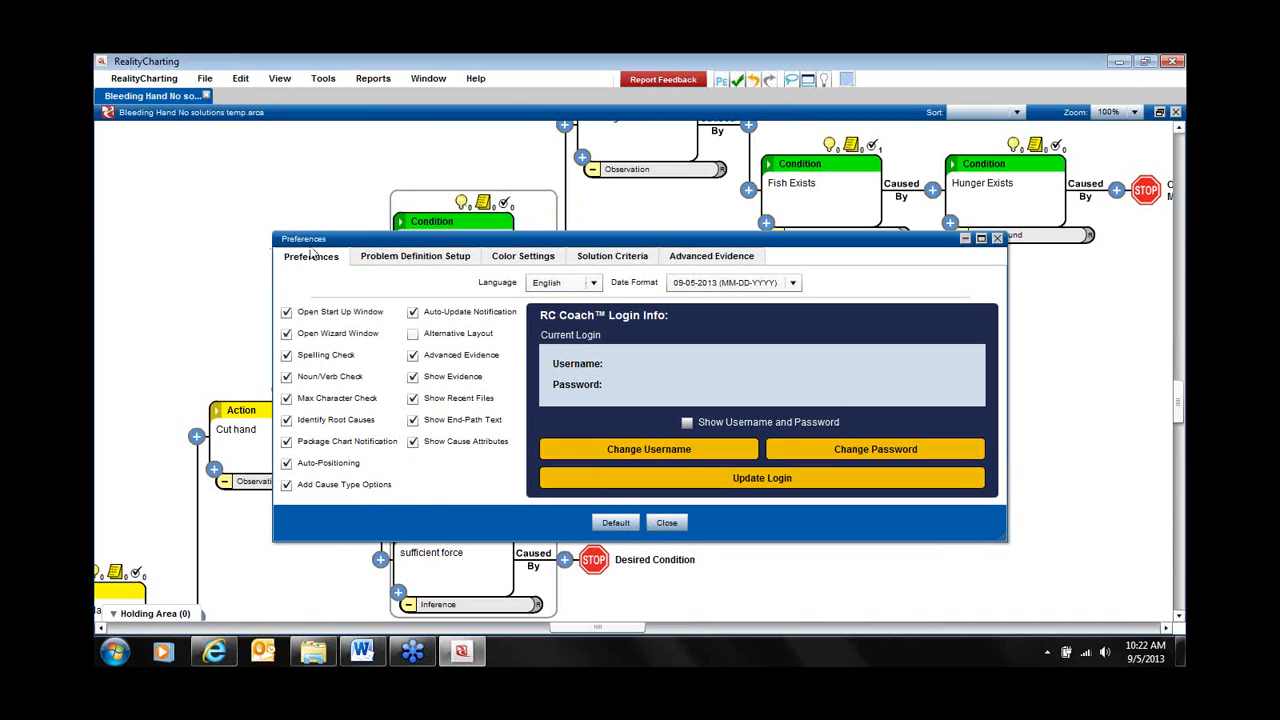
left_click(413, 445)
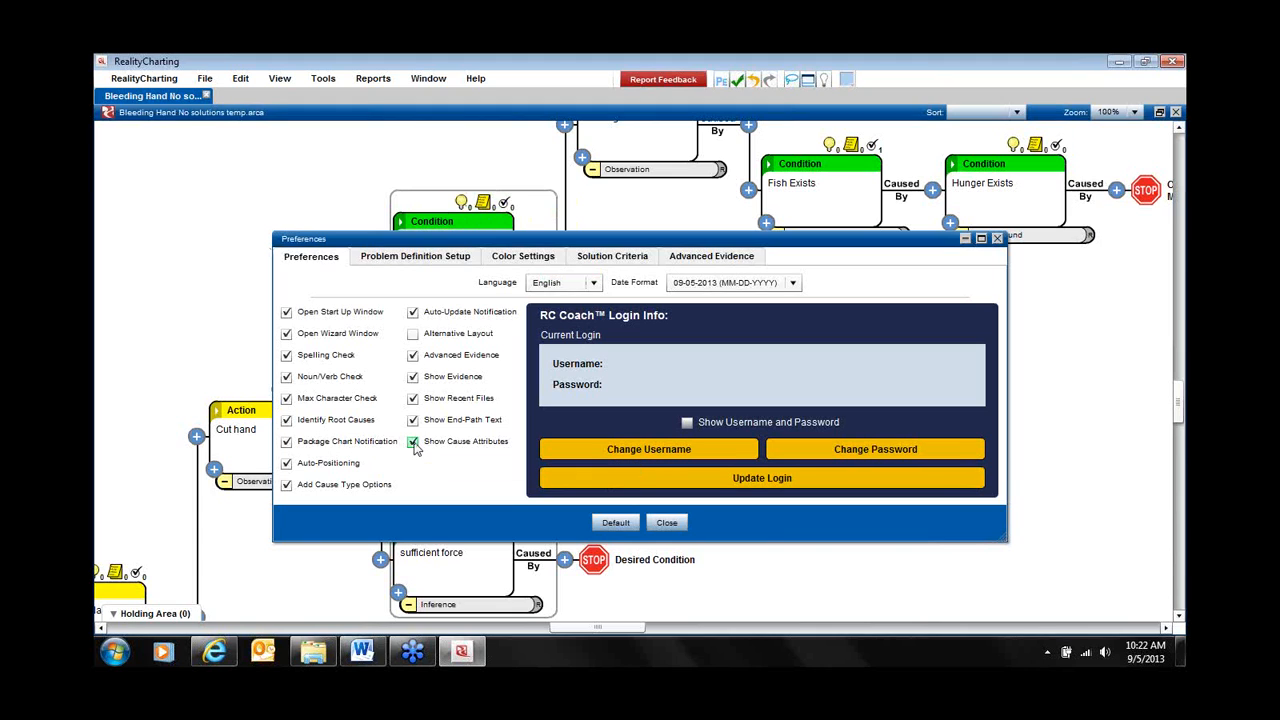
left_click(672, 528)
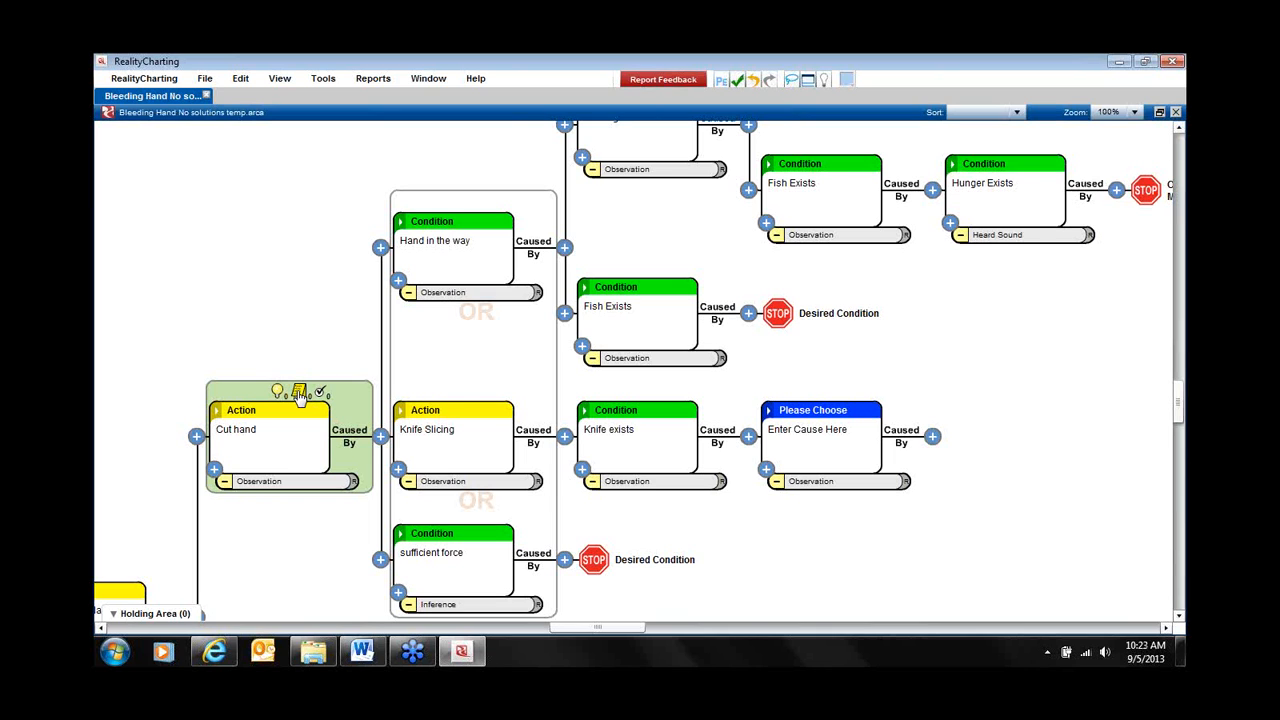
Add the related note "it hurt very bad" to the Cut hand action.
left_click(300, 393)
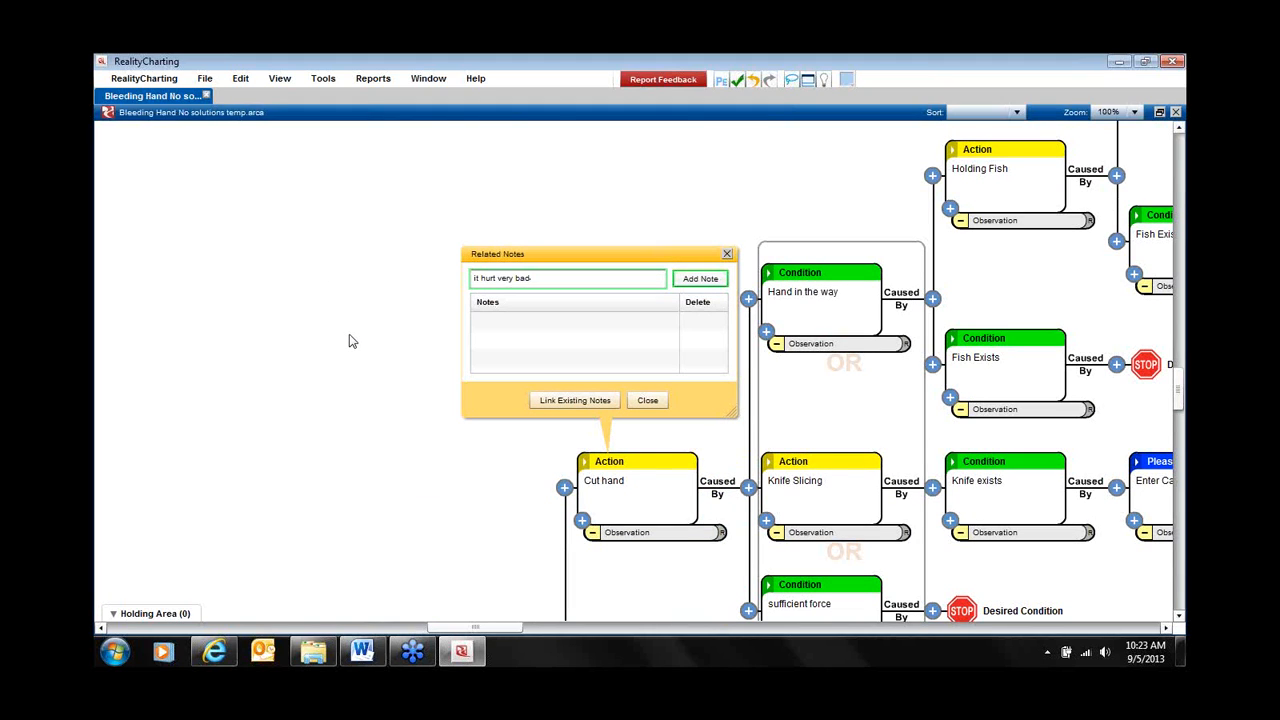
key("Return")
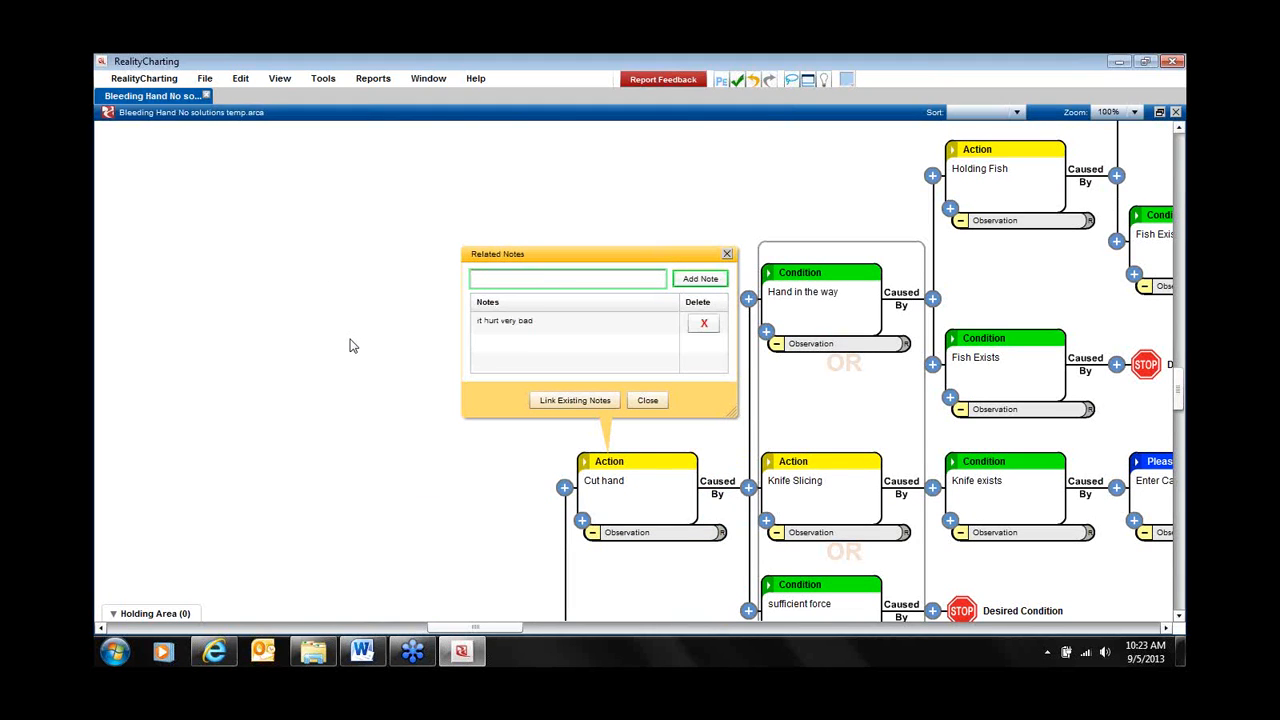
Add the related notes "my own fault" and "I was distracted" to the Cut hand action and close its notes.
type("my own fault")
key("Return")
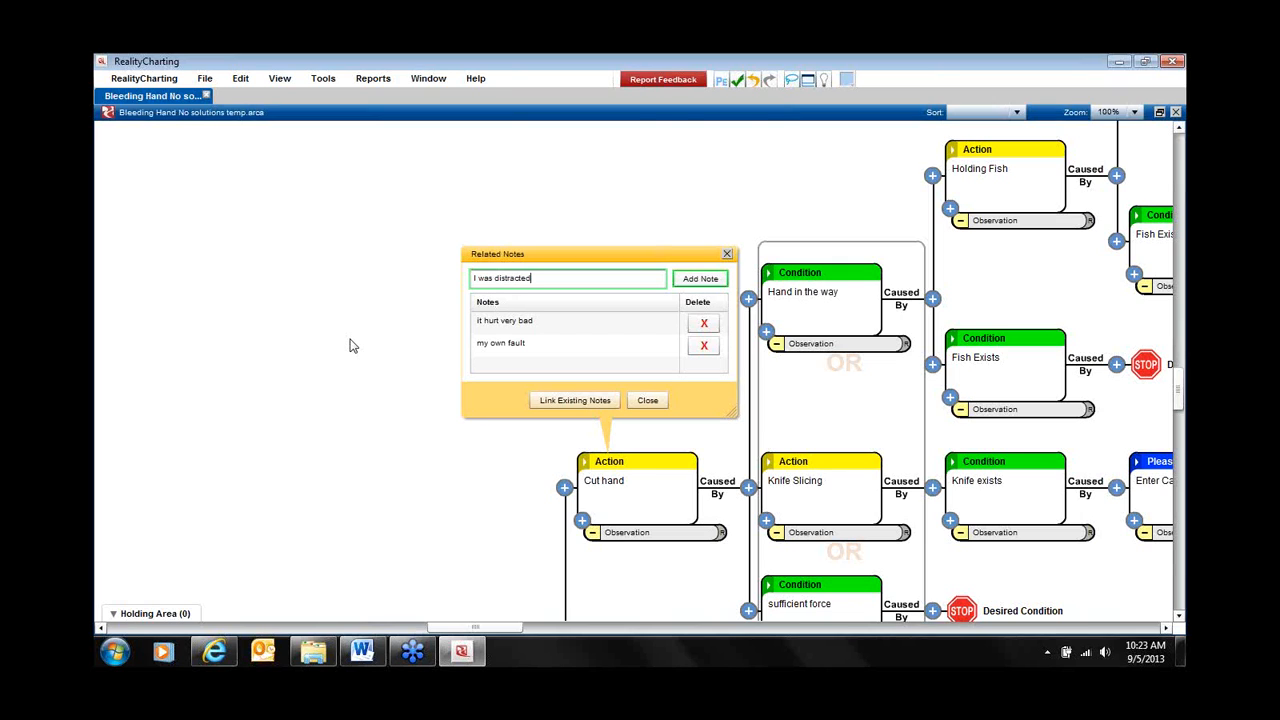
key("Return")
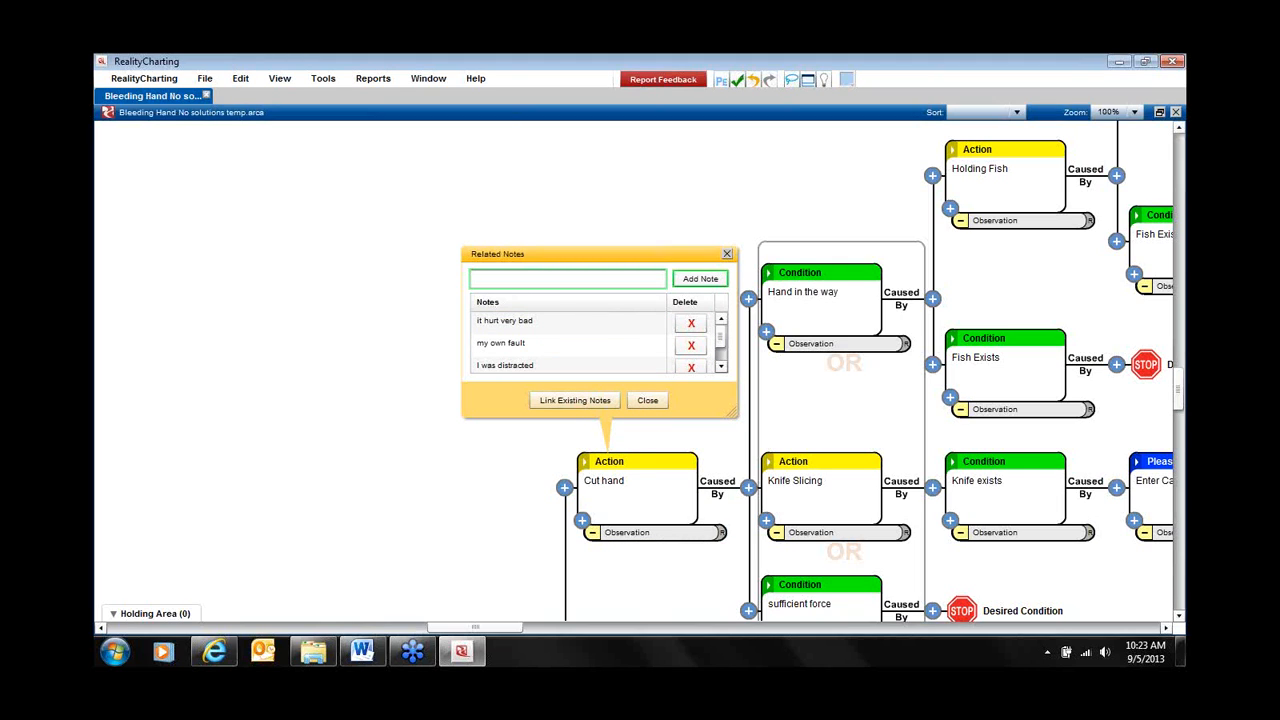
mouse_move(640, 452)
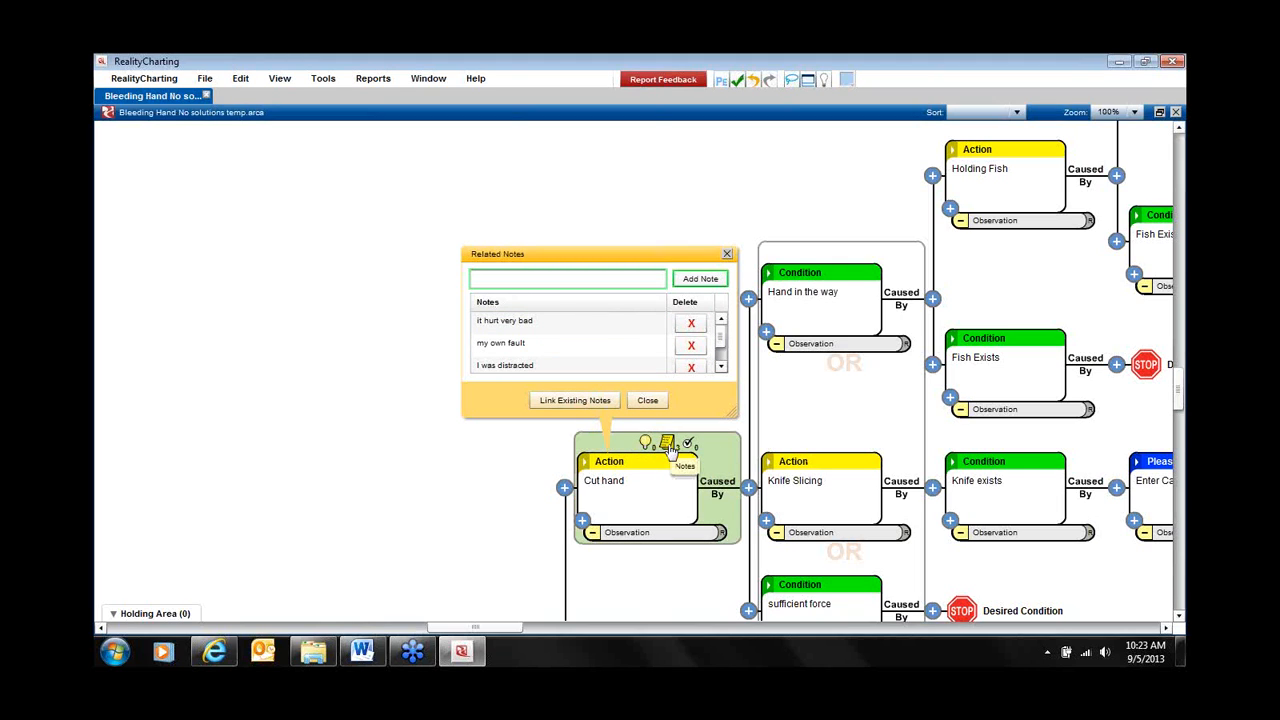
left_click(648, 400)
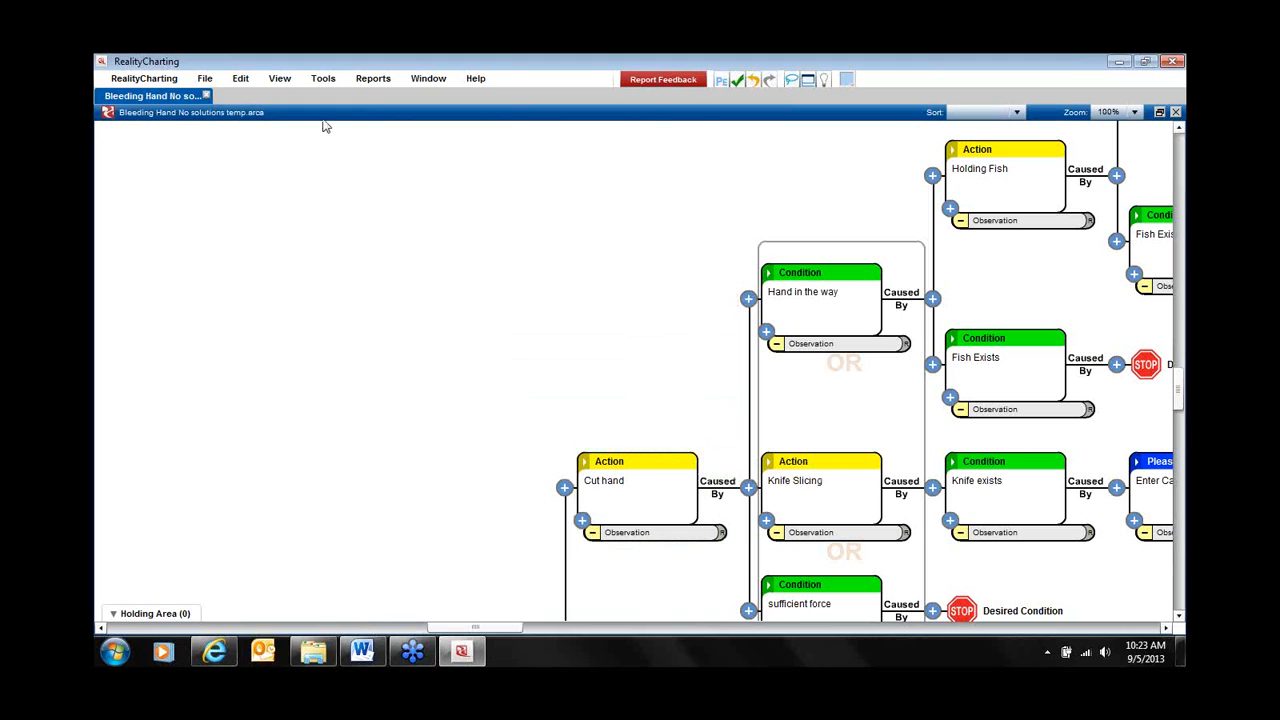
Add the note "check golf swing" to the chart's overall notes list and close the Information window.
left_click(272, 82)
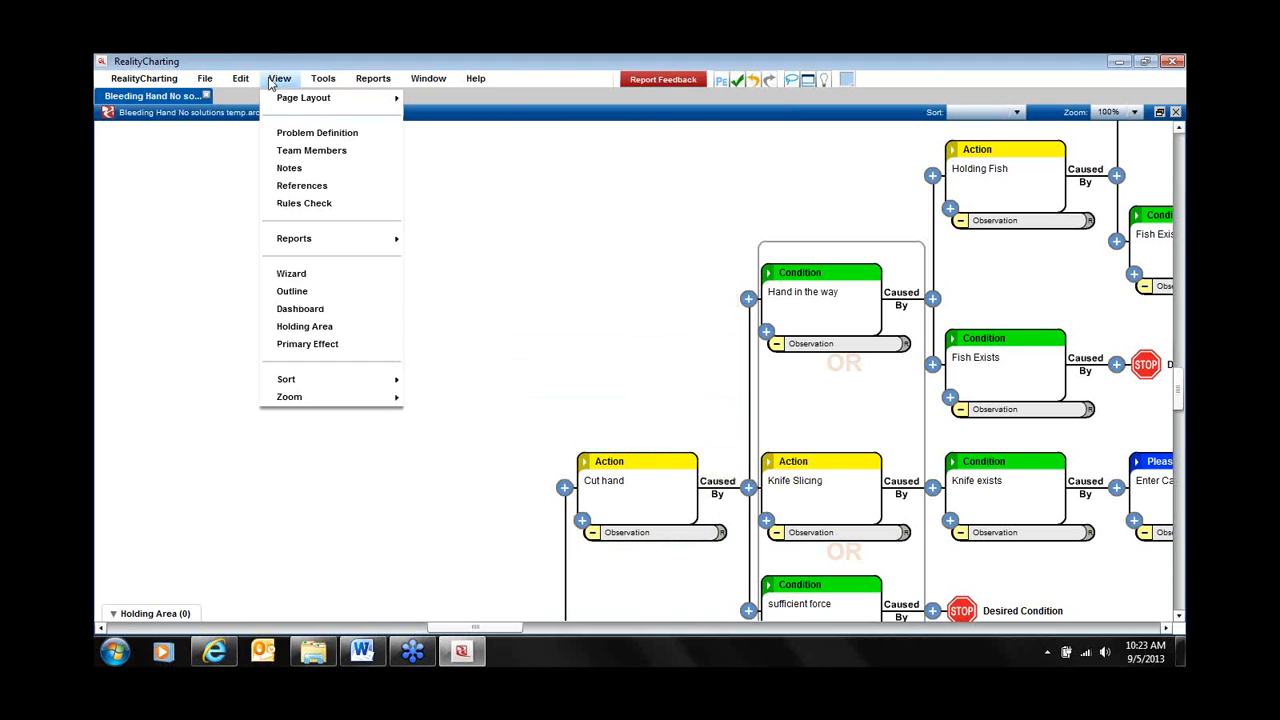
left_click(300, 168)
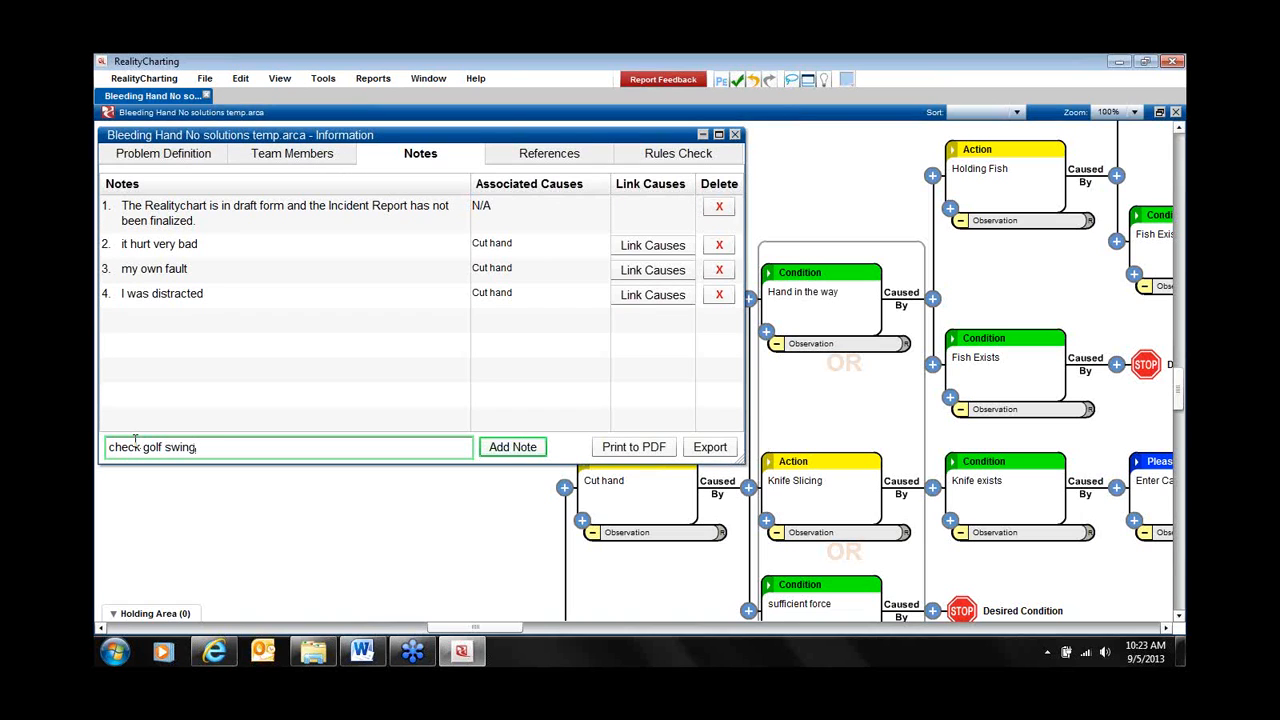
key("Return")
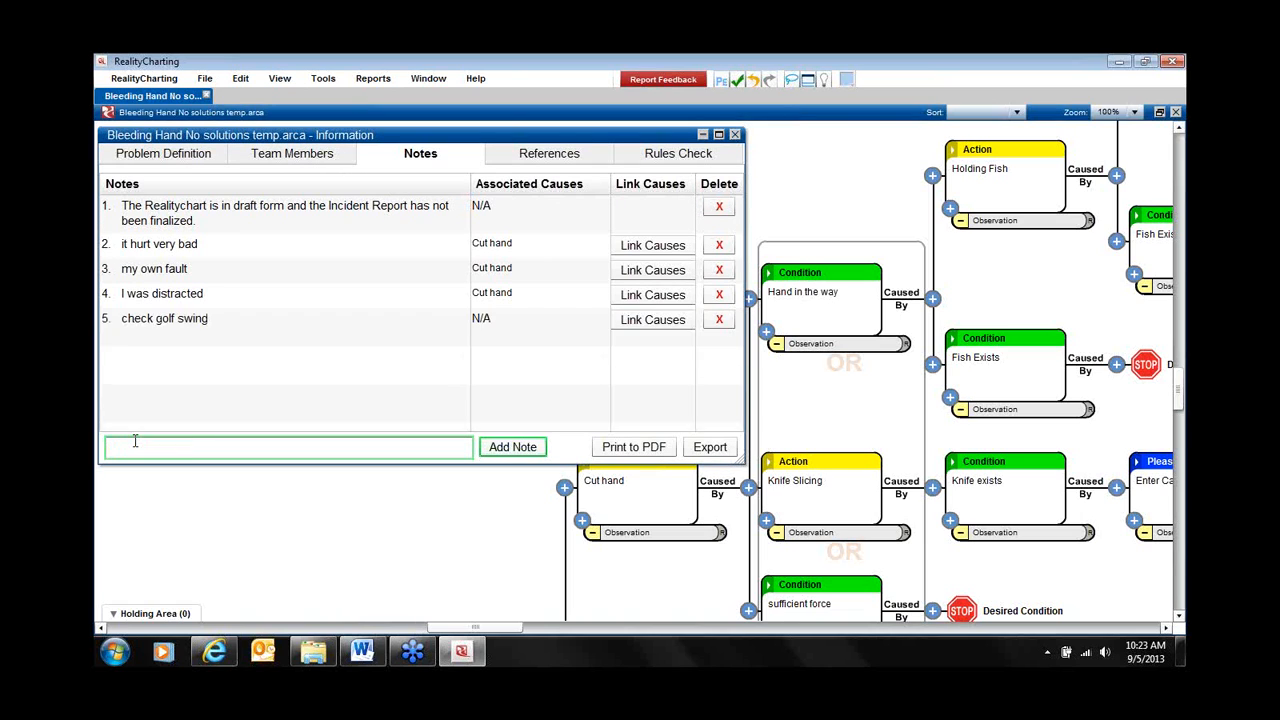
left_click(466, 311)
left_click(676, 326)
left_click(735, 136)
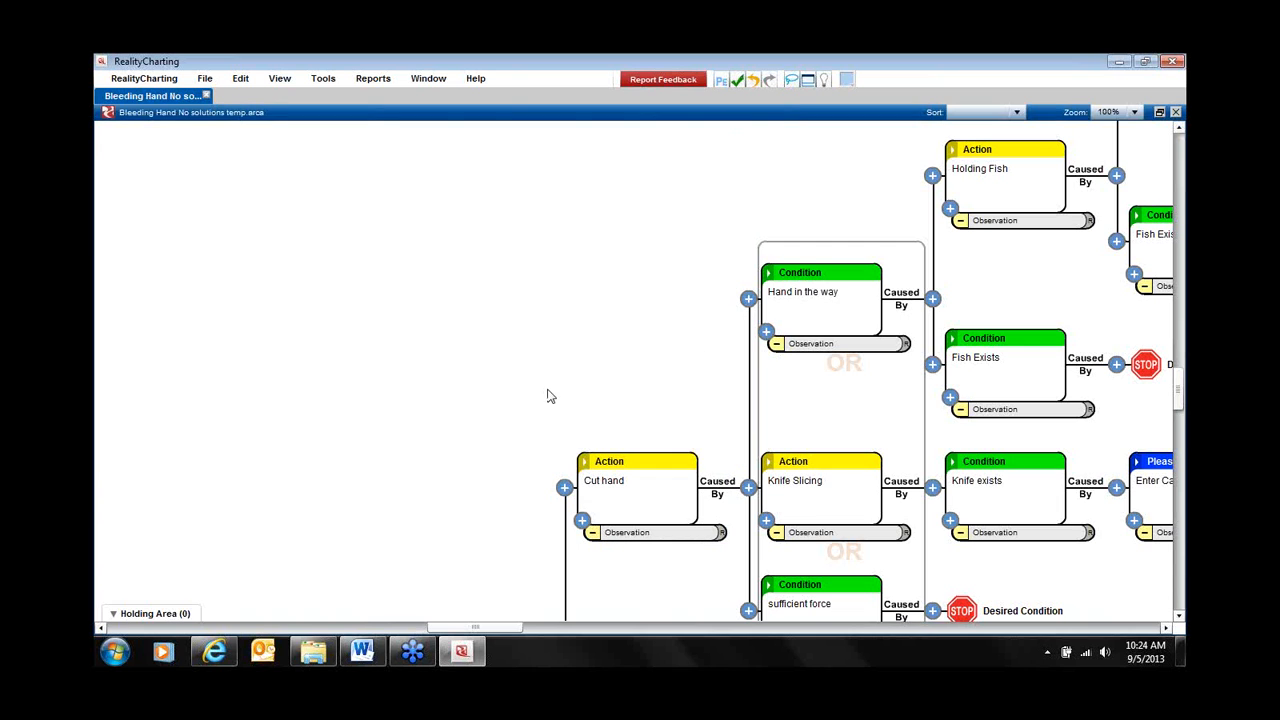
Display the chart in a maximized Causal Elements View and dismiss the Windows color scheme prompt.
left_click_drag(549, 337, 246, 392)
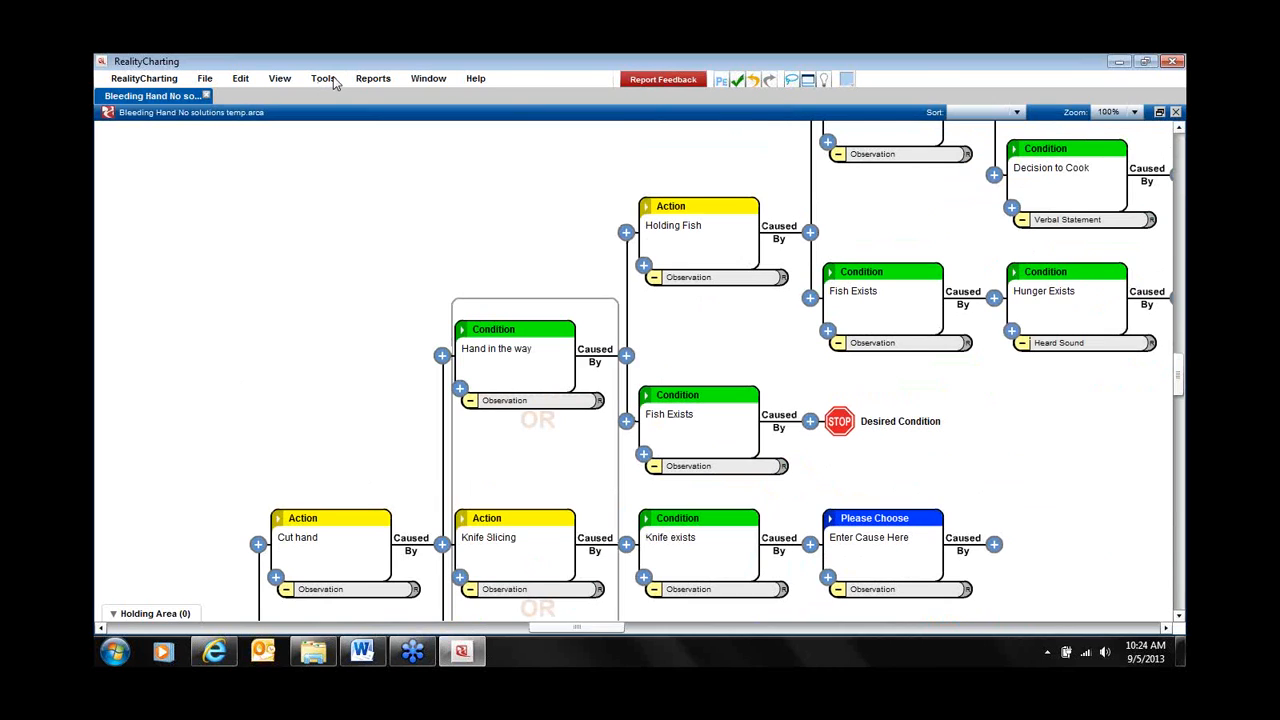
left_click(335, 82)
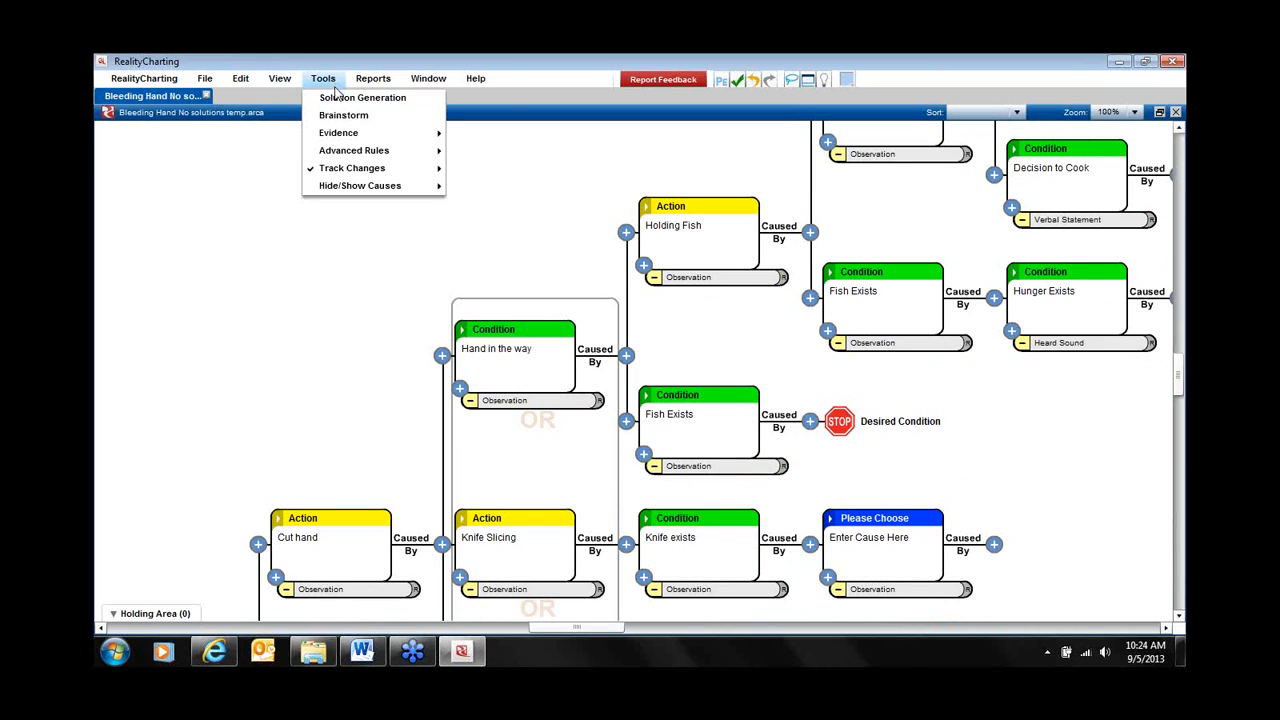
mouse_move(287, 83)
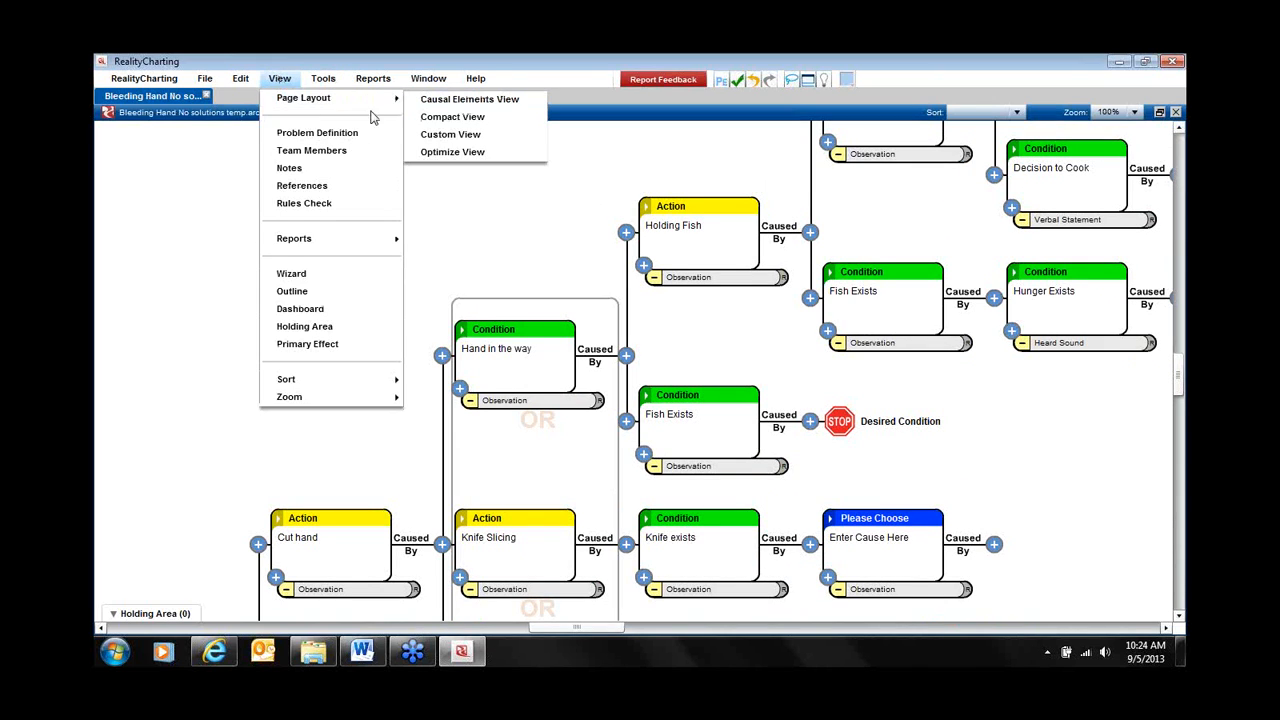
left_click(470, 100)
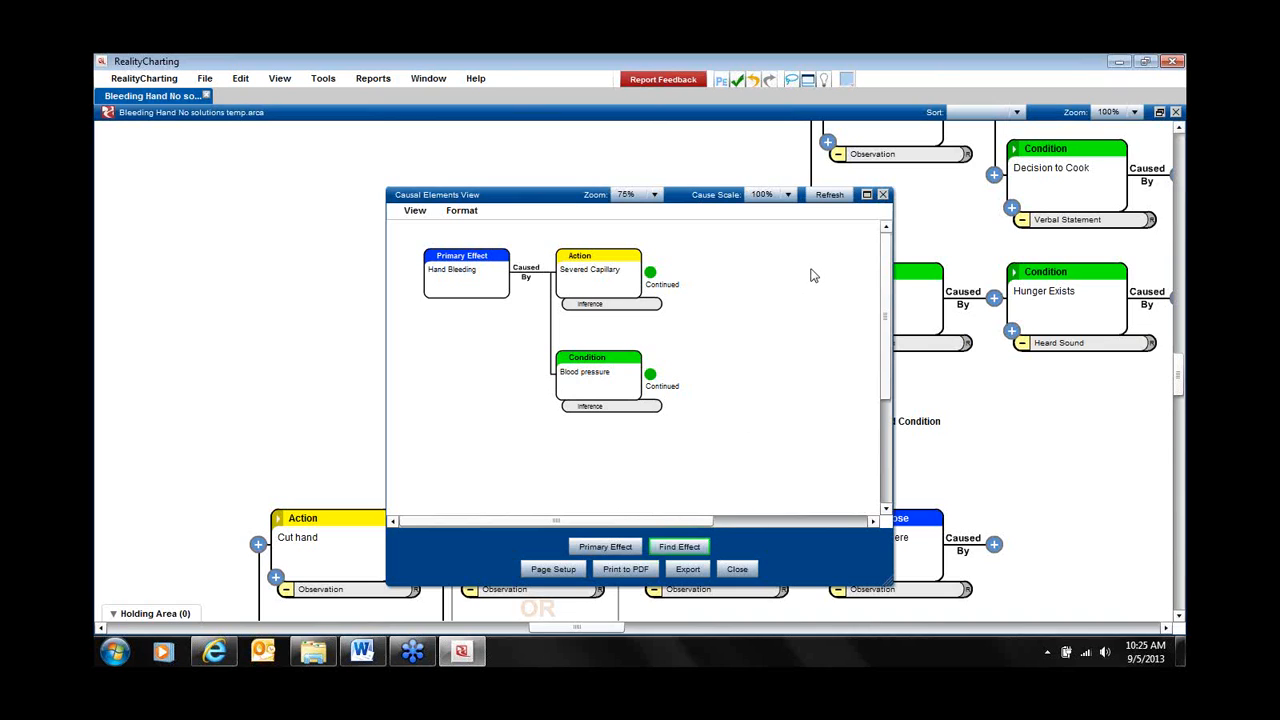
left_click(866, 196)
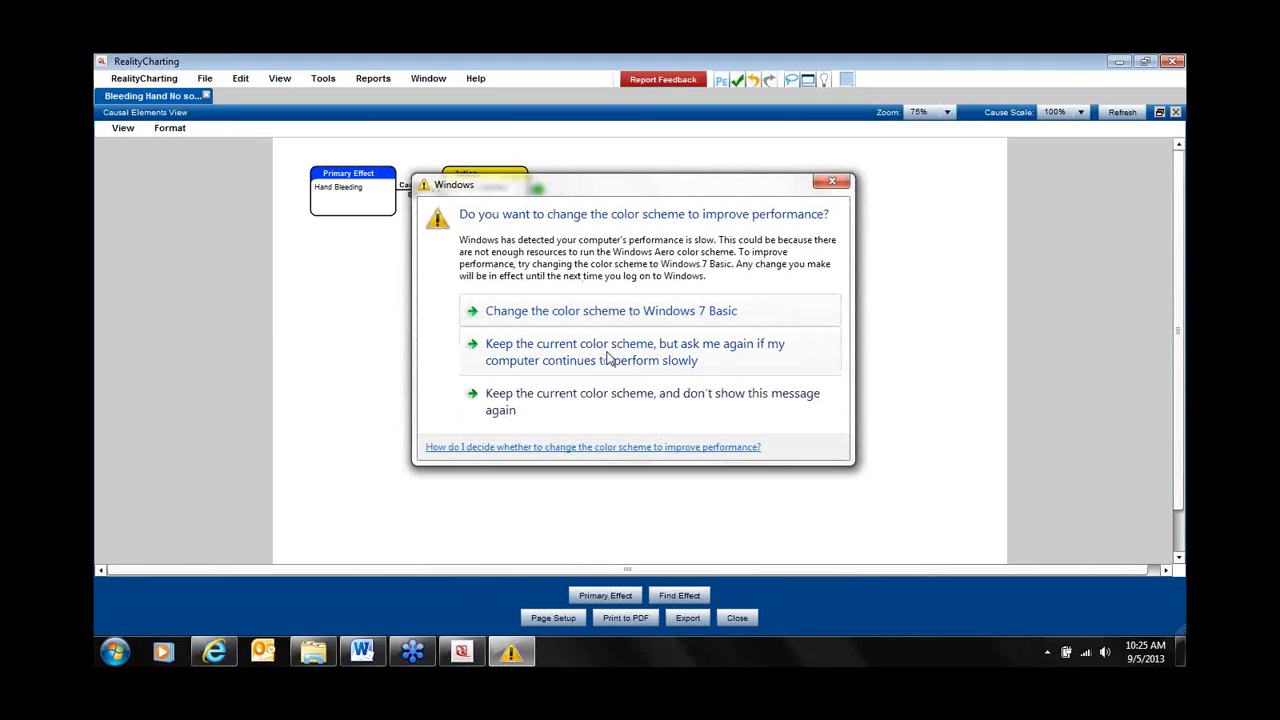
left_click(832, 181)
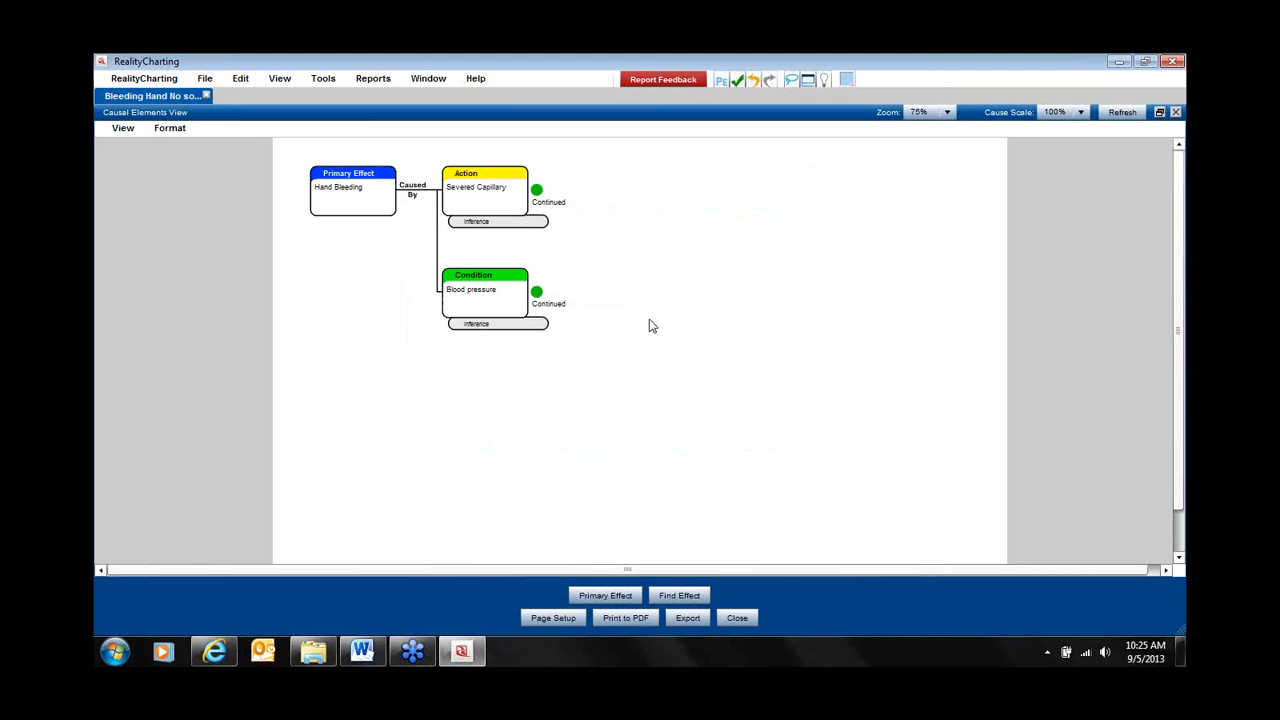
Follow the Blood pressure branch, go back to the last view, and continue to the causes of Severed Capillary.
left_click(536, 294)
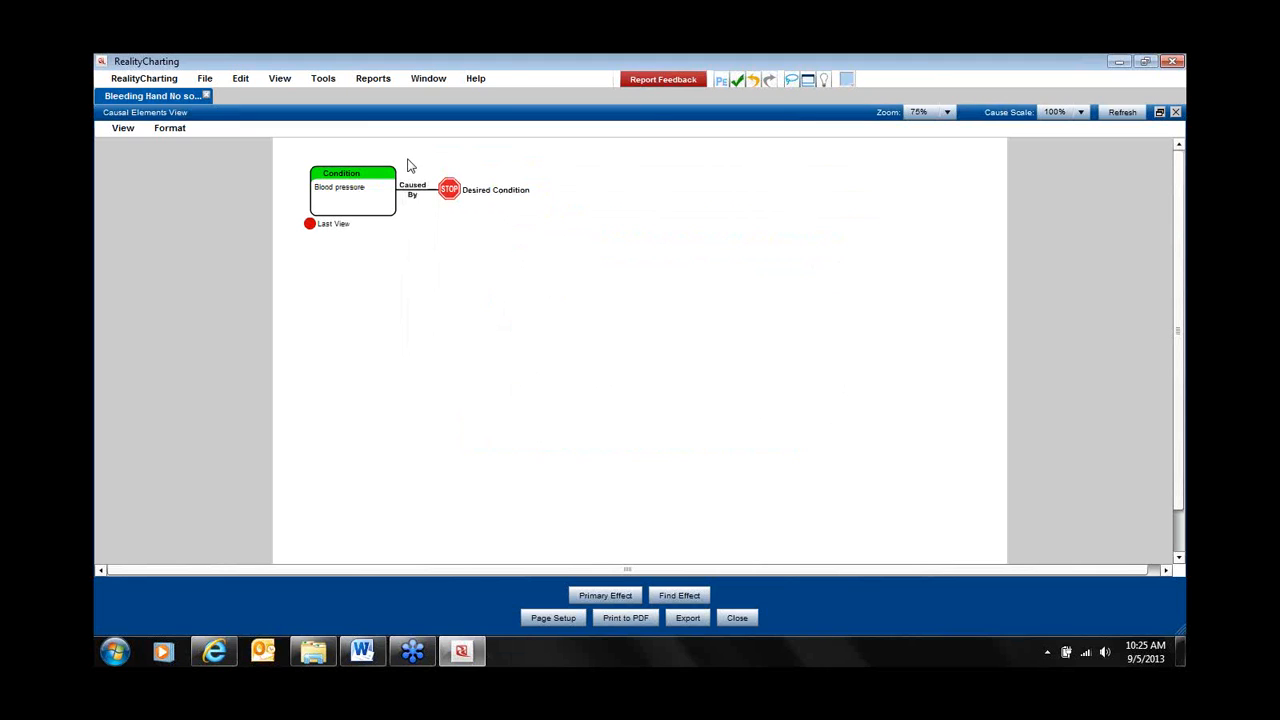
left_click(309, 225)
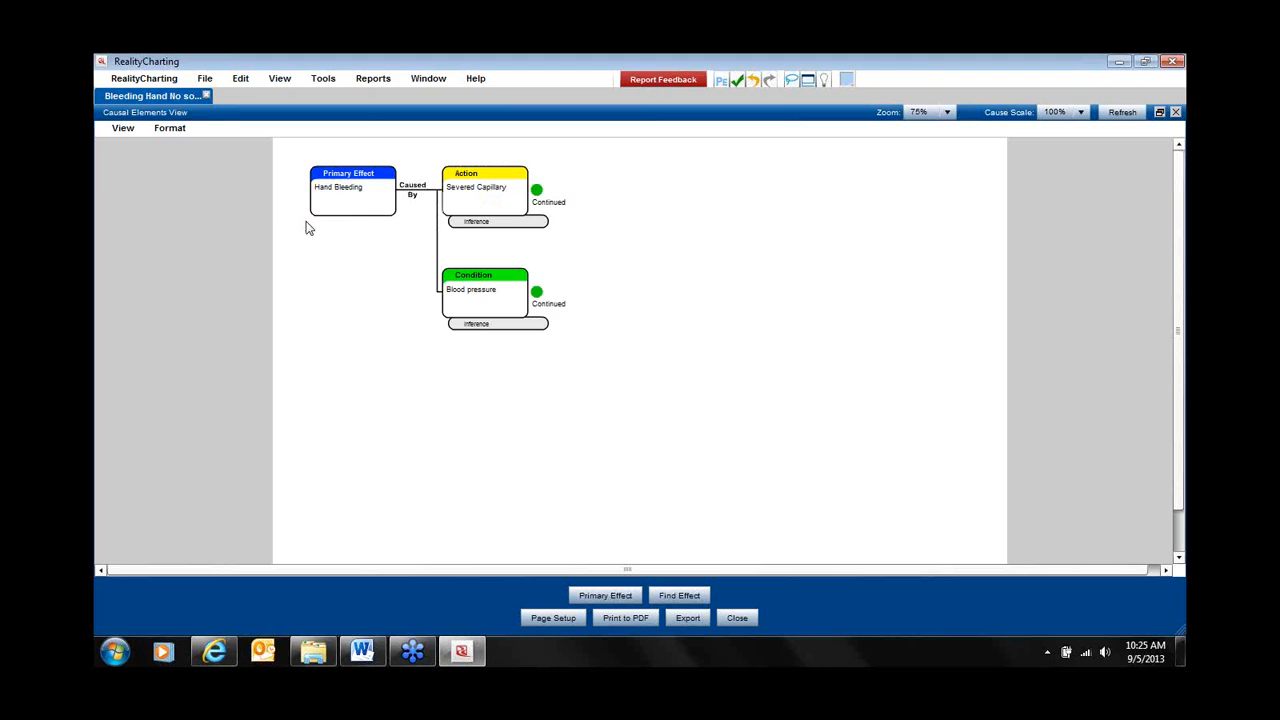
left_click(536, 189)
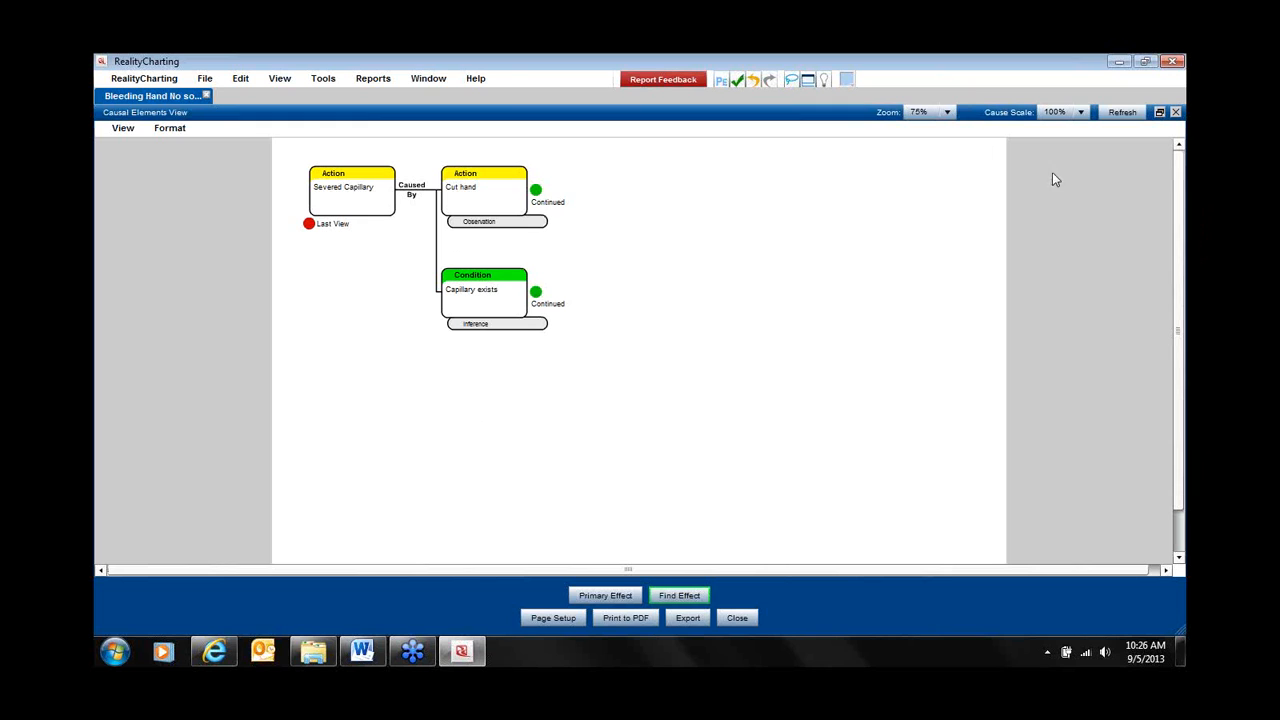
Move the restored Causal Elements View aside and add the condition cause "depth of cut" to Severed Capillary in the chart.
left_click(1158, 114)
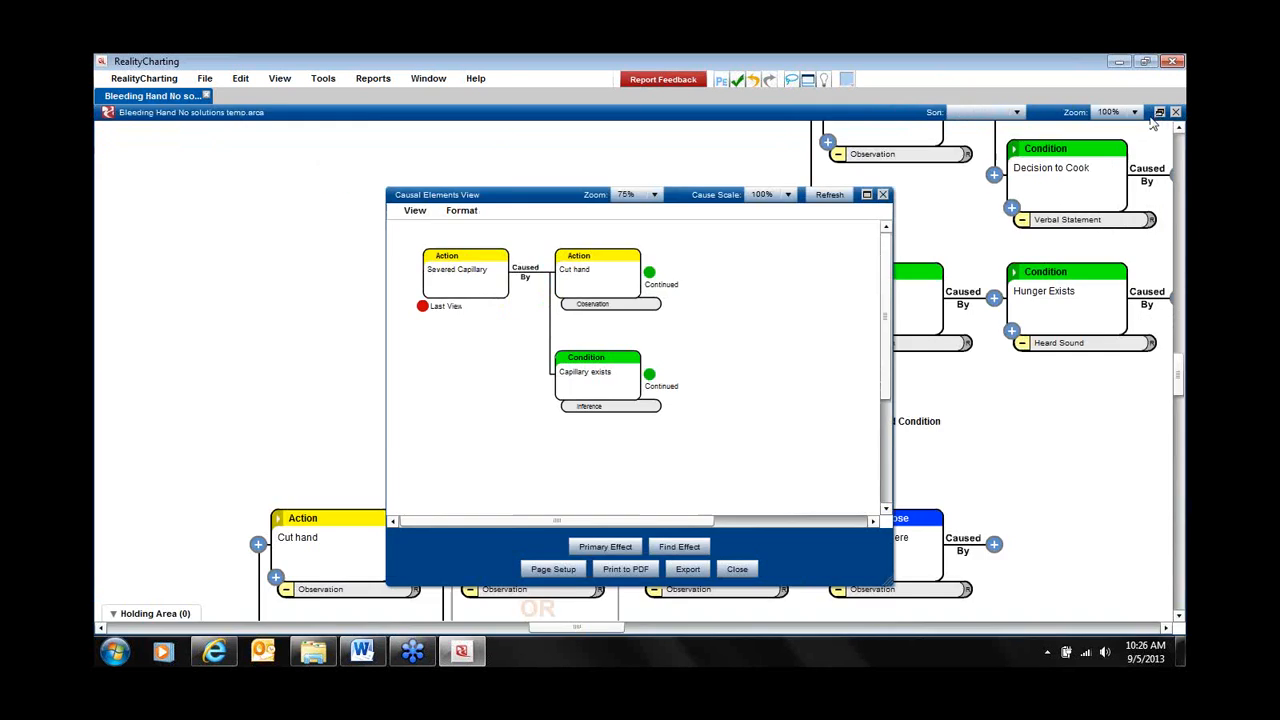
left_click_drag(483, 200, 816, 194)
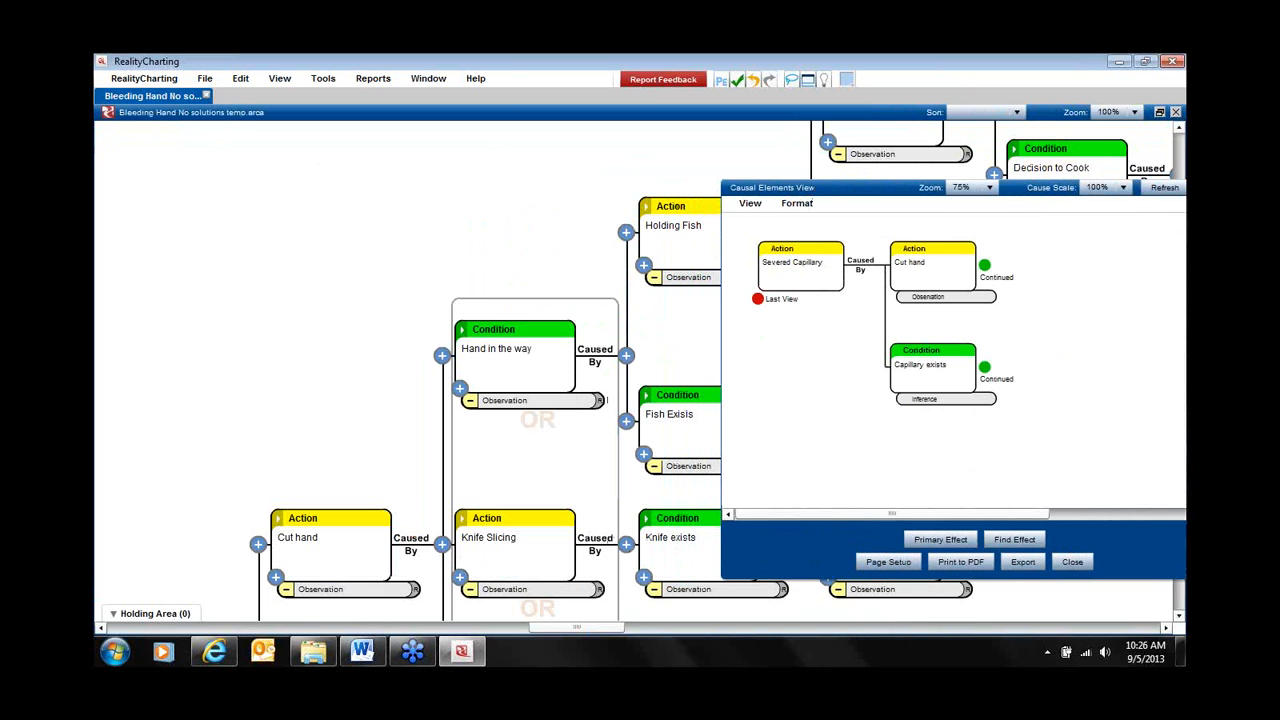
left_click_drag(280, 427, 316, 199)
left_click_drag(171, 417, 109, 339)
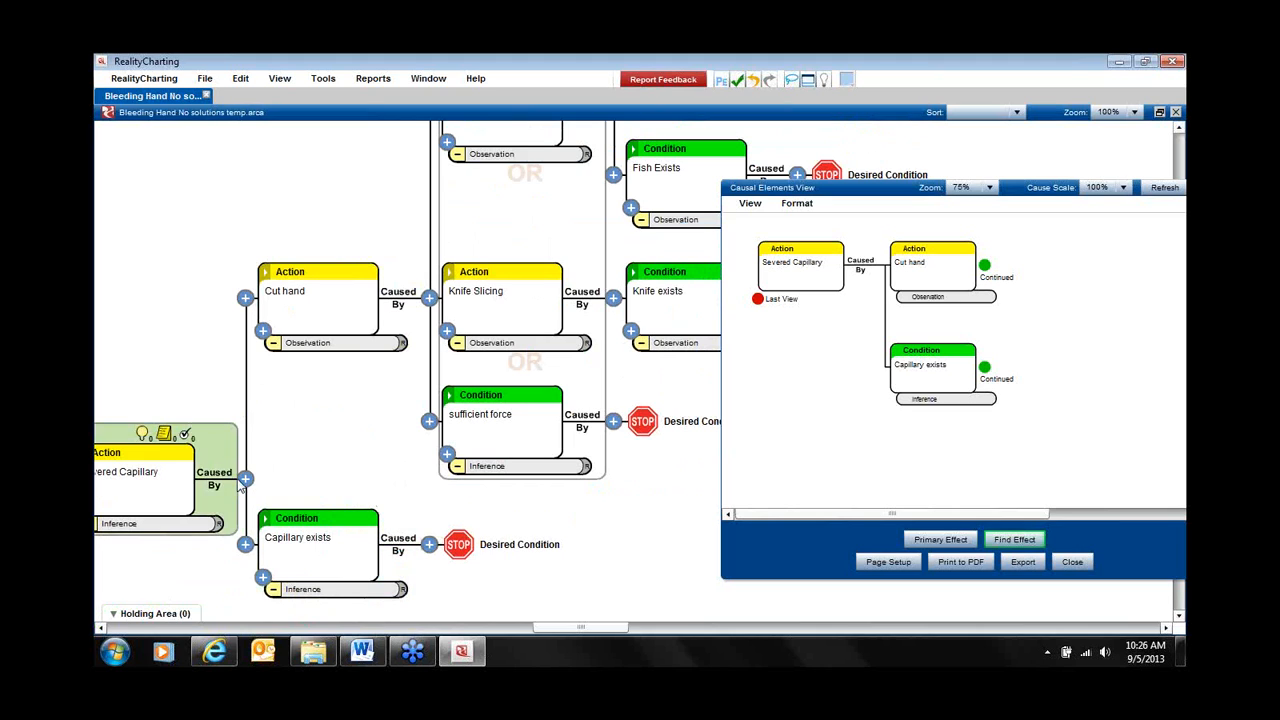
left_click(246, 480)
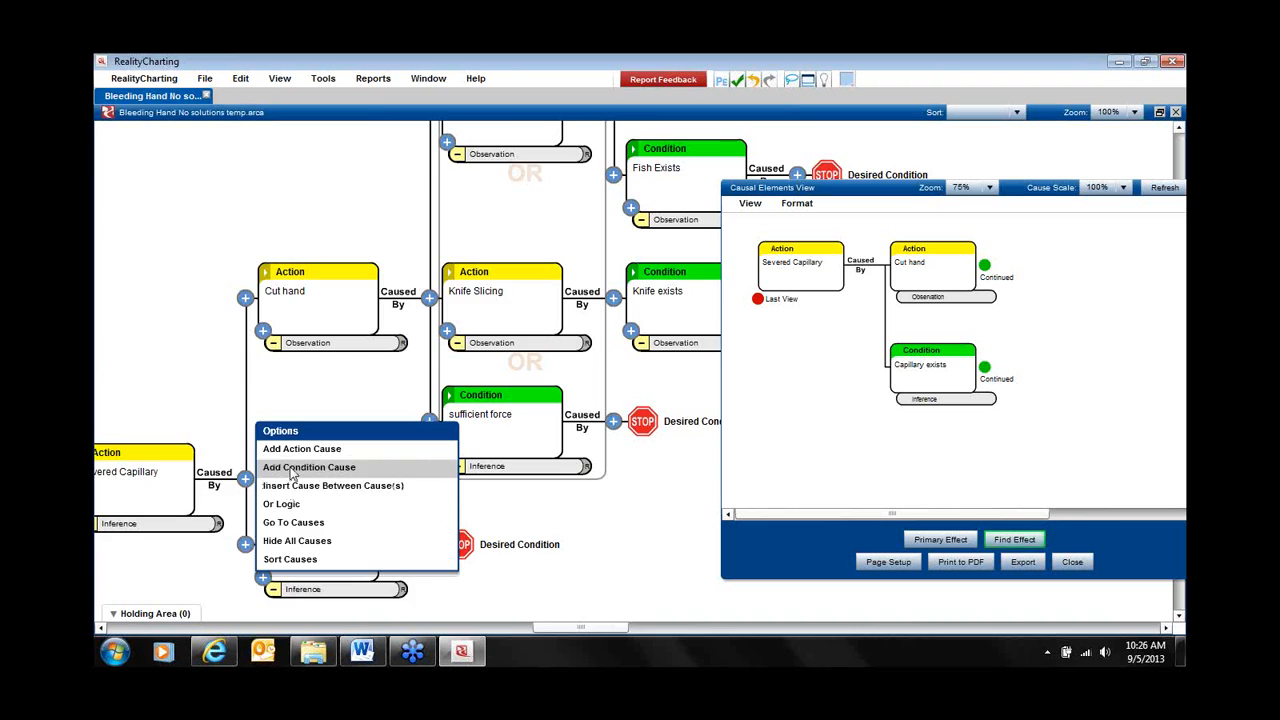
left_click(292, 468)
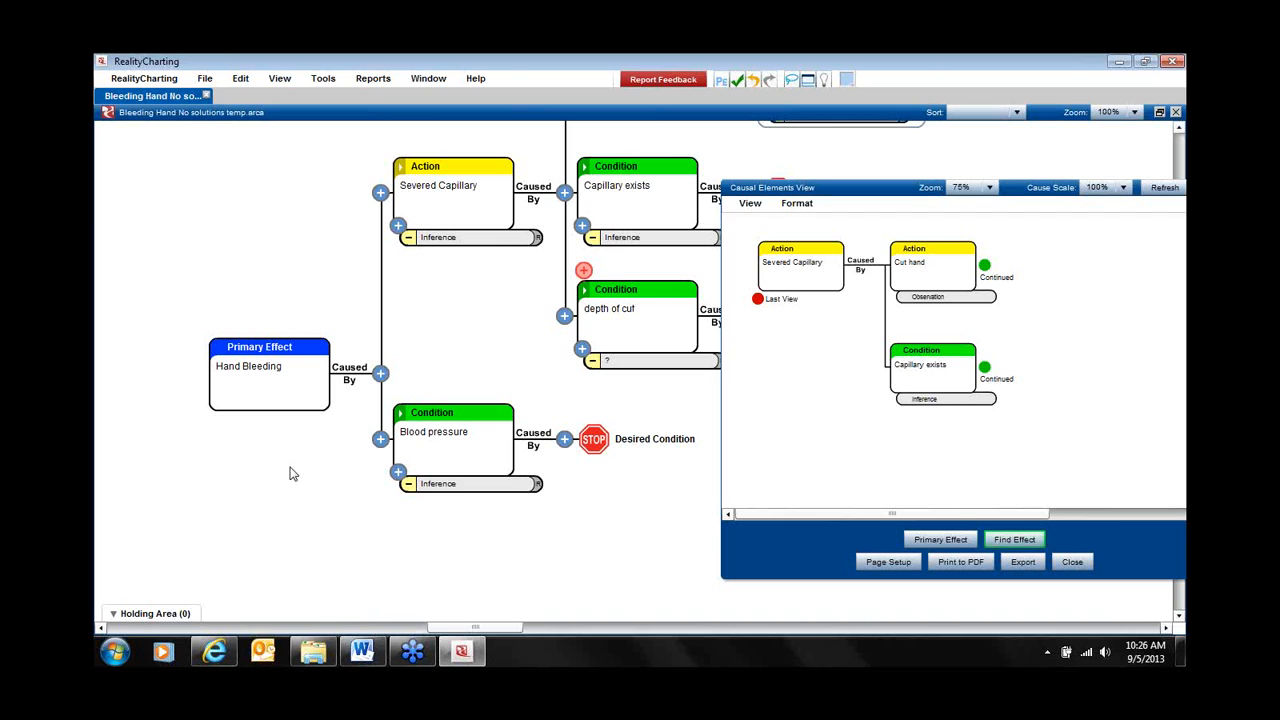
left_click(656, 357)
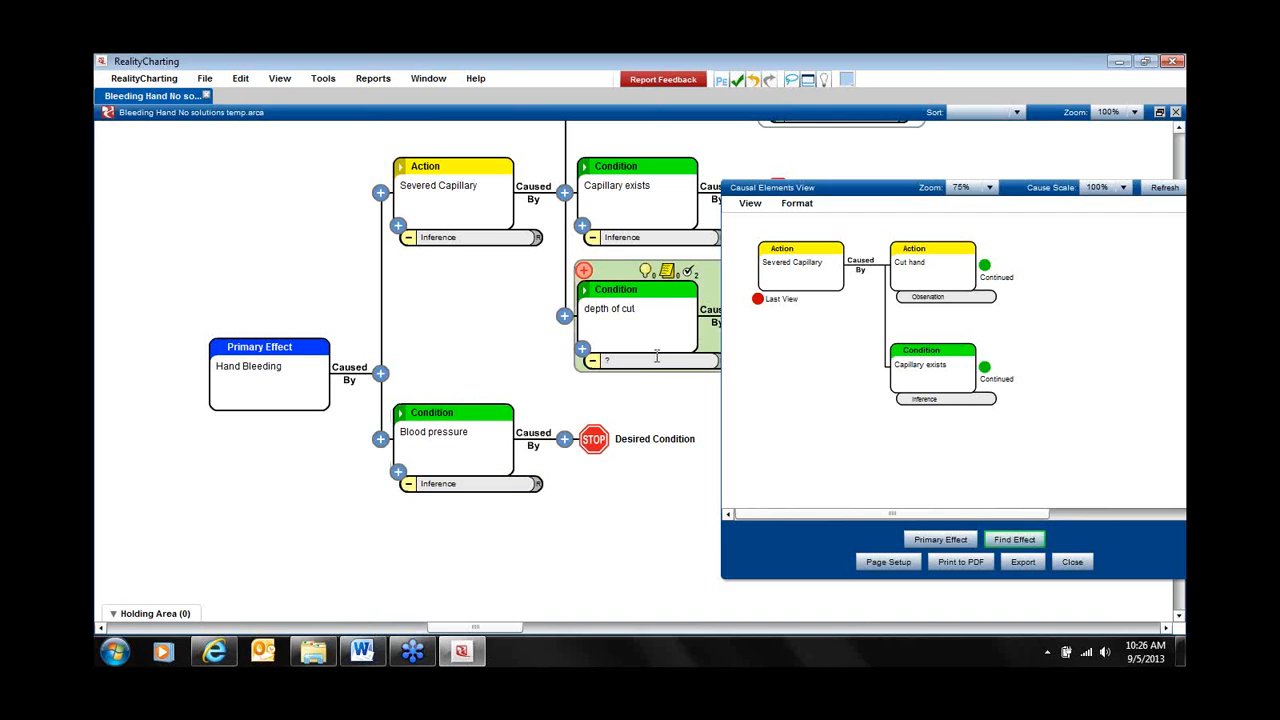
left_click(656, 470)
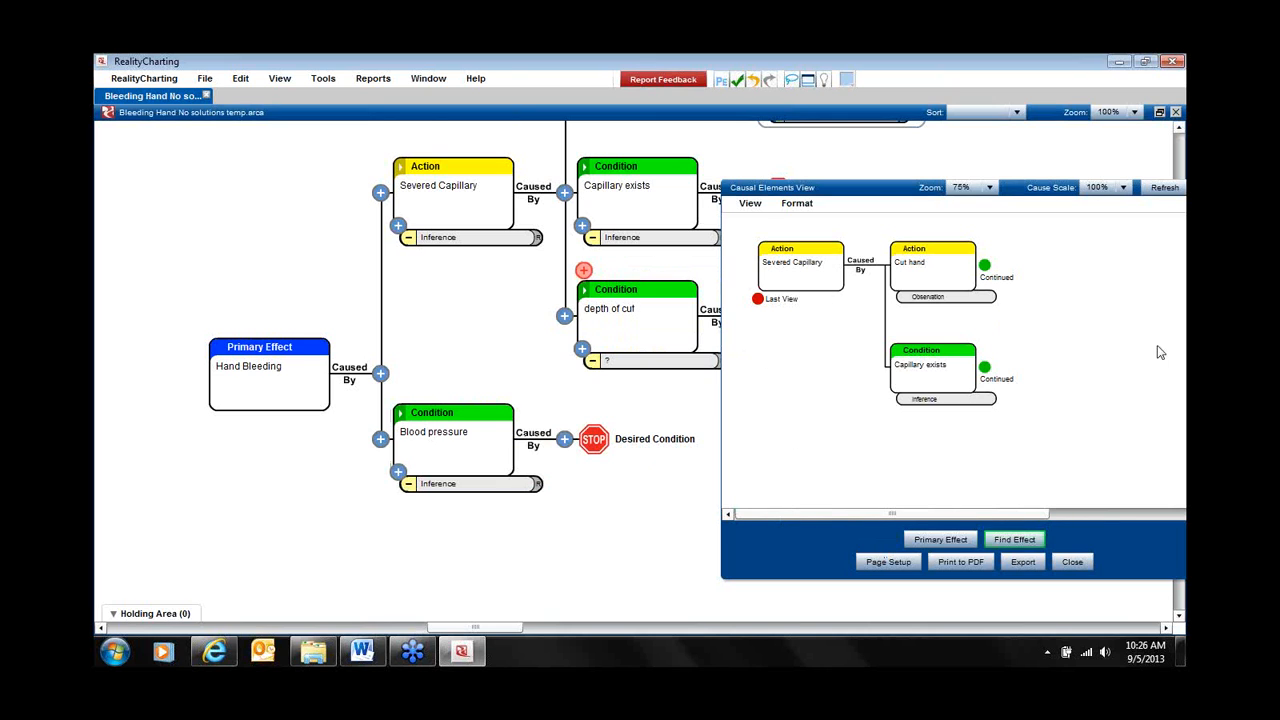
Refresh the Causal Elements View and continue to the causes of Severed Capillary.
left_click_drag(653, 539, 477, 594)
left_click_drag(890, 190, 760, 170)
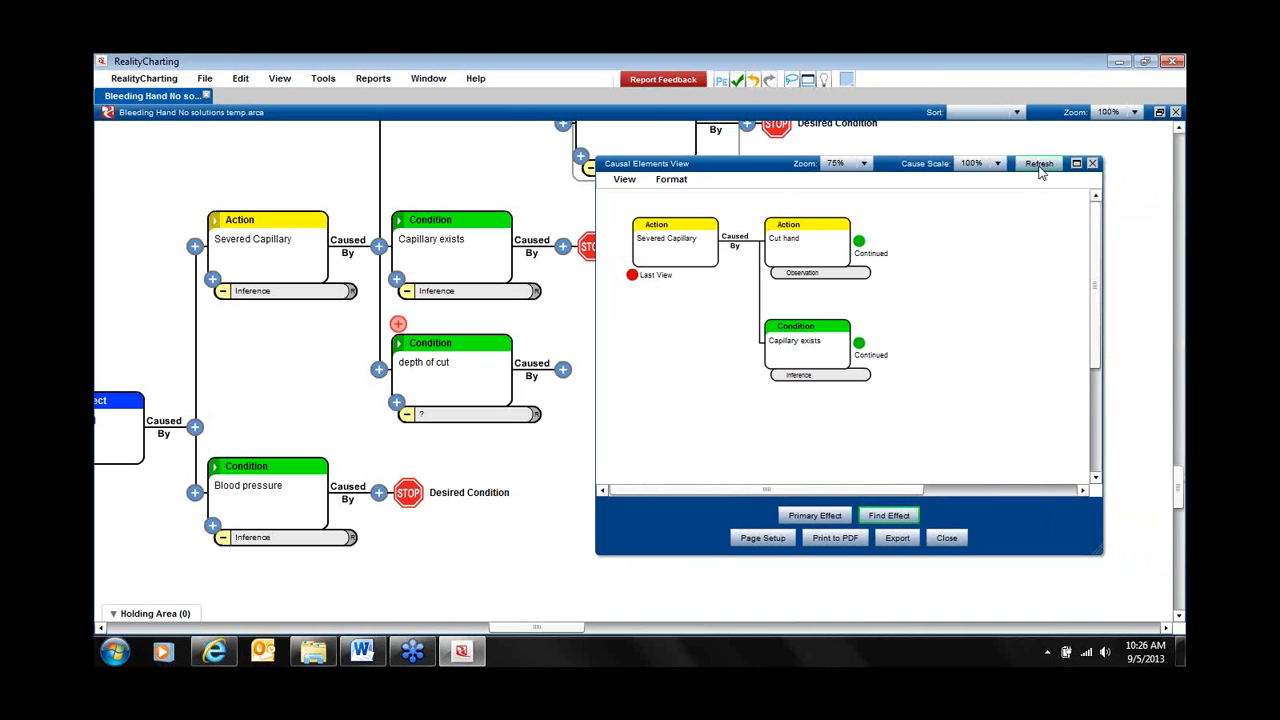
left_click(1039, 166)
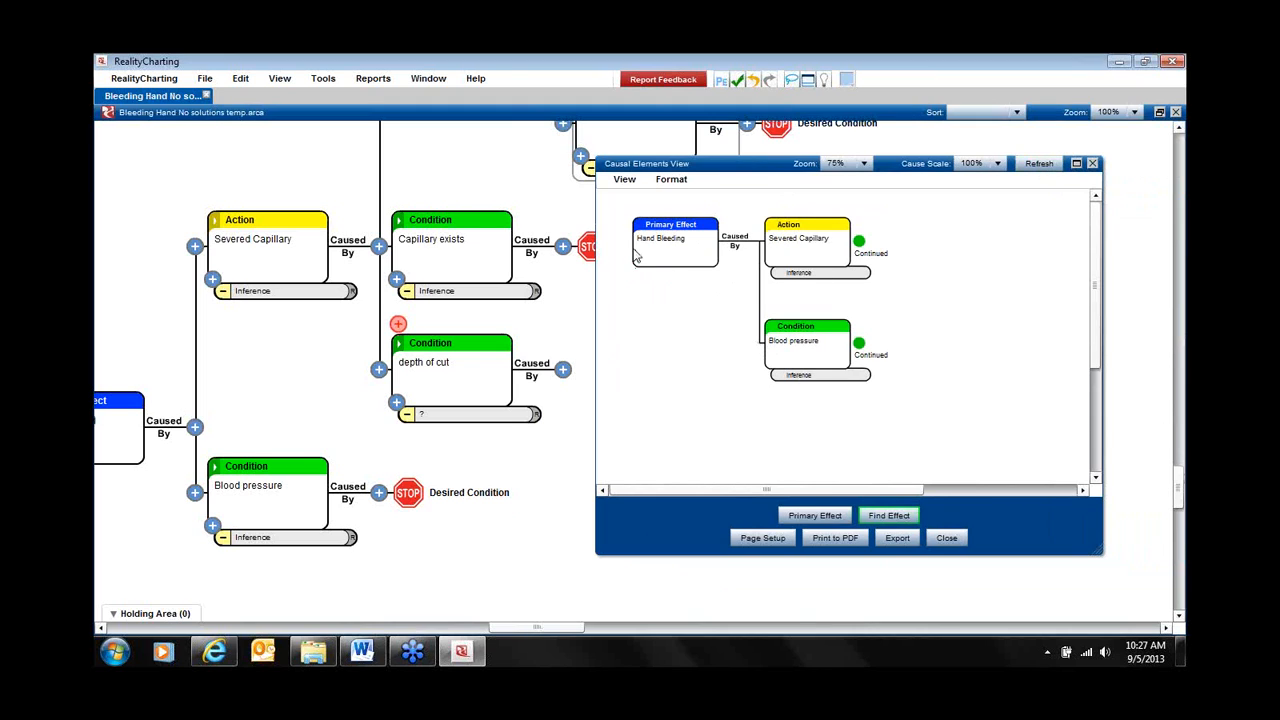
left_click(859, 244)
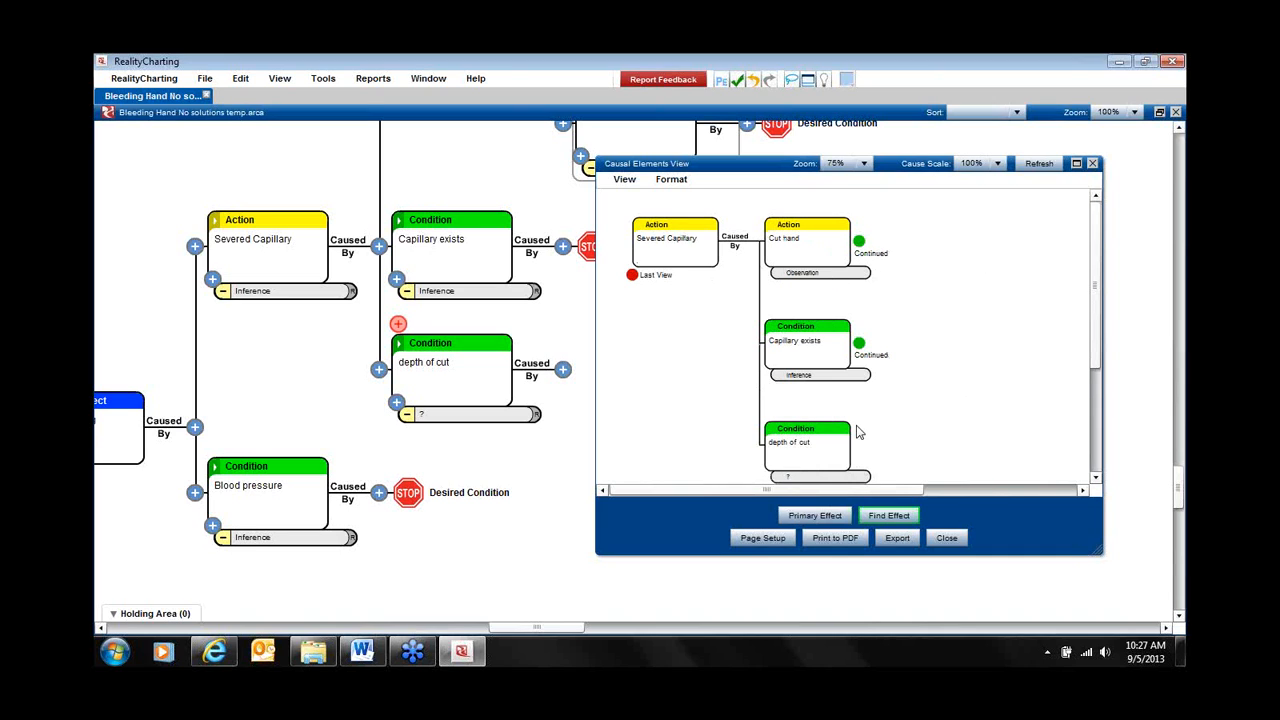
Find the effect "Fish eats bait" and show it in the Causal Elements View.
left_click(893, 516)
left_click(890, 518)
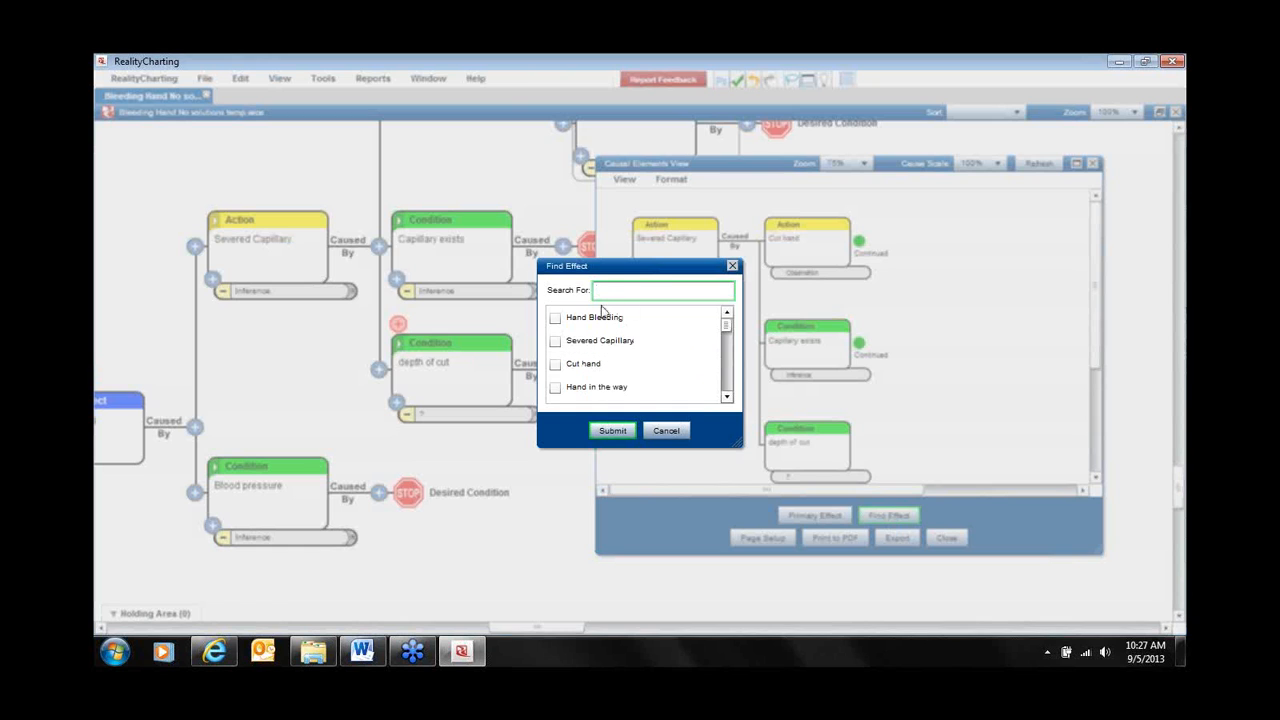
scroll(722, 340, "down", 1)
scroll(723, 342, "down", 3)
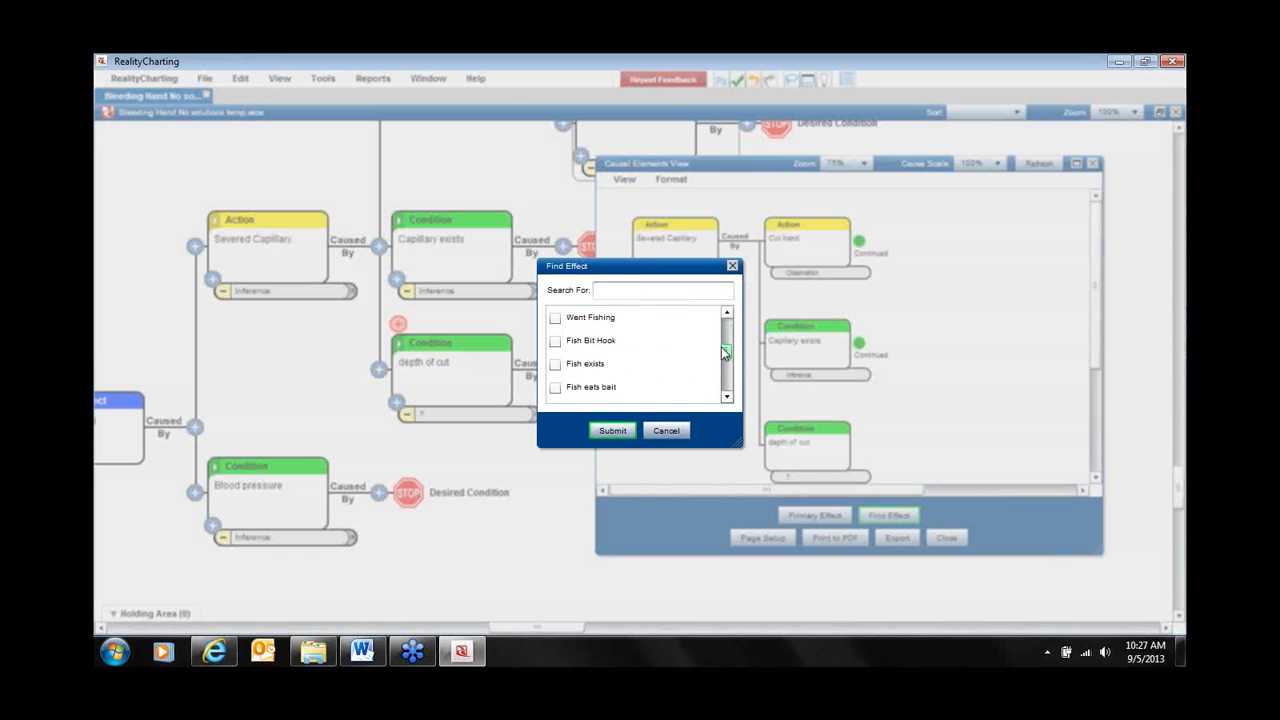
left_click(555, 366)
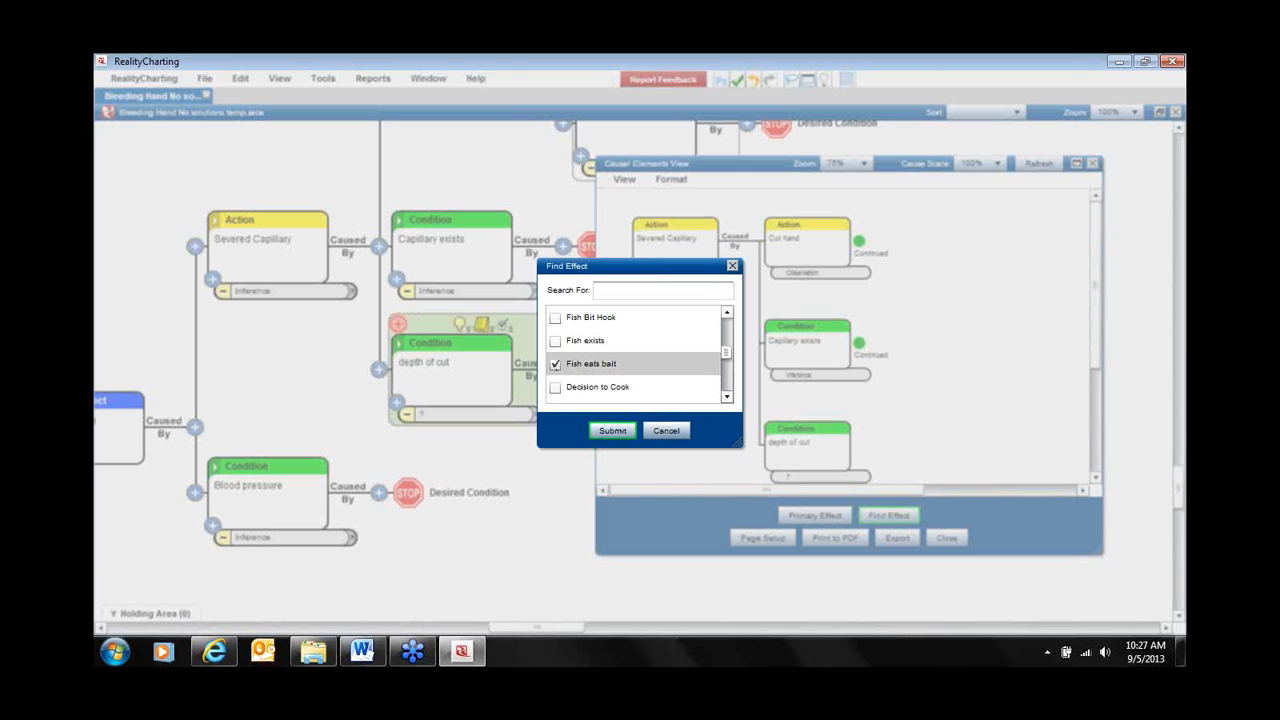
left_click(612, 431)
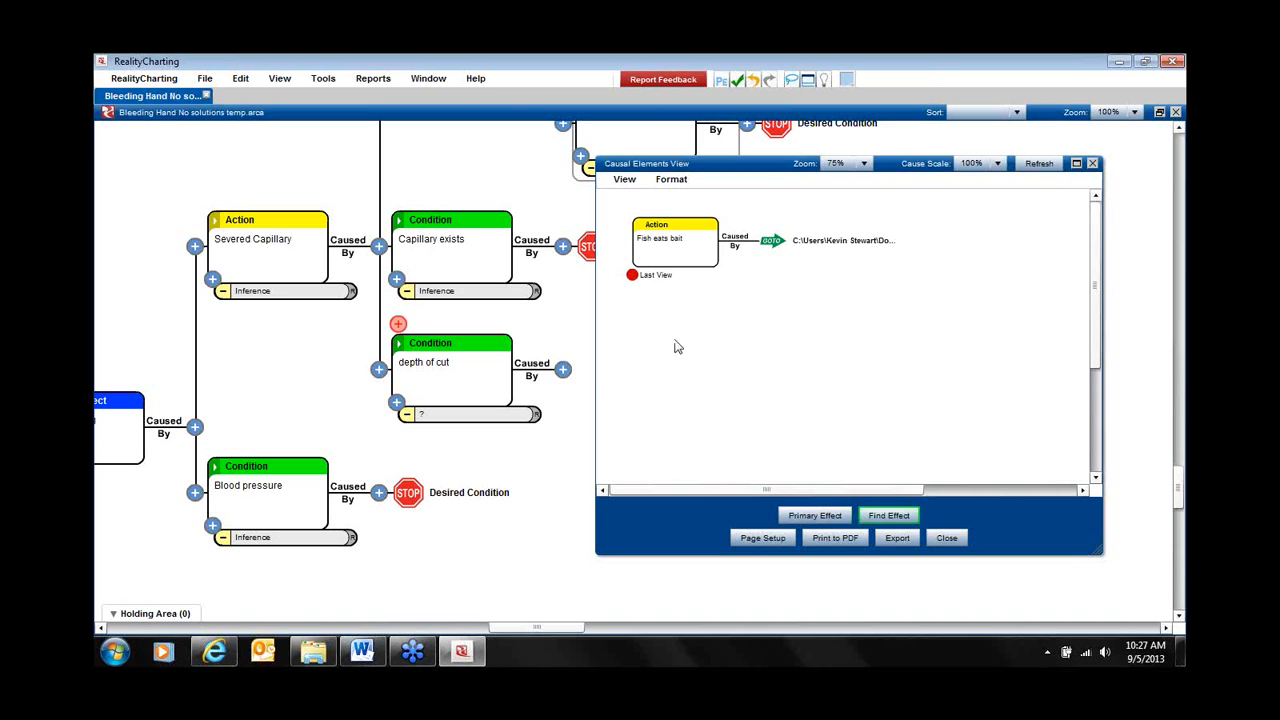
Return the Causal Elements View to the primary effect and show its view commands.
left_click_drag(700, 171, 507, 157)
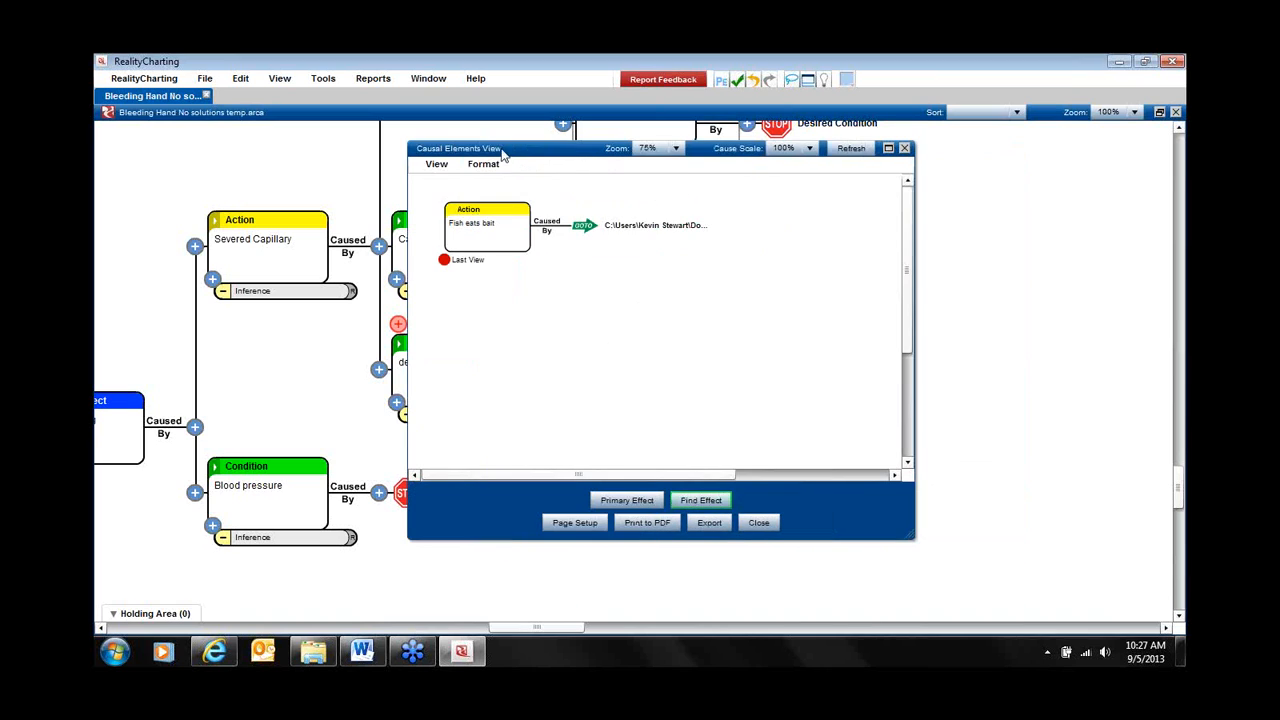
left_click(437, 164)
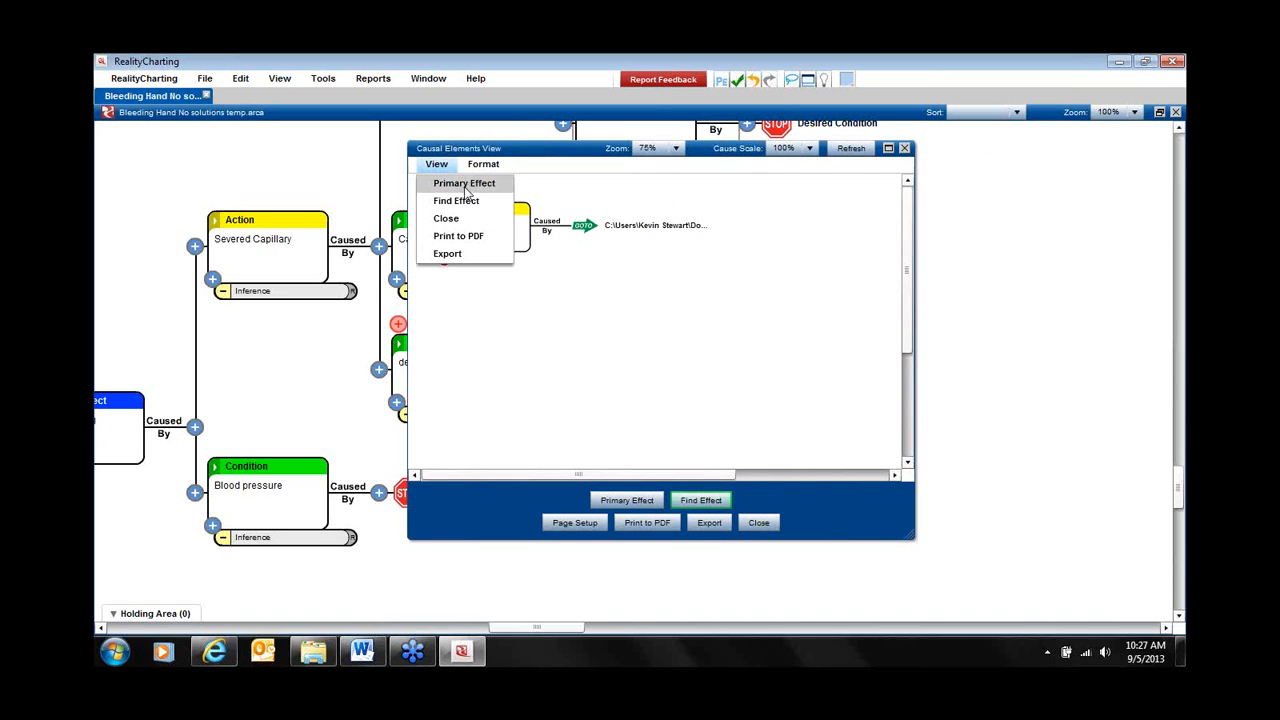
left_click(466, 188)
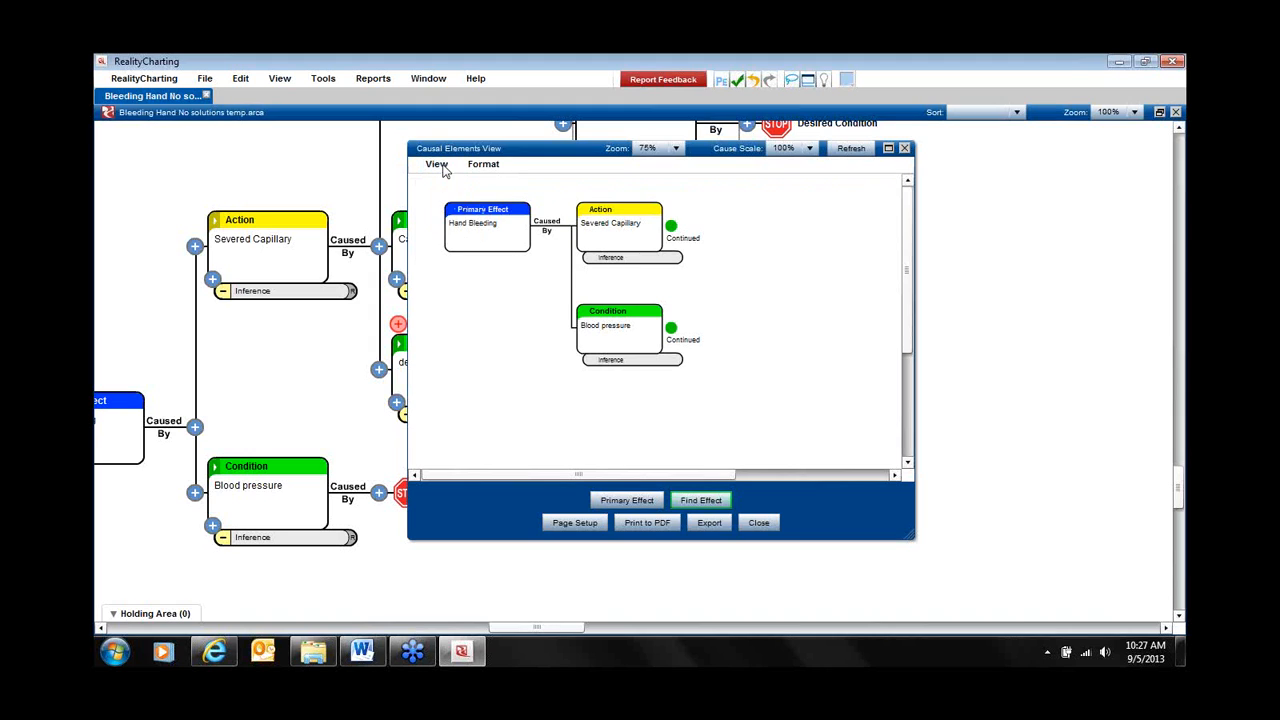
left_click(443, 167)
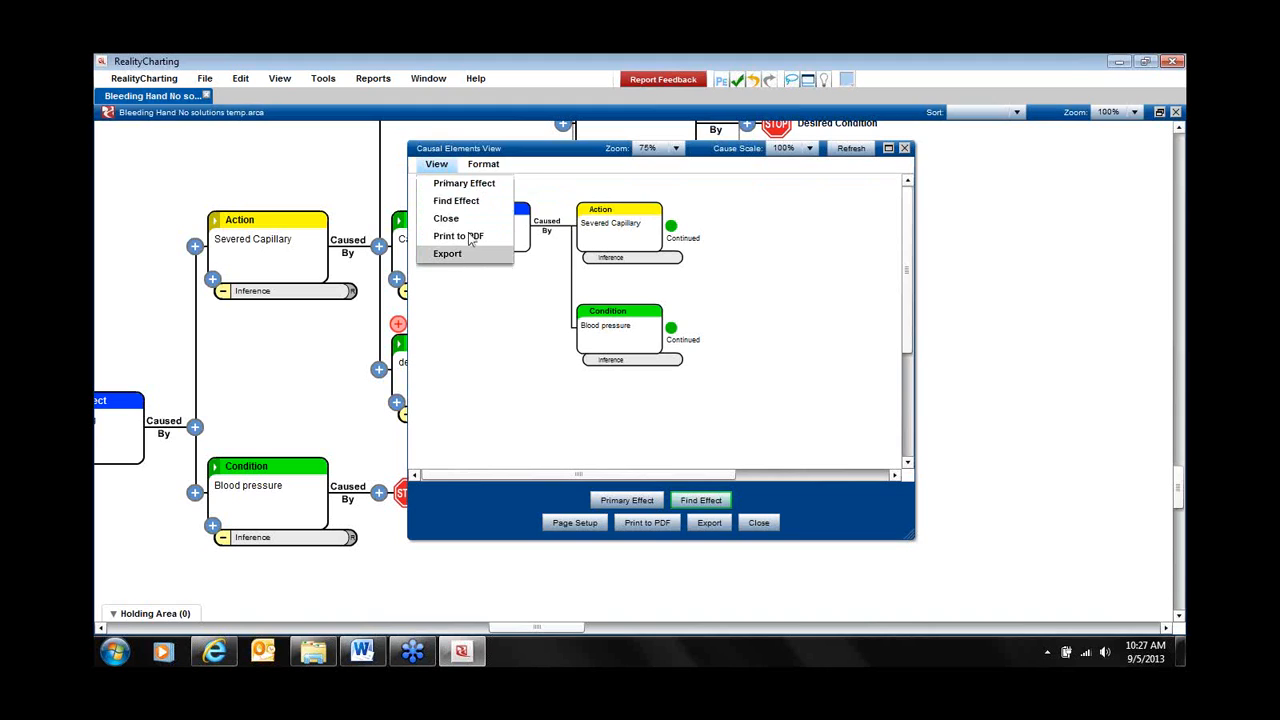
left_click(483, 168)
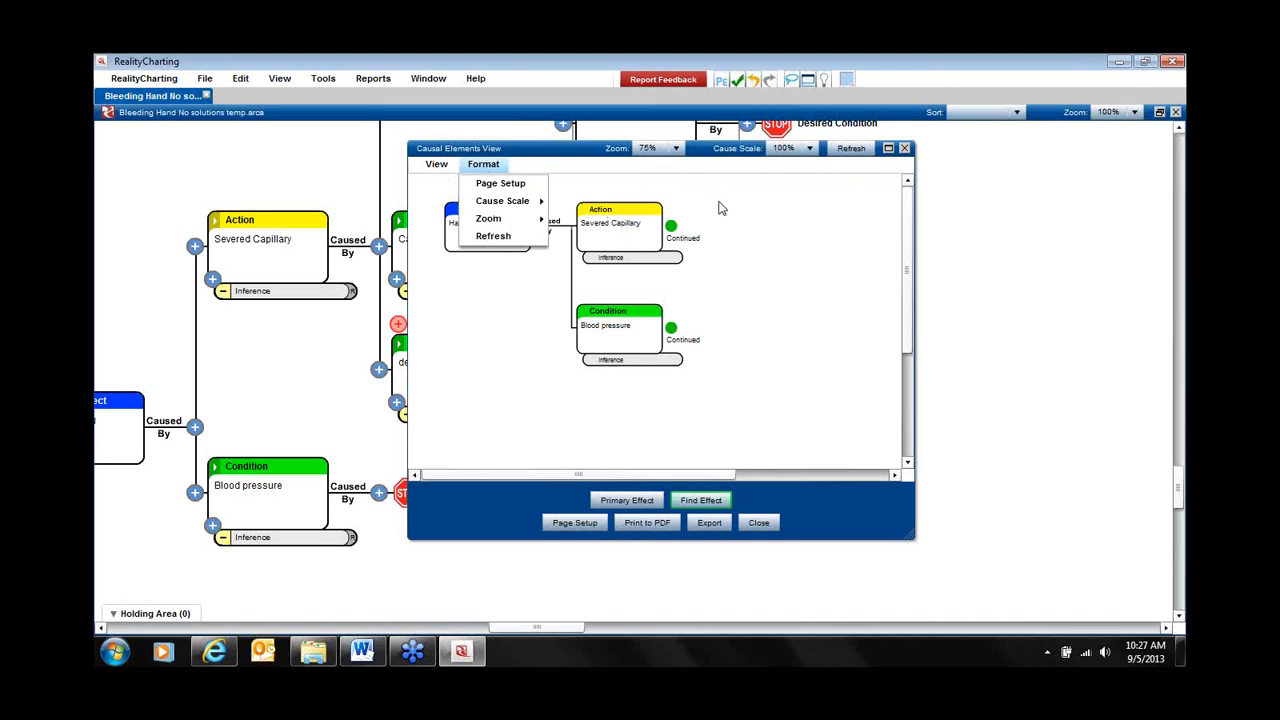
left_click(440, 164)
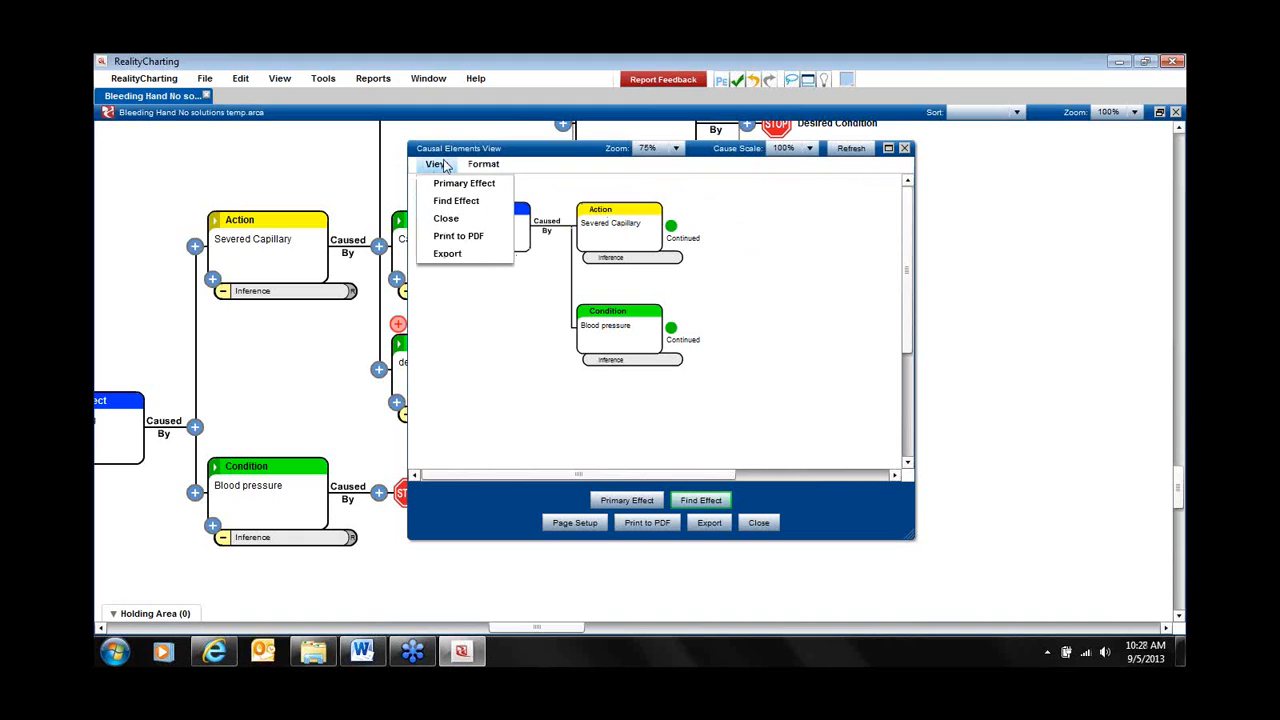
left_click(806, 323)
Export the Causal Elements View of Hand Bleeding and paste it below the action item table in the Word document.
left_click(714, 526)
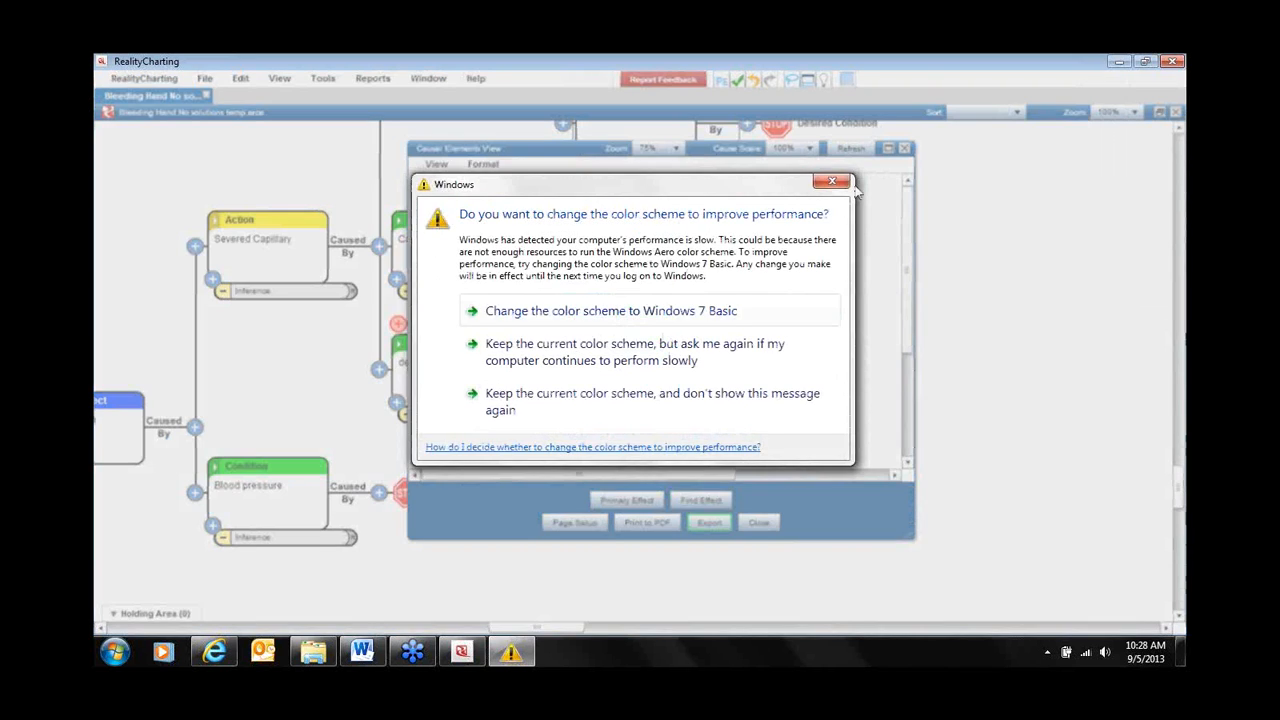
left_click(828, 184)
left_click(640, 377)
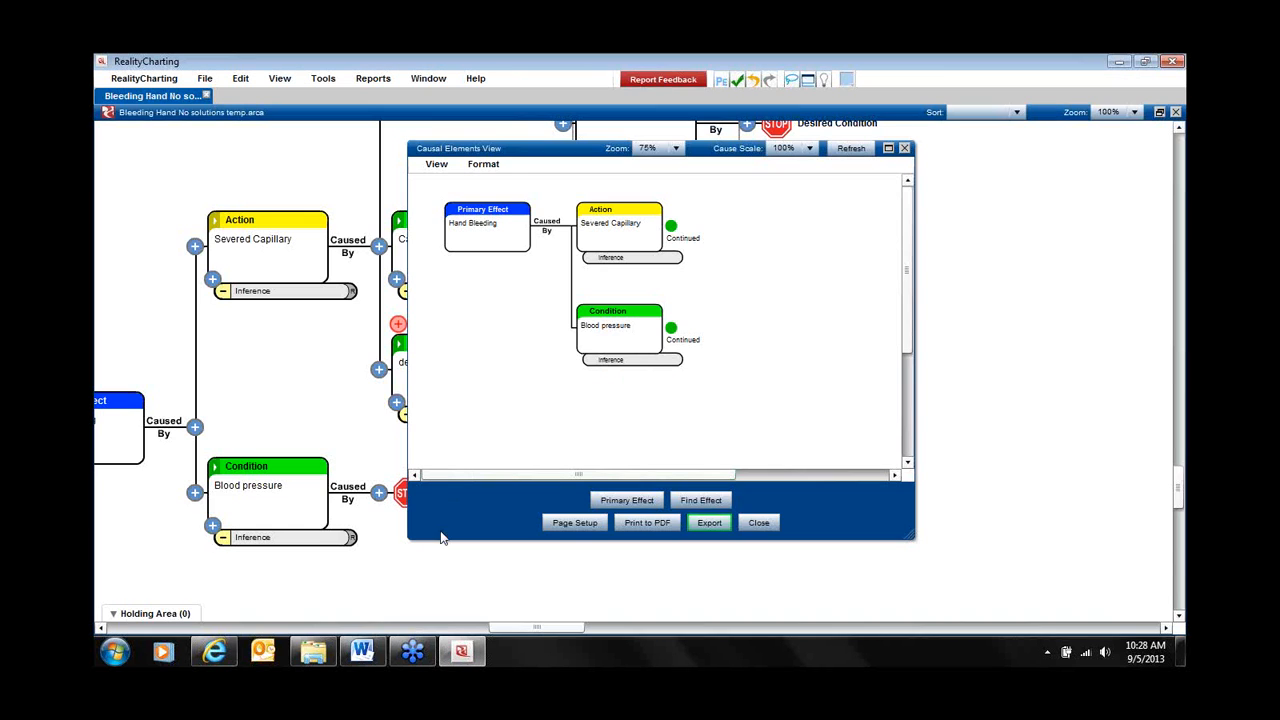
left_click(364, 652)
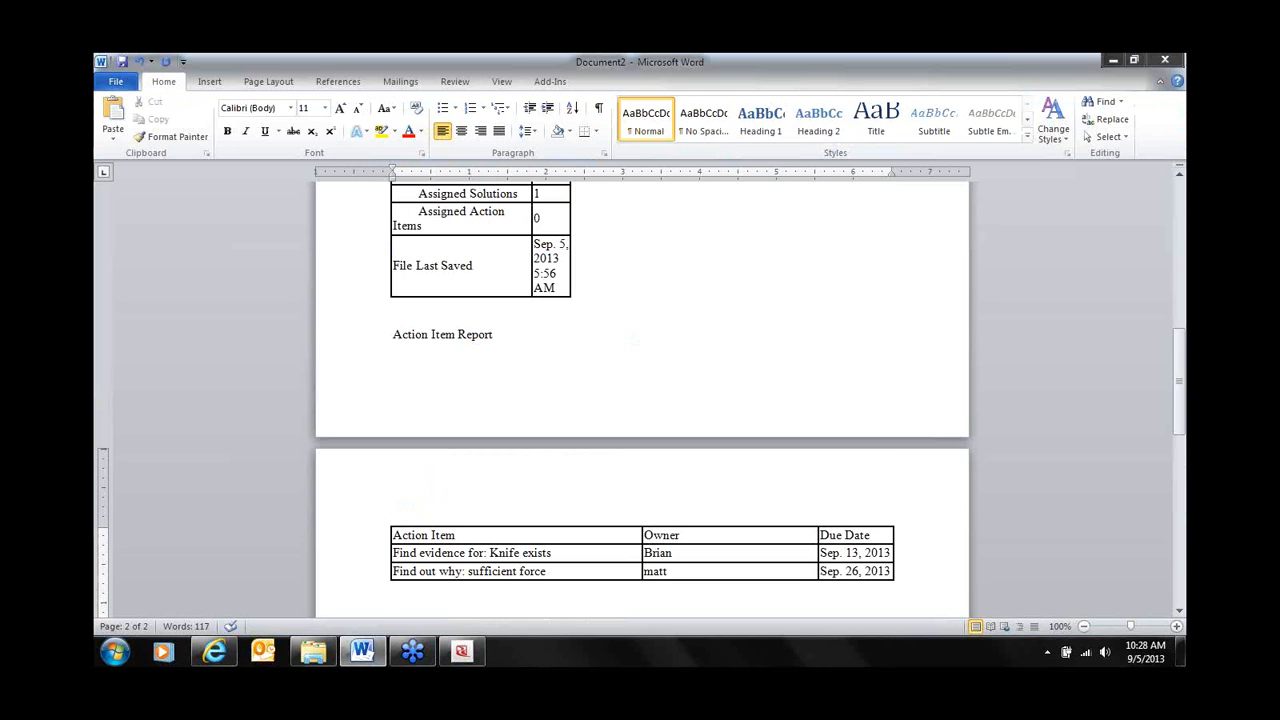
scroll(957, 519, "down", 1)
key("ctrl+v")
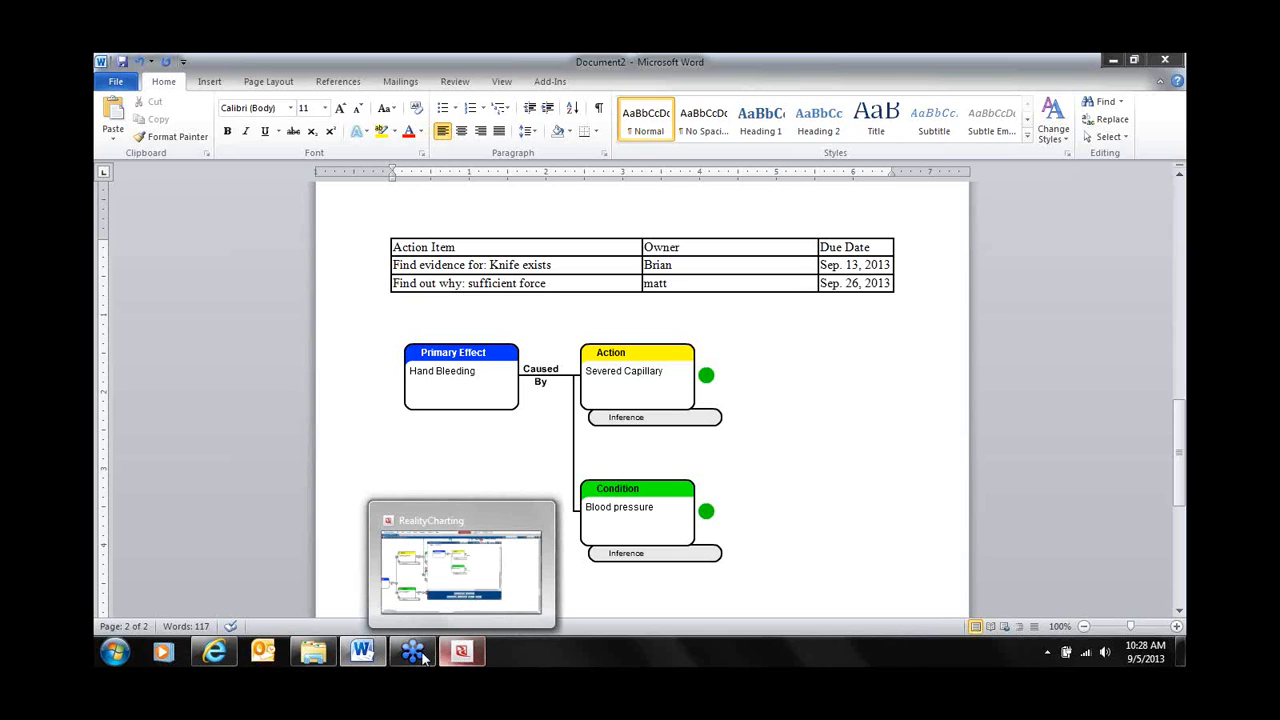
Switch back to RealityCharting and close the Causal Elements View.
left_click(455, 653)
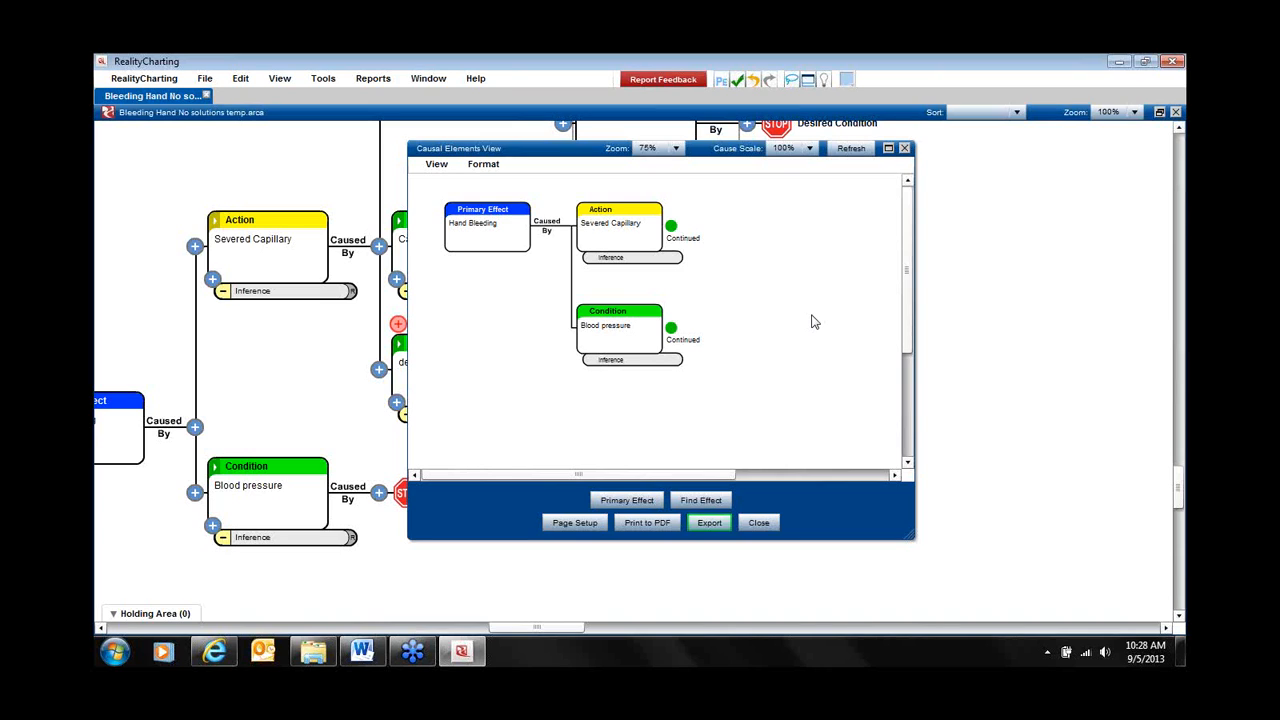
left_click(759, 523)
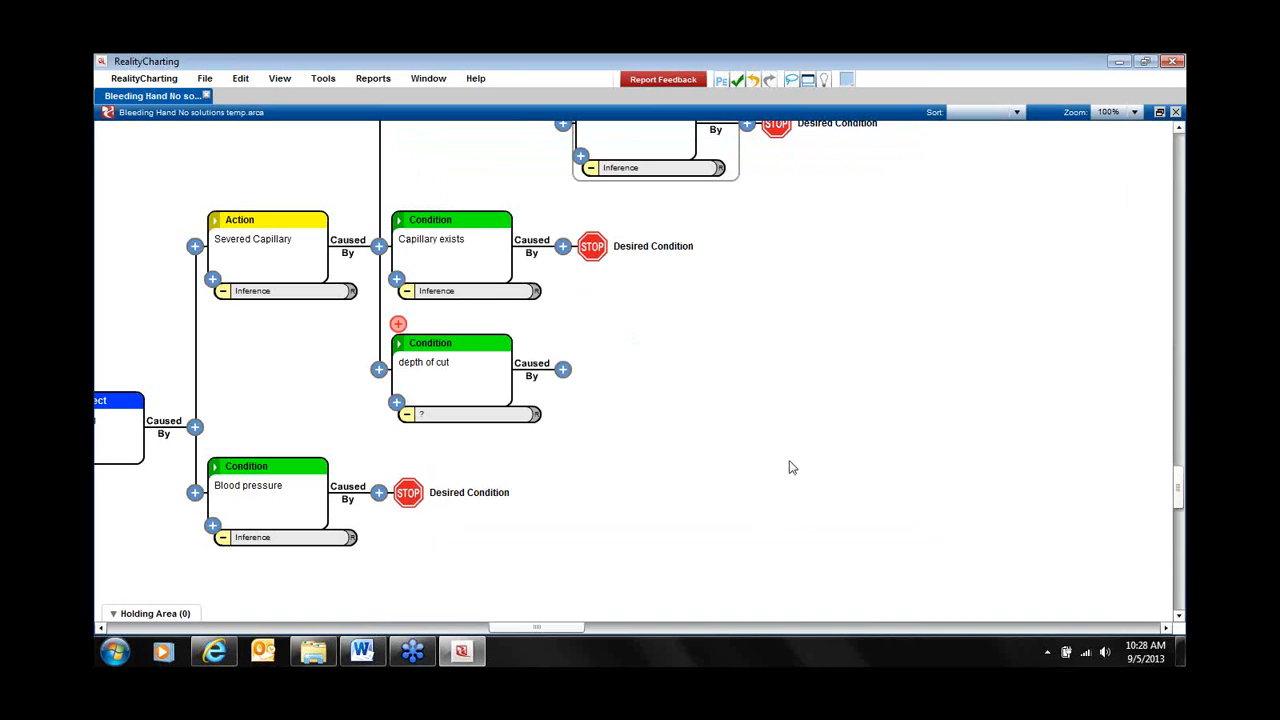
Add New Primary Effect as a reason for stopping on the Fish exists condition that causes Fish Bit Hook.
mouse_move(966, 311)
left_mouse_down()
mouse_move(934, 366)
mouse_move(813, 438)
mouse_move(755, 524)
left_mouse_up()
mouse_move(1069, 290)
left_mouse_down()
mouse_move(960, 471)
mouse_move(880, 538)
left_mouse_up()
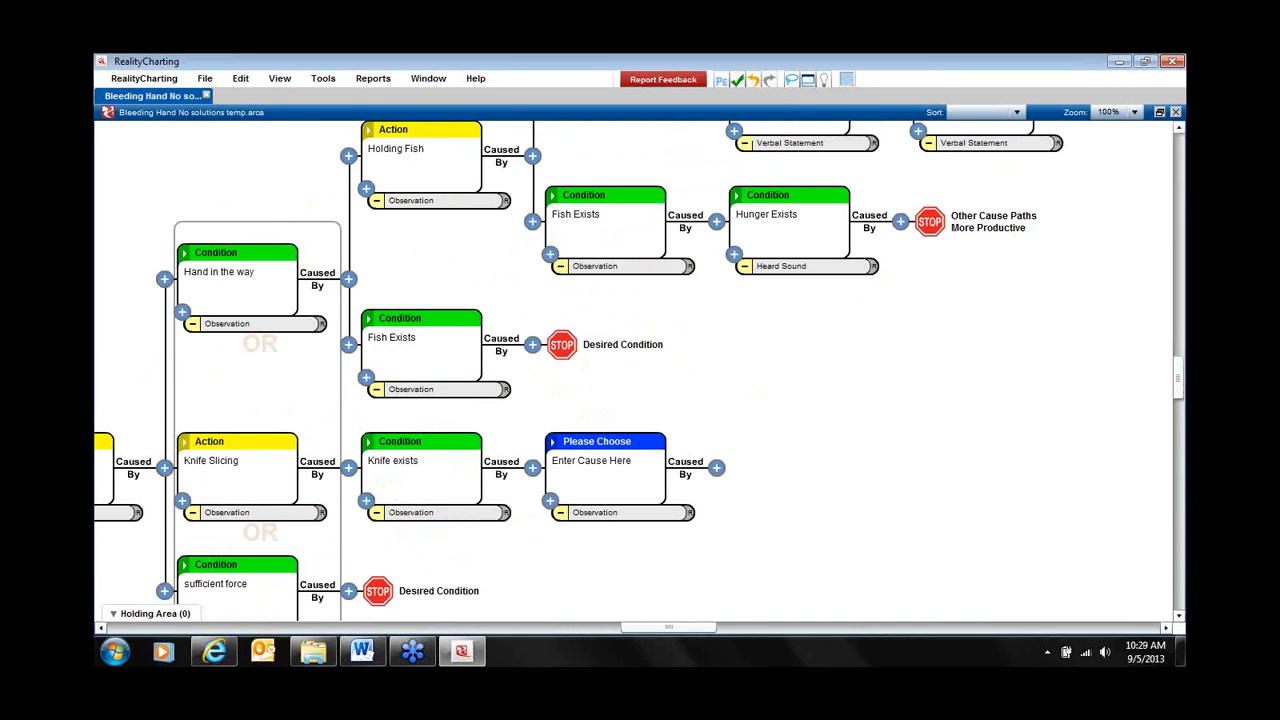
left_click_drag(1040, 317, 814, 486)
left_click_drag(1137, 348, 897, 477)
mouse_move(1013, 353)
left_mouse_down()
mouse_move(983, 378)
mouse_move(854, 417)
left_mouse_up()
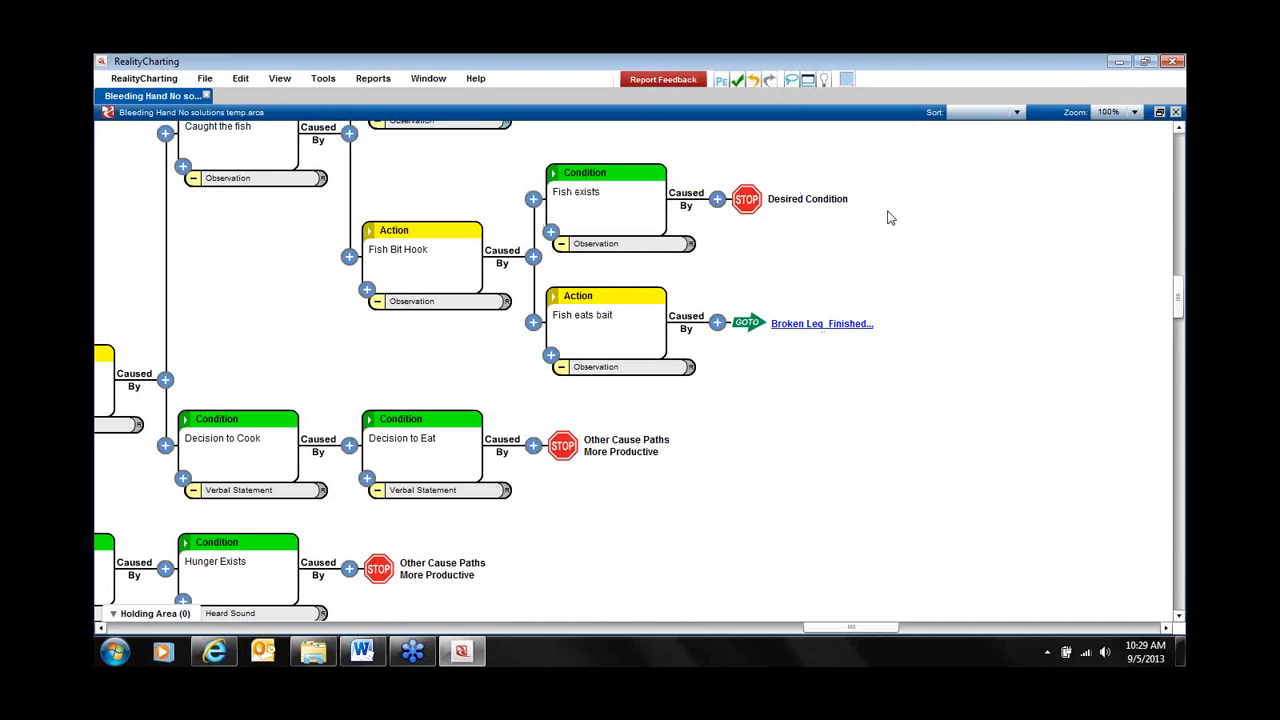
left_click(719, 200)
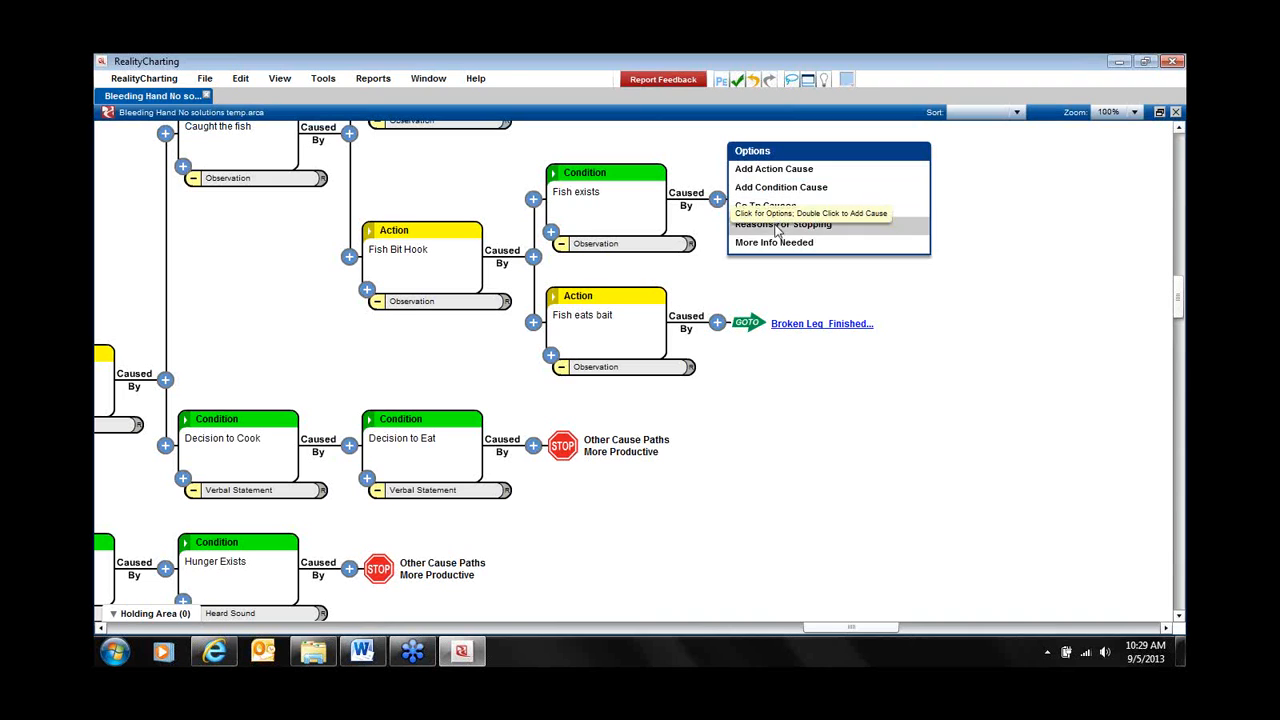
left_click(747, 199)
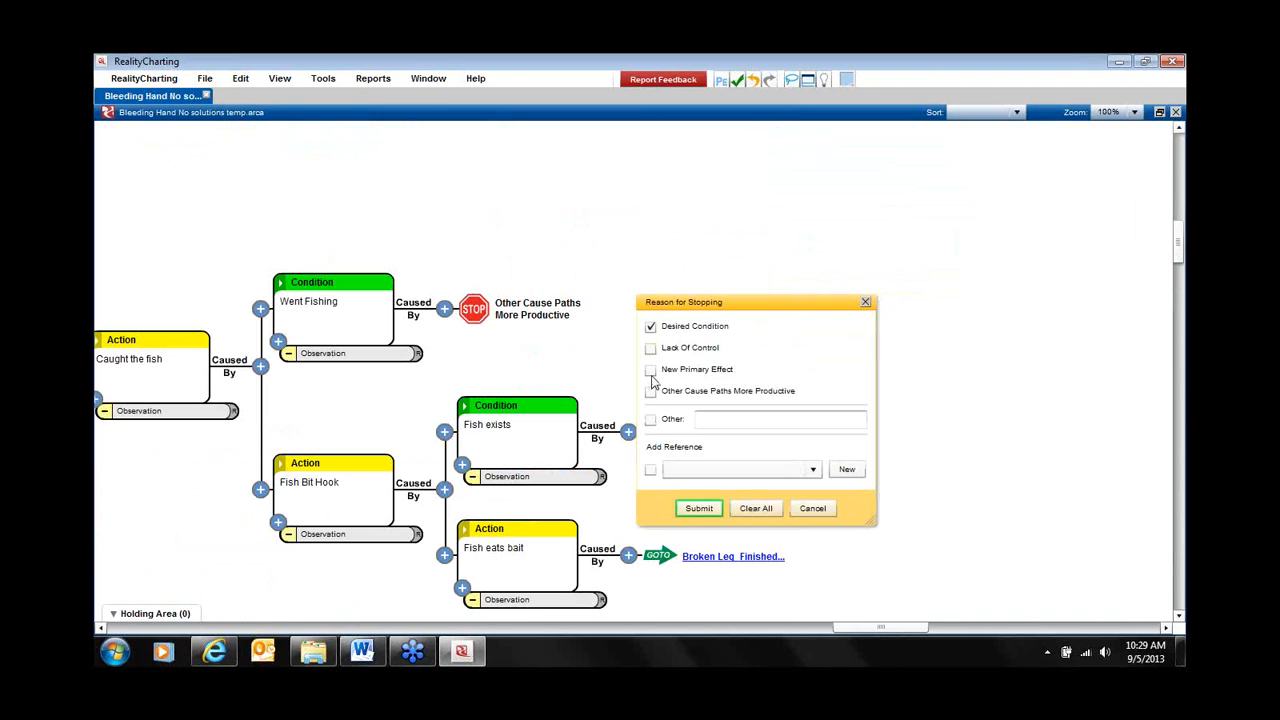
left_click(651, 371)
left_click(700, 509)
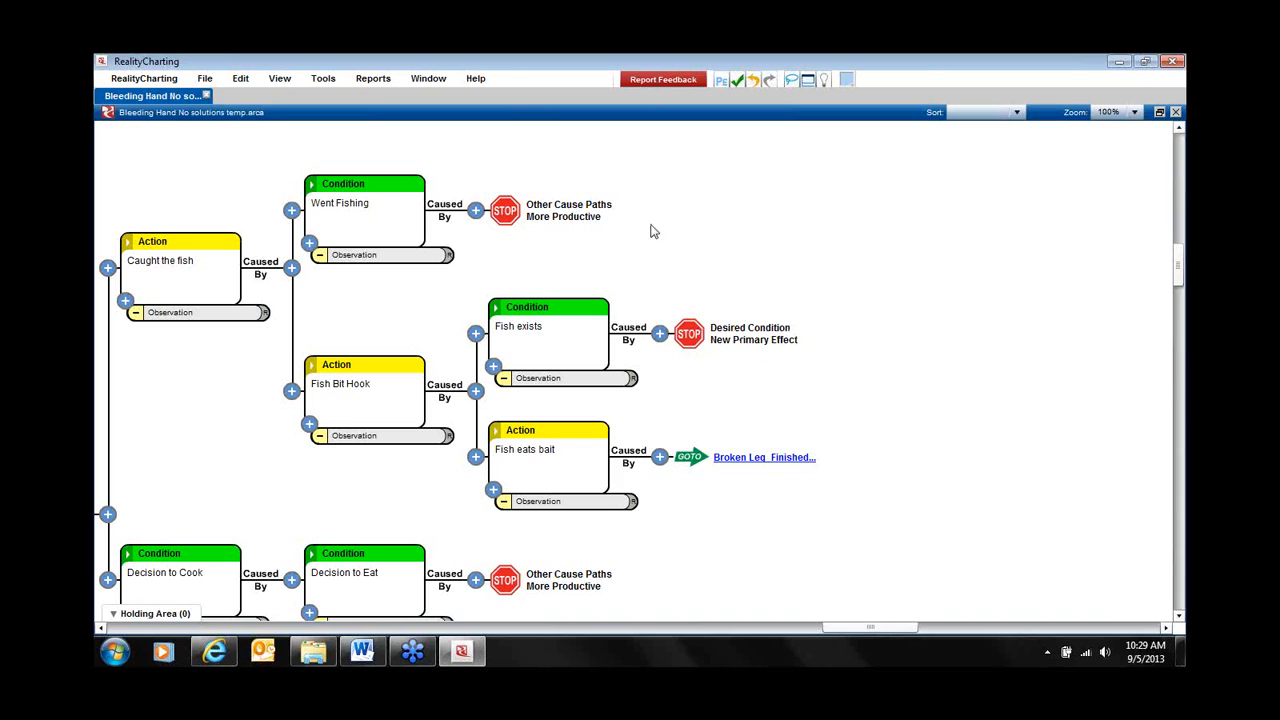
Link the file "Fish exists" from the Apollo > Webinar documents folder as the Go To cause of the Fish exists condition.
left_click(660, 334)
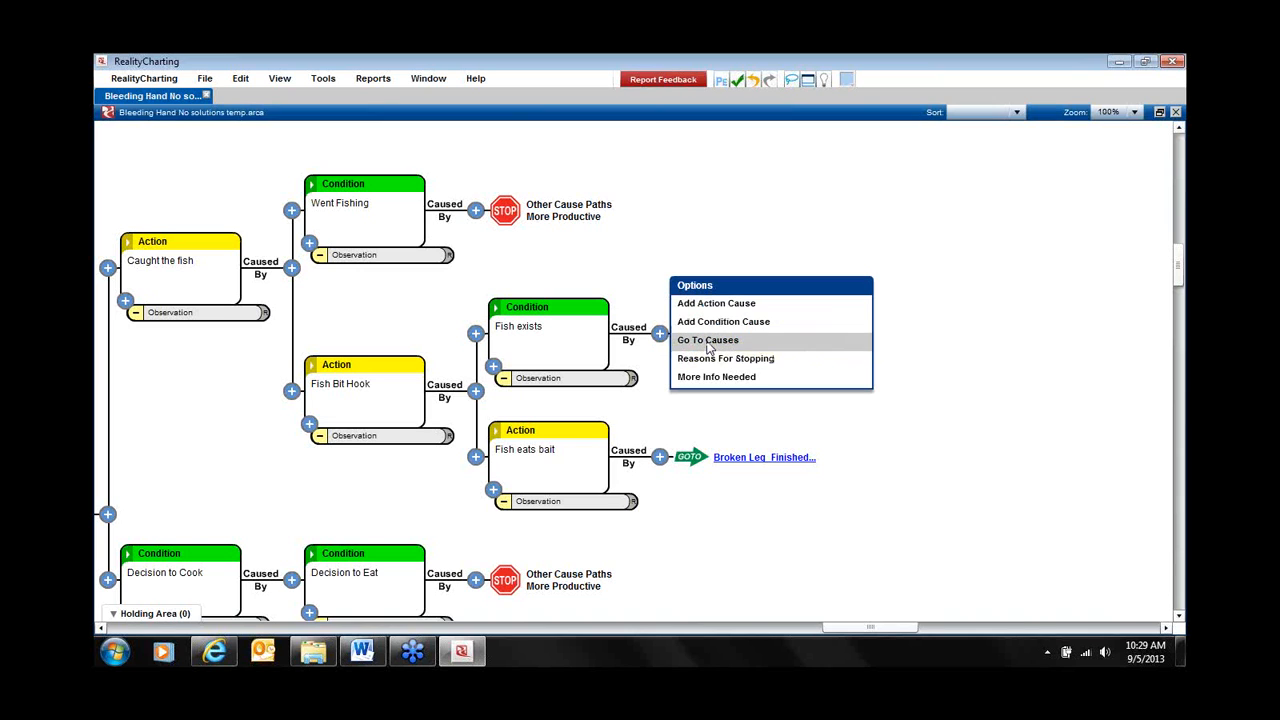
left_click(708, 340)
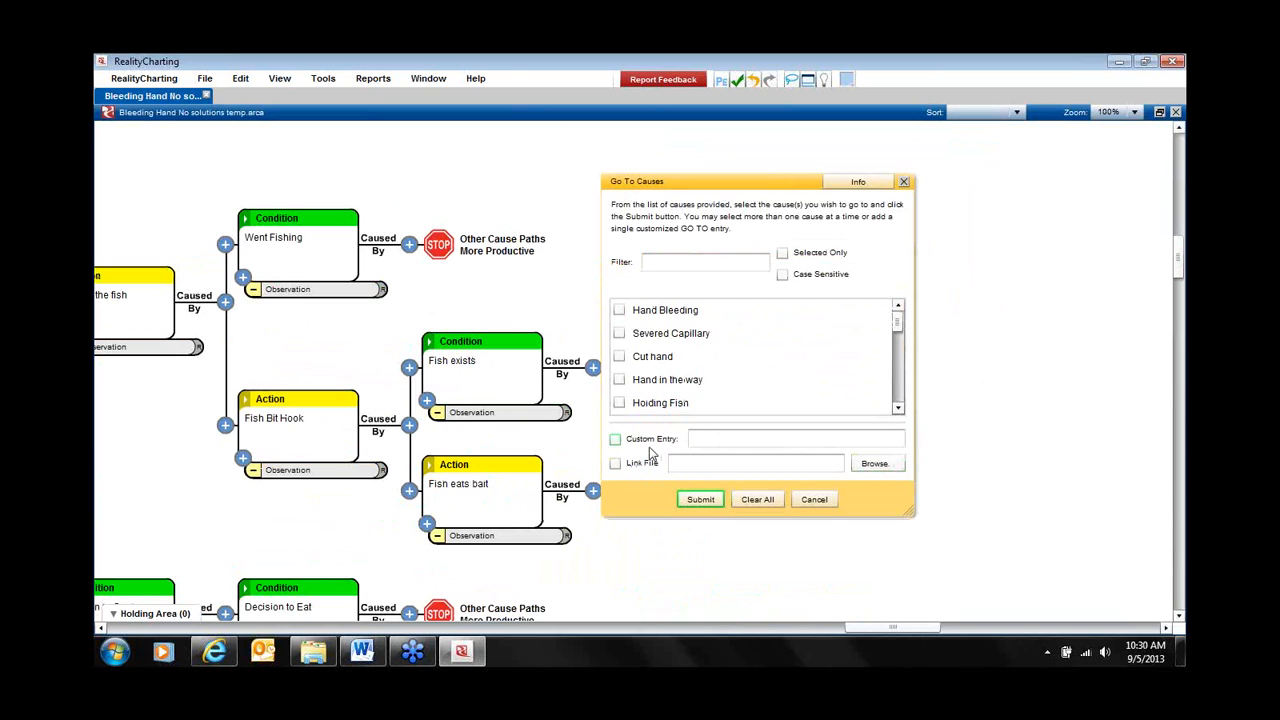
left_click(616, 464)
left_click(875, 464)
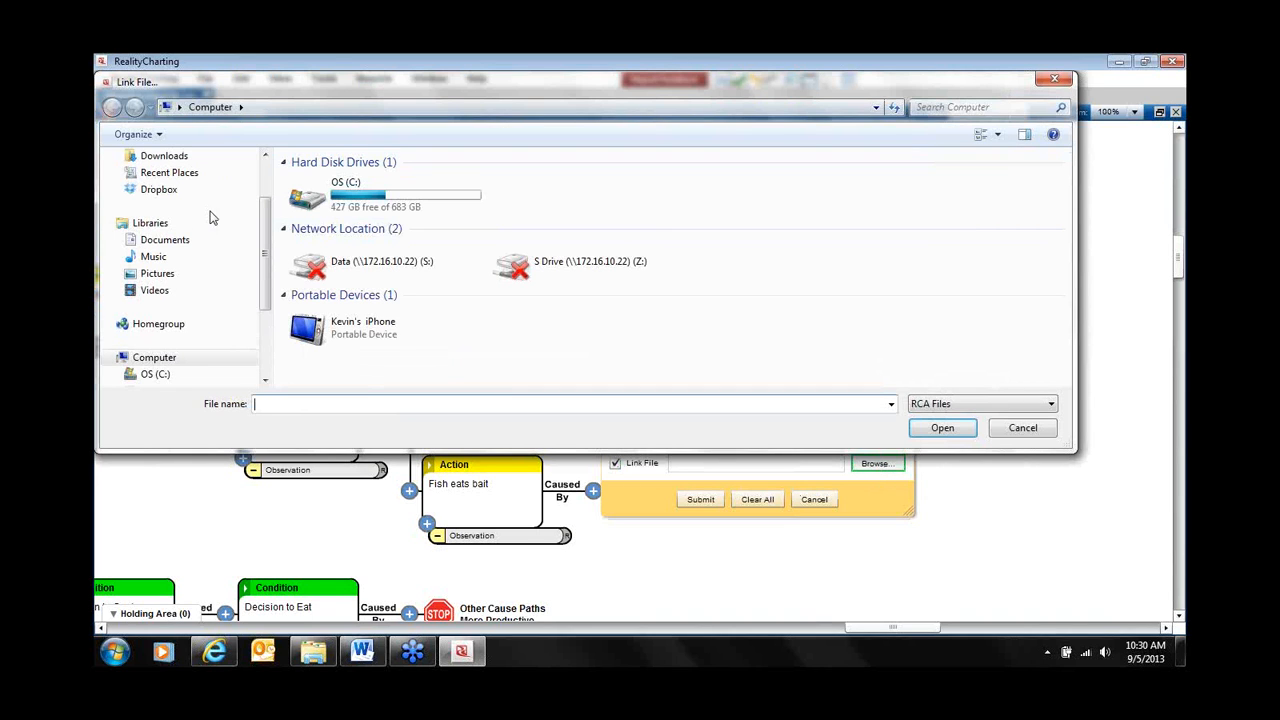
left_click(127, 241)
left_click(128, 256)
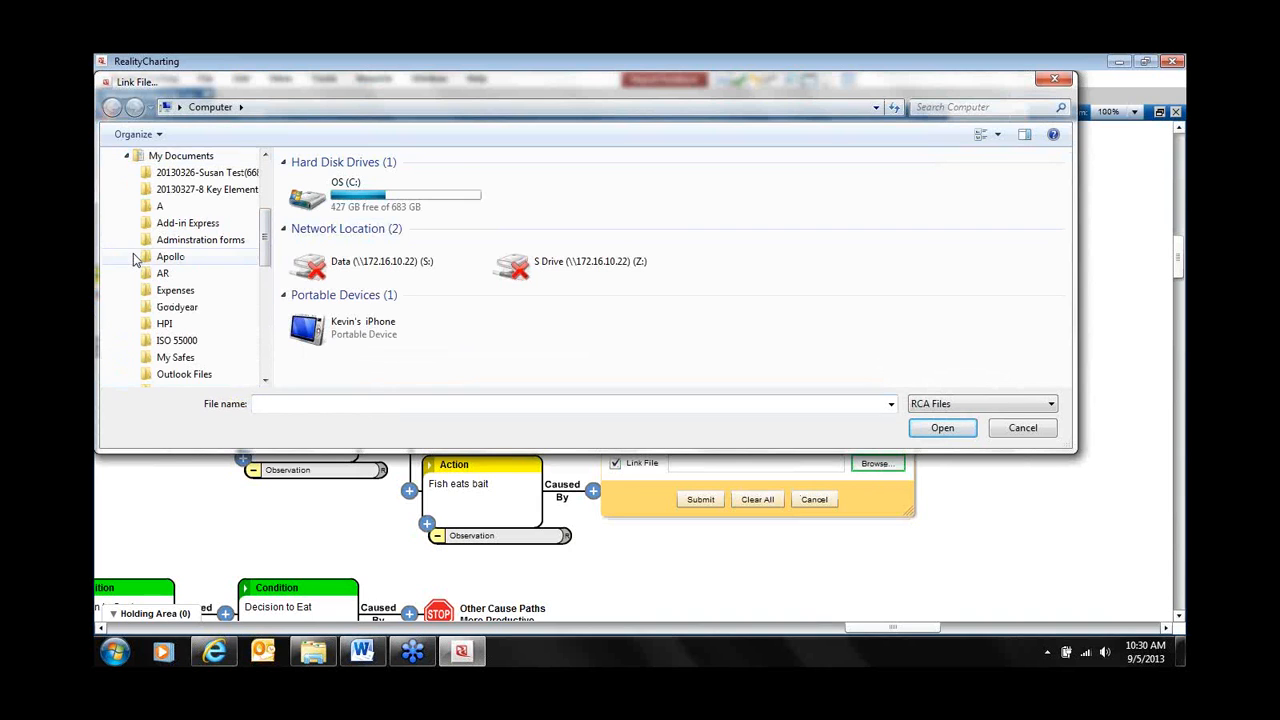
left_click(135, 257)
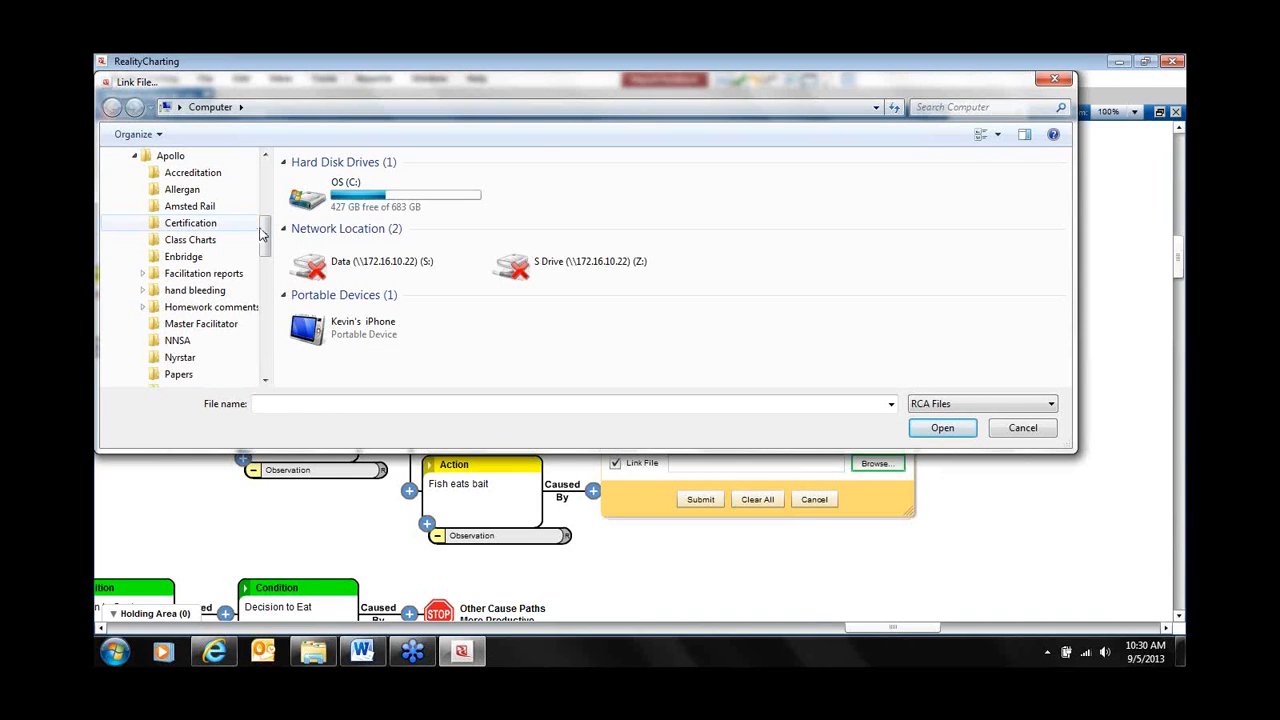
left_click_drag(265, 235, 265, 268)
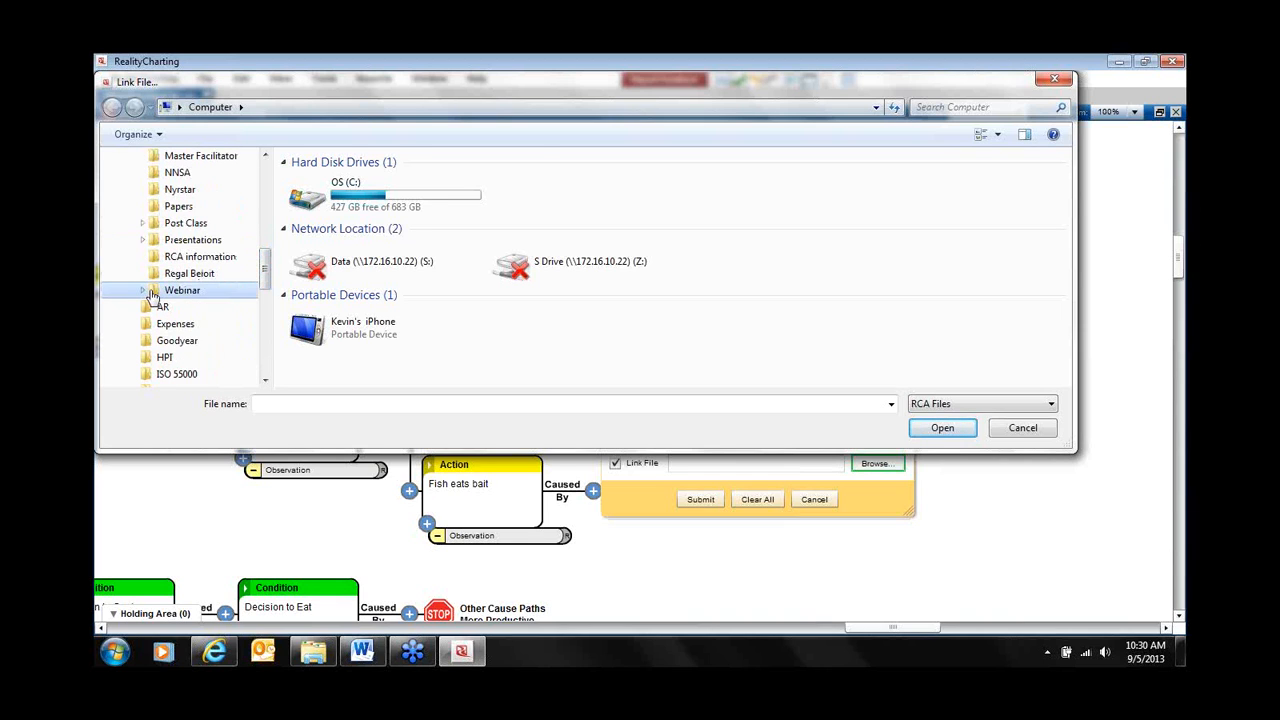
left_click(151, 291)
left_click(320, 260)
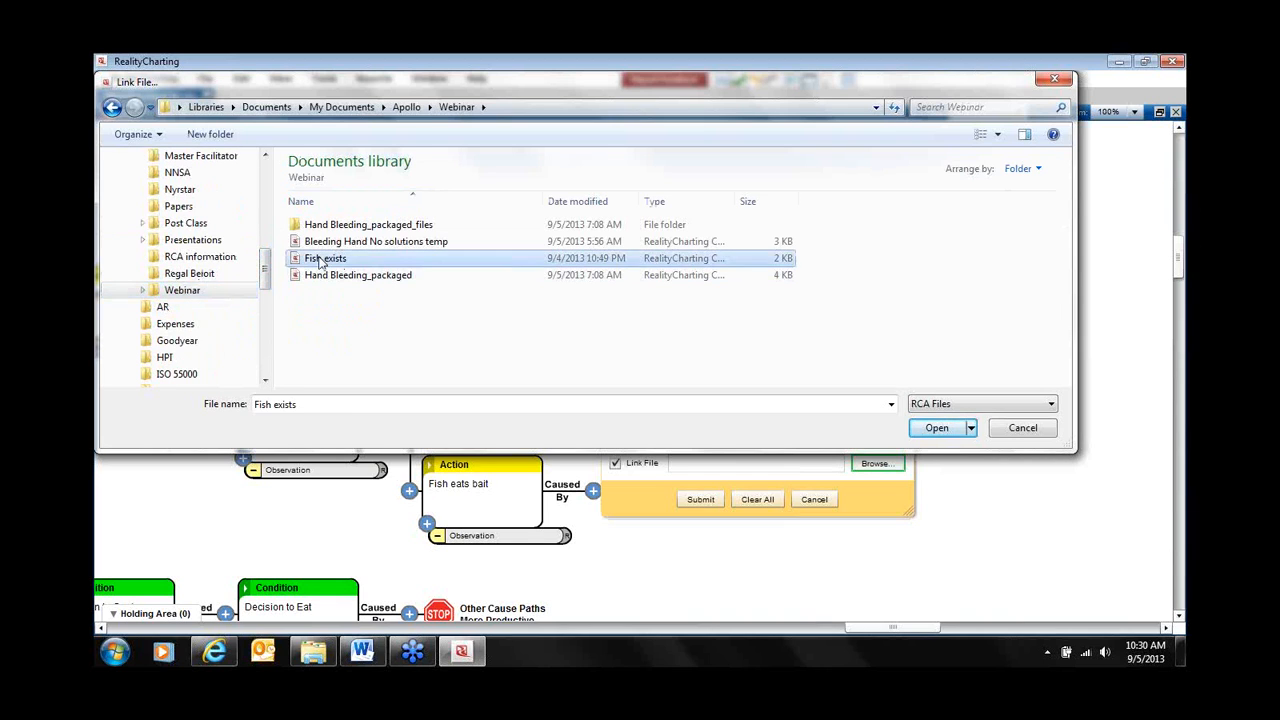
left_click(938, 430)
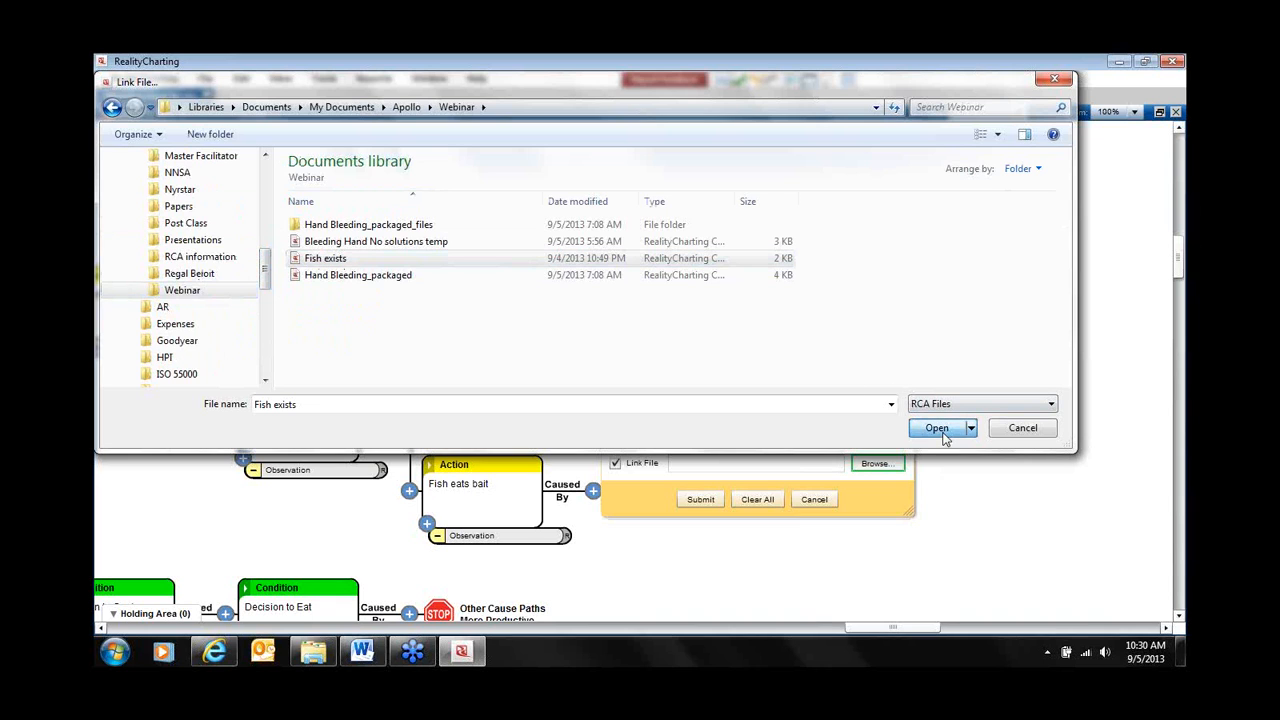
left_click(701, 500)
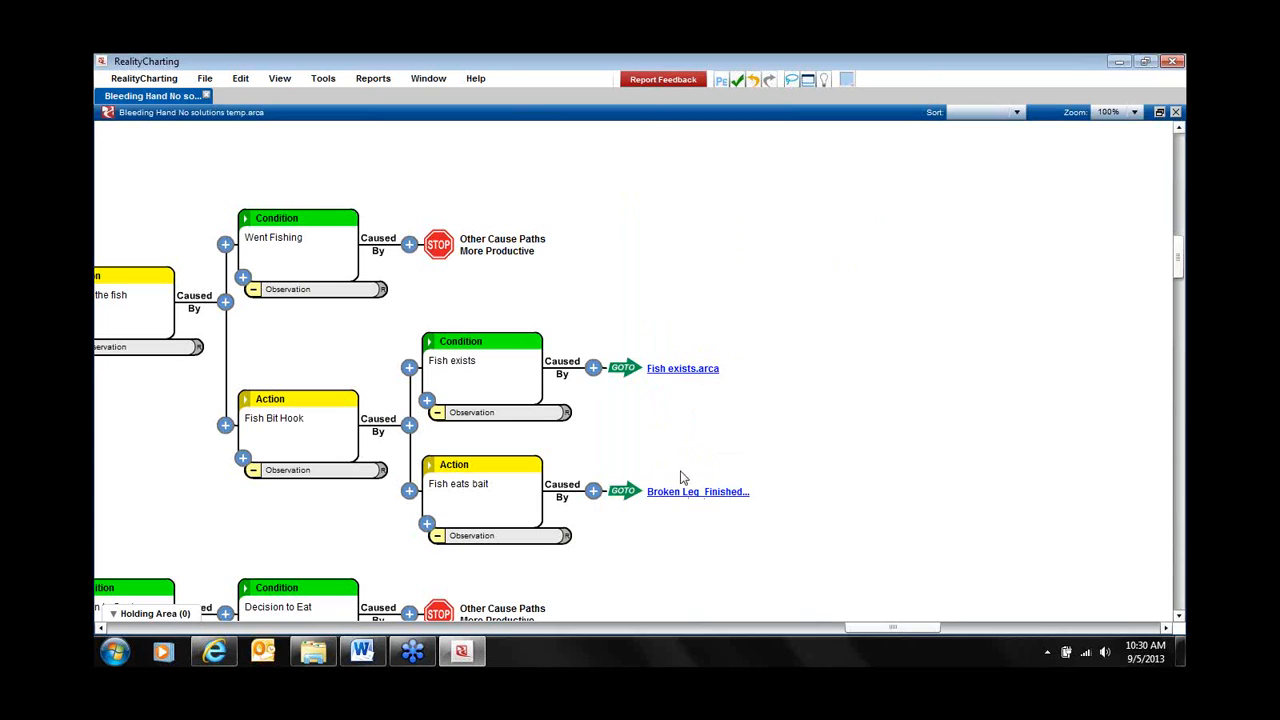
Follow the Fish exists.arca link, close its Information window to view the chart, and return to the Bleeding Hand chart.
mouse_move(350, 197)
left_click(690, 369)
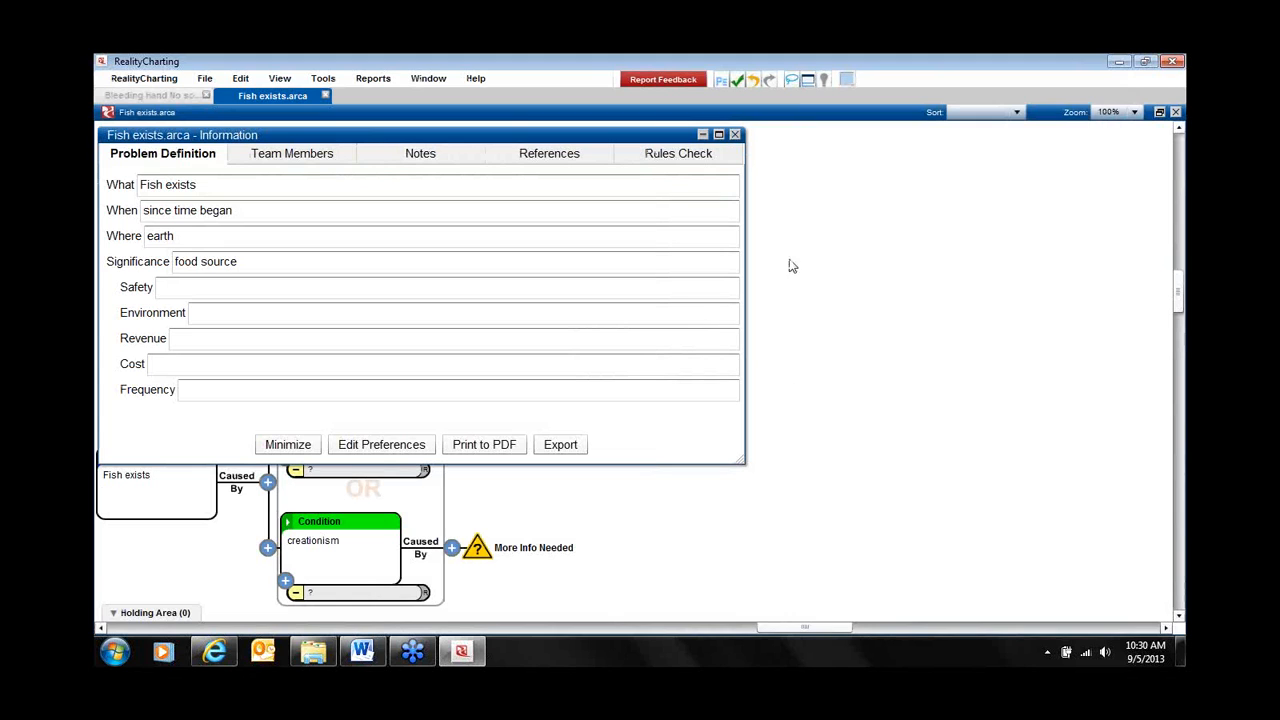
left_click(735, 134)
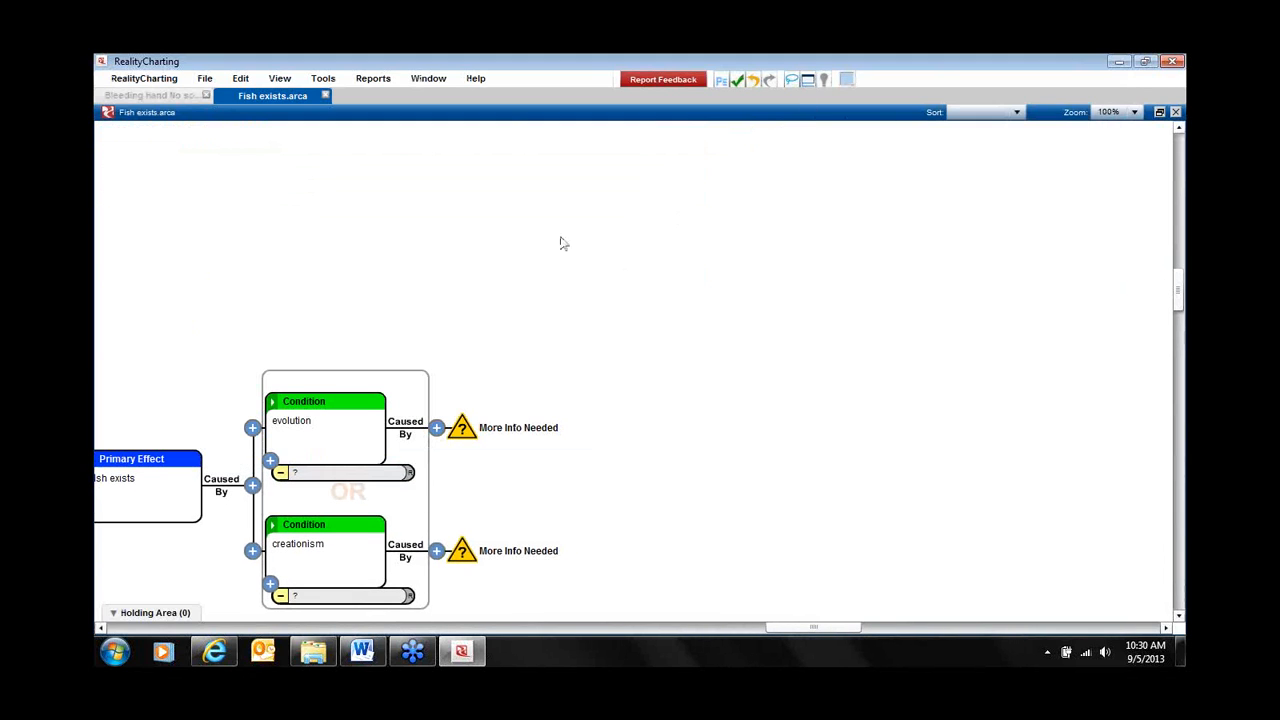
left_click_drag(194, 294, 354, 224)
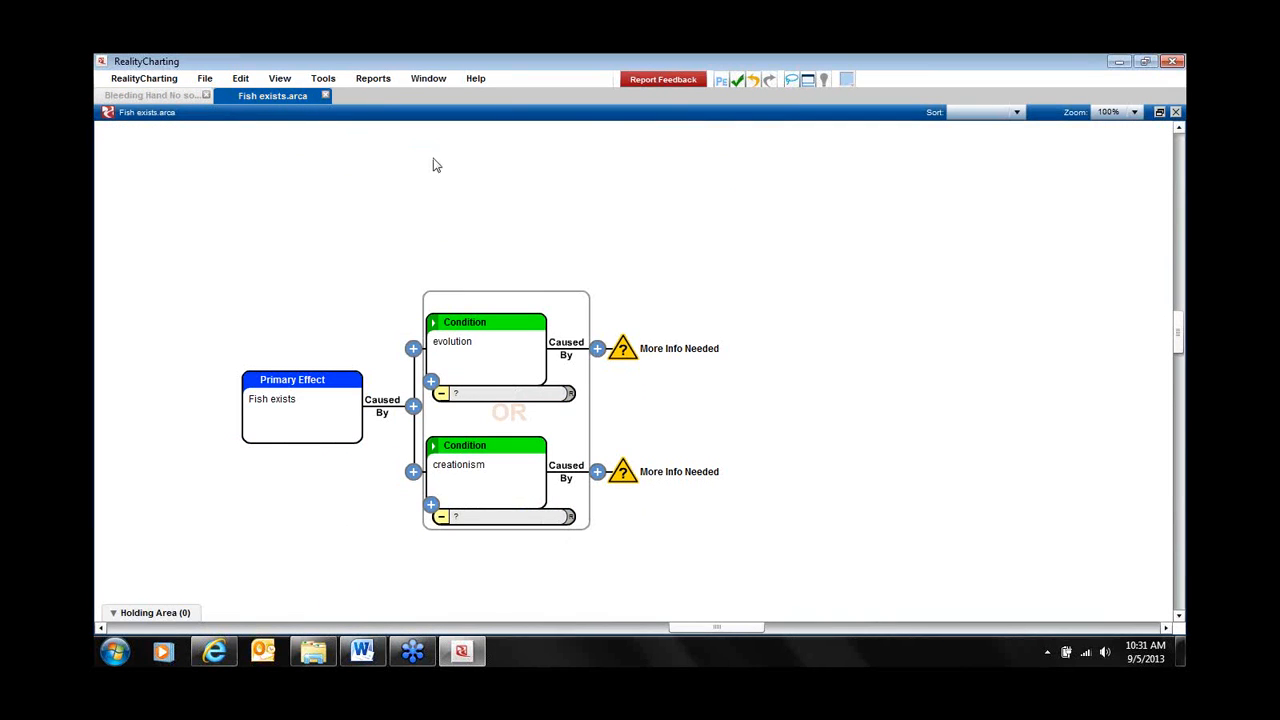
left_click(170, 100)
left_click(268, 96)
left_click(186, 98)
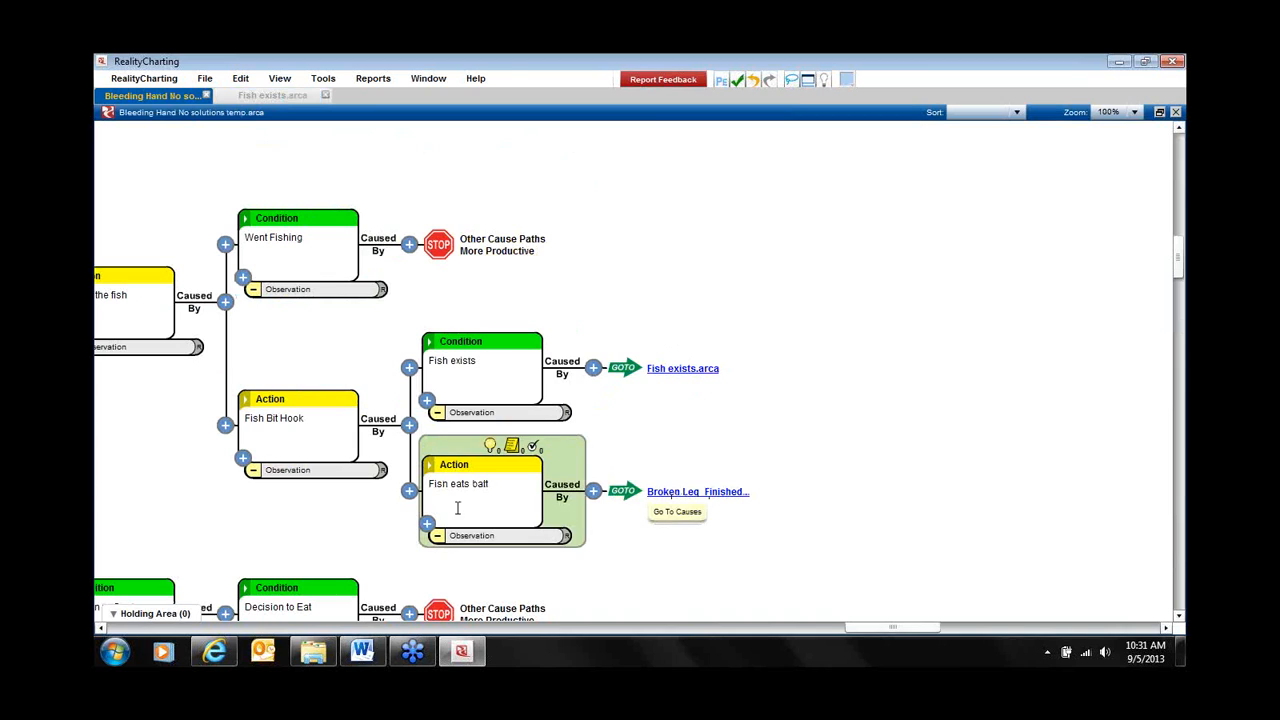
Follow the Broken Leg_Finished link from Fish eats bait, close its Information window, and return to the Bleeding Hand chart.
left_click(698, 496)
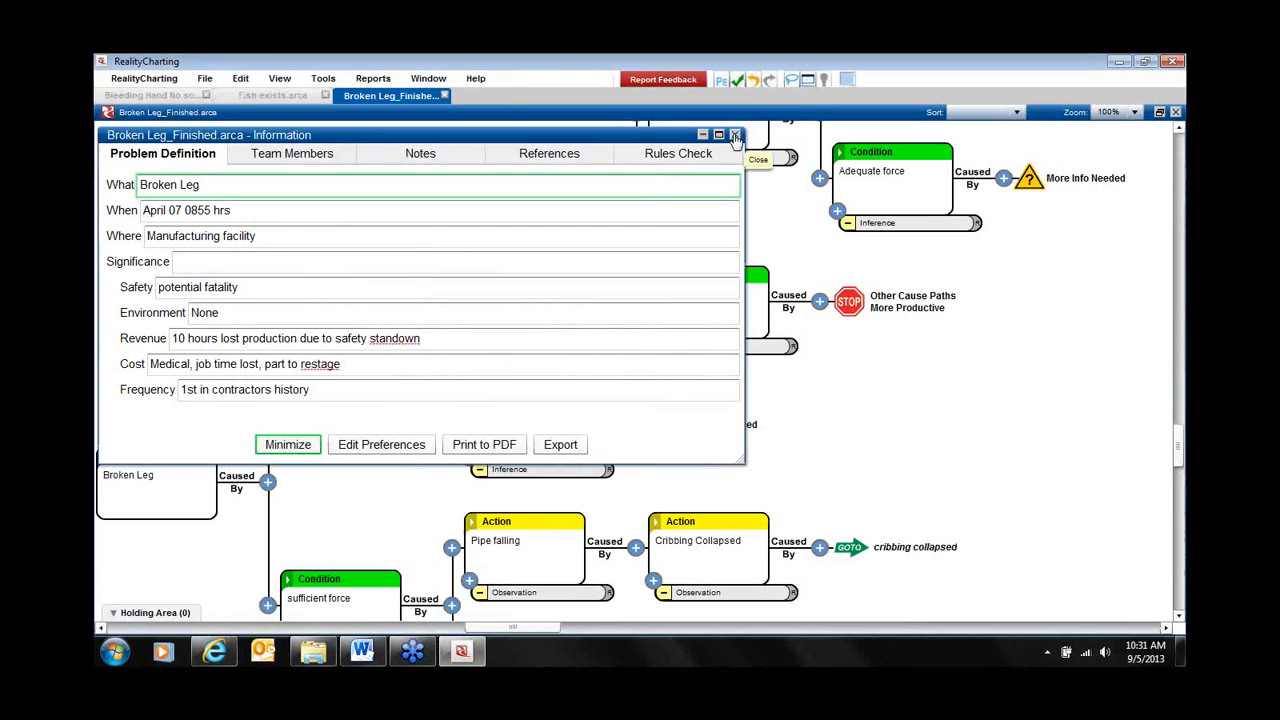
left_click(735, 135)
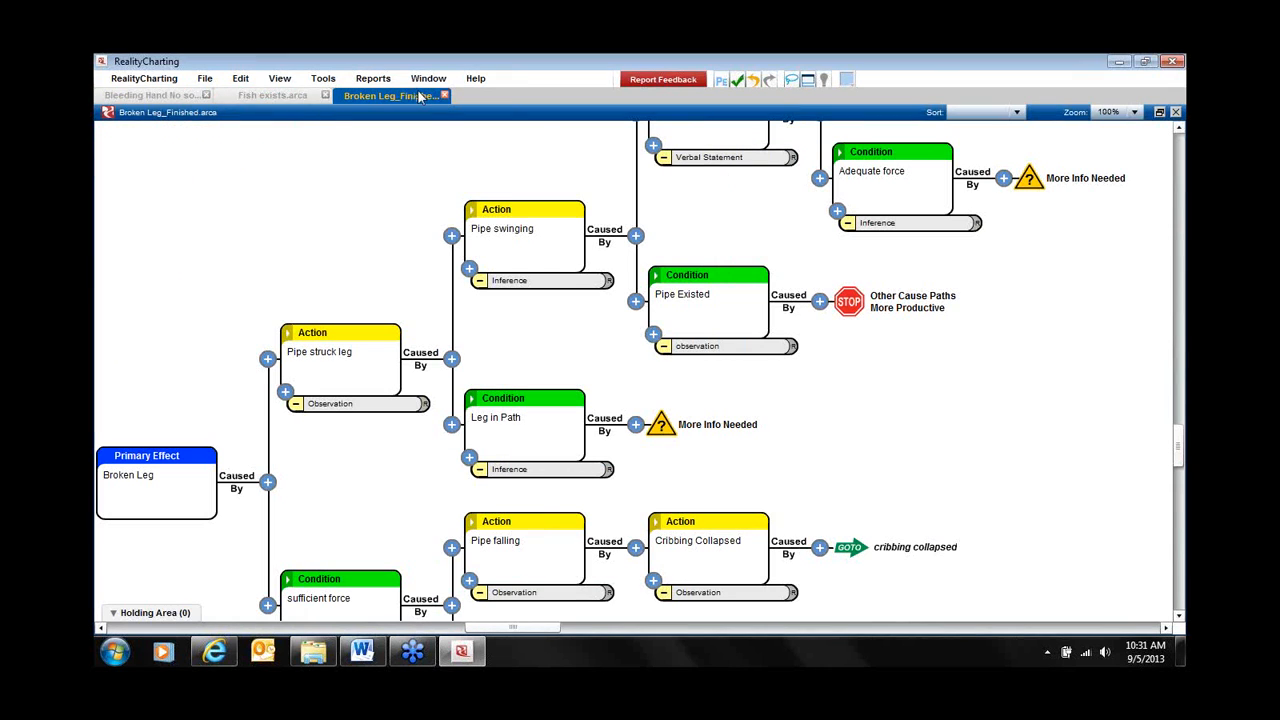
left_click(155, 95)
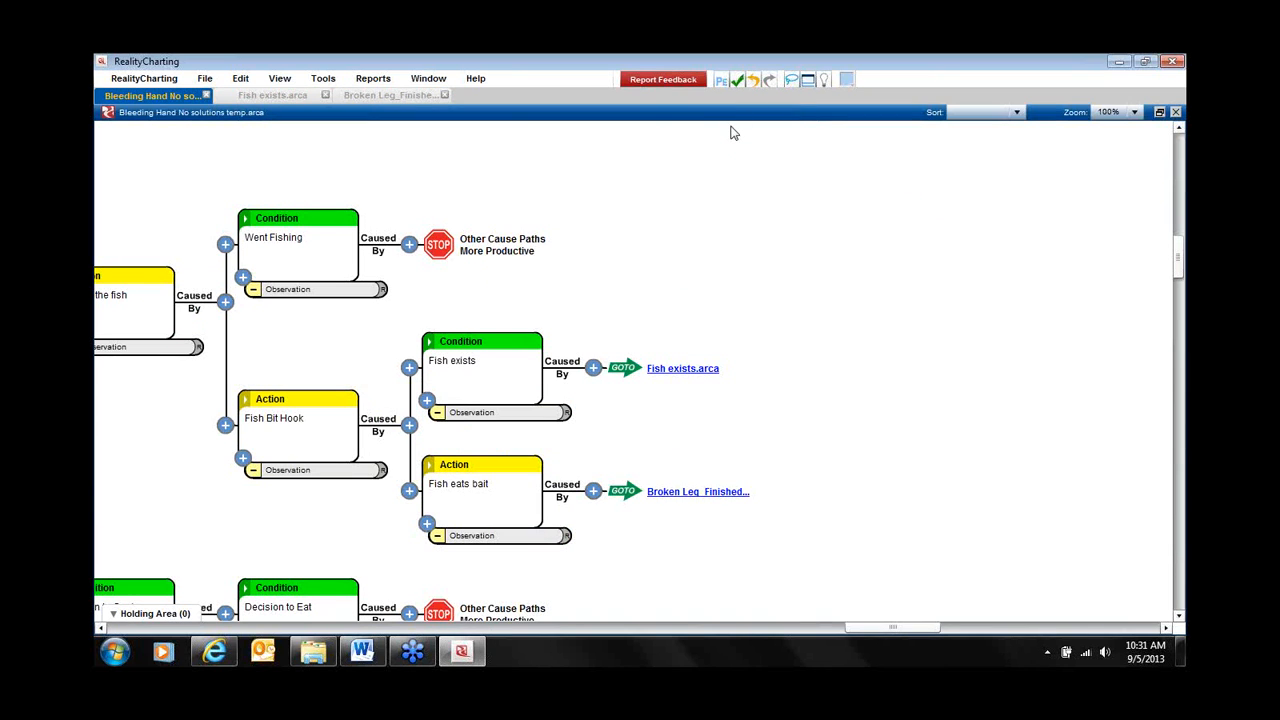
Jump to the primary effect Hand Bleeding and review the cause paths leading to Cut hand.
left_click(722, 84)
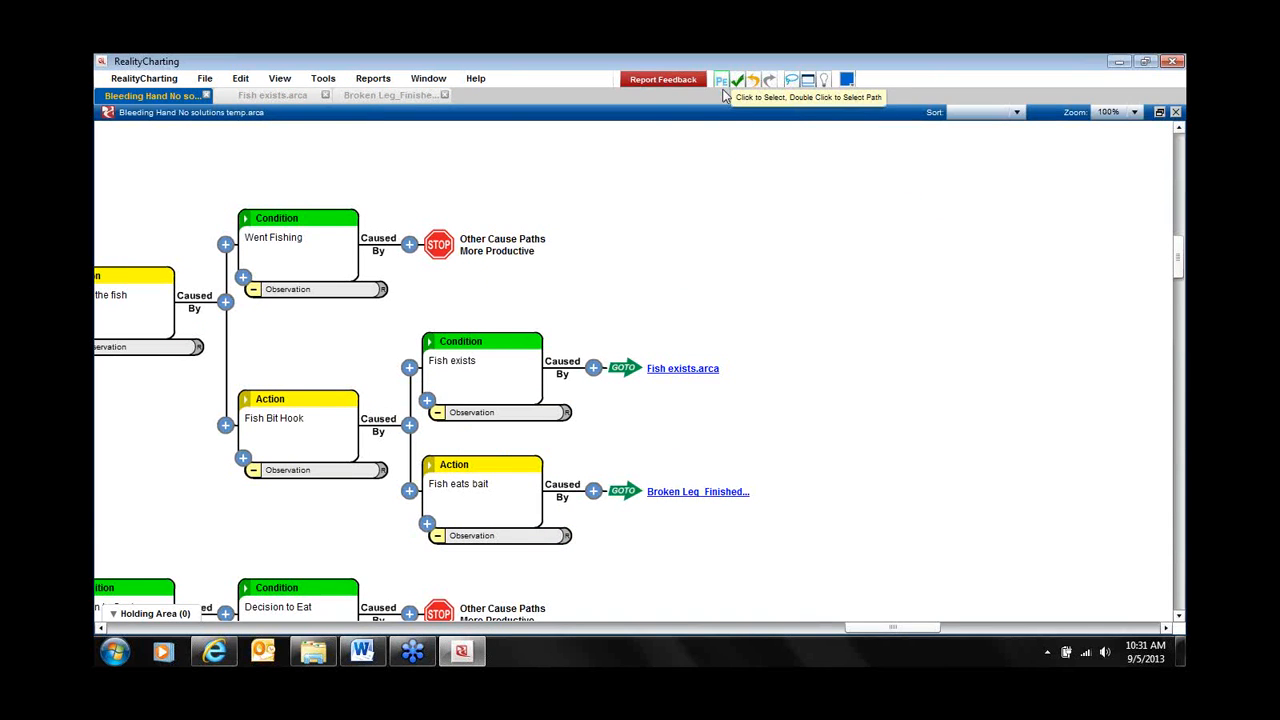
left_click(722, 84)
left_click_drag(841, 415, 894, 483)
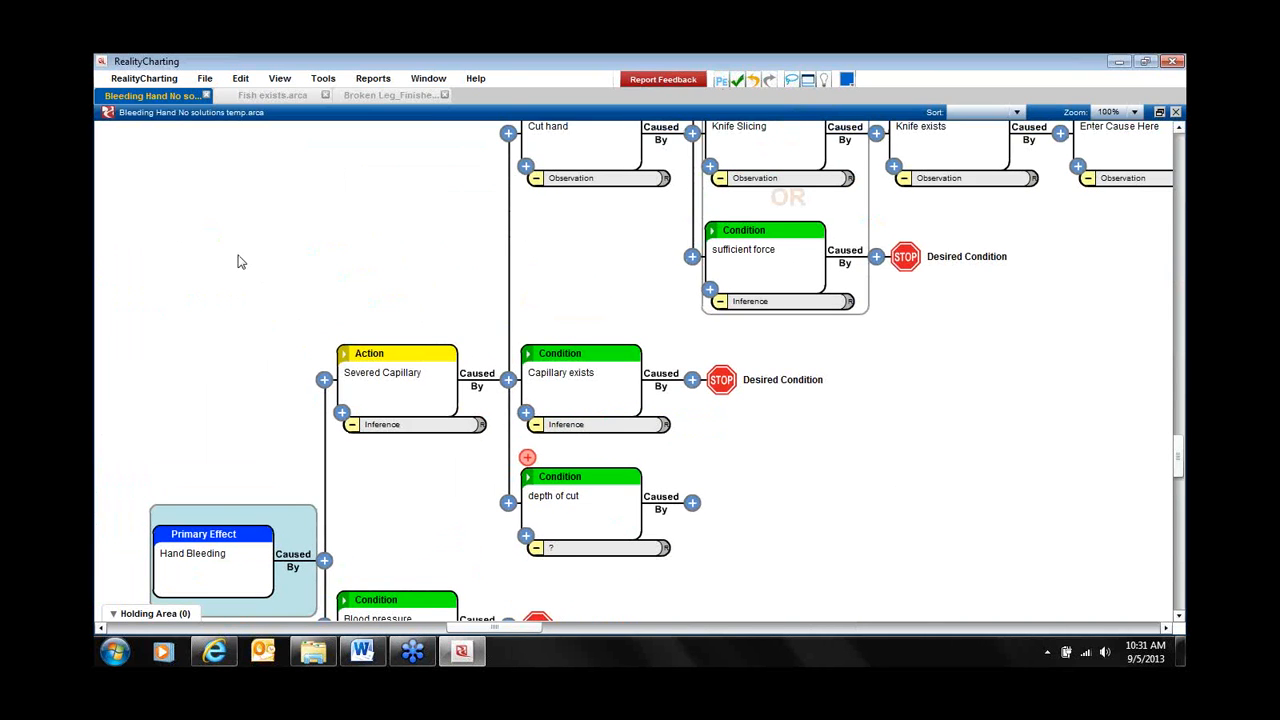
left_click_drag(190, 355, 143, 240)
left_click_drag(1003, 334, 686, 666)
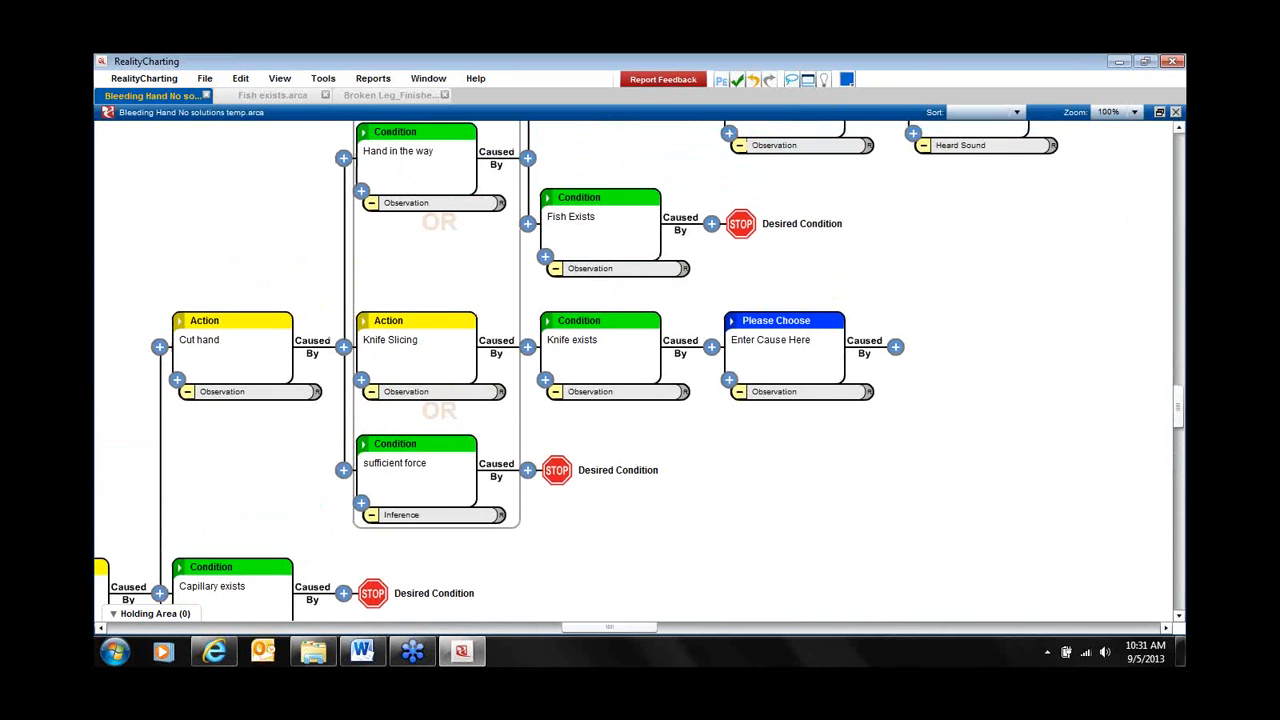
left_click_drag(1031, 371, 1014, 432)
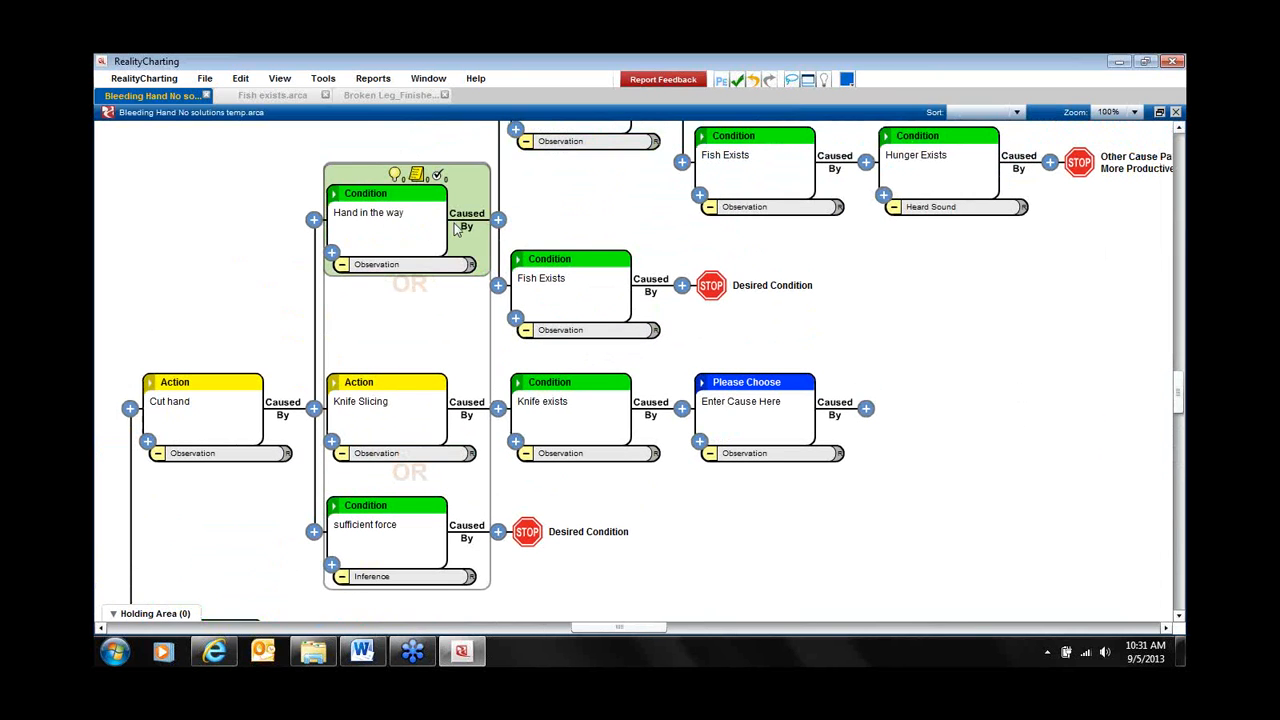
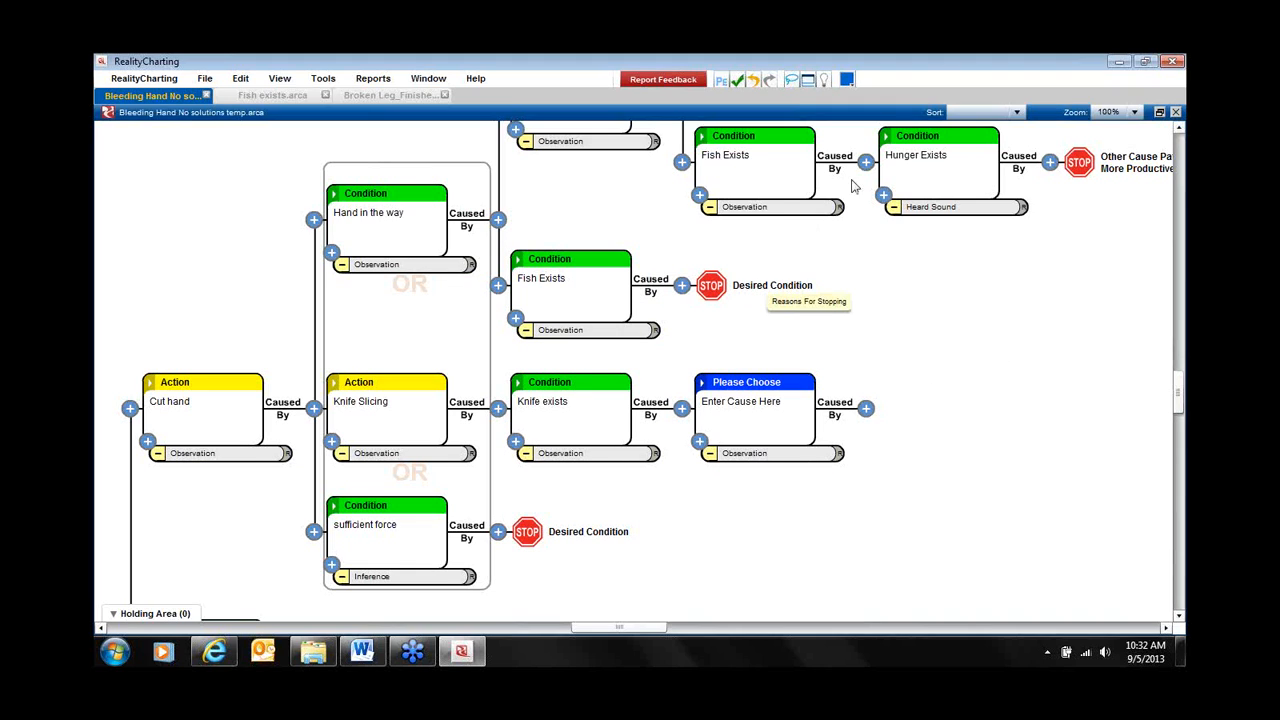
Open the Wizard, view its Step 3 Identify Solutions for the Fish exists cause, and close both windows.
left_click(281, 80)
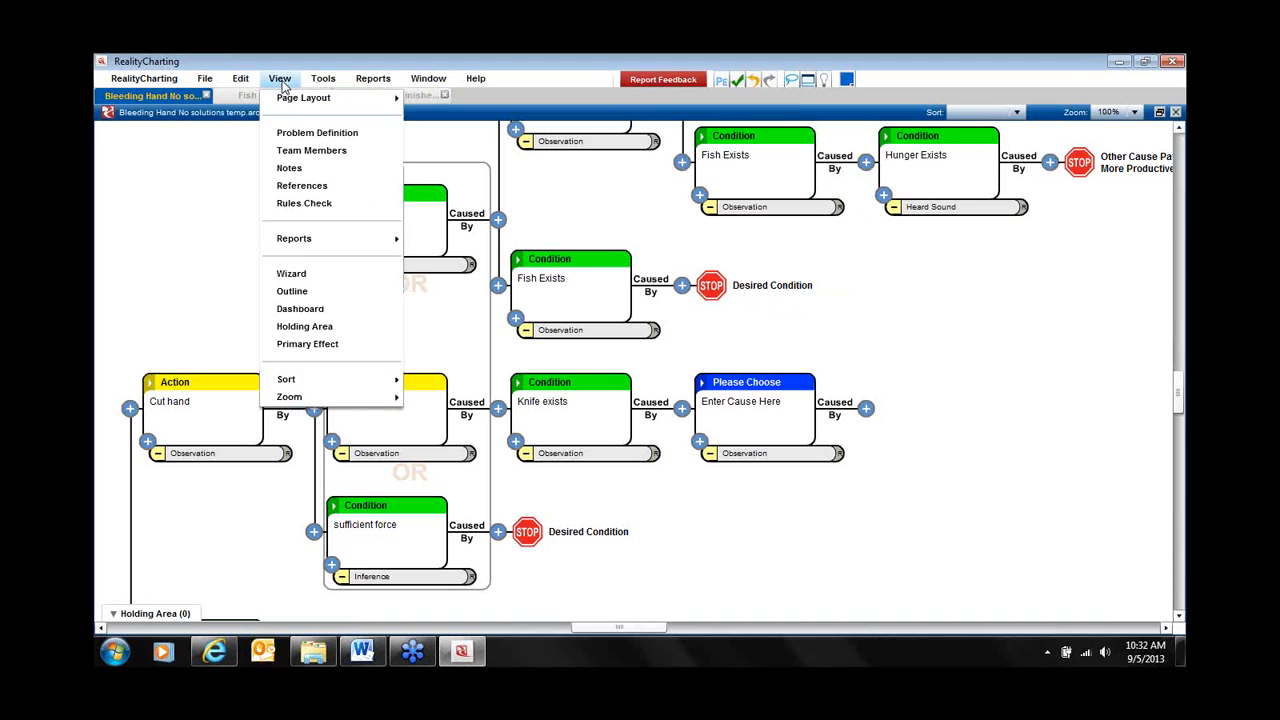
left_click(316, 277)
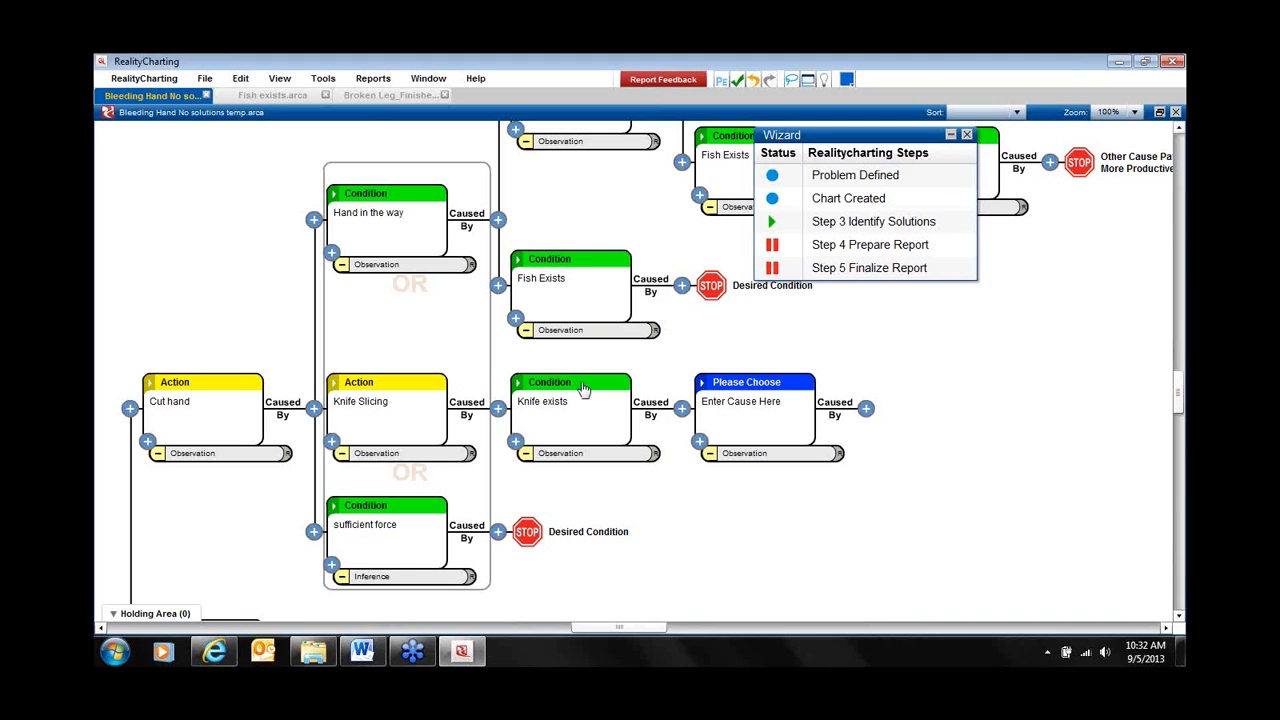
left_click(848, 224)
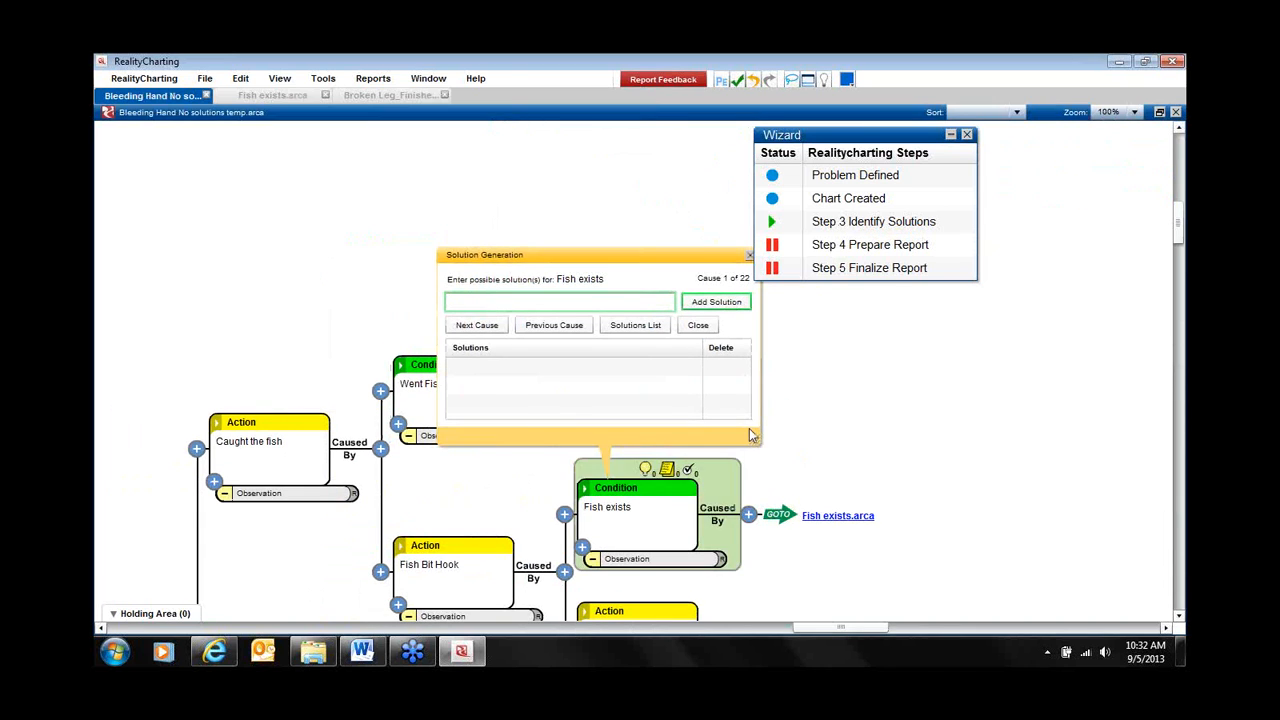
left_click(967, 135)
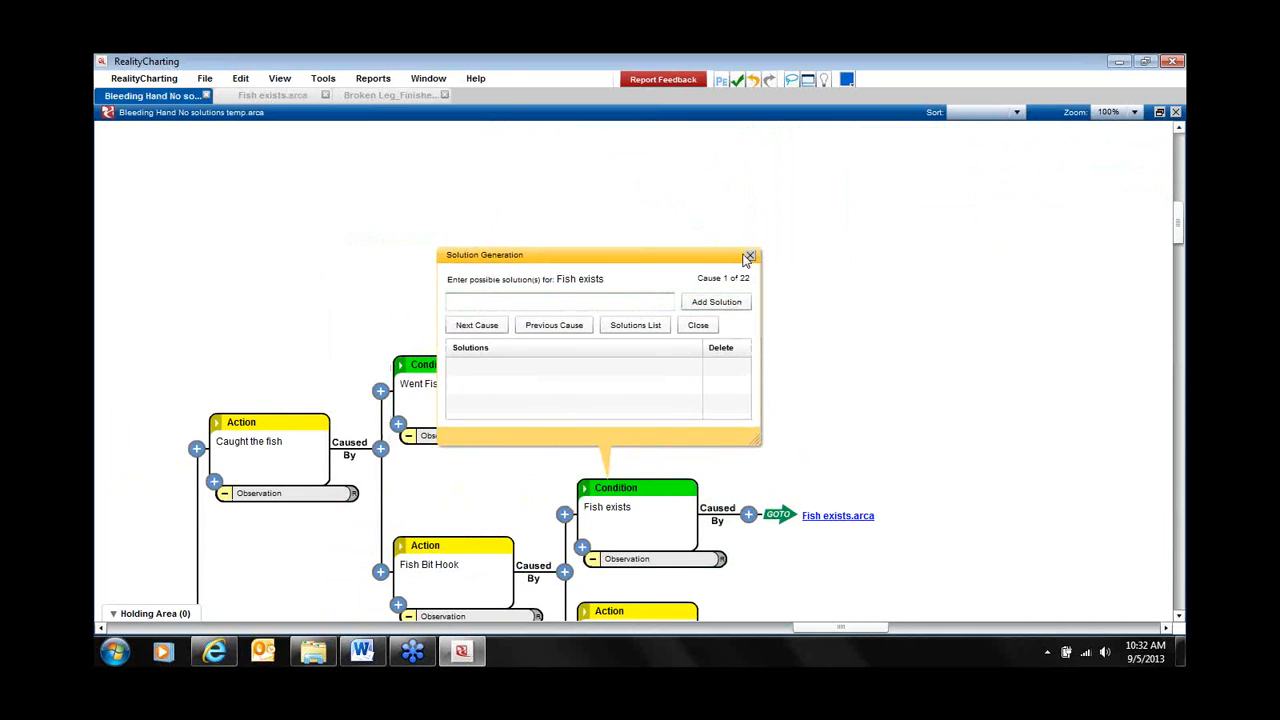
left_click(750, 255)
Use Solution Generation to add "kill all the fish" for Fish exists and "don't use bait" for Fish eats bait.
left_click(326, 80)
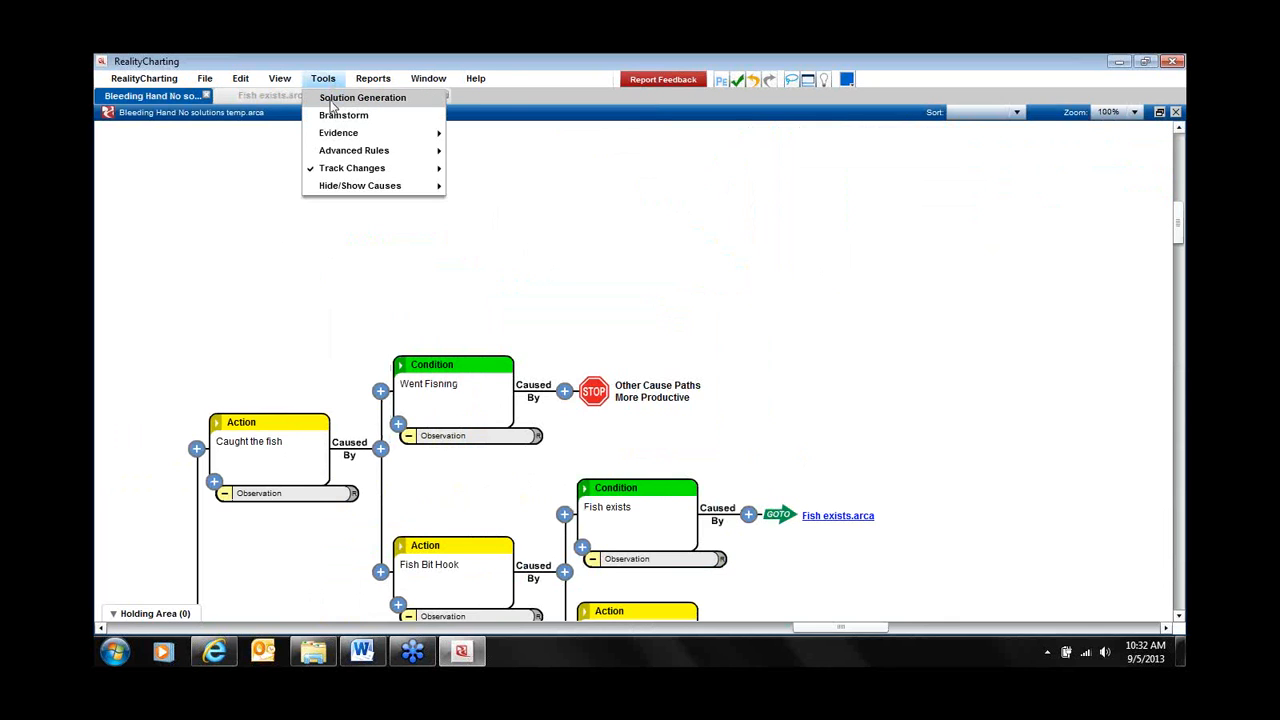
left_click(334, 100)
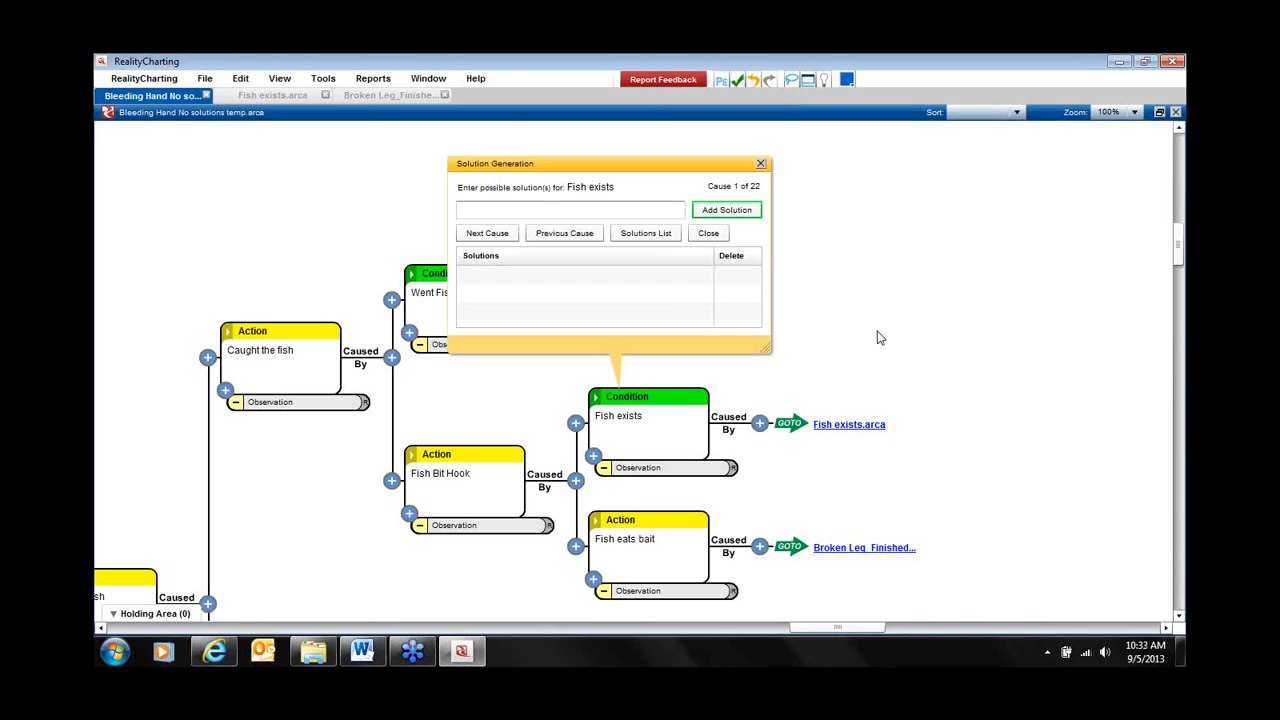
left_click(527, 209)
type("kill all the fish")
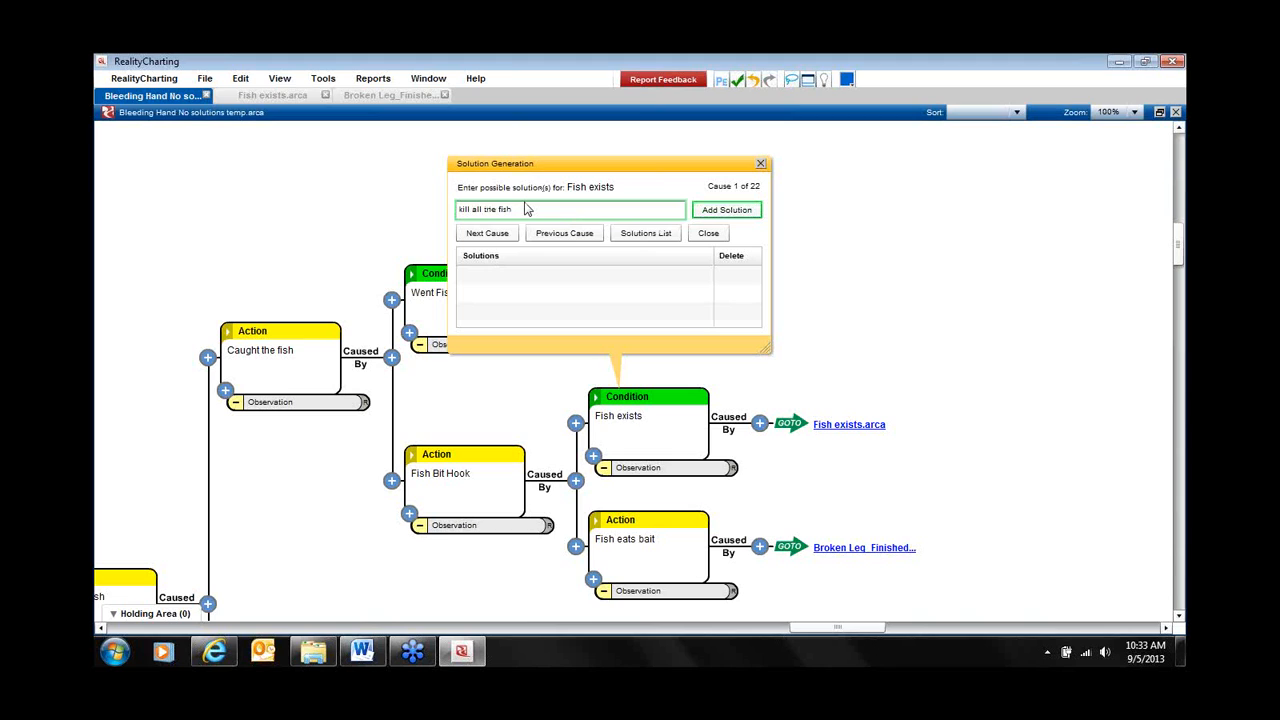
left_click(716, 212)
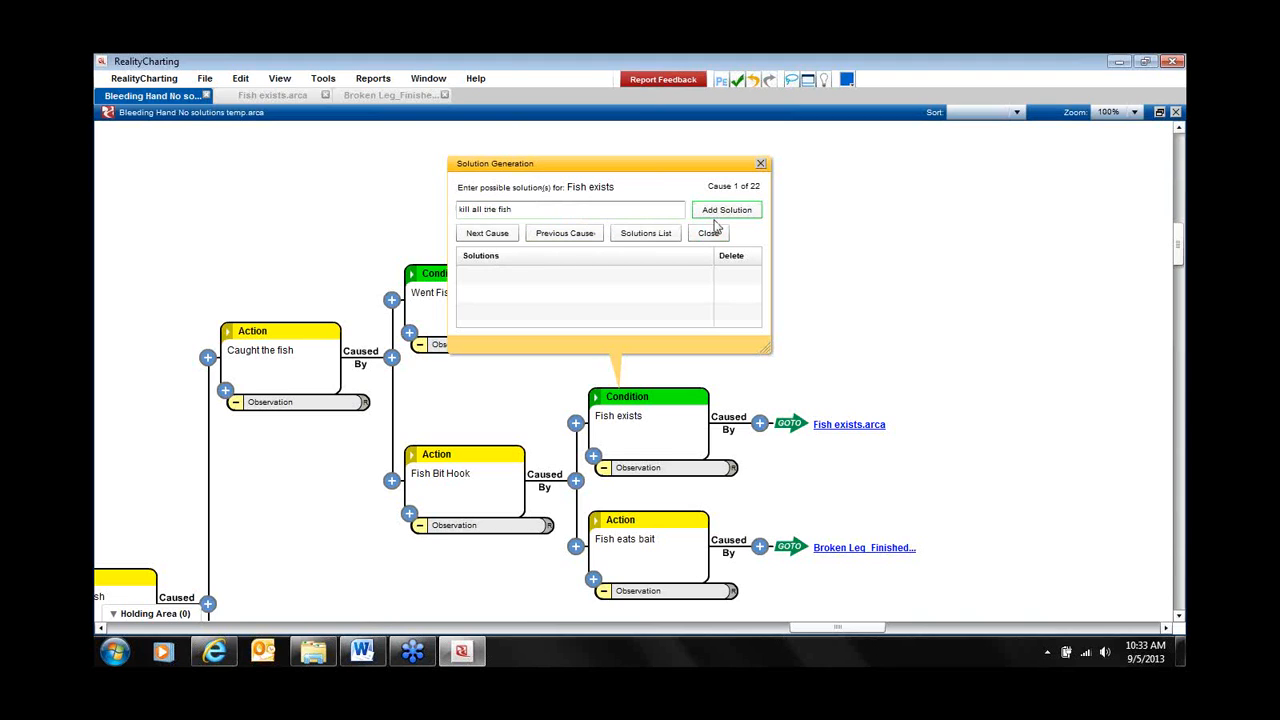
left_click(487, 233)
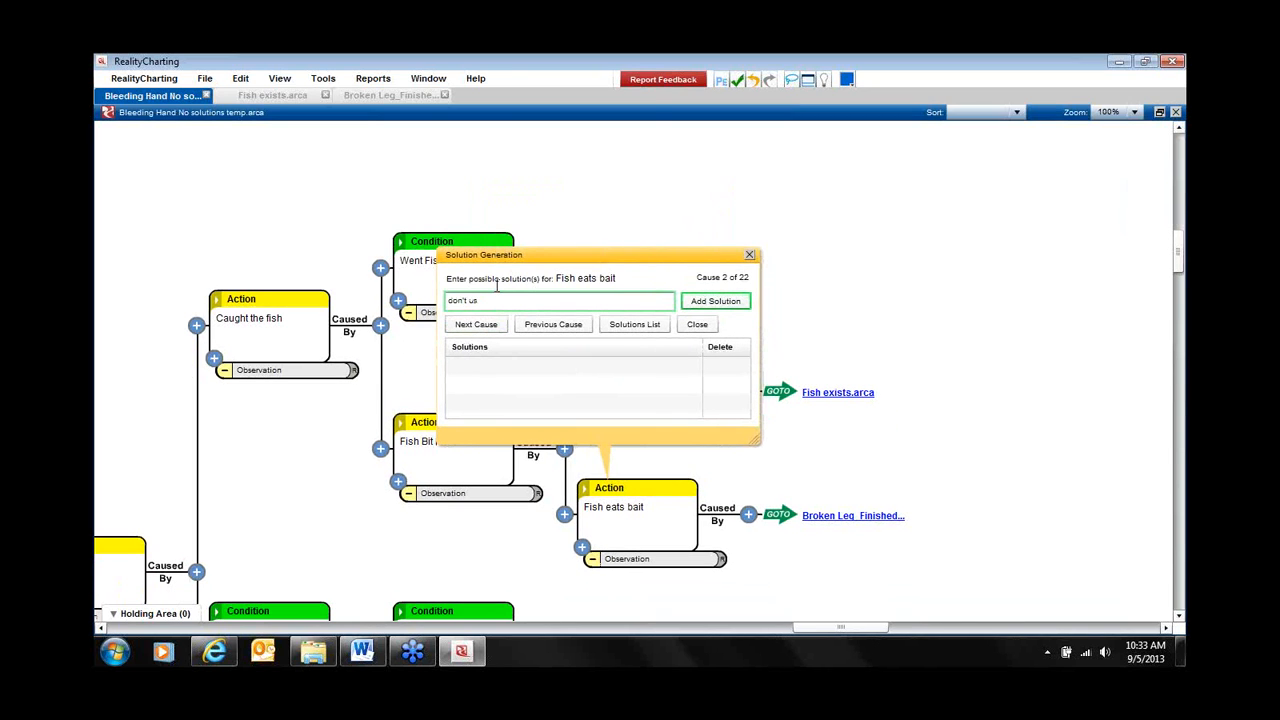
key("Return")
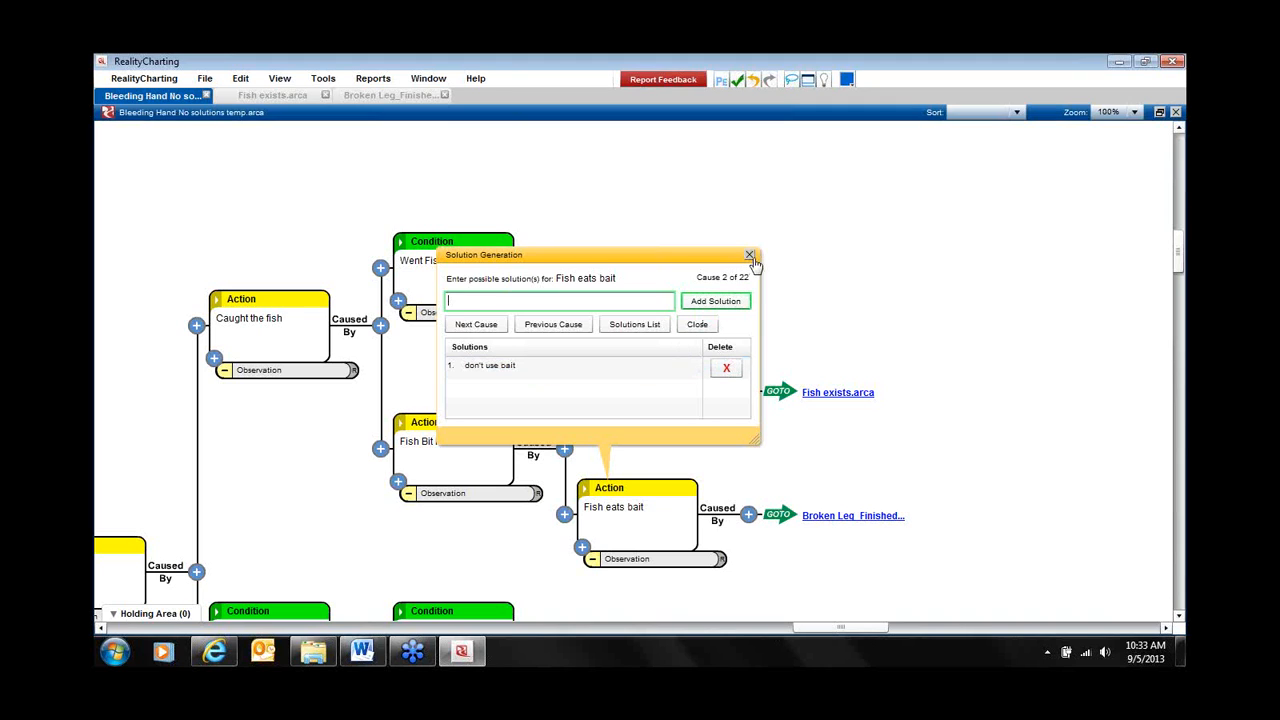
Add the solution "don't go fishing" for the Went Fishing cause and close Solution Generation.
left_click(476, 325)
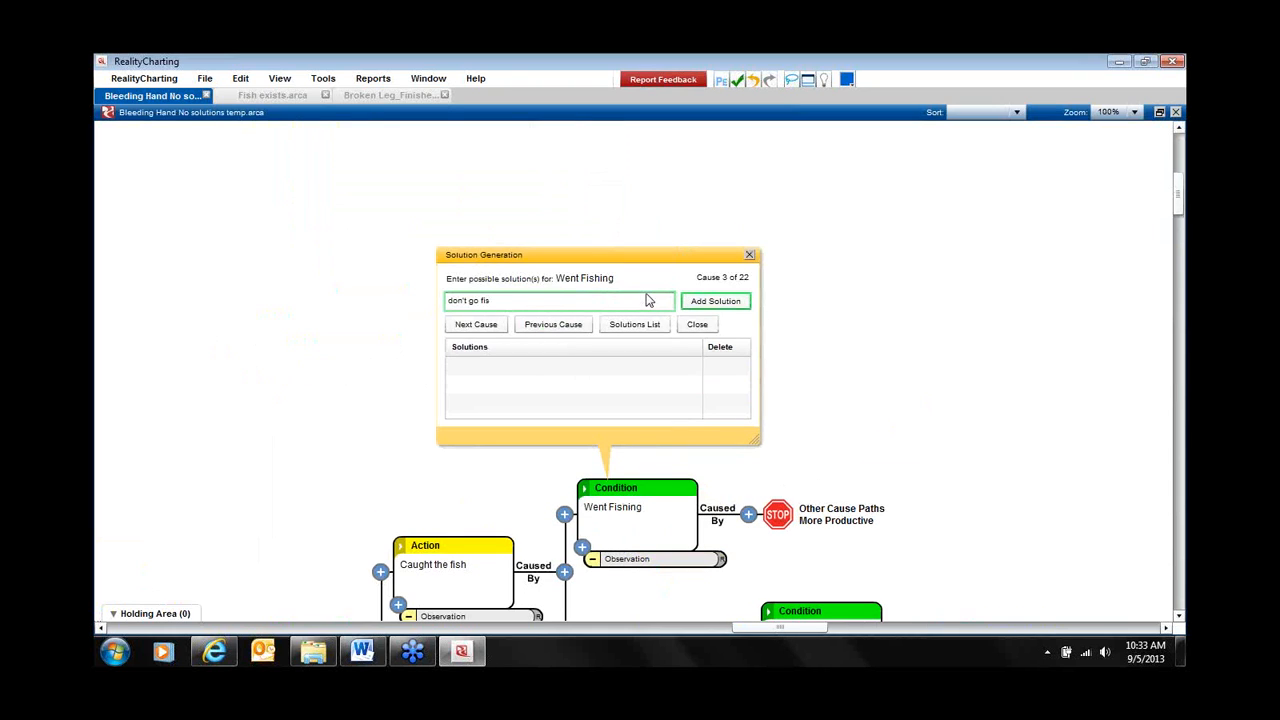
key("Tab")
key("Tab")
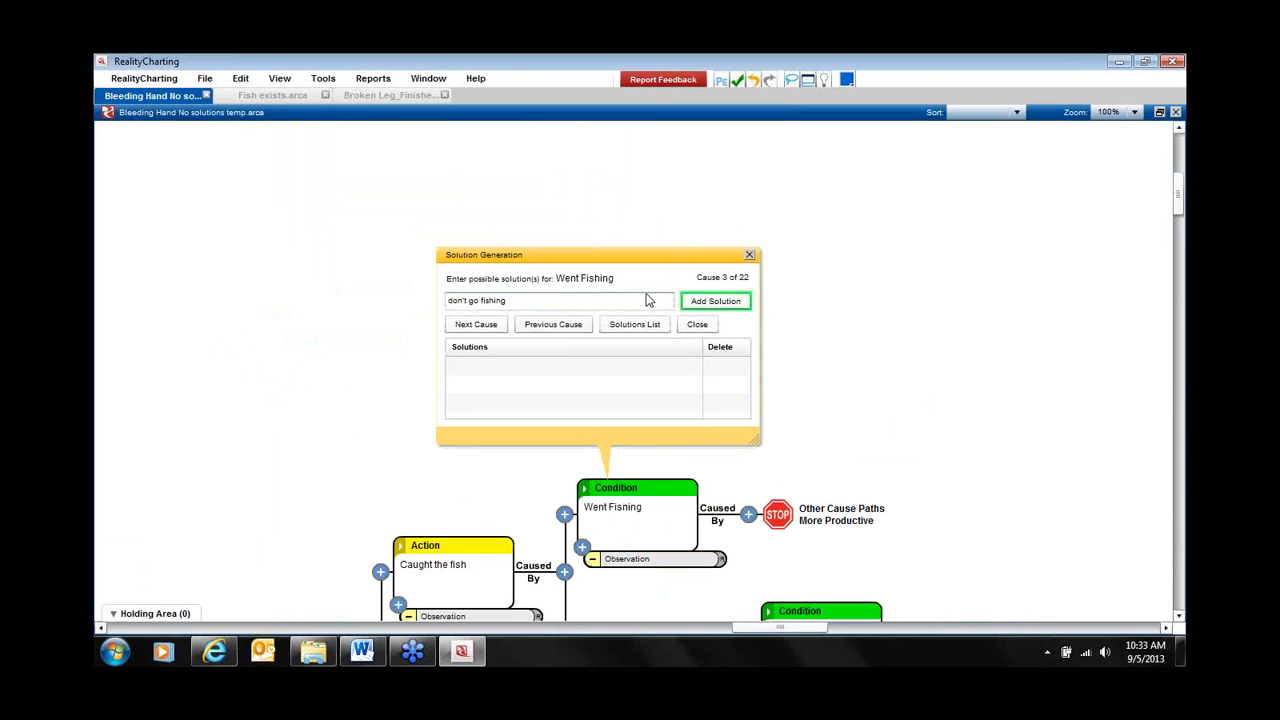
key("Return")
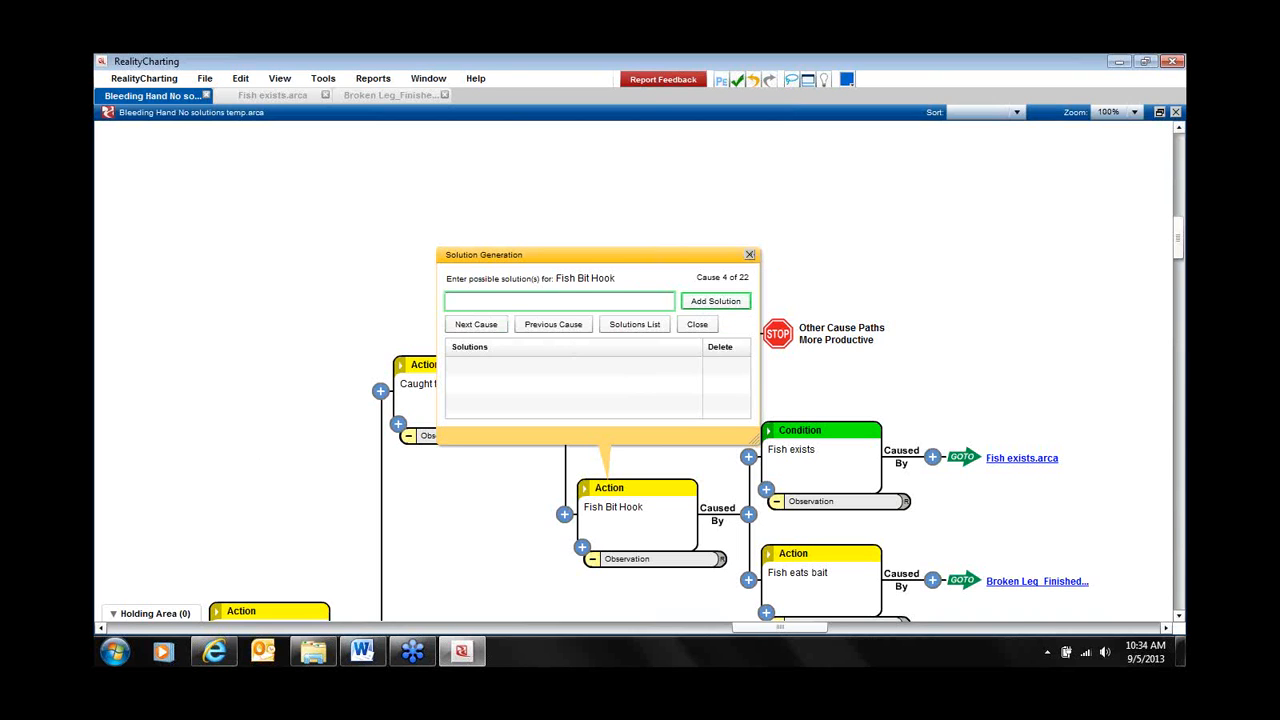
left_click_drag(246, 471, 403, 235)
left_click_drag(843, 171, 386, 463)
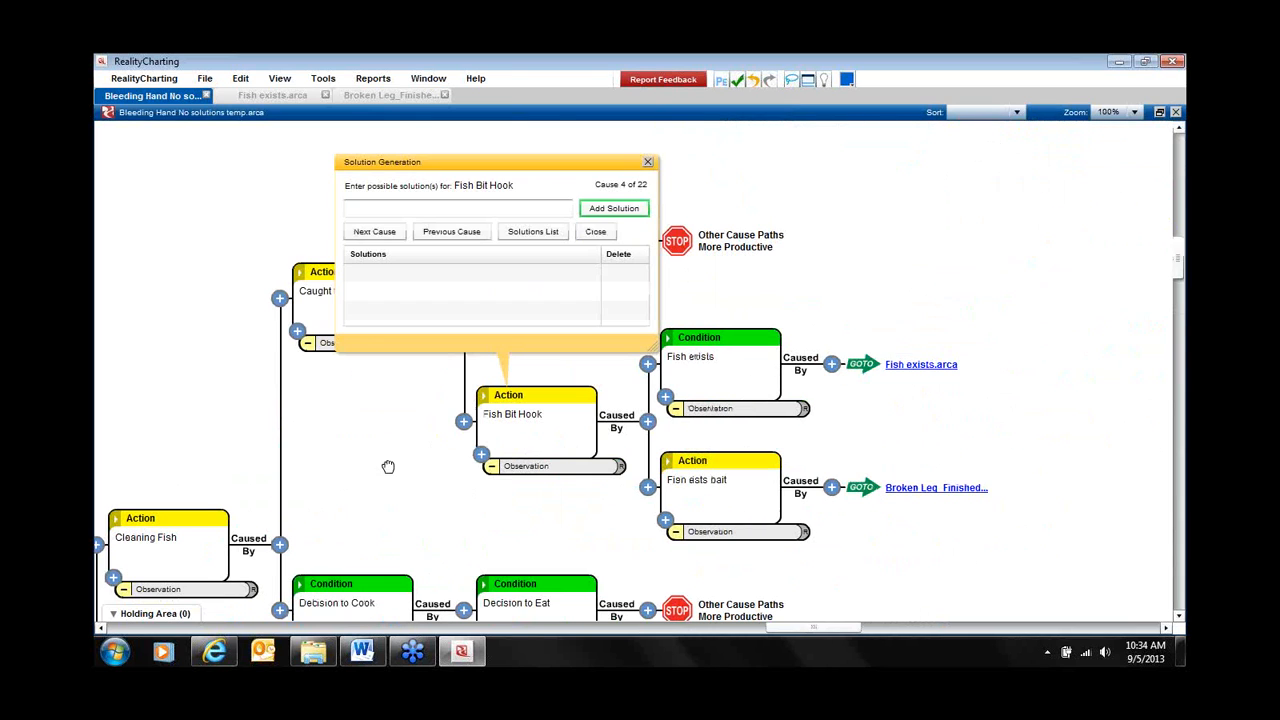
left_click(652, 170)
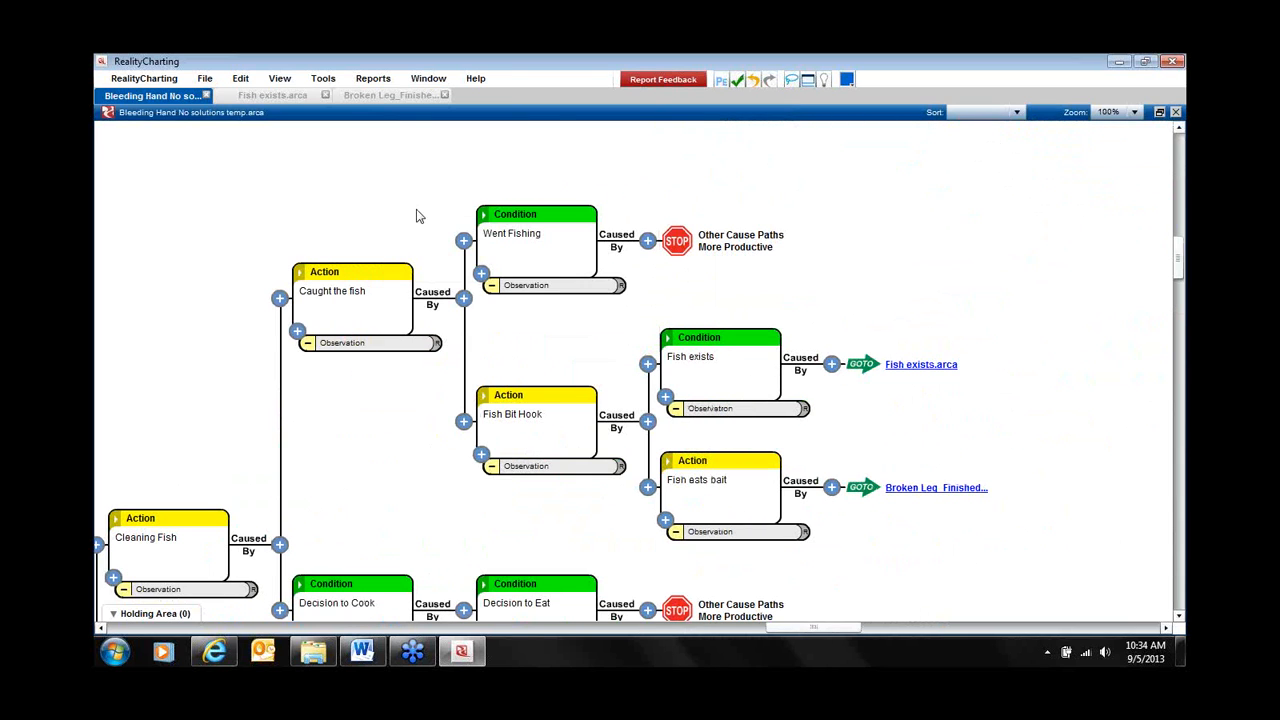
Open the Possible Solutions Report and maximize its window.
left_click(370, 80)
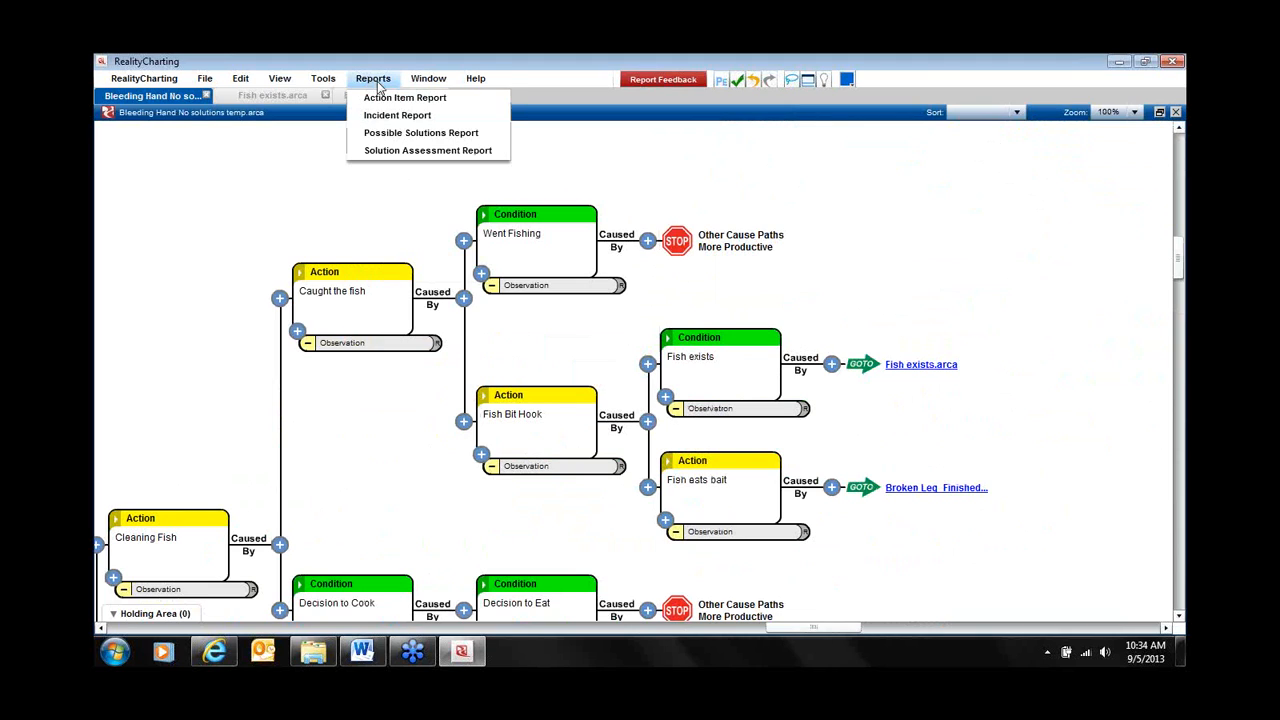
left_click(398, 138)
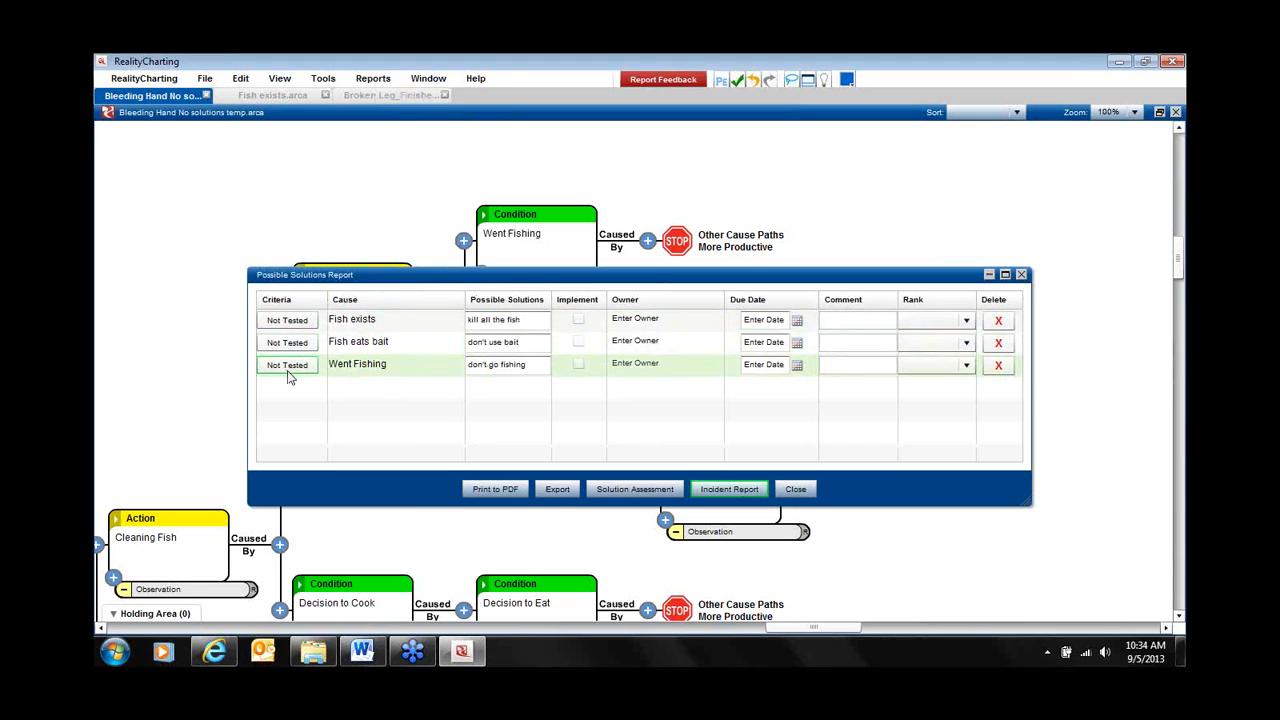
left_click(1005, 275)
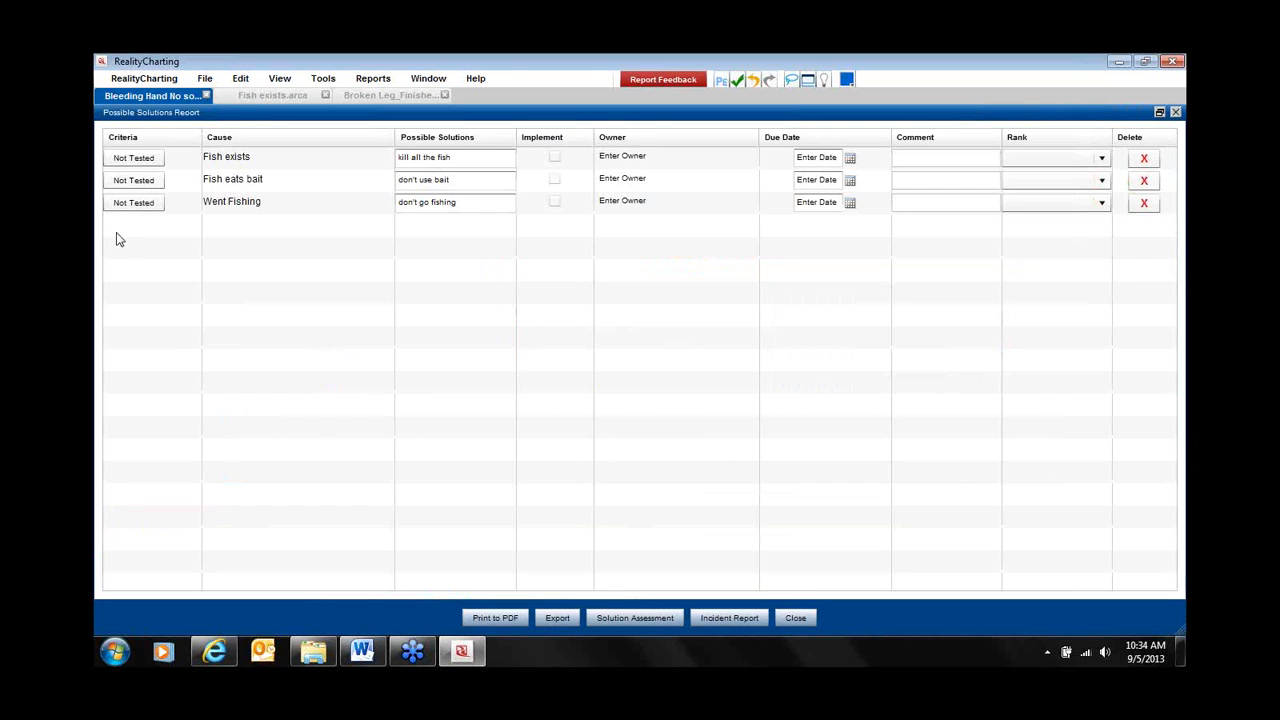
Submit the criteria check for "kill all the fish" with Yes for questions 1 to 3 and No for question 4.
left_click(134, 160)
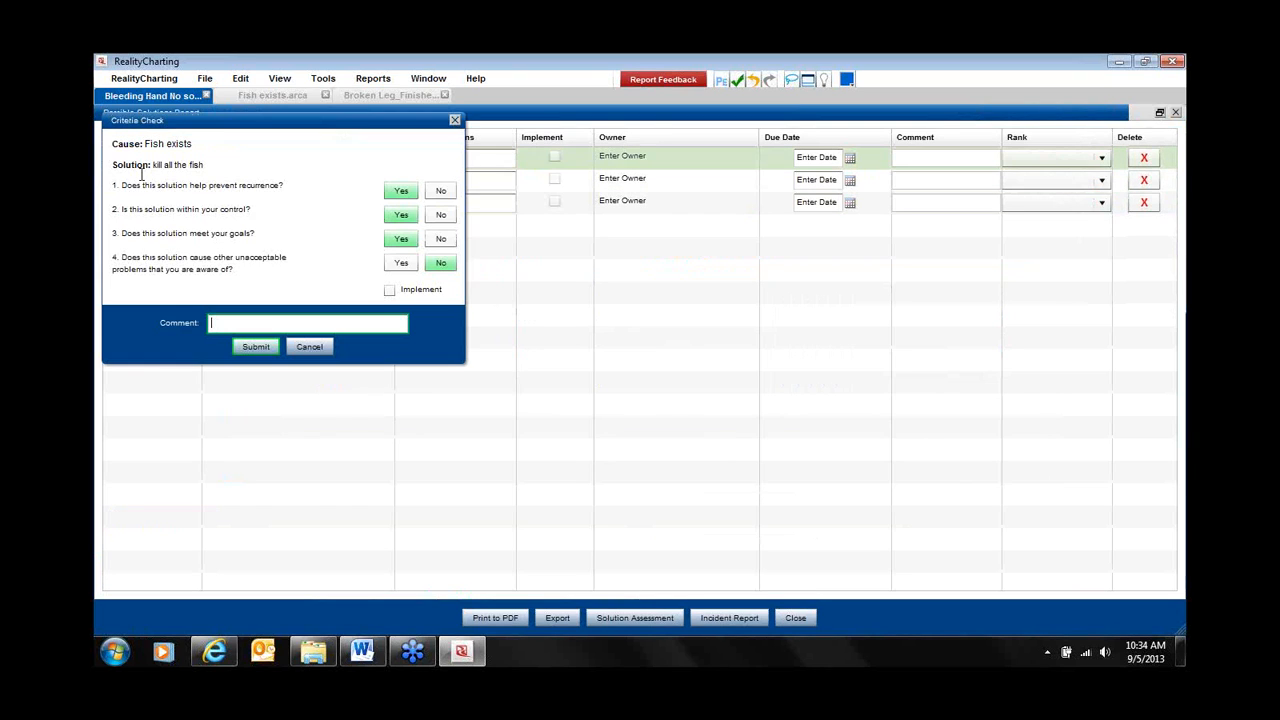
left_click(401, 239)
left_click(446, 265)
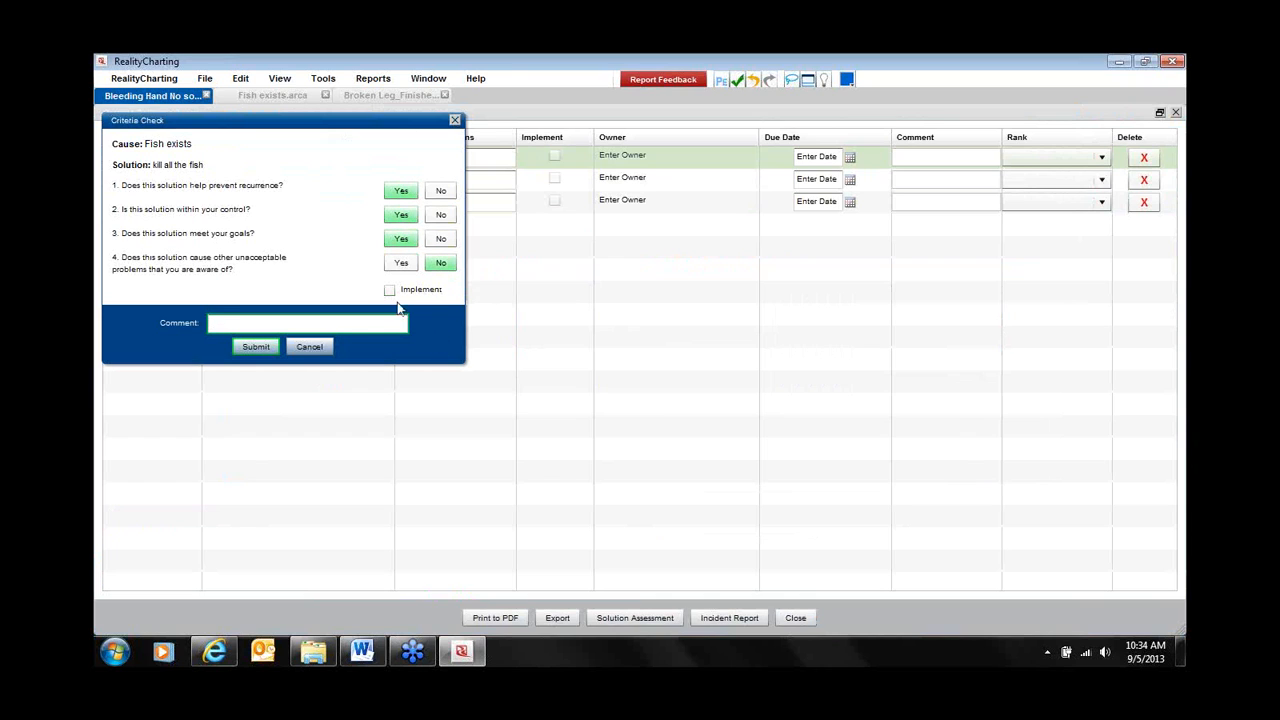
left_click(256, 347)
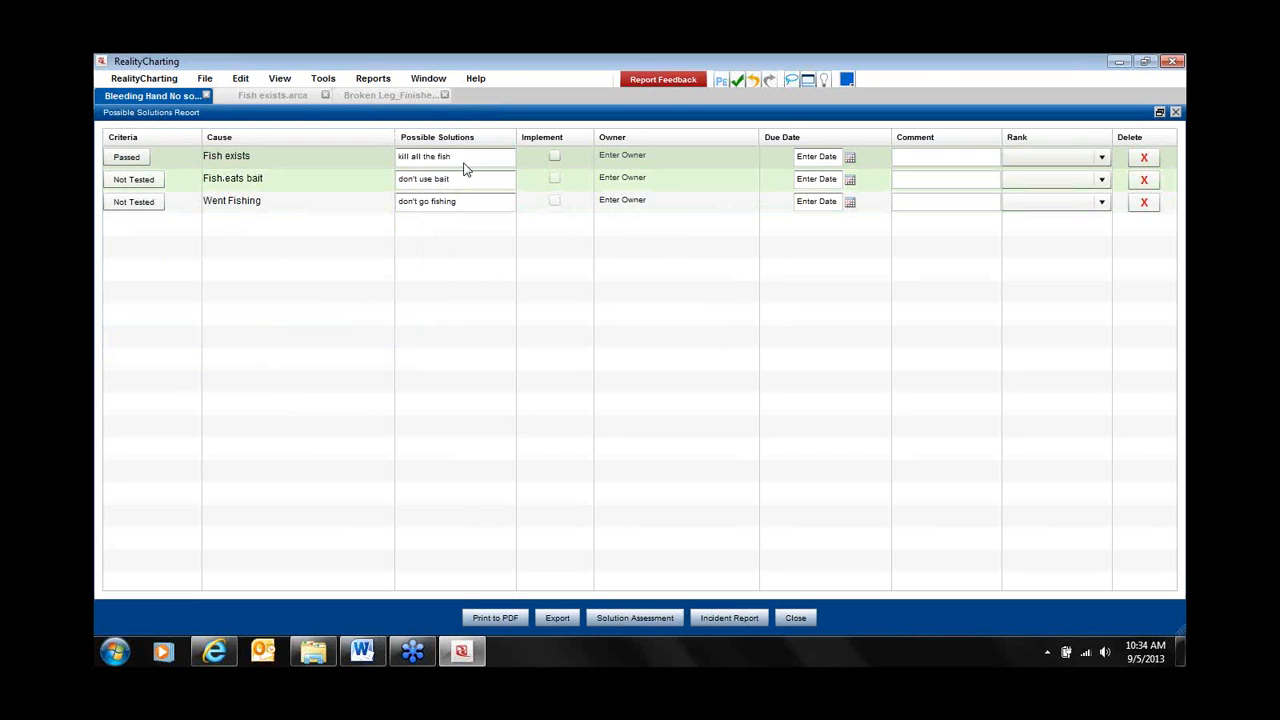
Reopen the criteria check for "kill all the fish" and answer Yes to causing other unacceptable problems.
left_click(130, 158)
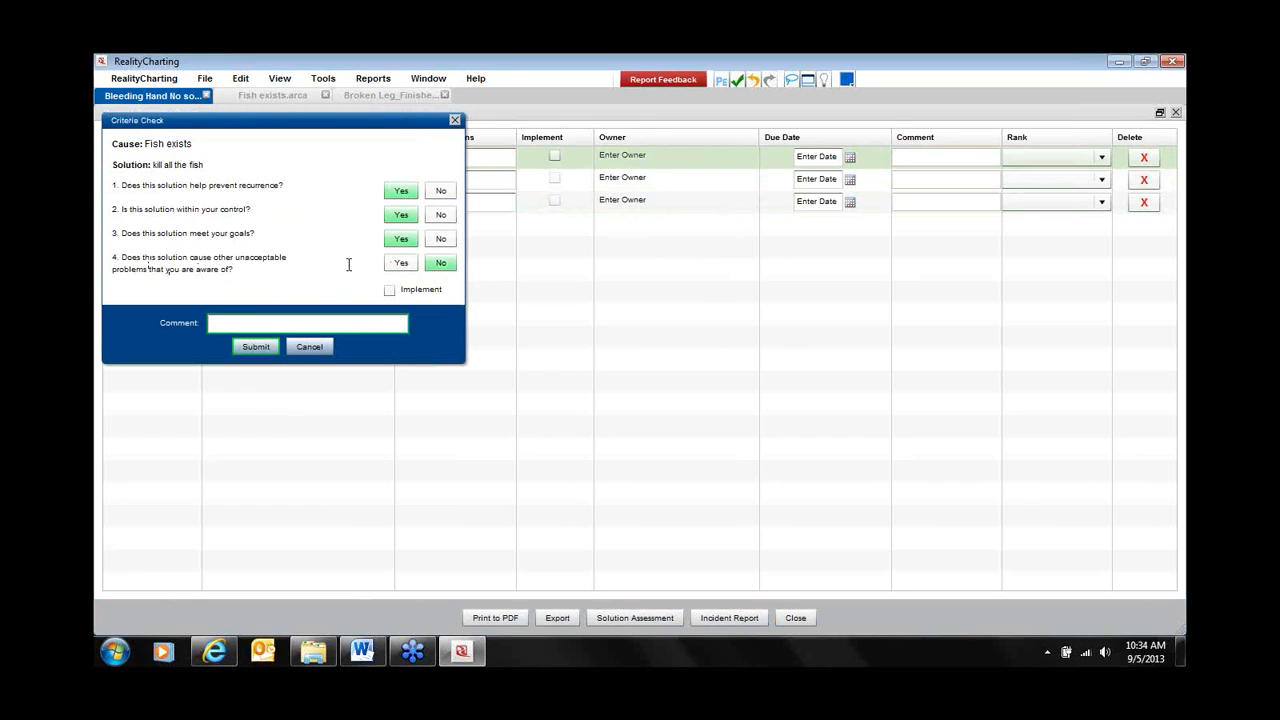
left_click(398, 263)
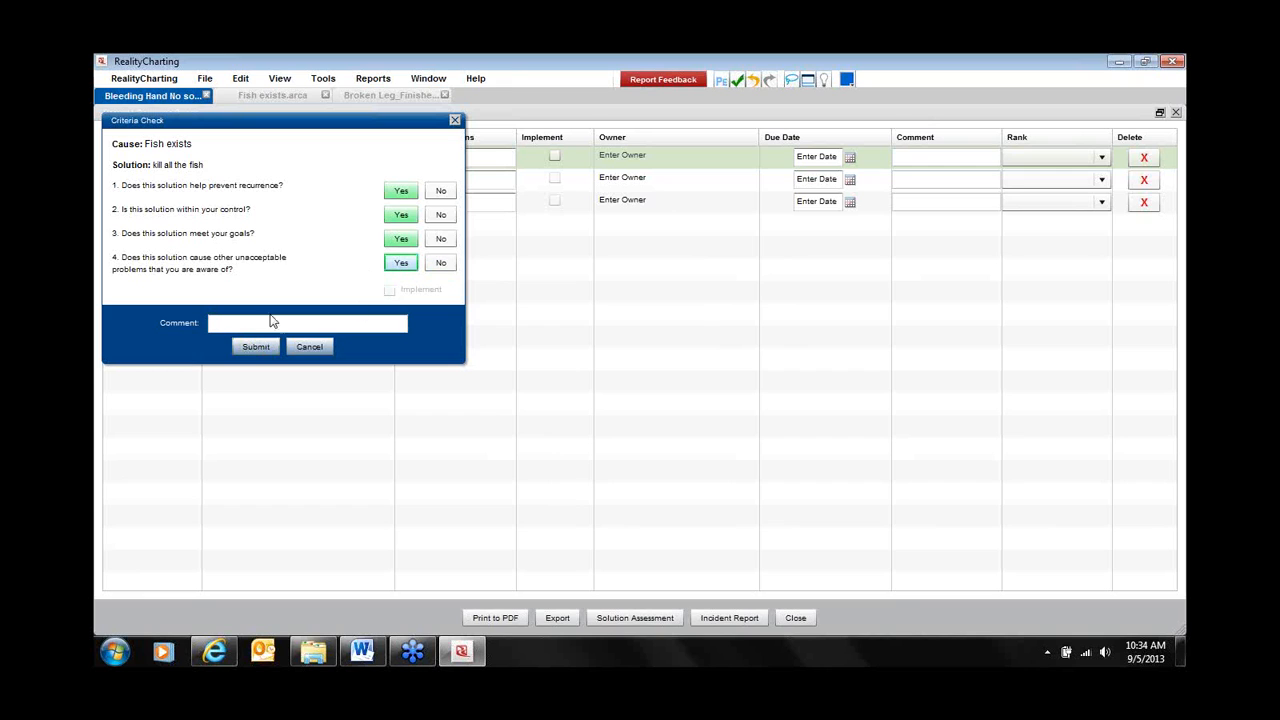
left_click(255, 346)
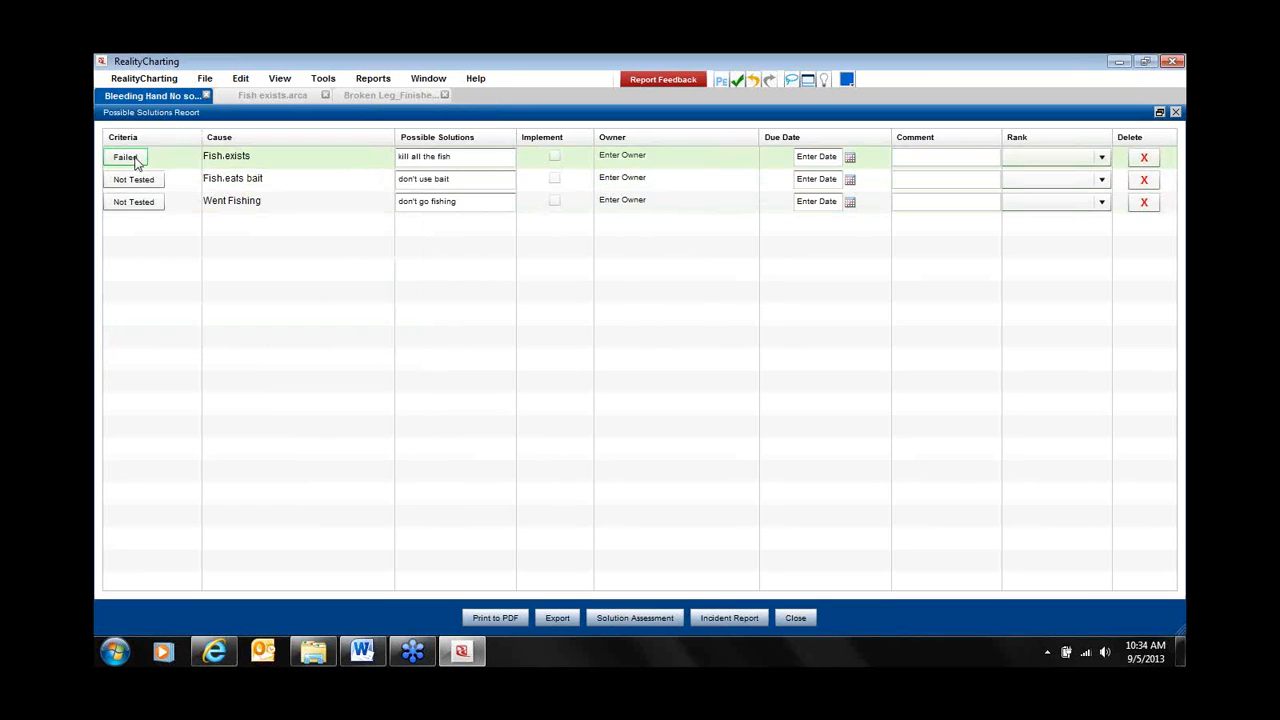
Submit criteria checks for "don't use bait" and "don't go fishing" with Yes for questions 1 to 3 and No for question 4.
left_click(158, 182)
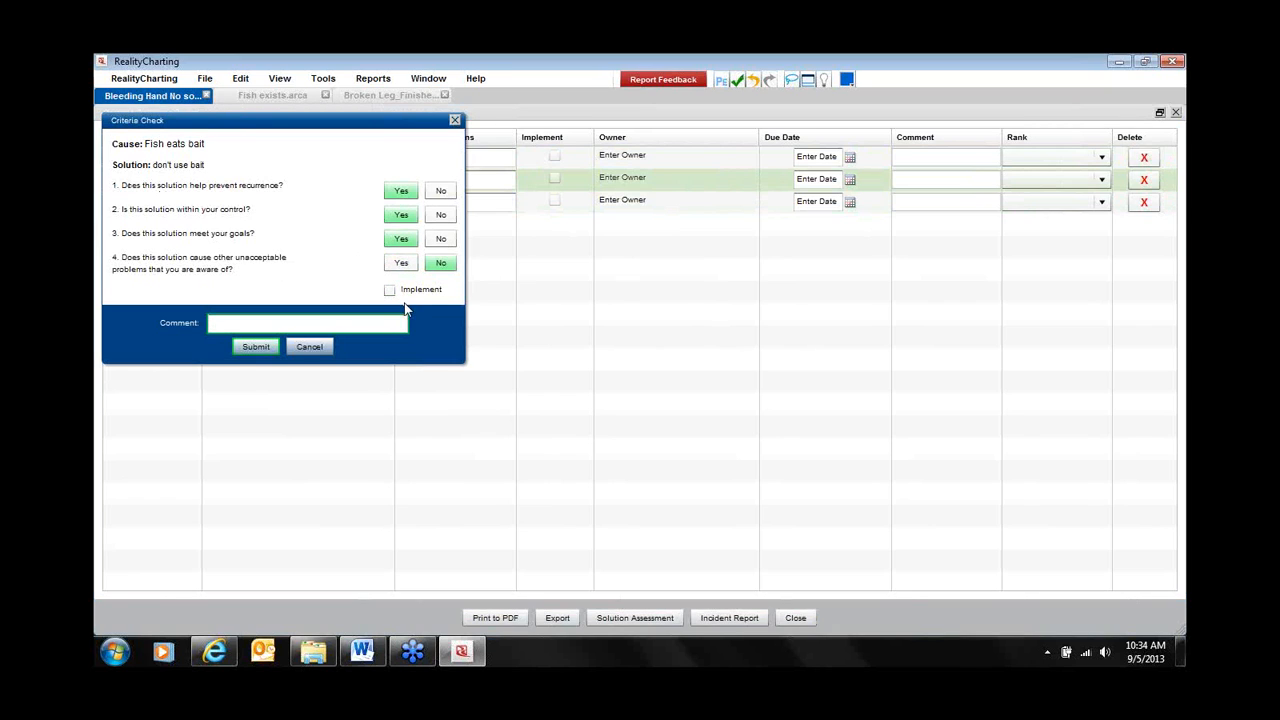
left_click(401, 192)
left_click(401, 215)
left_click(401, 240)
left_click(445, 265)
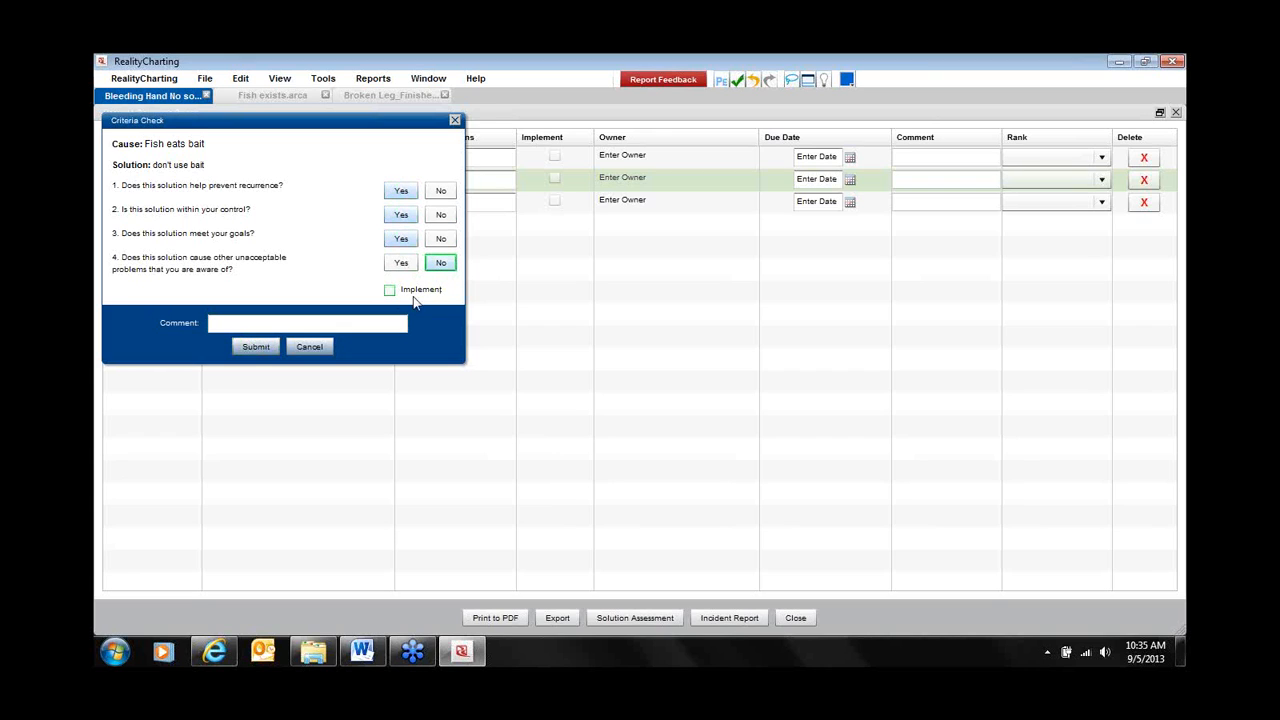
left_click(262, 346)
left_click(137, 208)
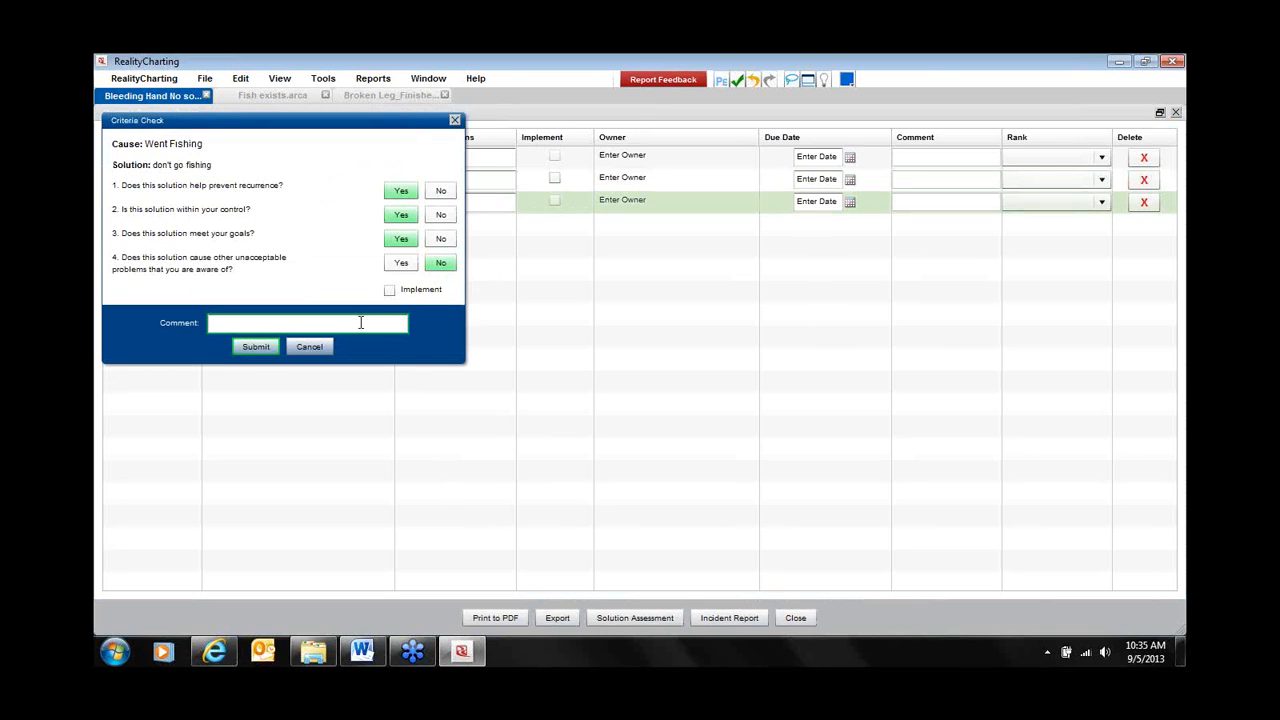
left_click(257, 347)
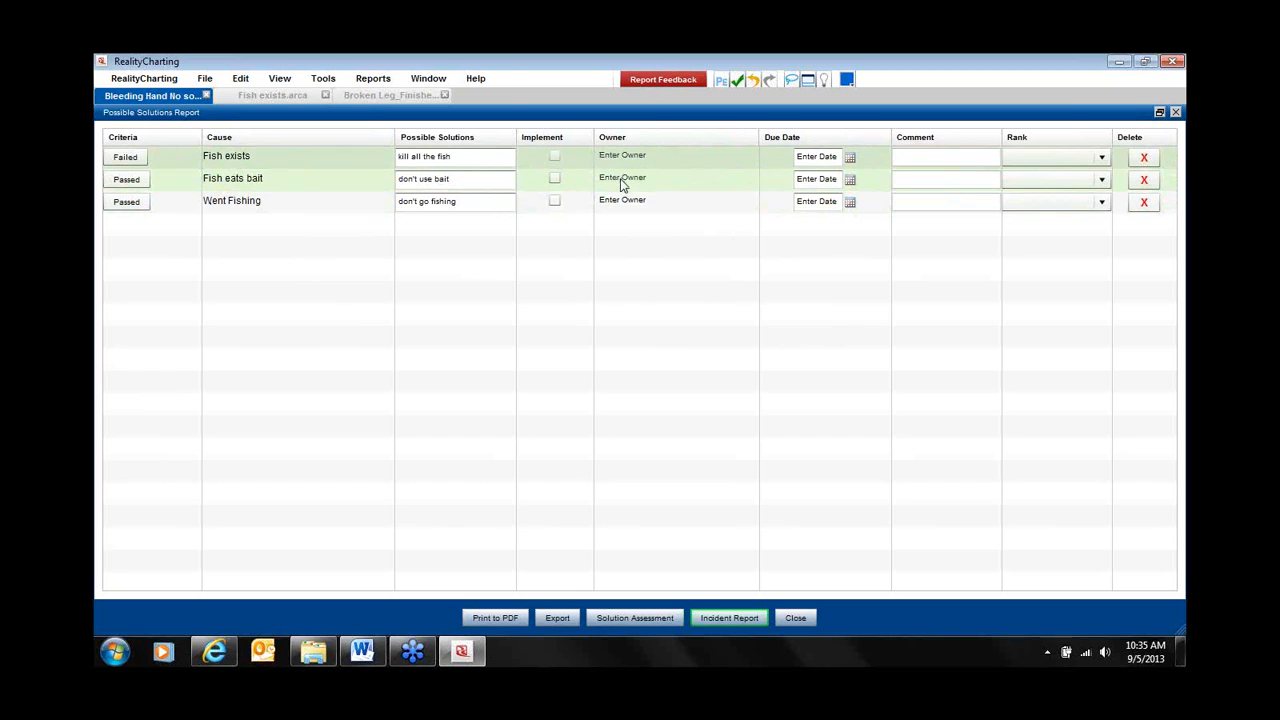
Mark "don't use bait" for implementation, with the third listed team member as owner and 09-13-2013 as due date.
left_click(554, 178)
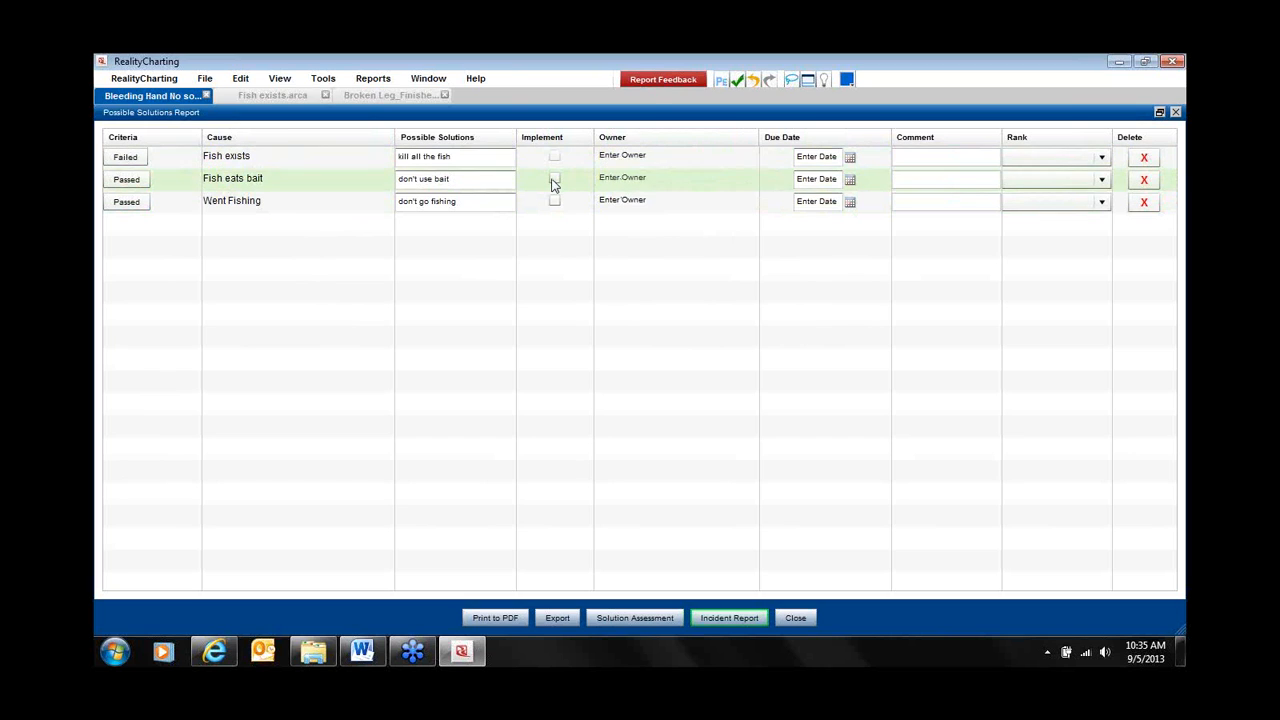
left_click(665, 180)
double_click(778, 240)
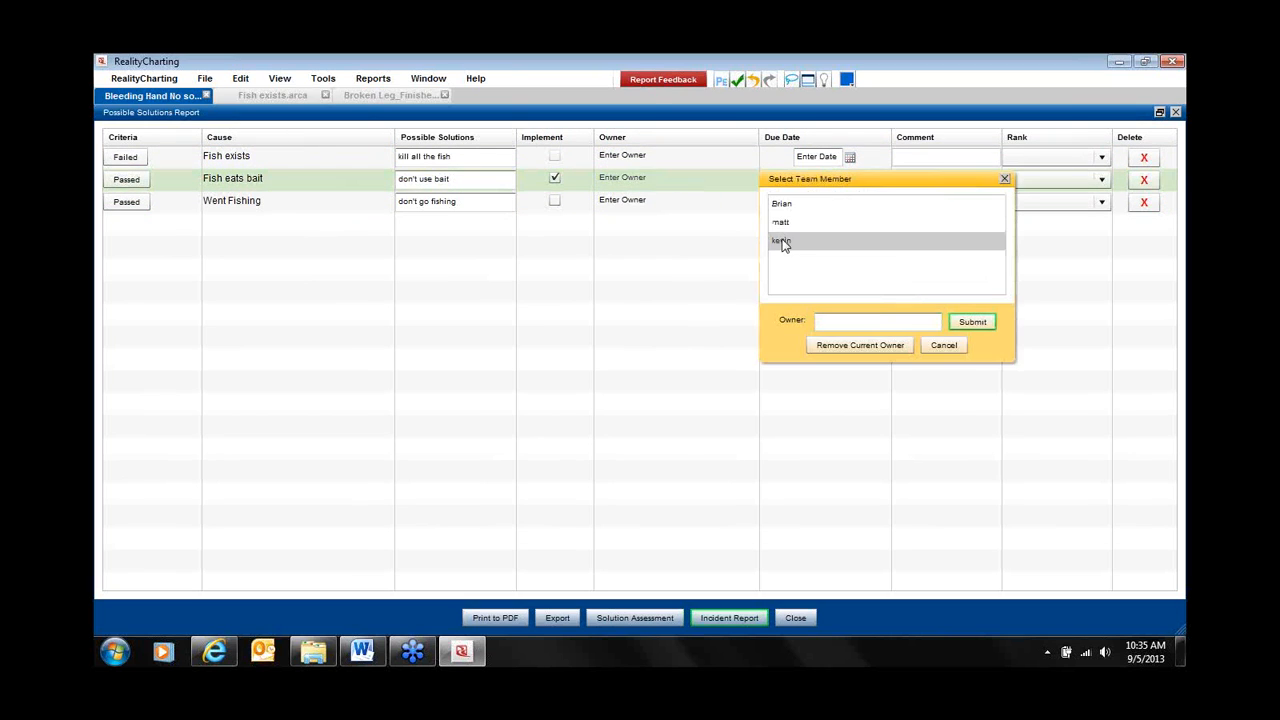
left_click(850, 180)
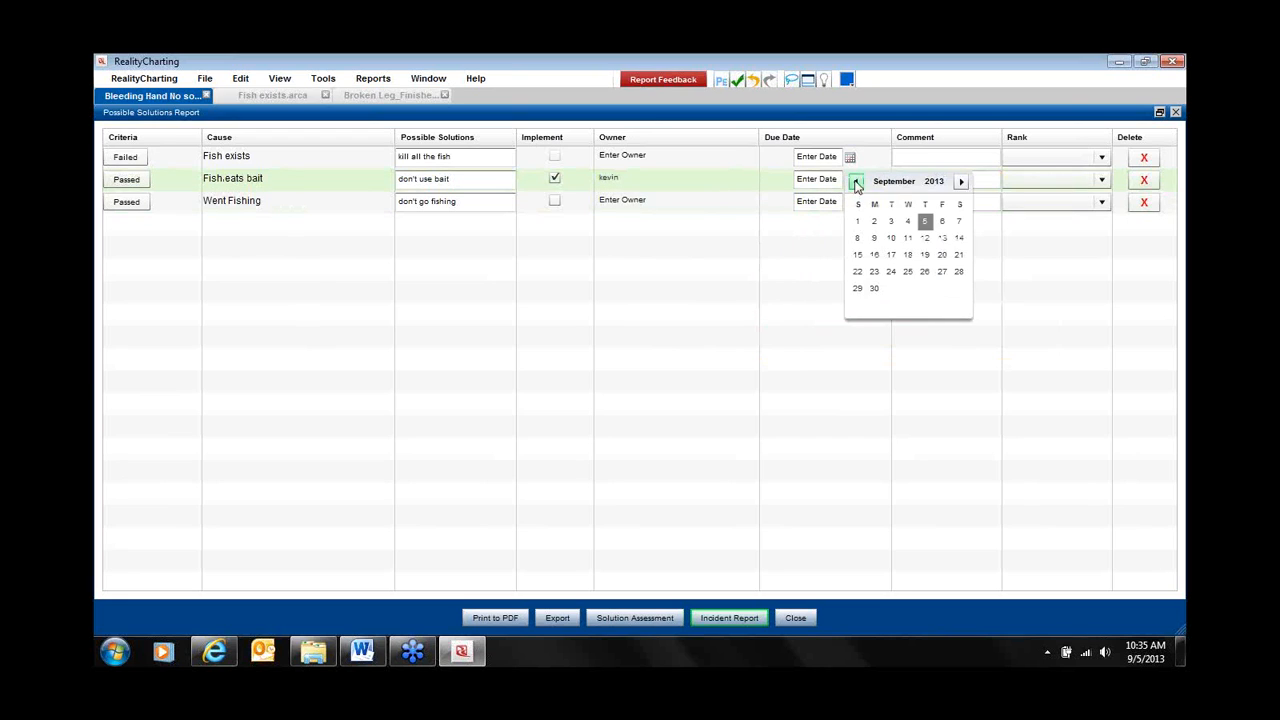
left_click(940, 238)
Enter the comment "still will be hungry" for "don't use bait" and set its rank to B.
left_click(908, 180)
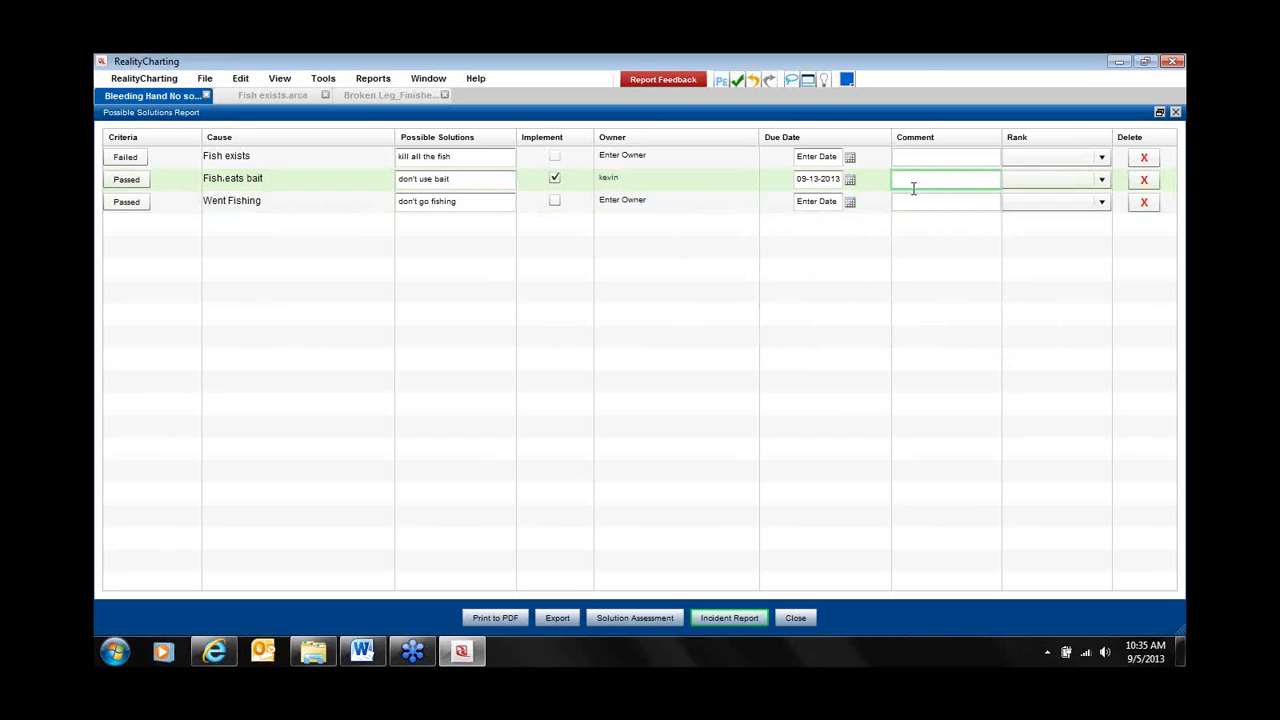
type("still will be hungry")
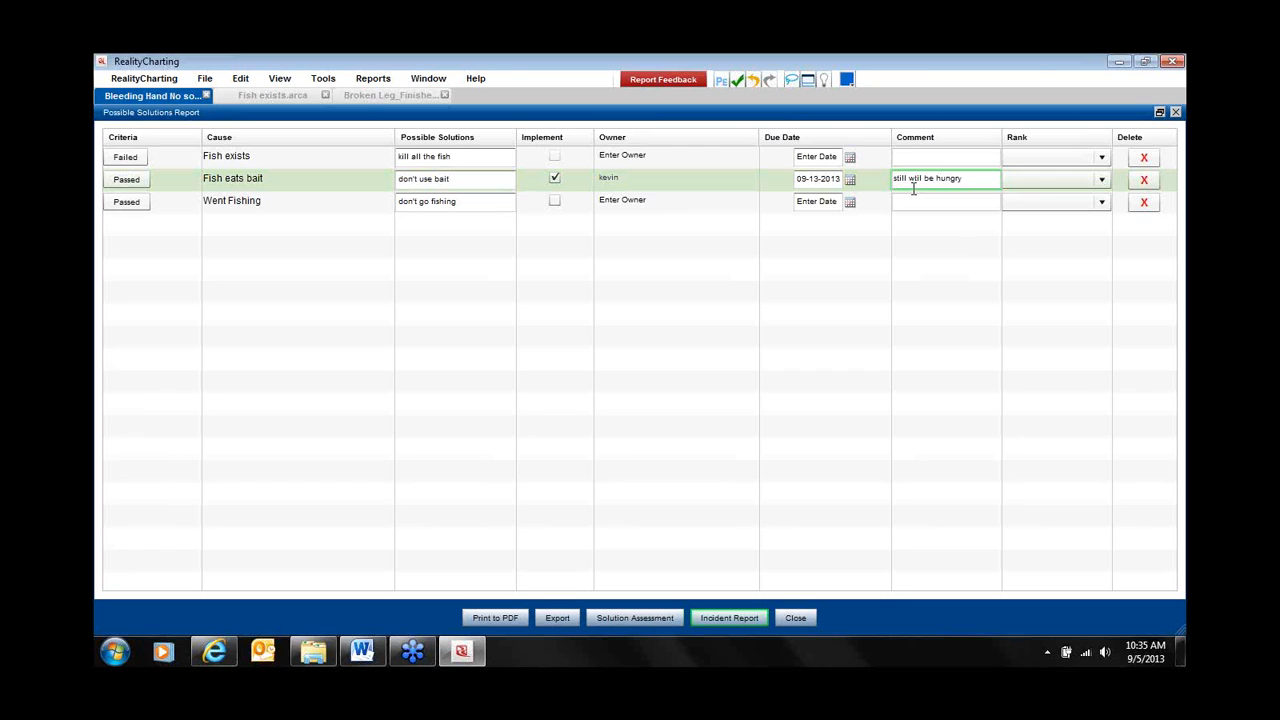
left_click(1102, 180)
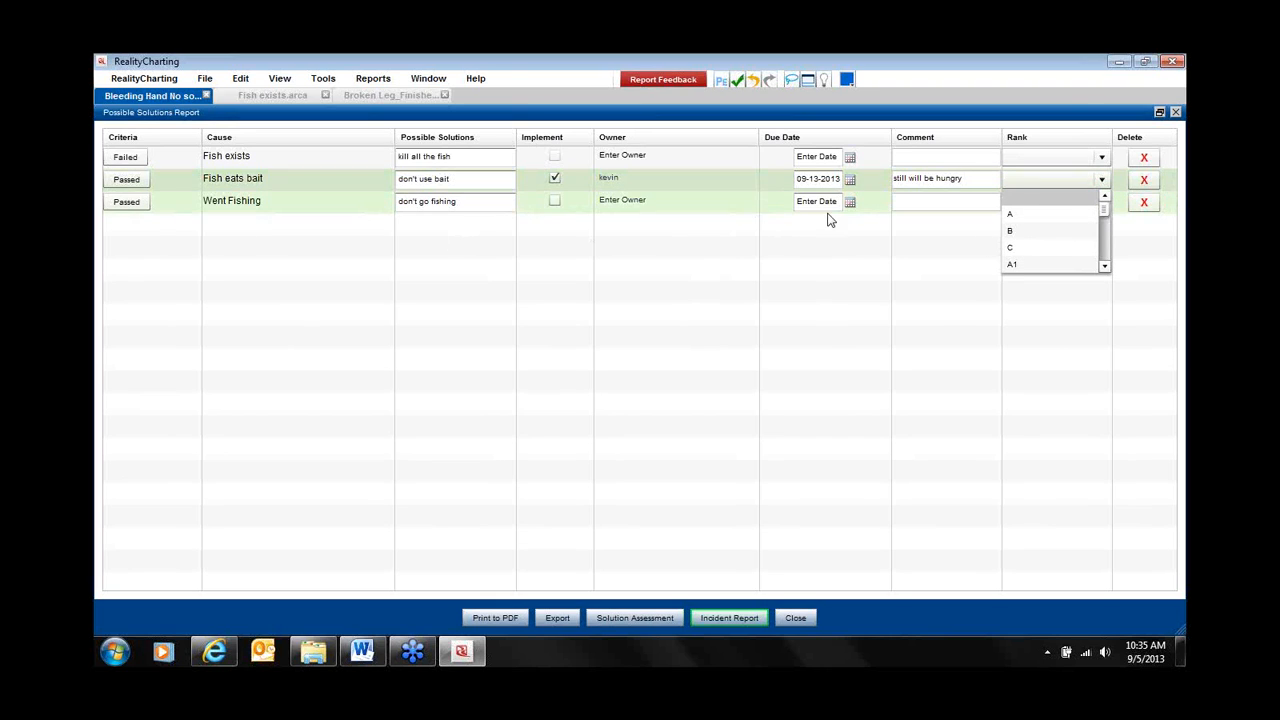
left_click(1010, 231)
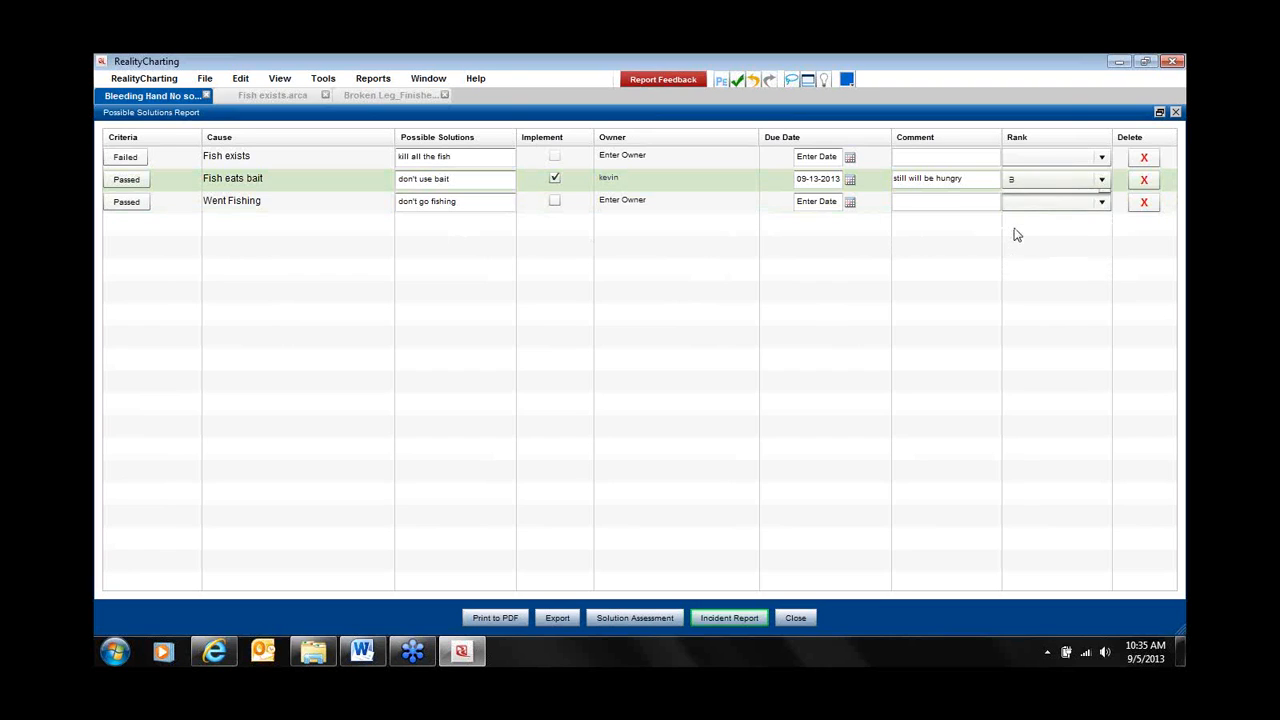
Mark "don't go fishing" for implementation with due date 09-12-2013 and rank A.
left_click(555, 201)
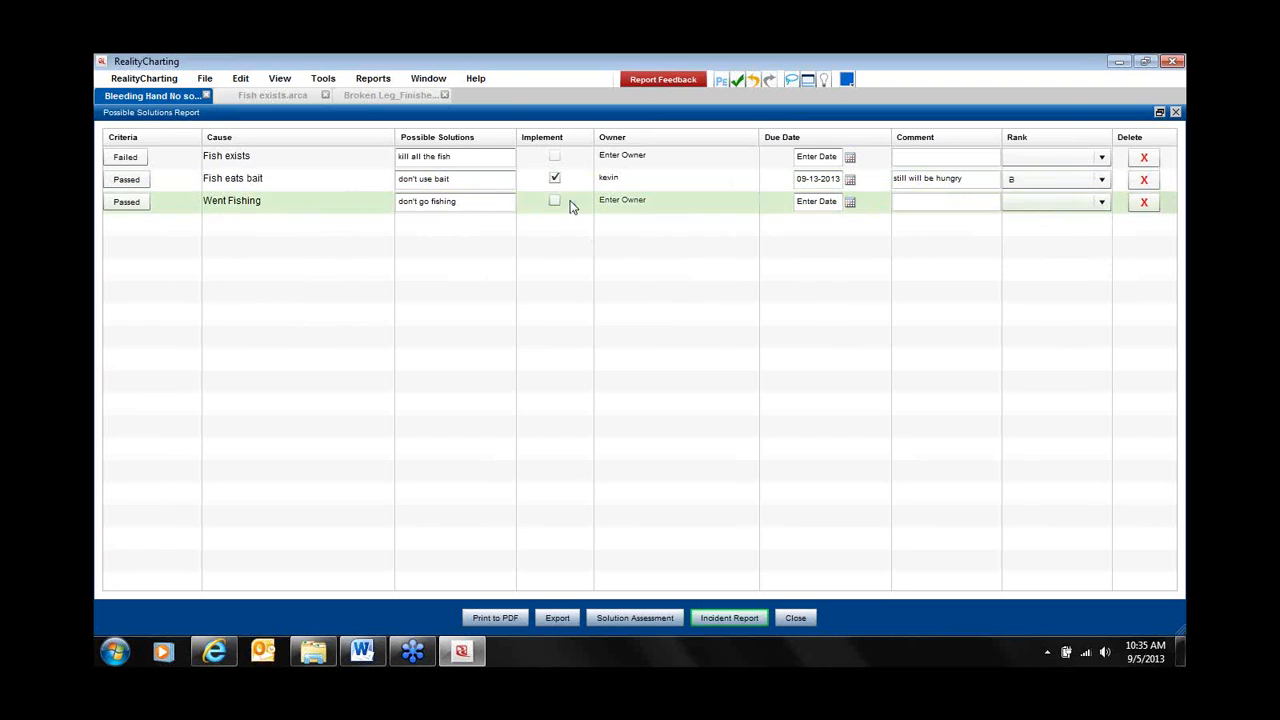
left_click(850, 203)
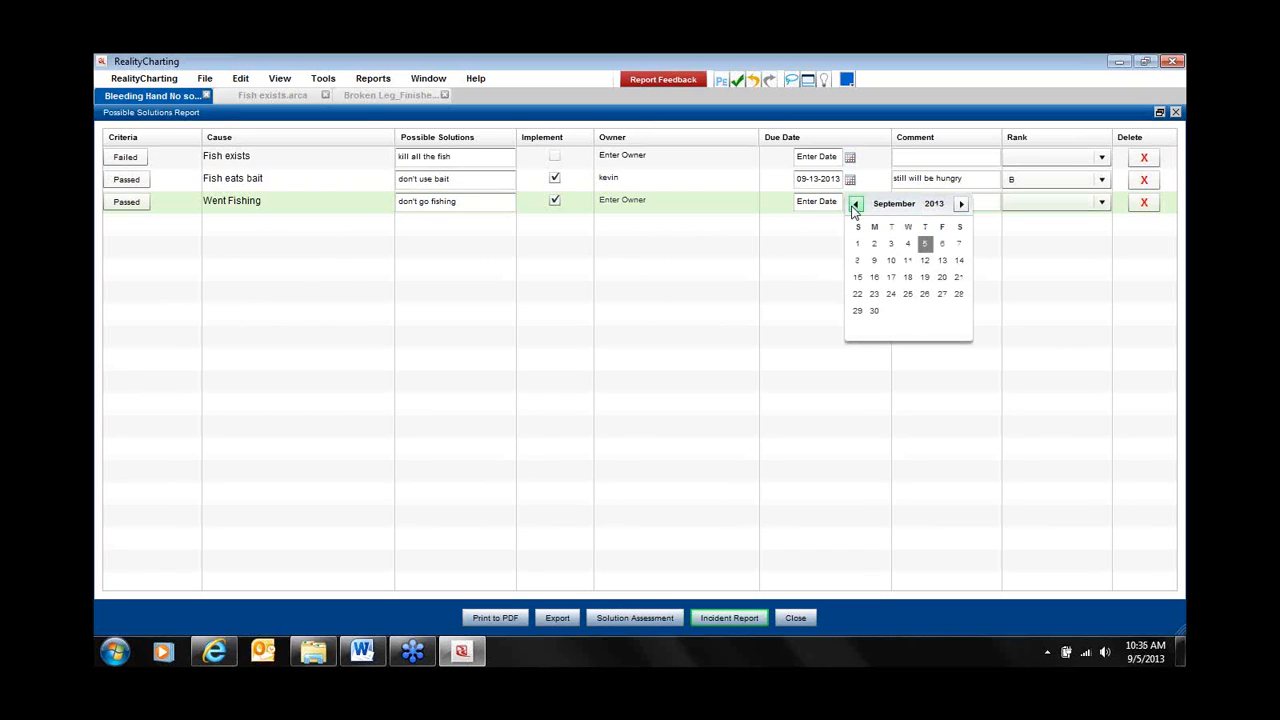
left_click(923, 261)
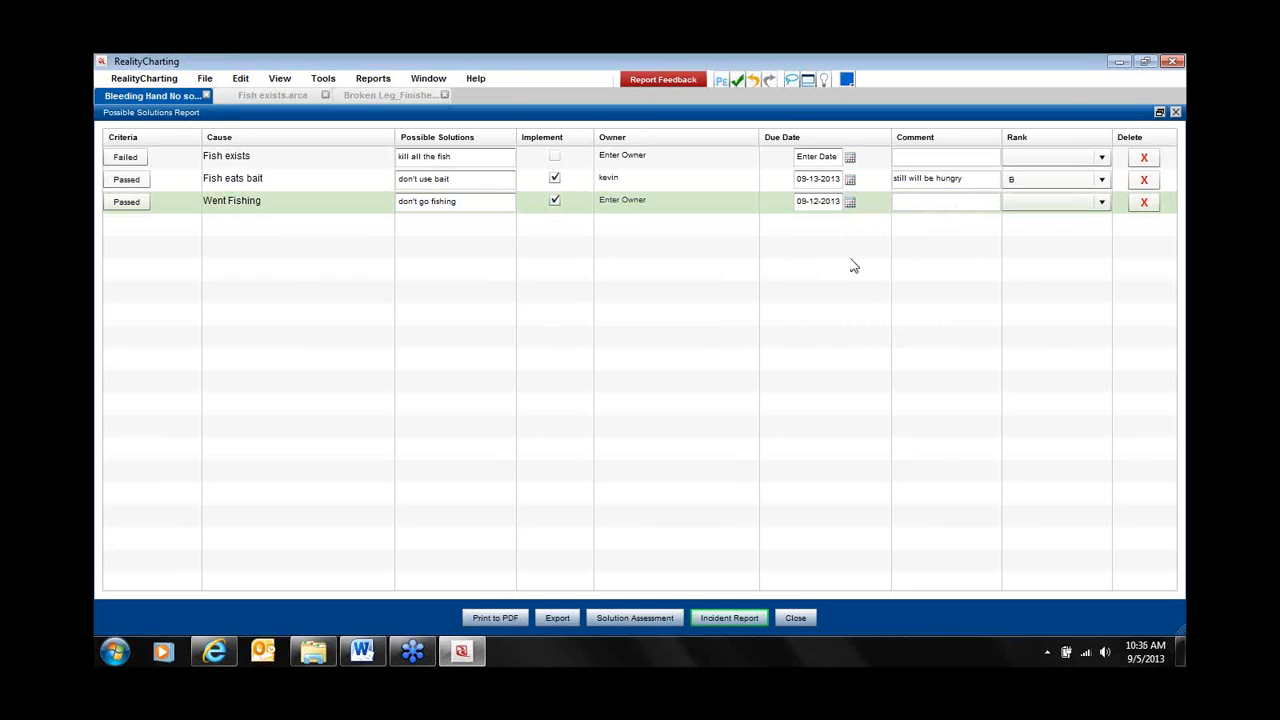
left_click(1102, 201)
left_click(1011, 234)
Restore the Possible Solutions Report to a smaller window, open the Solution Assessment Report and enter "testing" as its summary.
left_click(1157, 110)
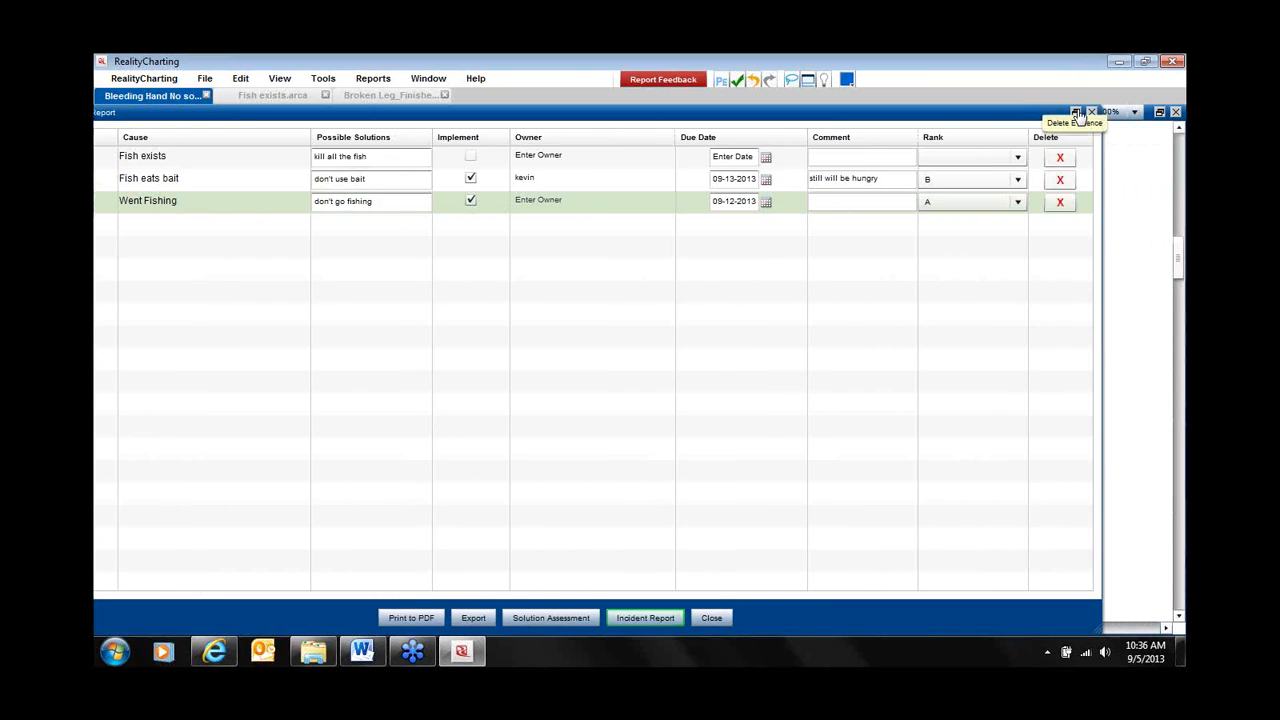
left_click(1076, 112)
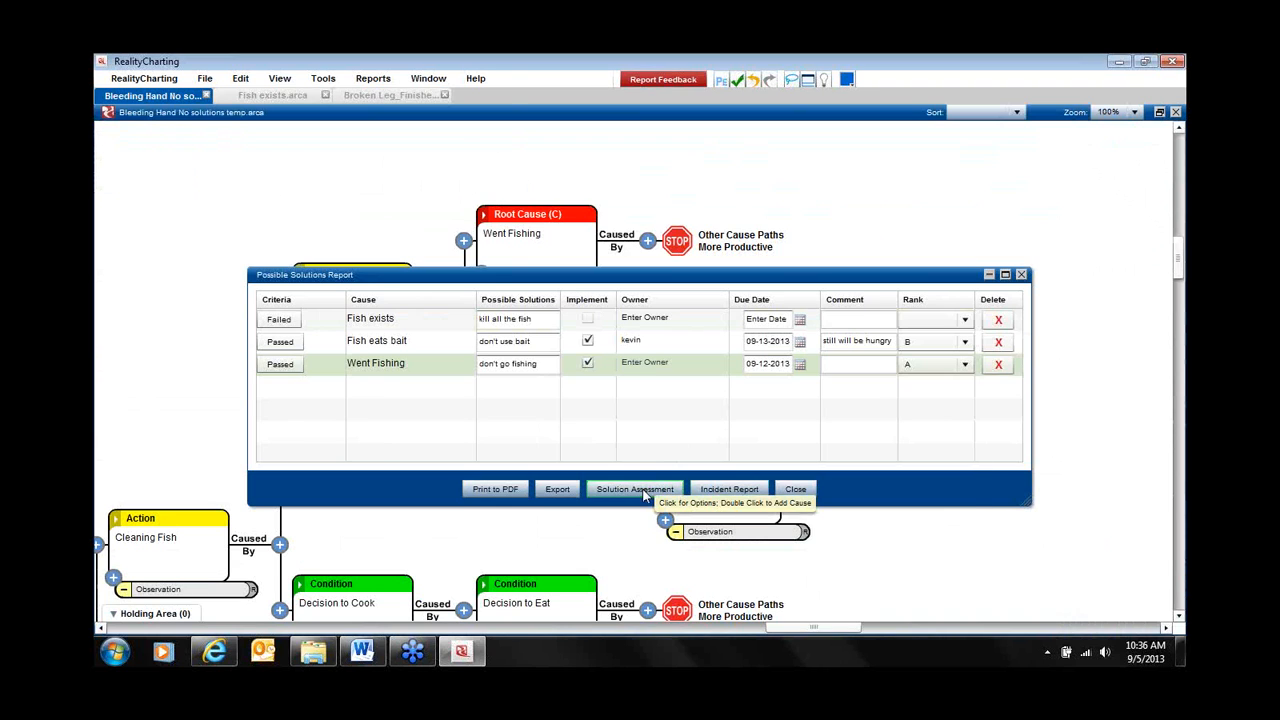
left_click(645, 490)
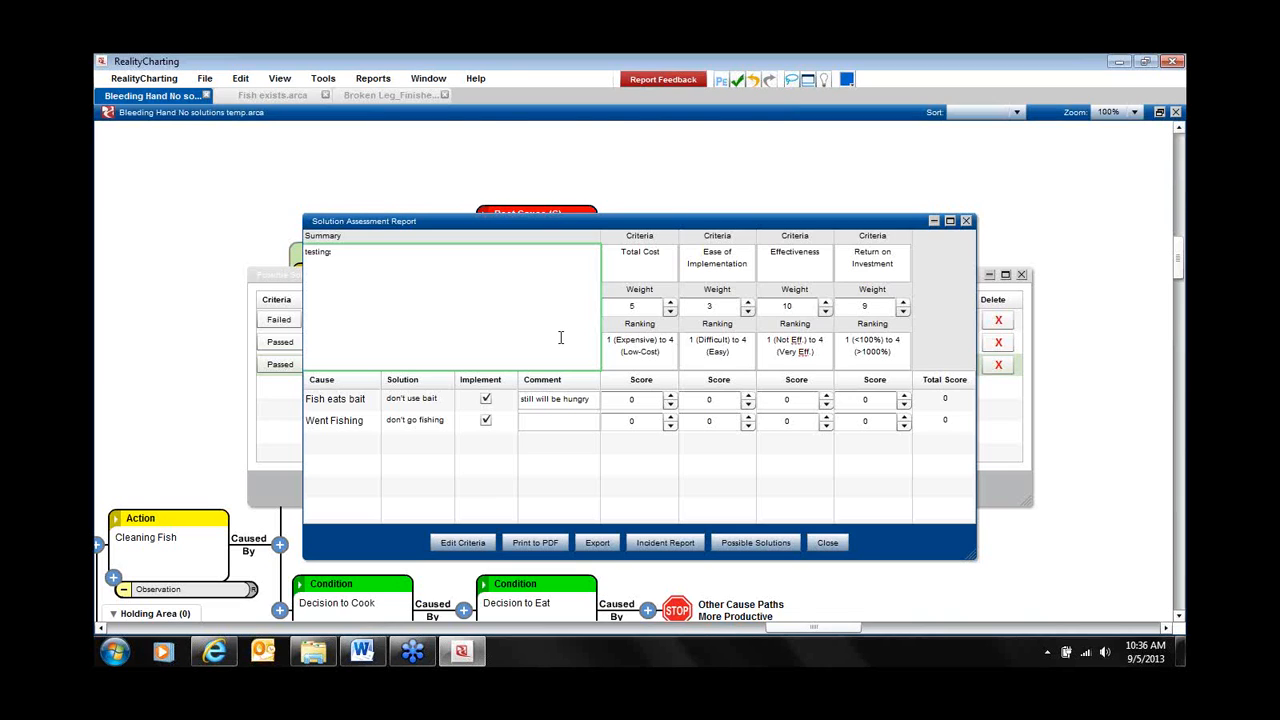
Replace the Effectiveness criterion with Probability of Recurrence and set its weight to 2.
left_click(658, 265)
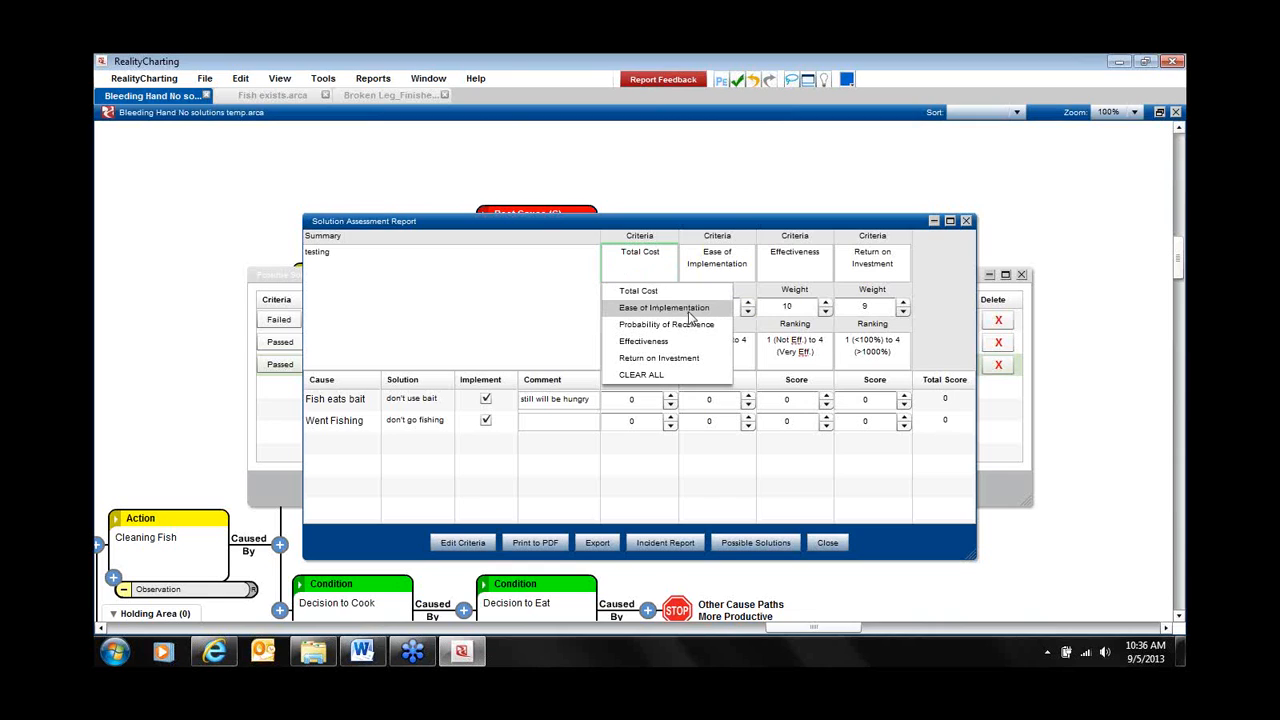
left_click(724, 259)
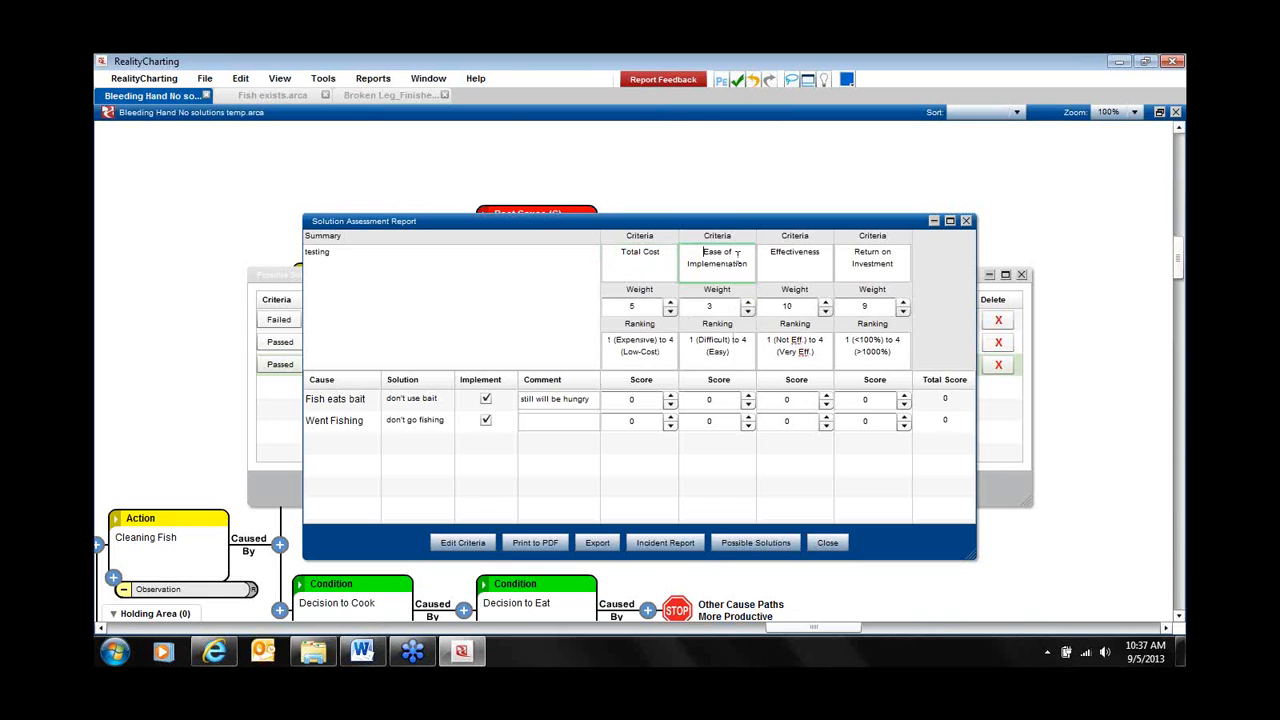
left_click(786, 259)
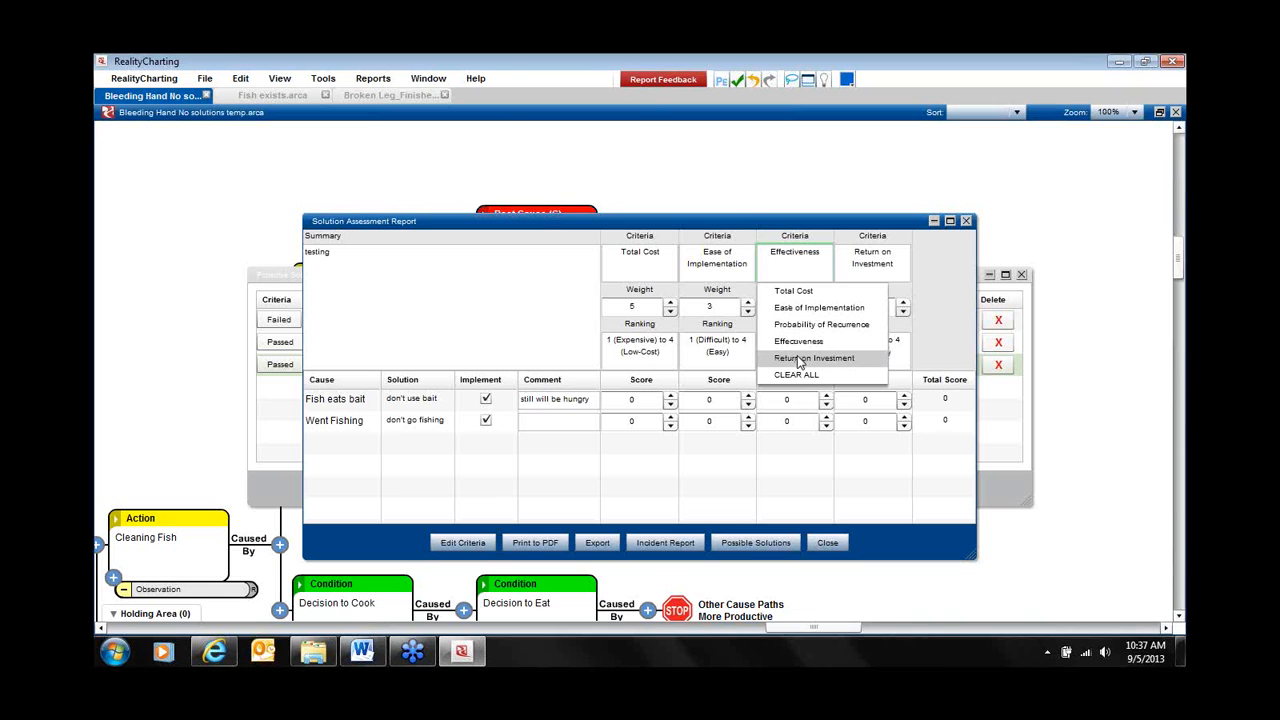
left_click(801, 325)
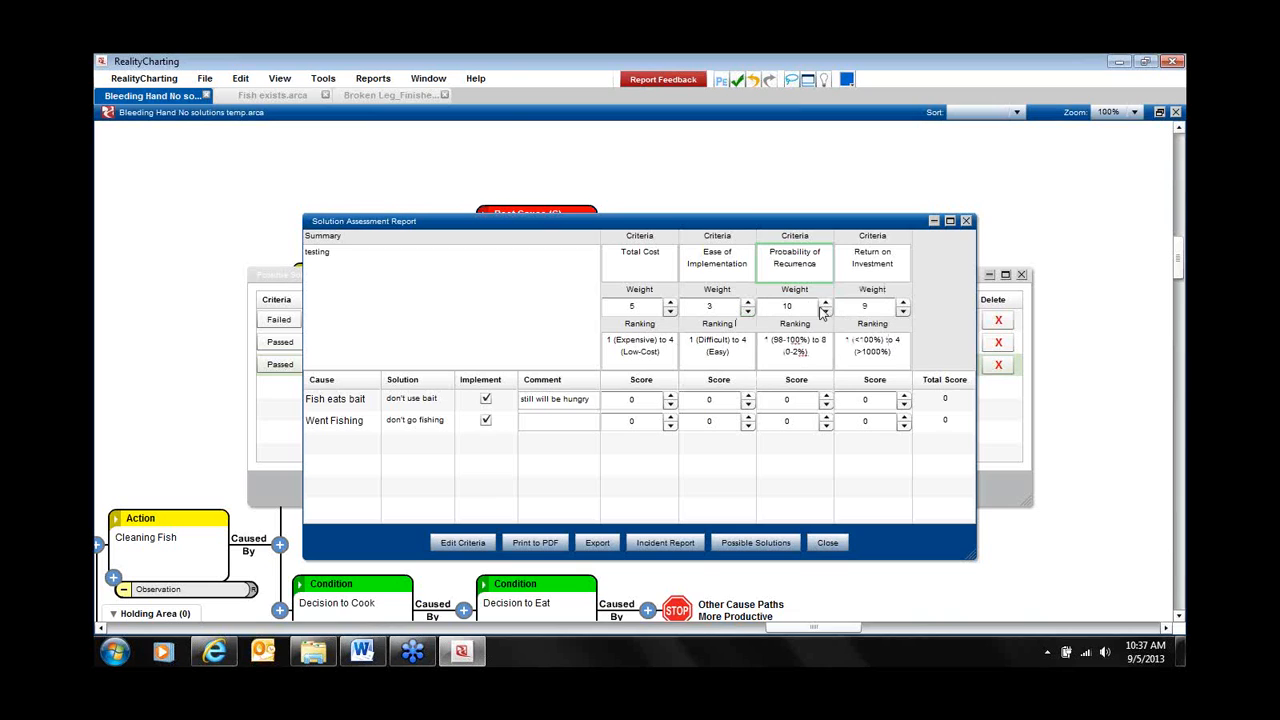
left_click(827, 314)
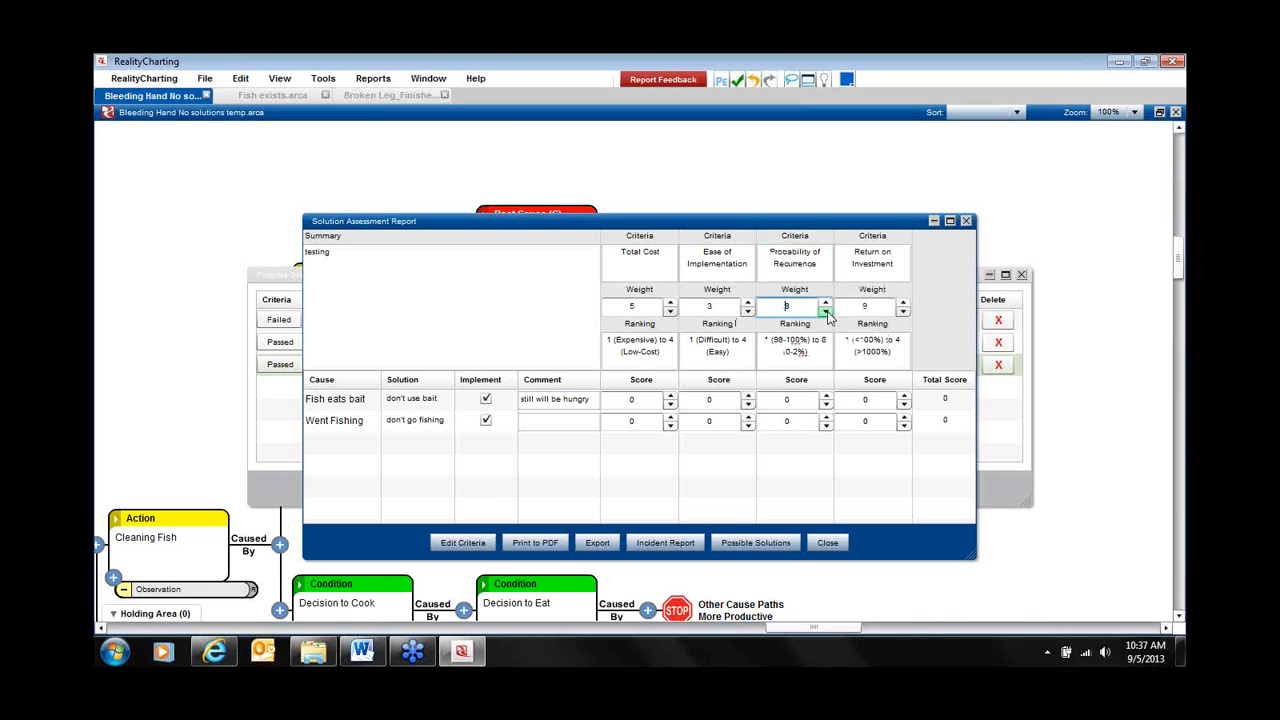
left_click(827, 314)
left_click(640, 346)
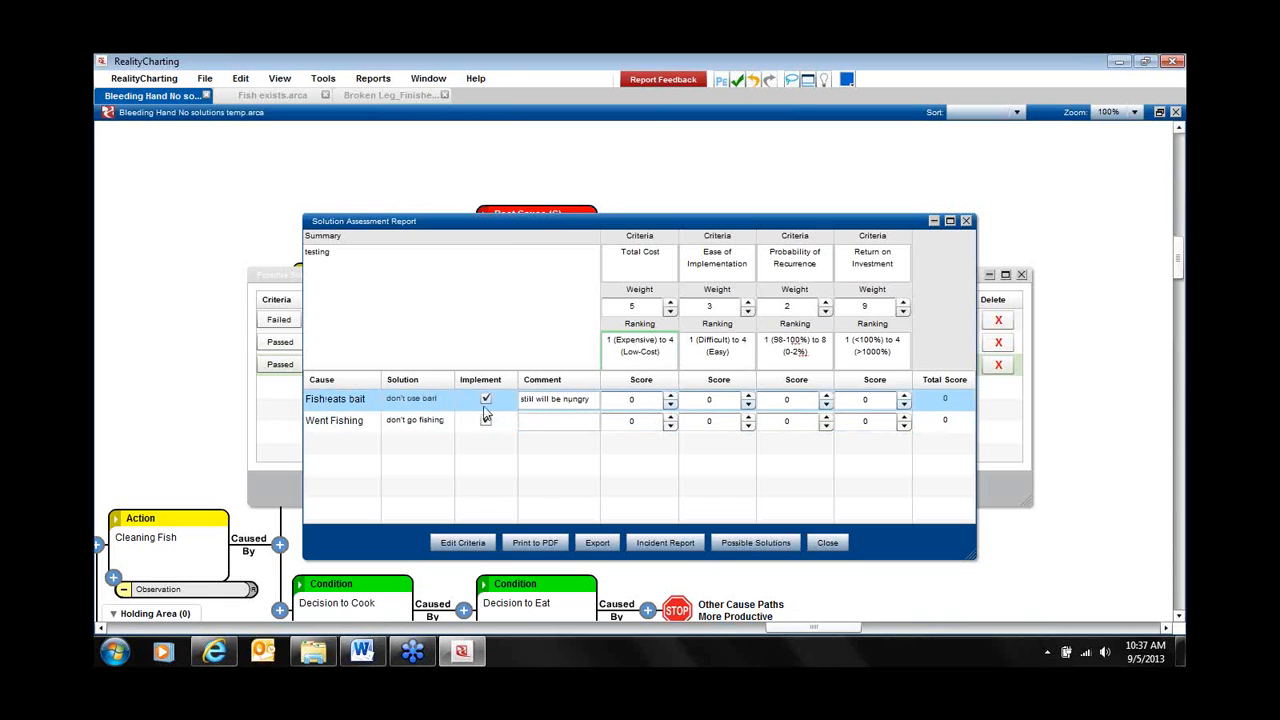
Score "don't use bait" 4 for Total Cost, 4 for Ease of Implementation, 3 for Probability of Recurrence and 4 for Return on Investment.
double_click(671, 401)
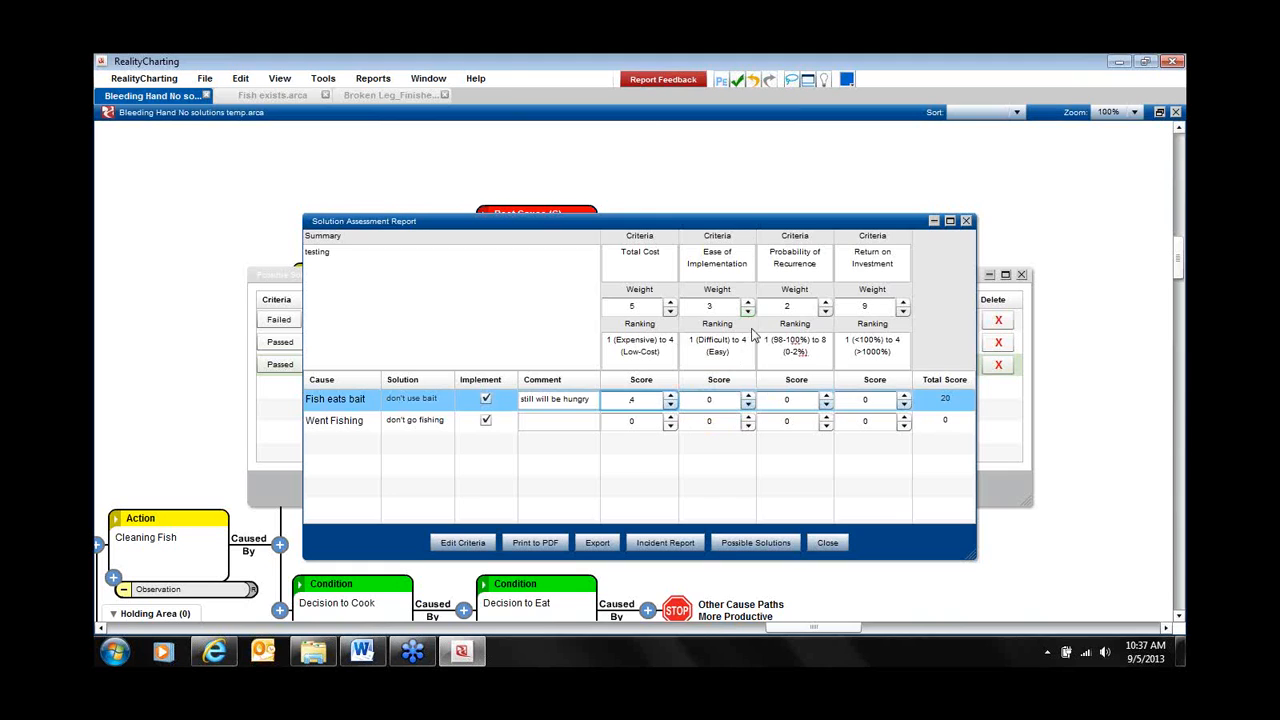
left_click(748, 397)
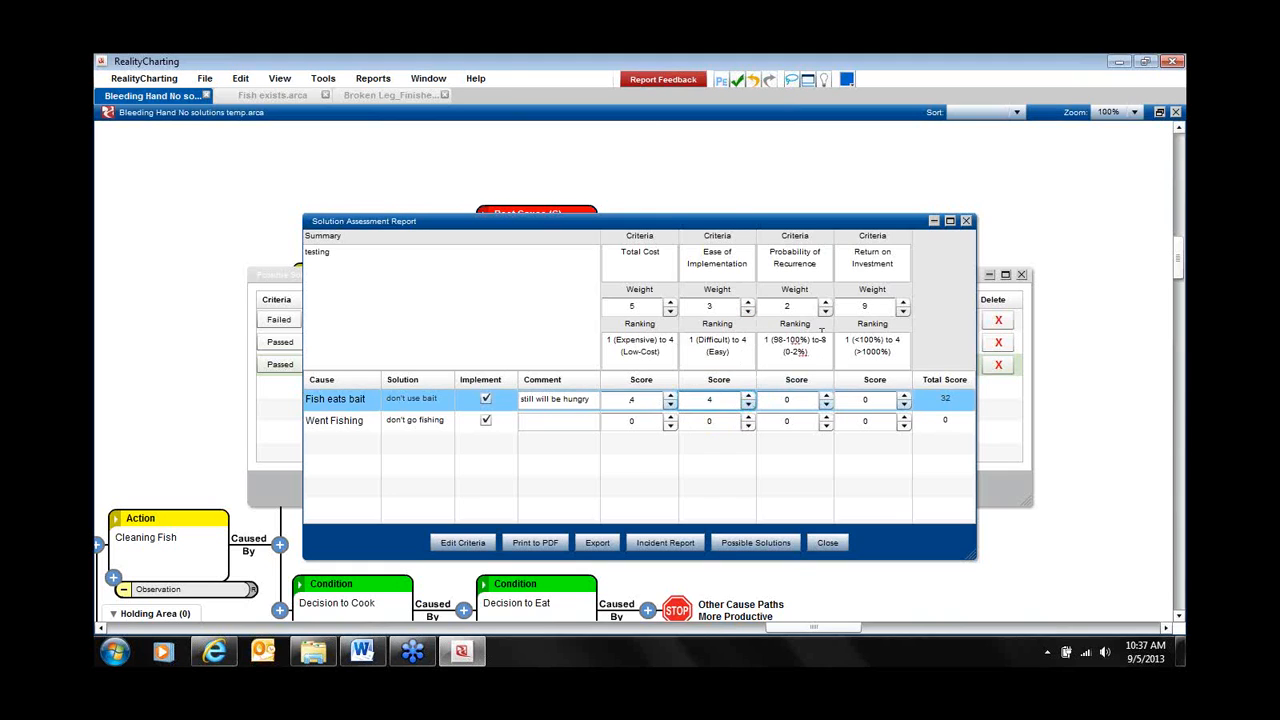
left_click(826, 395)
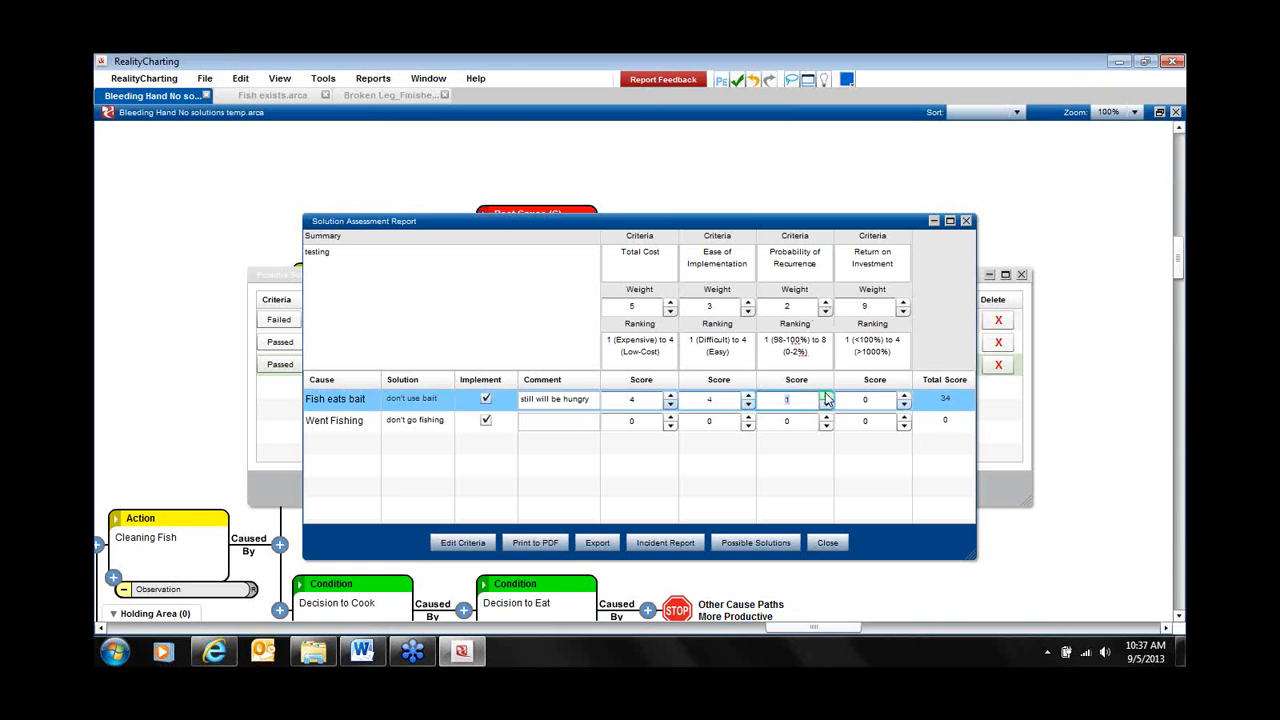
left_click(826, 396)
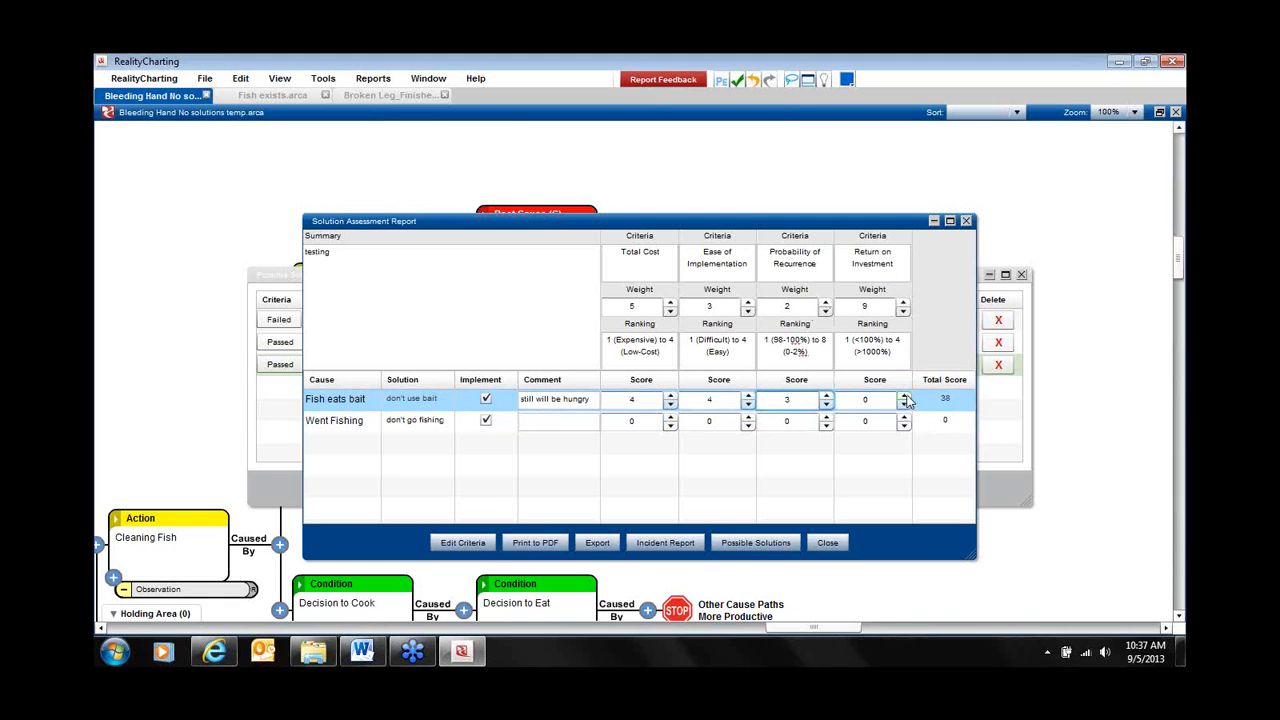
left_click(904, 396)
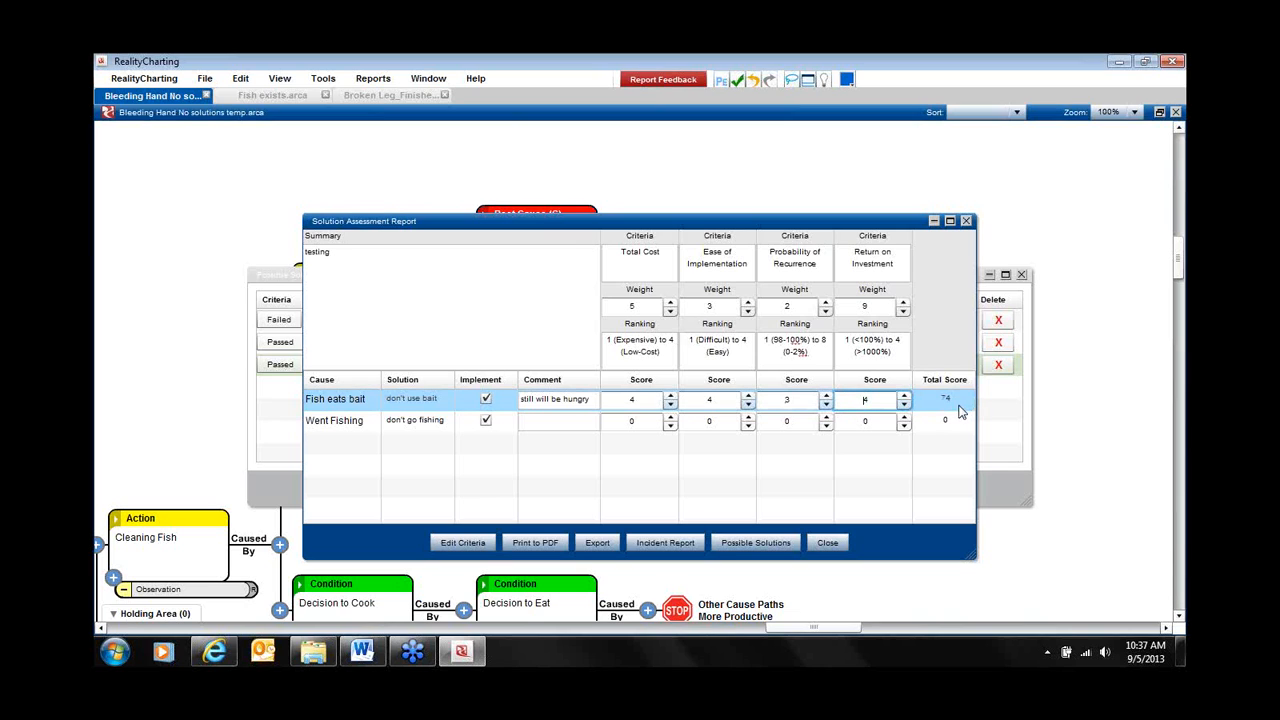
Score "don't go fishing" 2 for Total Cost, 2 for Ease of Implementation, 2 for Probability of Recurrence and 1 for Return on Investment.
left_click(670, 416)
left_click(670, 416)
left_click(748, 416)
left_click(748, 416)
left_click(826, 416)
left_click(826, 416)
left_click(904, 416)
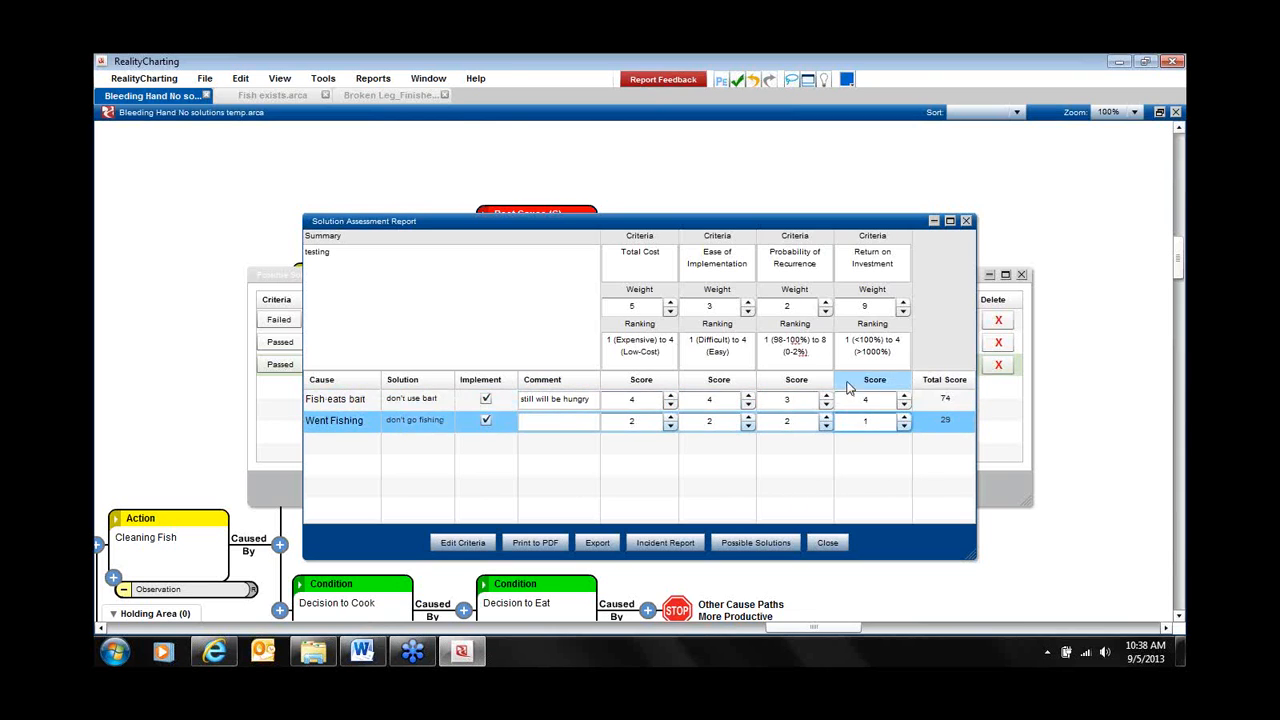
Reposition the Solution Assessment Report and sort its rows by cause, by Total Cost score and finally by Total Score ascending.
left_click_drag(510, 222, 816, 199)
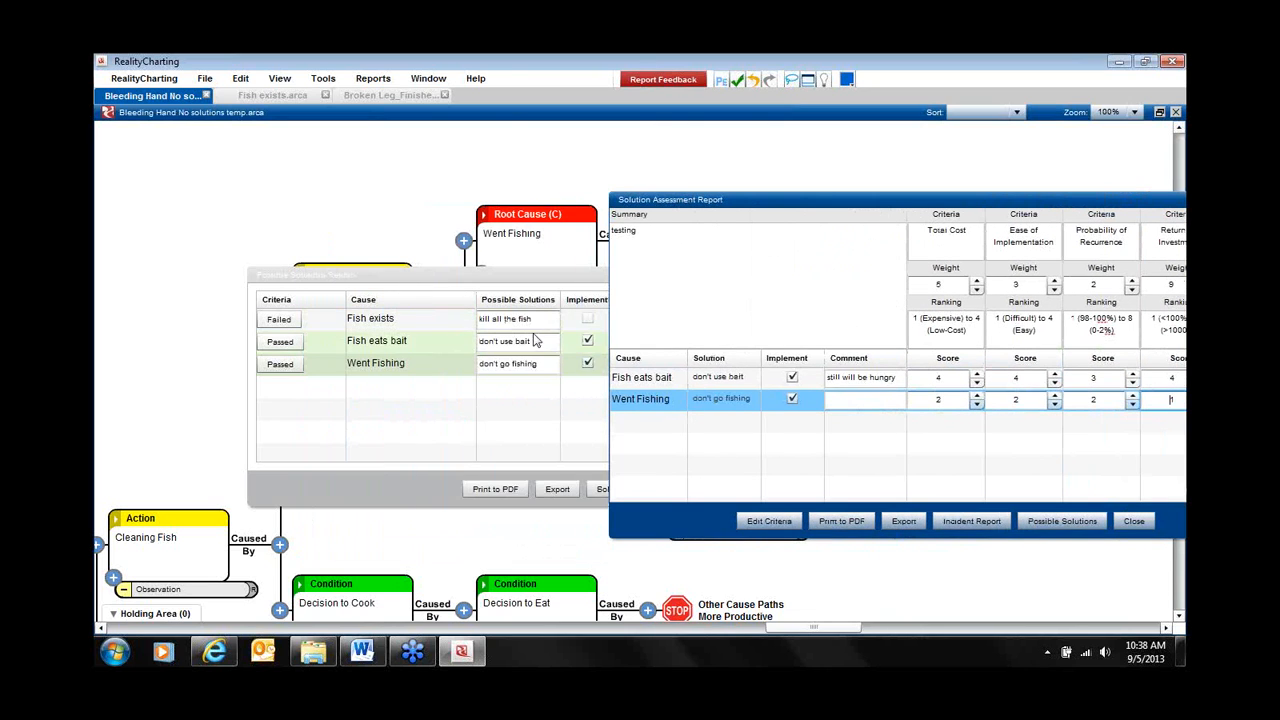
left_click_drag(865, 212, 676, 221)
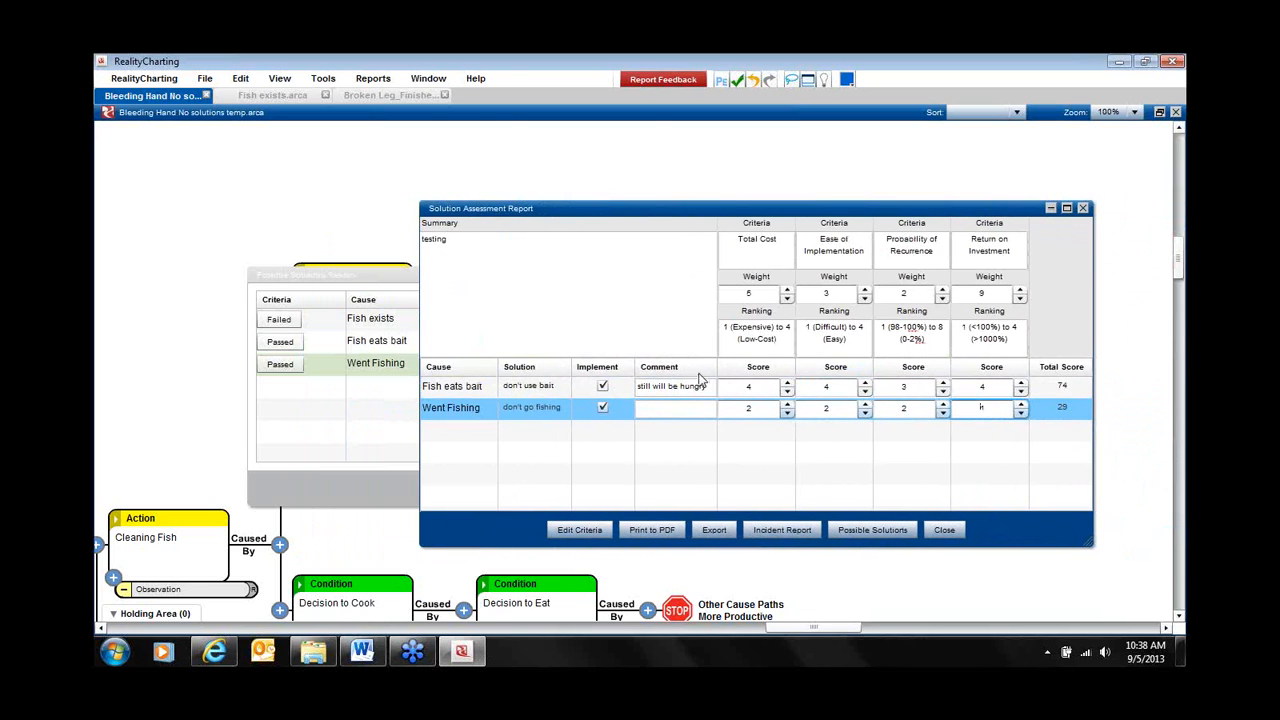
left_click(459, 370)
left_click(459, 370)
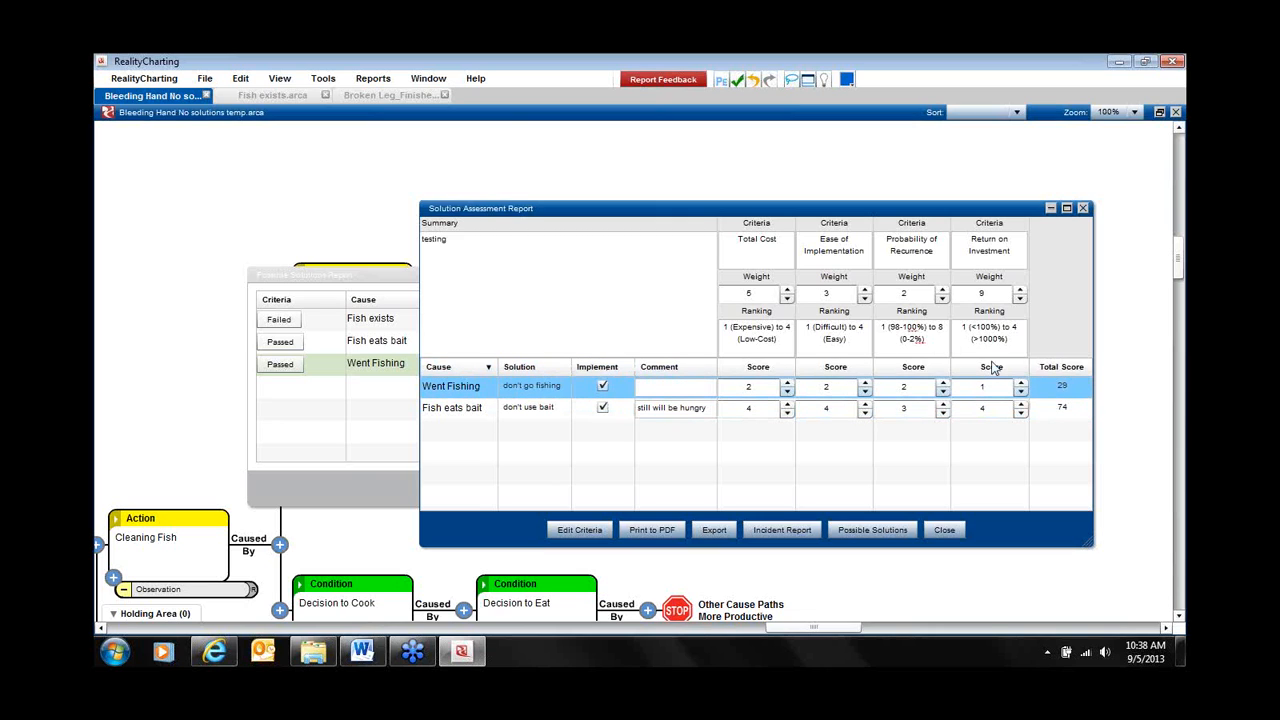
left_click(783, 370)
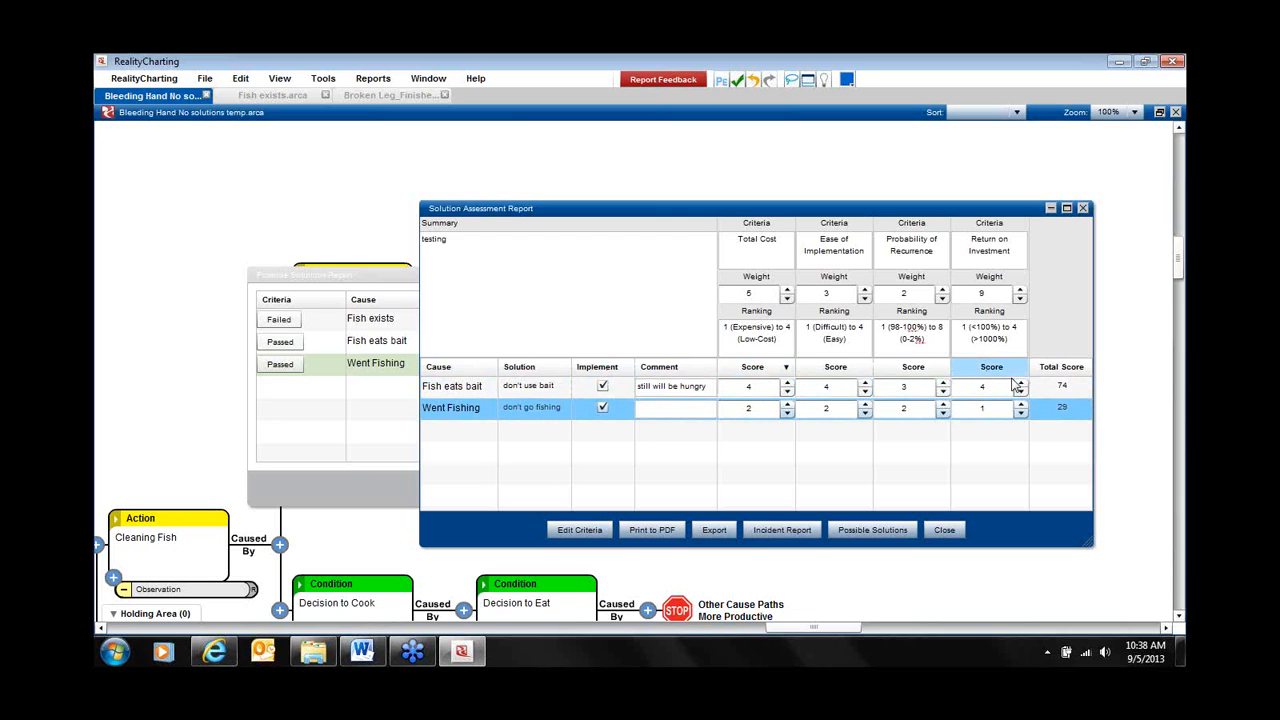
left_click(1062, 367)
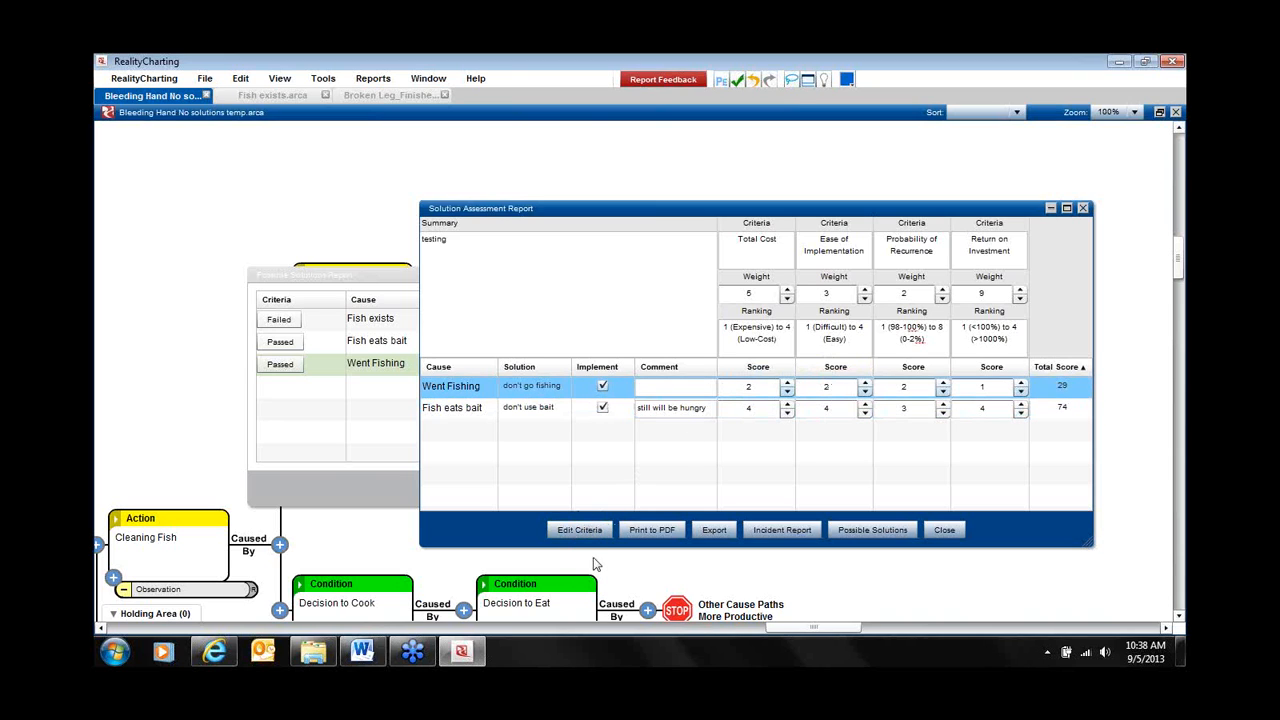
Add a custom solution criterion named "test" with the ranking "1 to 10".
left_click(578, 530)
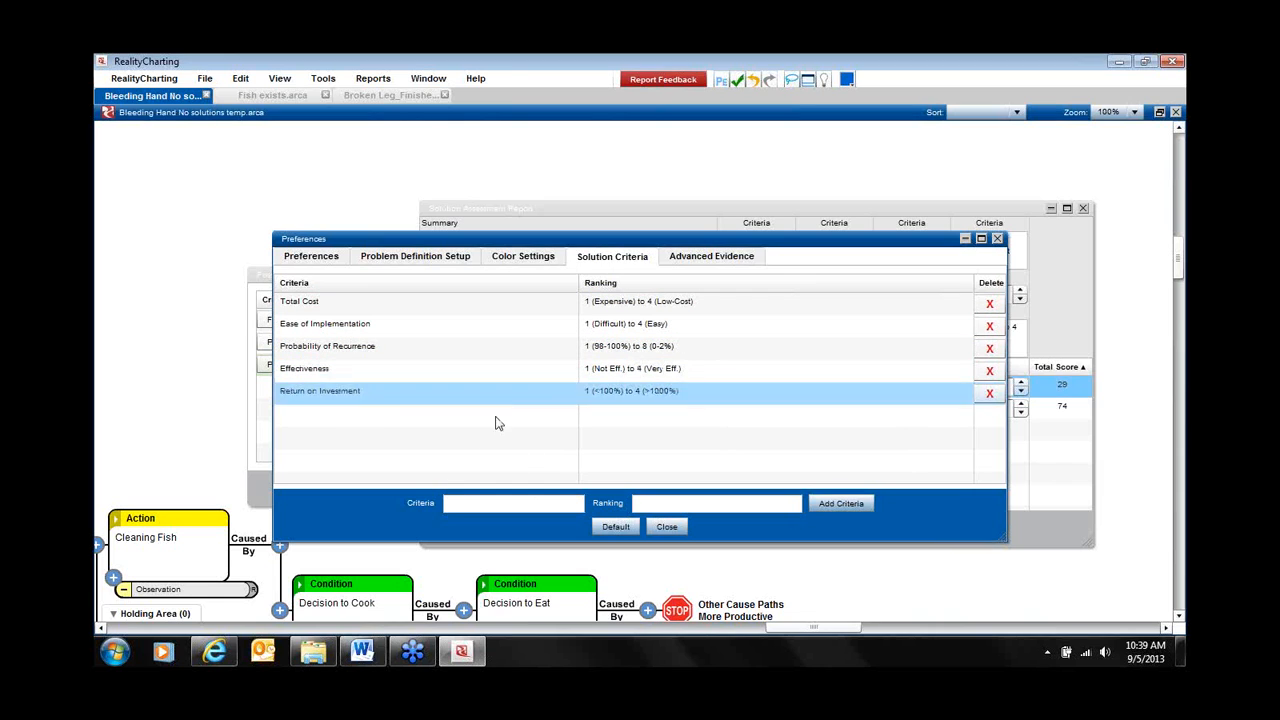
left_click(484, 502)
key("Tab")
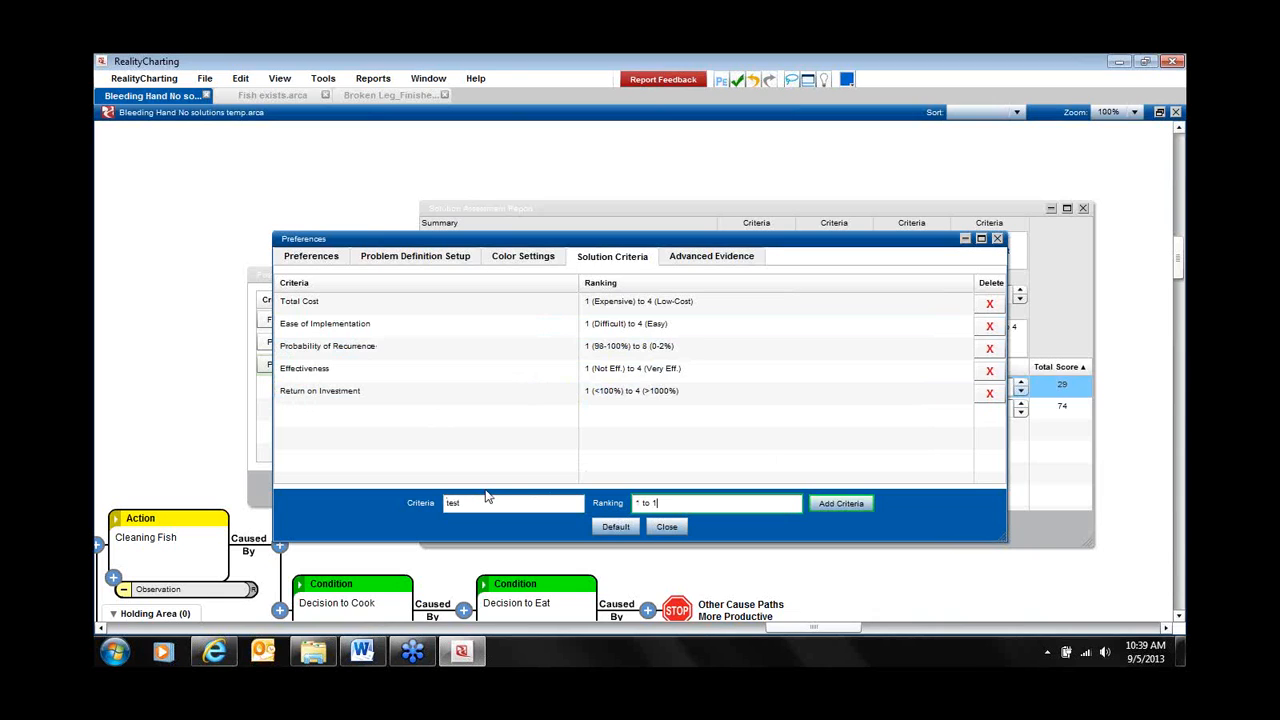
left_click(858, 504)
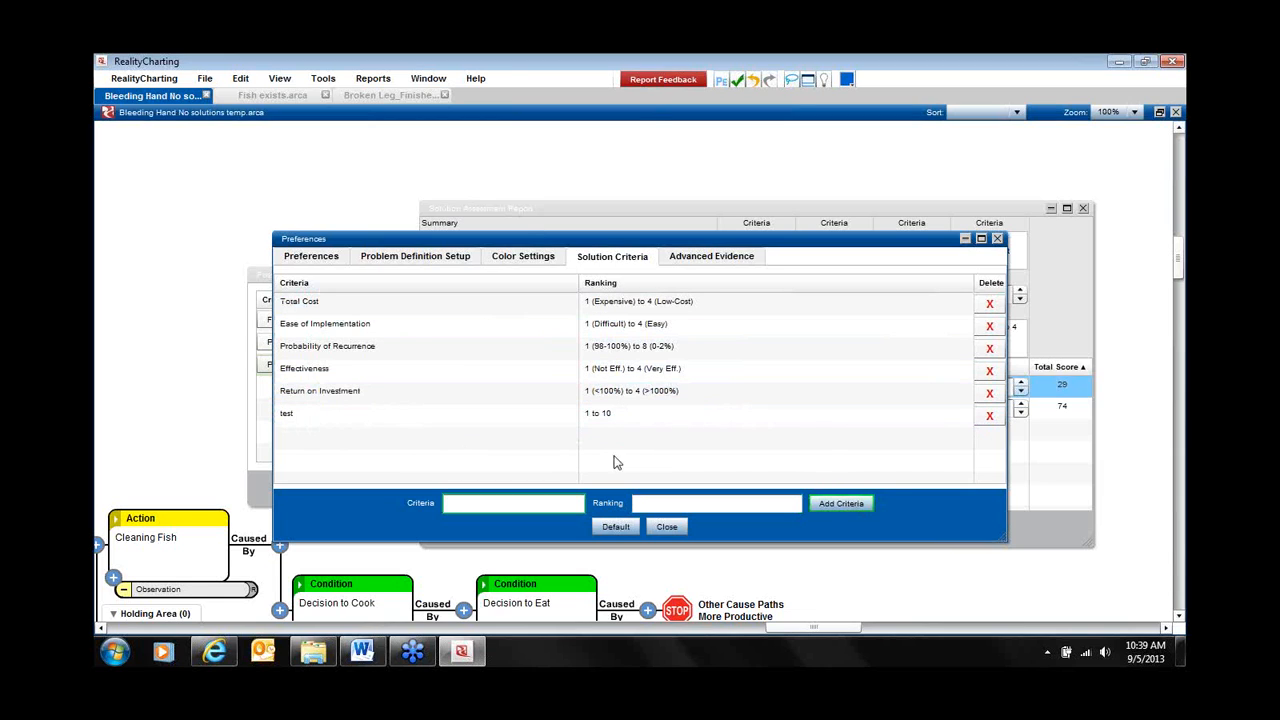
Restore the default solution criteria, deleting the custom entry, and close the preferences.
left_click(614, 528)
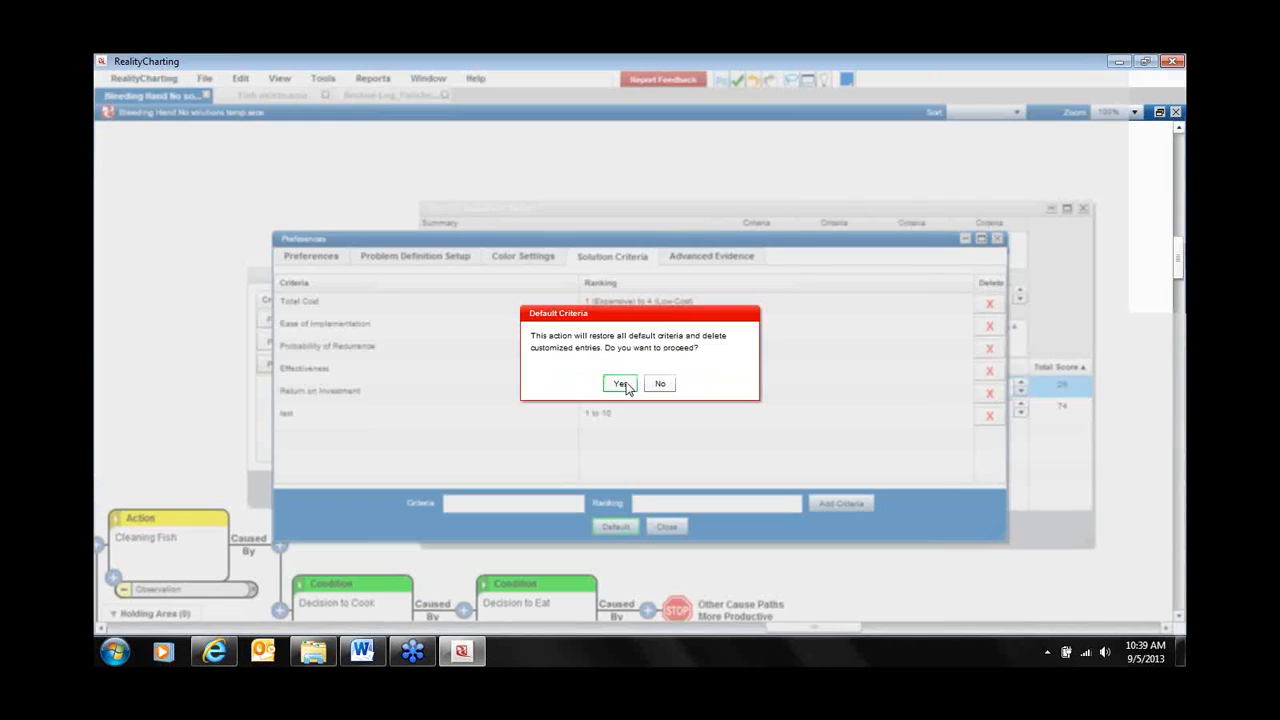
left_click(621, 384)
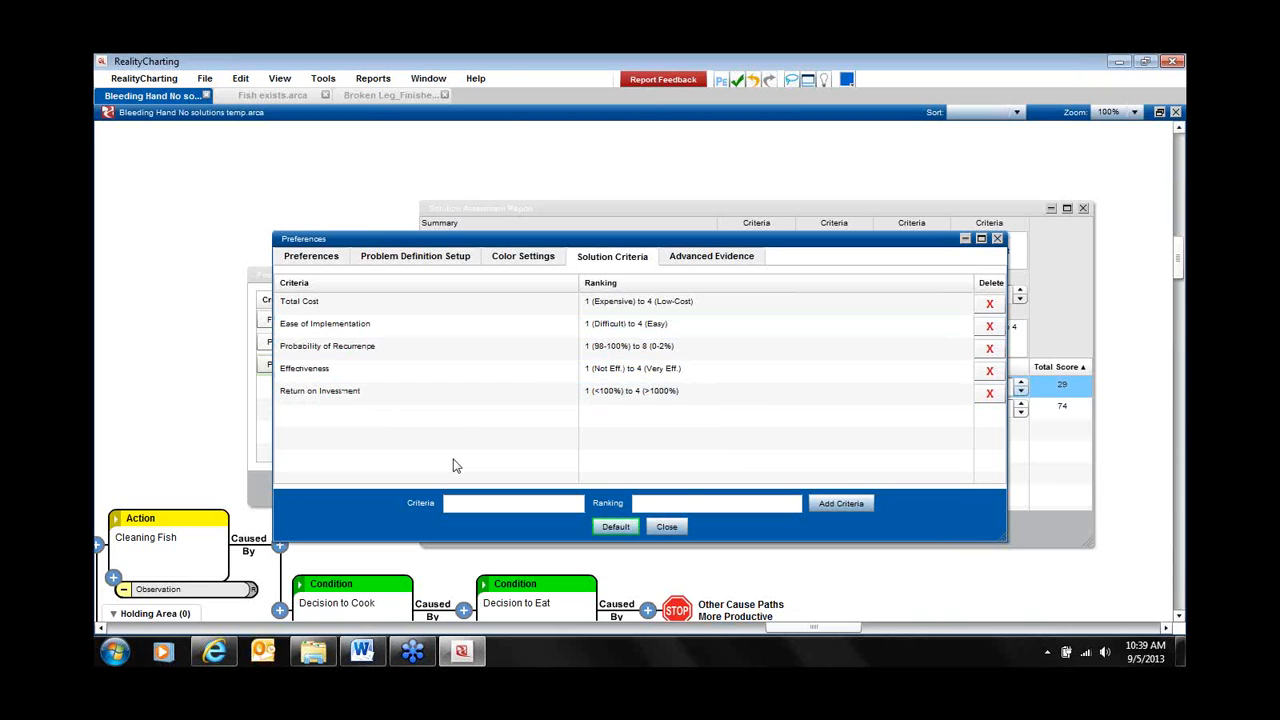
left_click(667, 527)
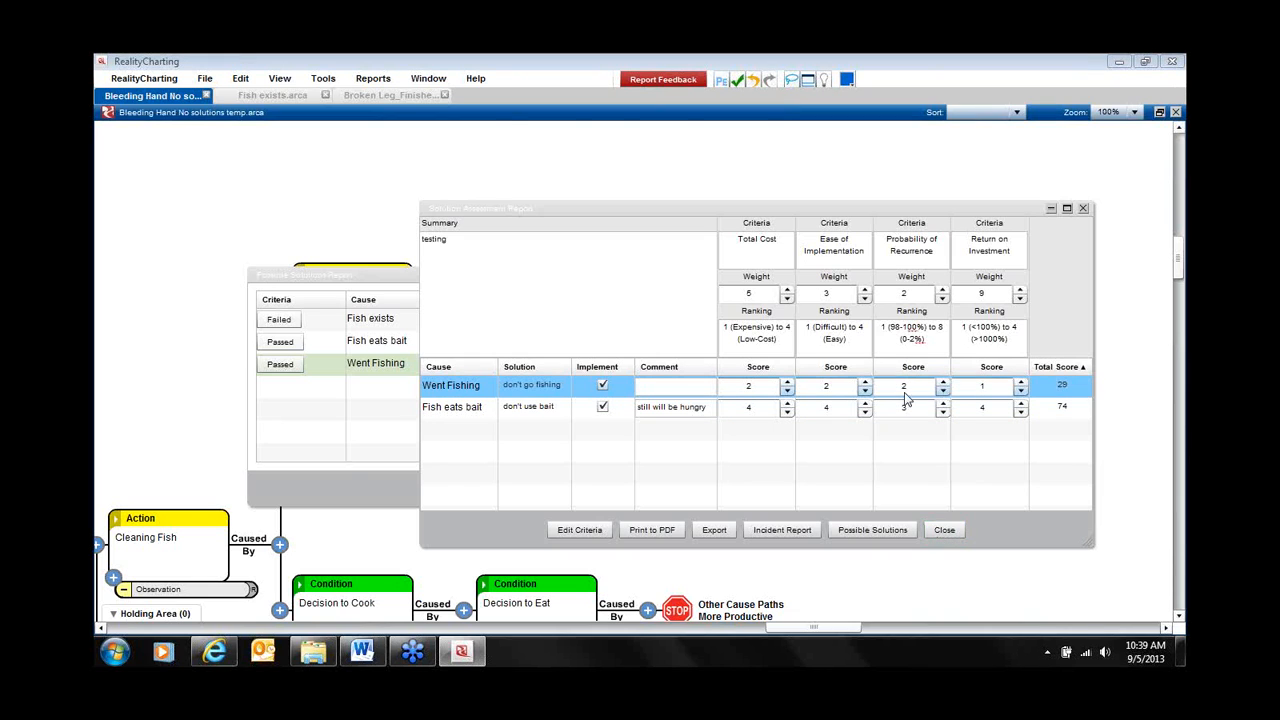
Open the Incident Report and enter "see sample" as its executive summary.
left_click(782, 530)
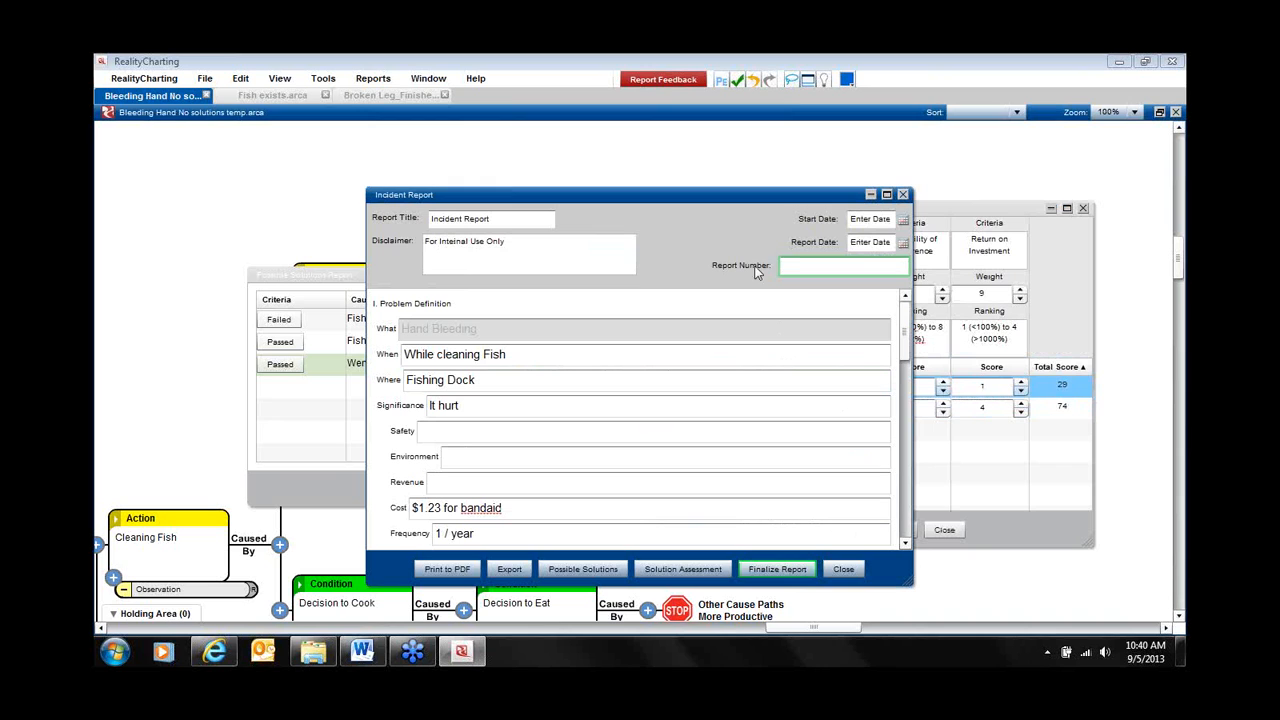
left_click_drag(640, 198, 630, 134)
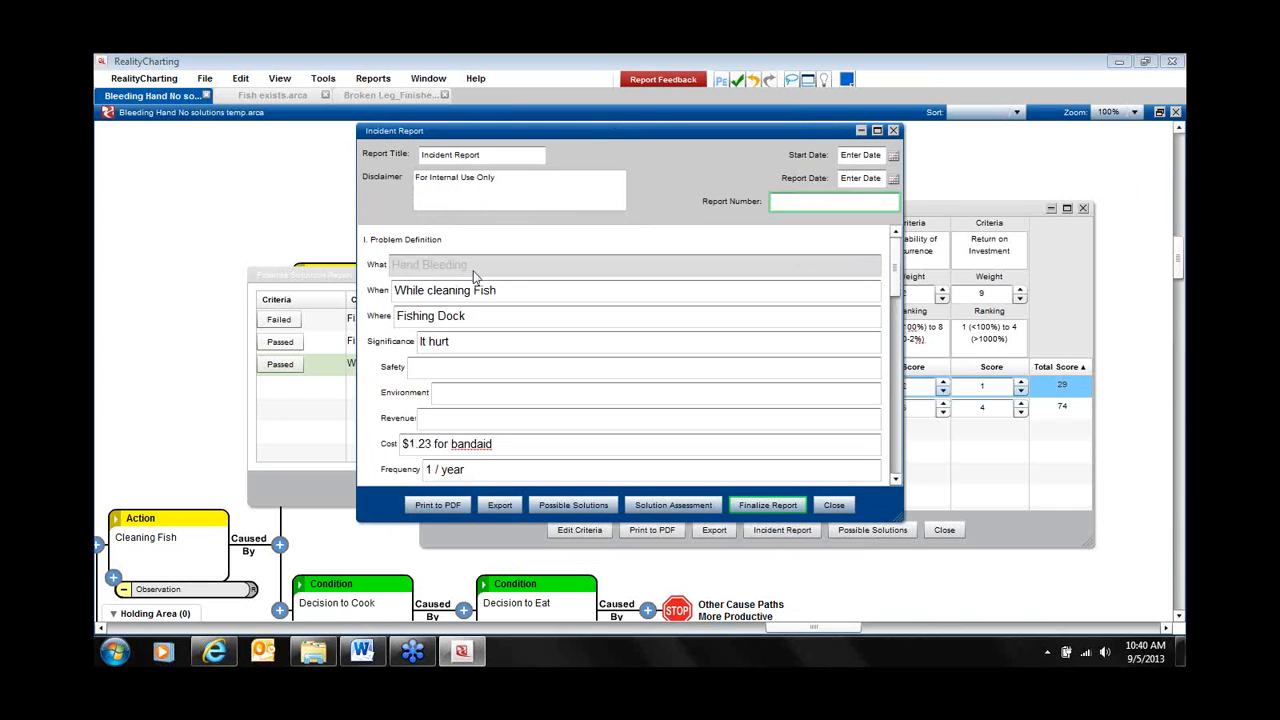
left_click(895, 481)
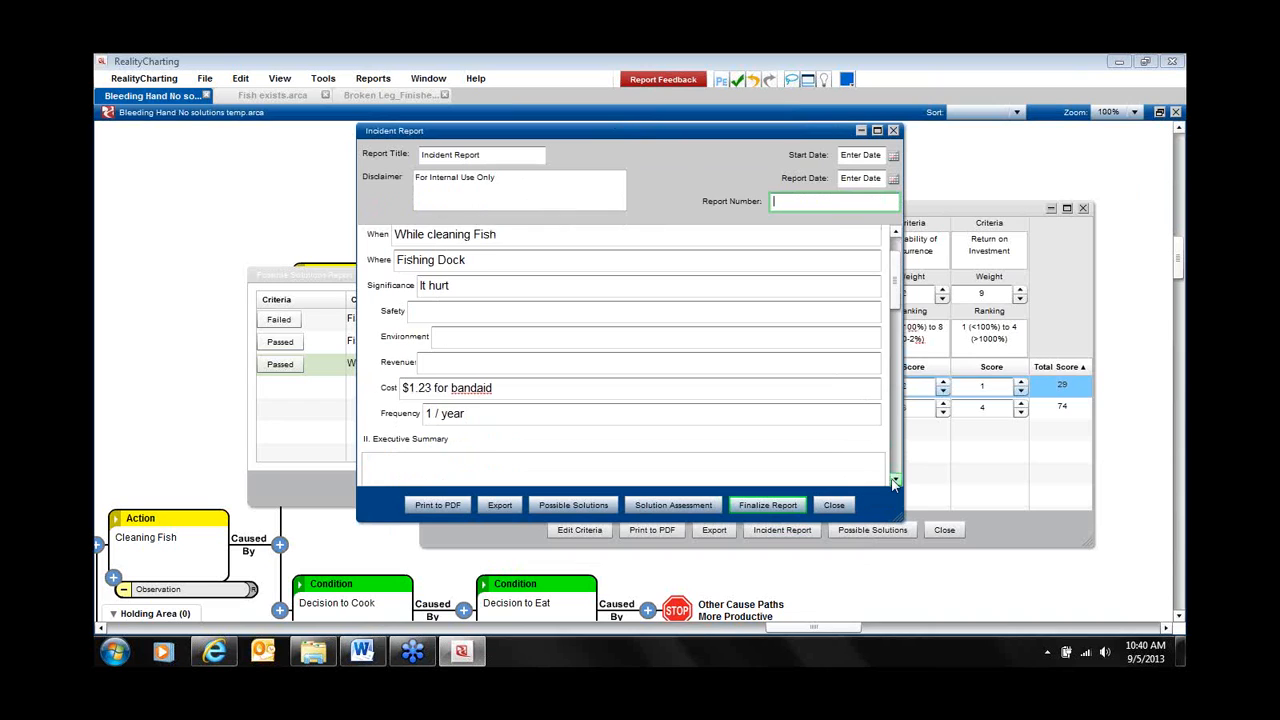
scroll(420, 355, "down", 2)
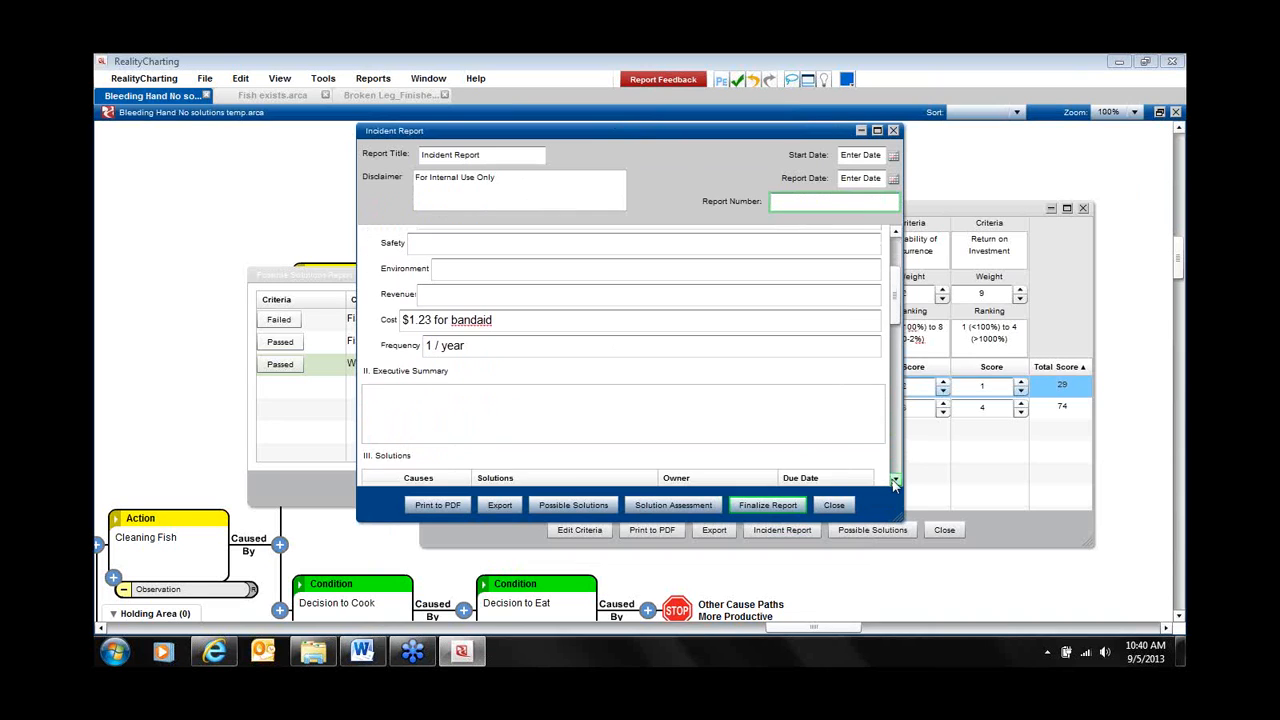
left_click(375, 368)
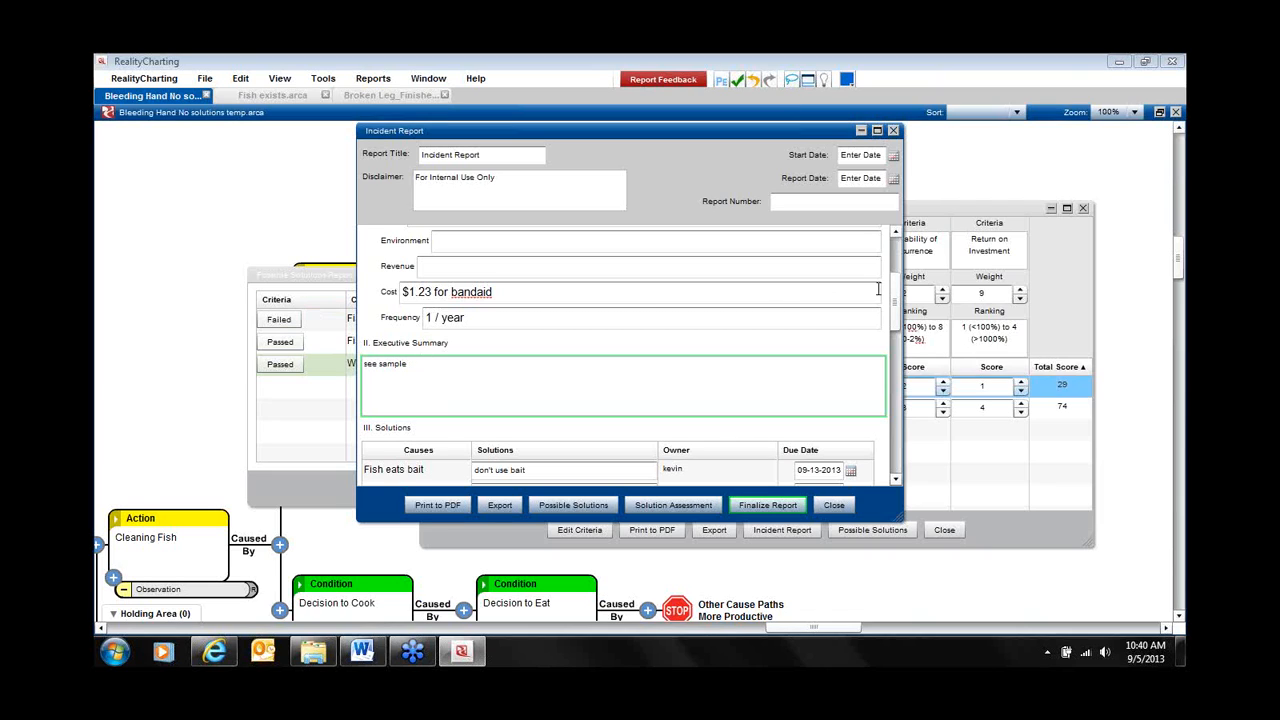
left_click_drag(896, 308, 896, 339)
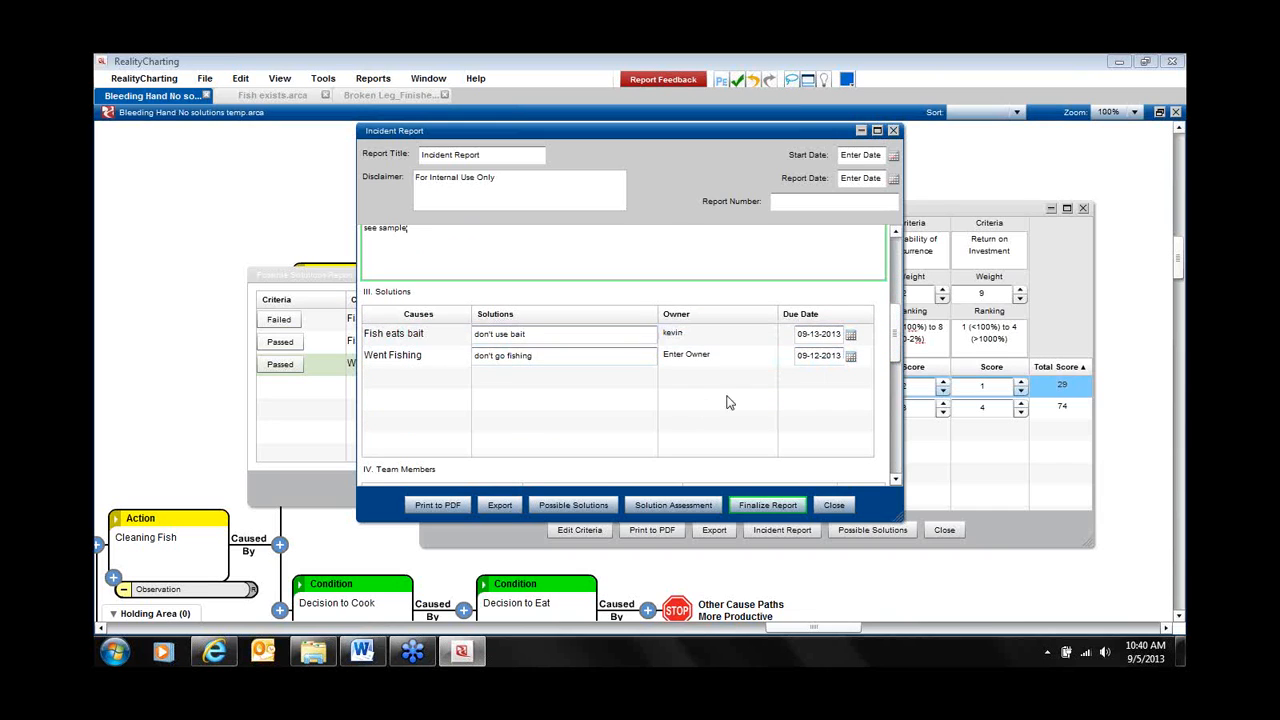
Look over the Incident Report's team members, notes and references, and start finalizing the report.
left_click_drag(896, 354, 896, 413)
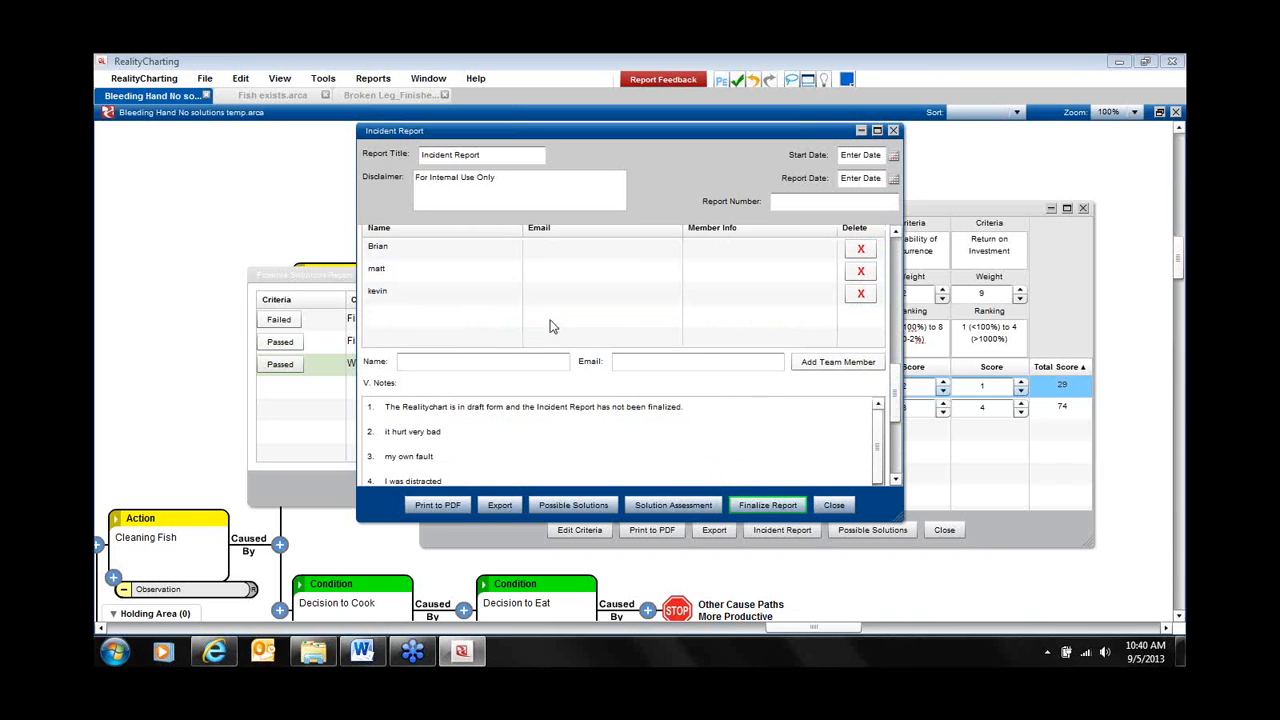
left_click_drag(897, 393, 897, 460)
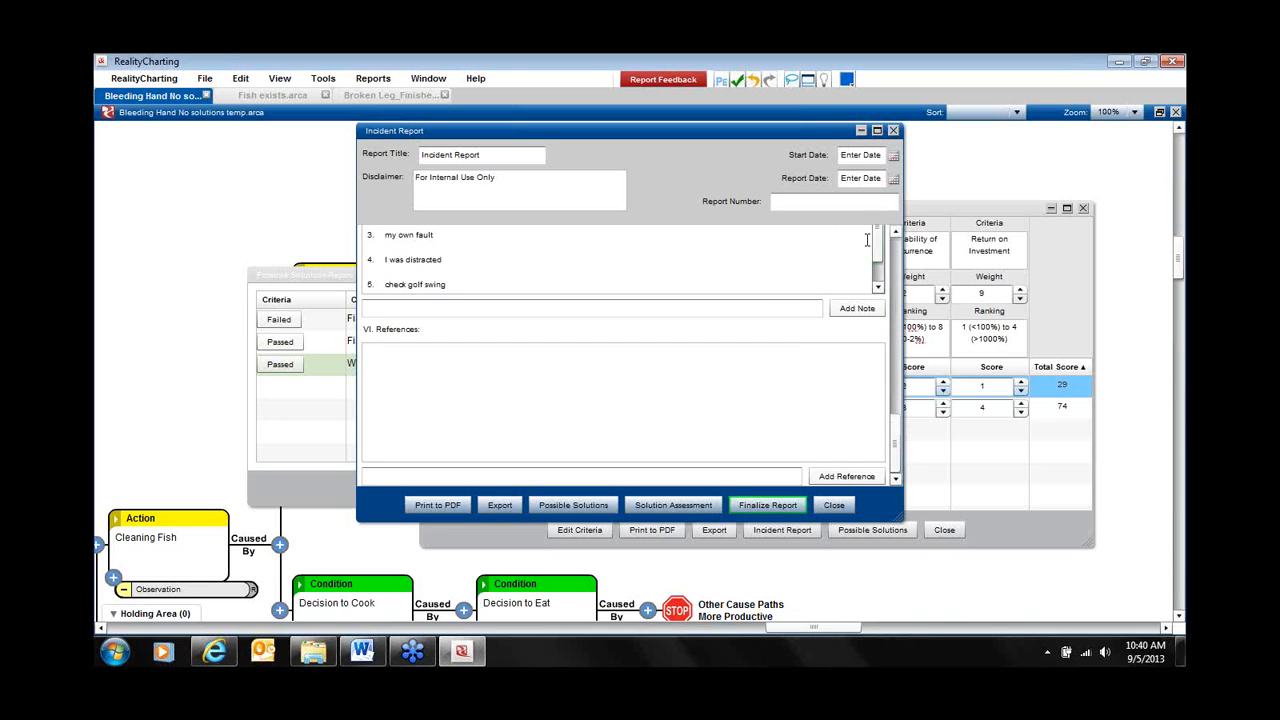
left_click(772, 505)
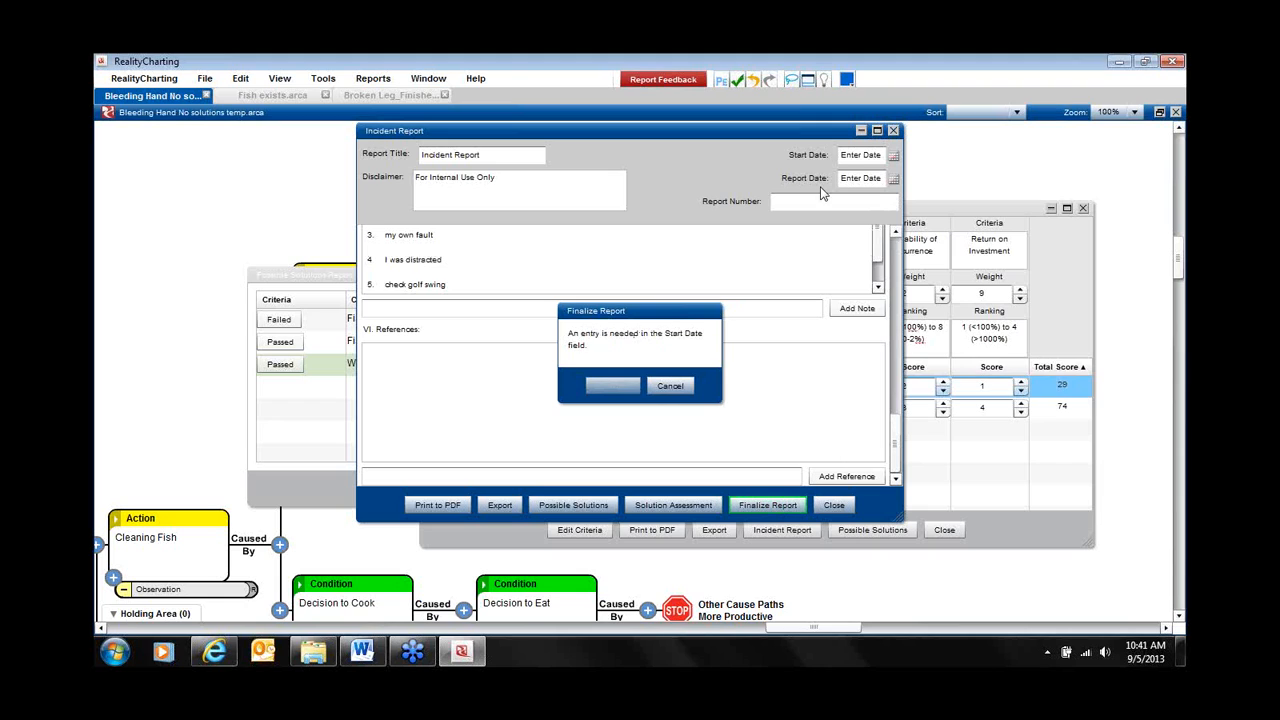
Set the report's Start Date to 09-02-2013 and Report Date to 09-06-2013, and continue the finalization.
left_click(868, 158)
left_click(987, 198)
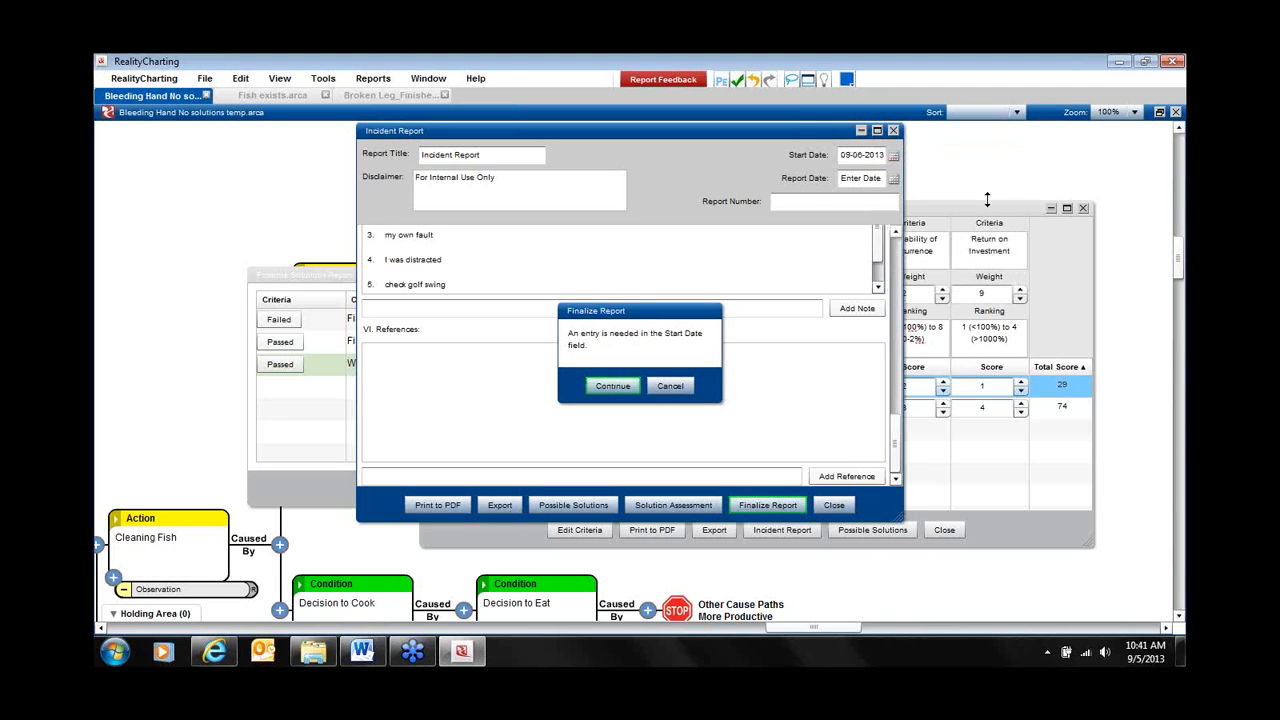
left_click(876, 158)
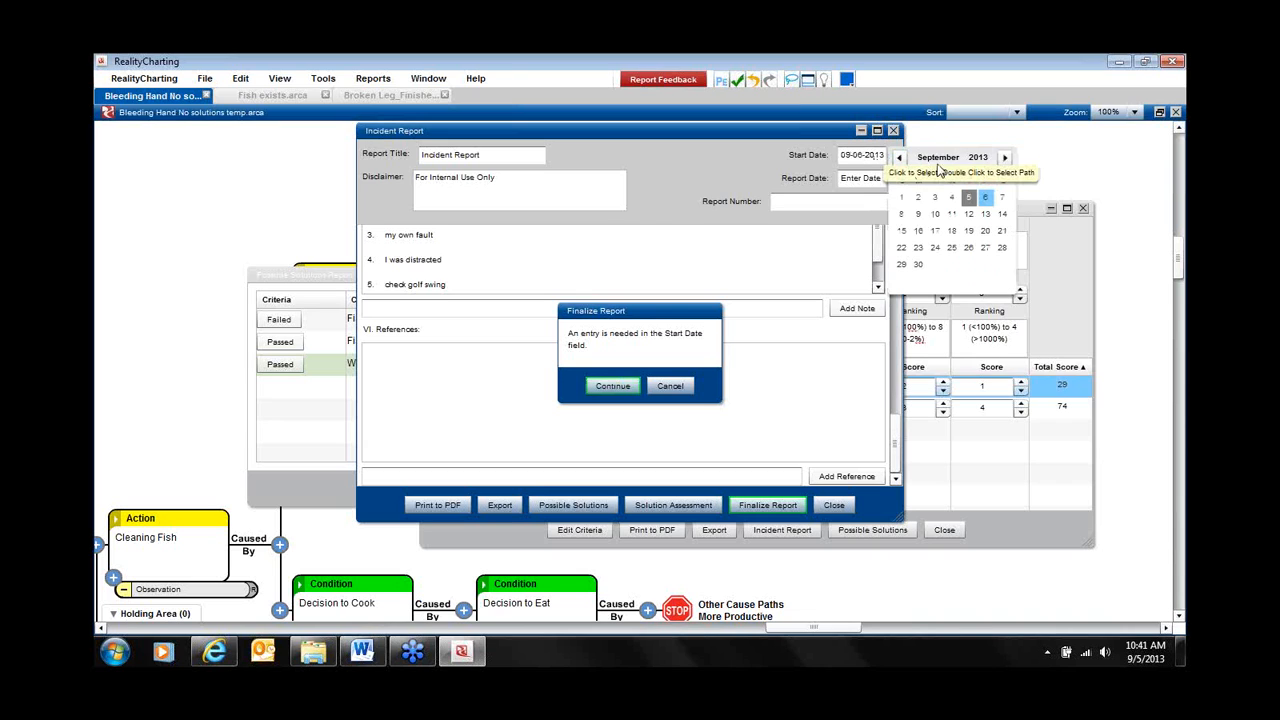
left_click(918, 197)
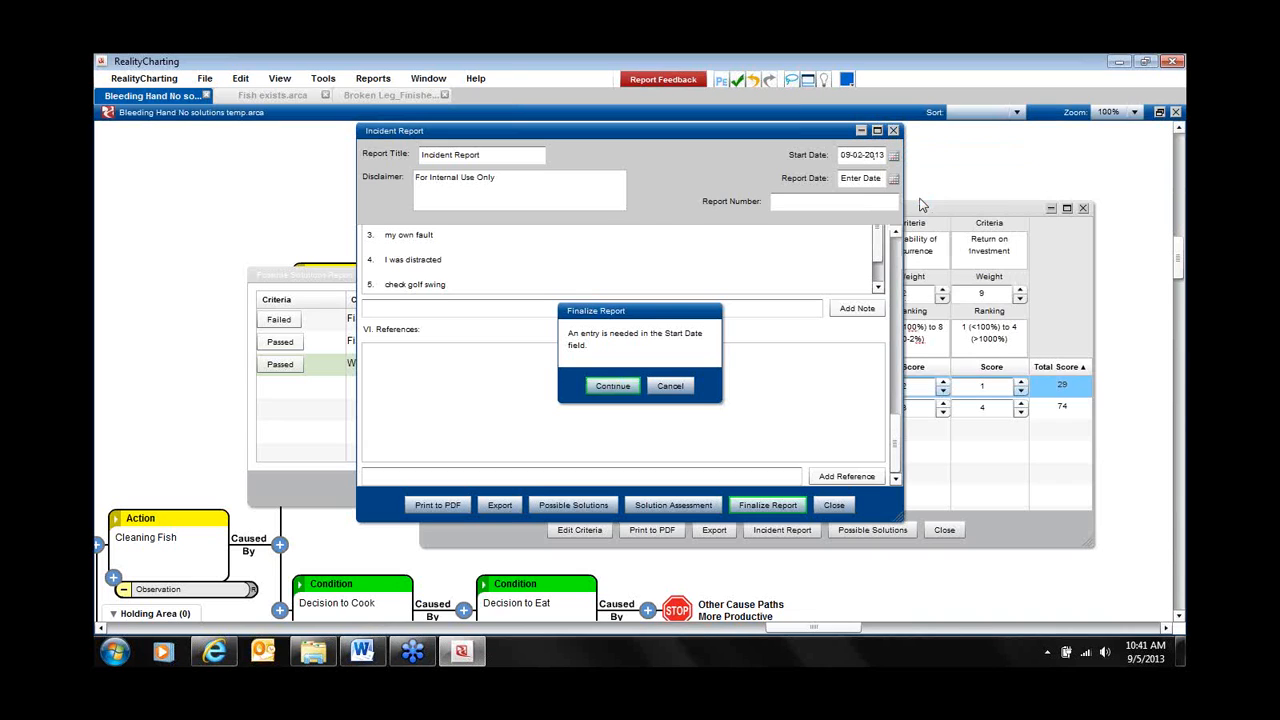
left_click(860, 180)
left_click(990, 223)
left_click(621, 388)
left_click(616, 385)
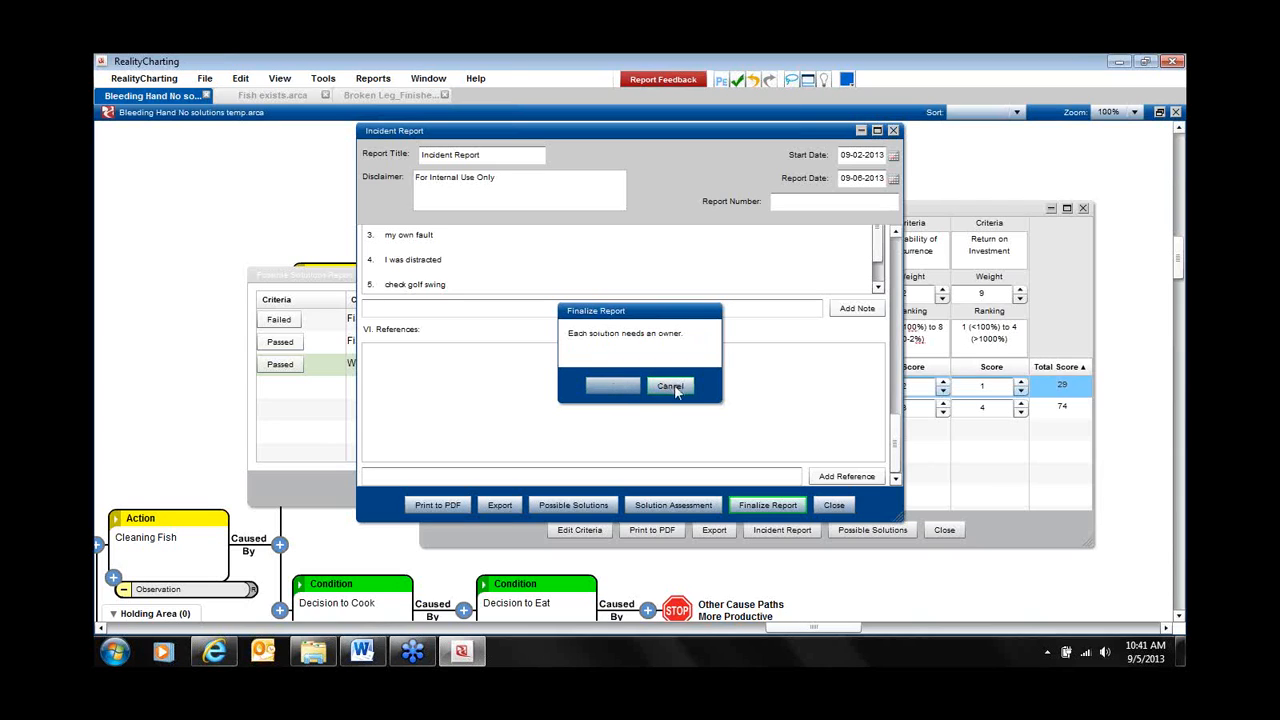
Assign a team member as owner of the "don't go fishing" solution and continue finalizing the report.
left_click_drag(896, 448, 905, 352)
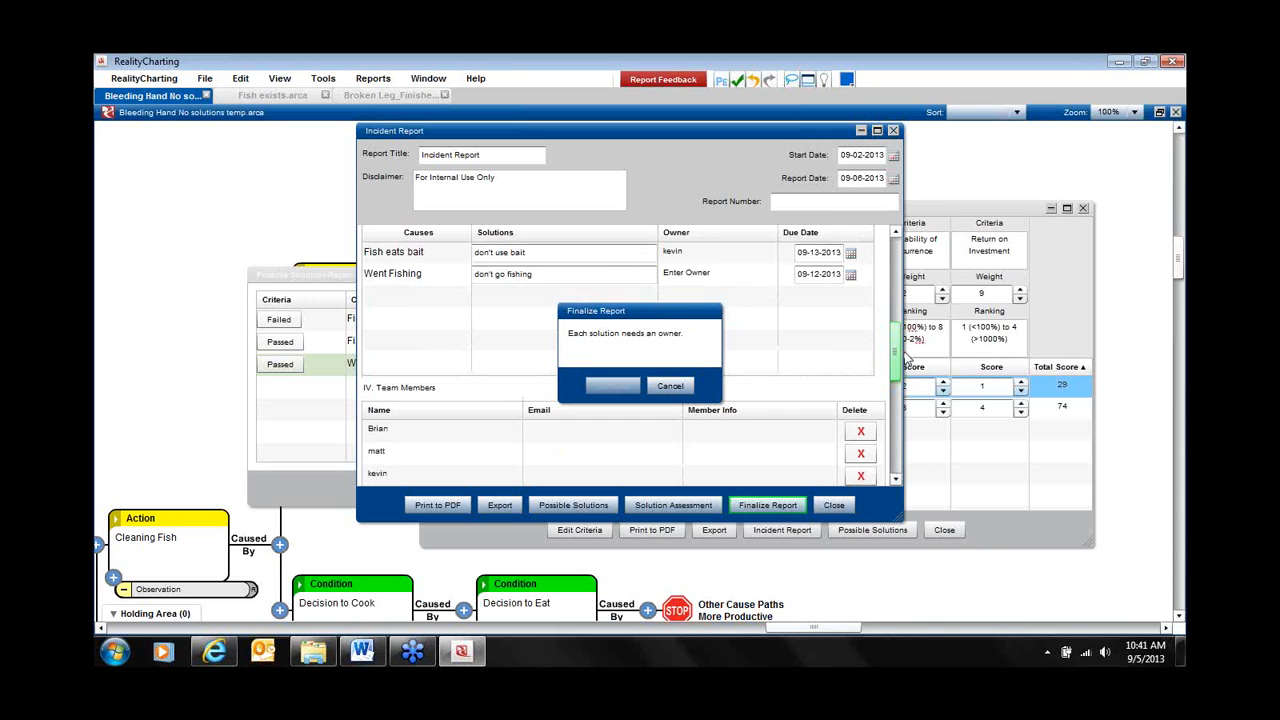
double_click(688, 271)
double_click(809, 322)
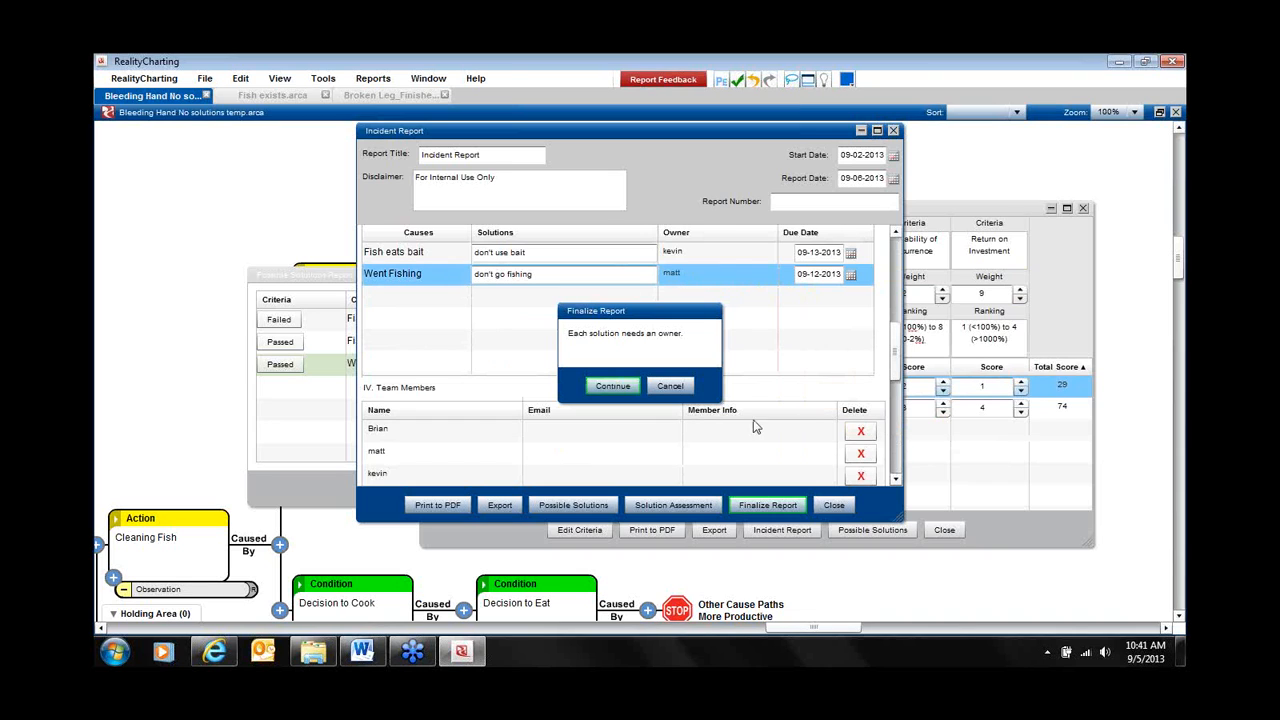
left_click(613, 386)
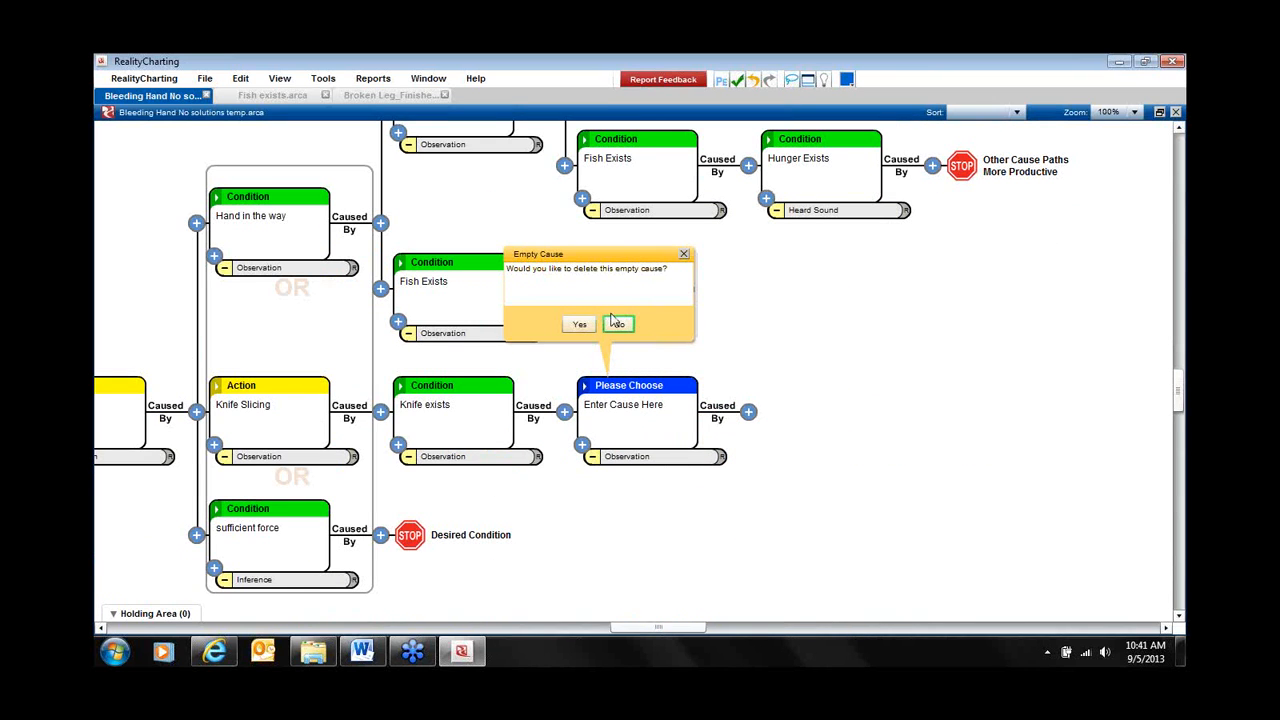
Keep the empty cause during the rules check, and bypass its cause type and the Action-Condition Requirement prompts.
left_click(619, 324)
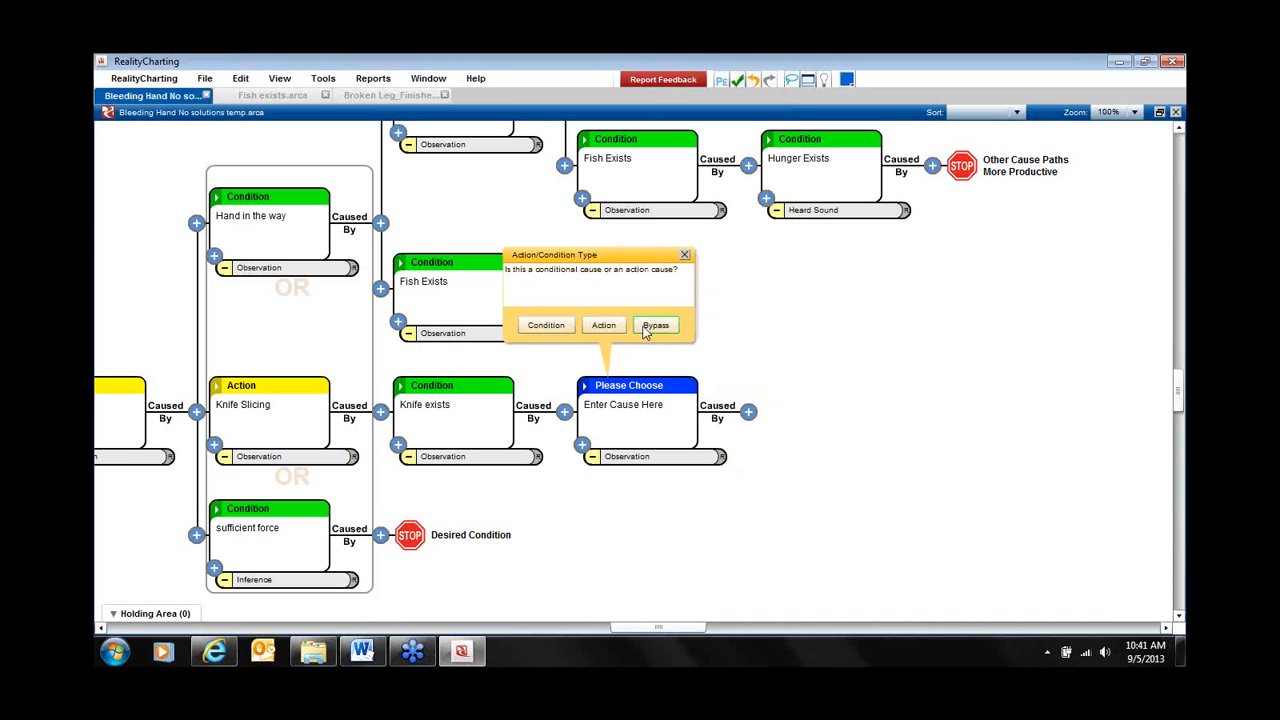
left_click(652, 328)
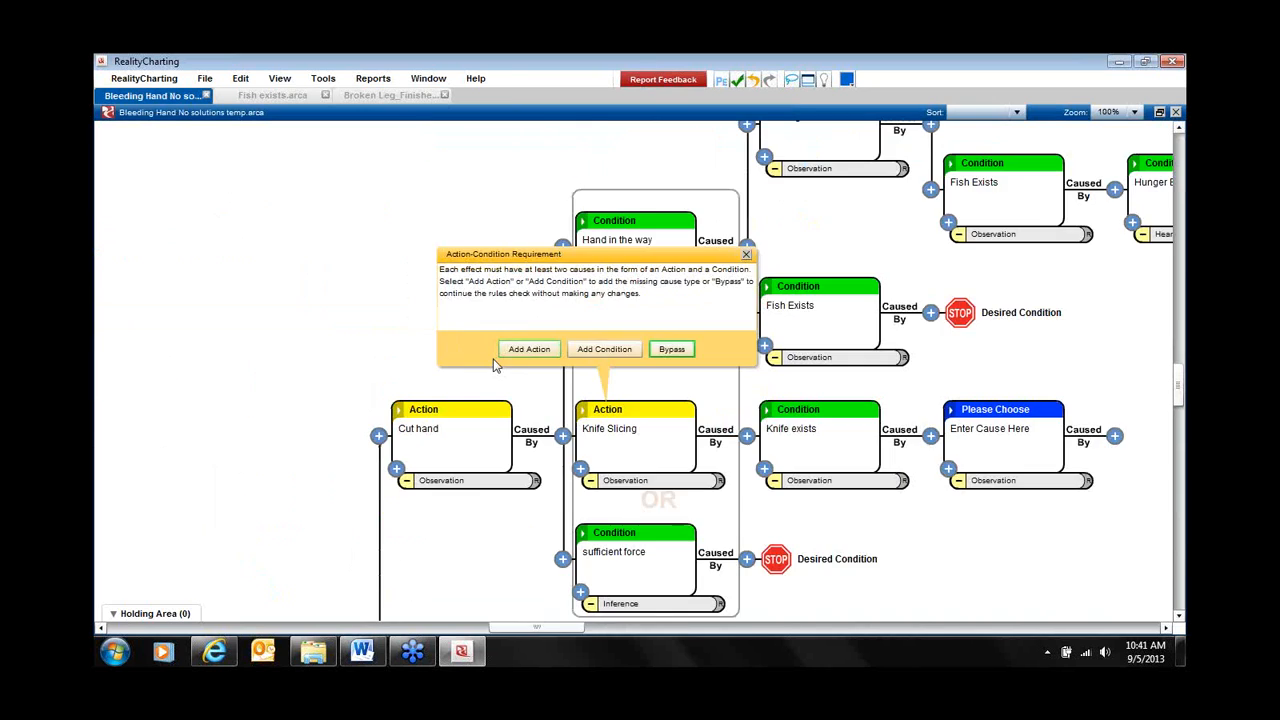
left_click(674, 351)
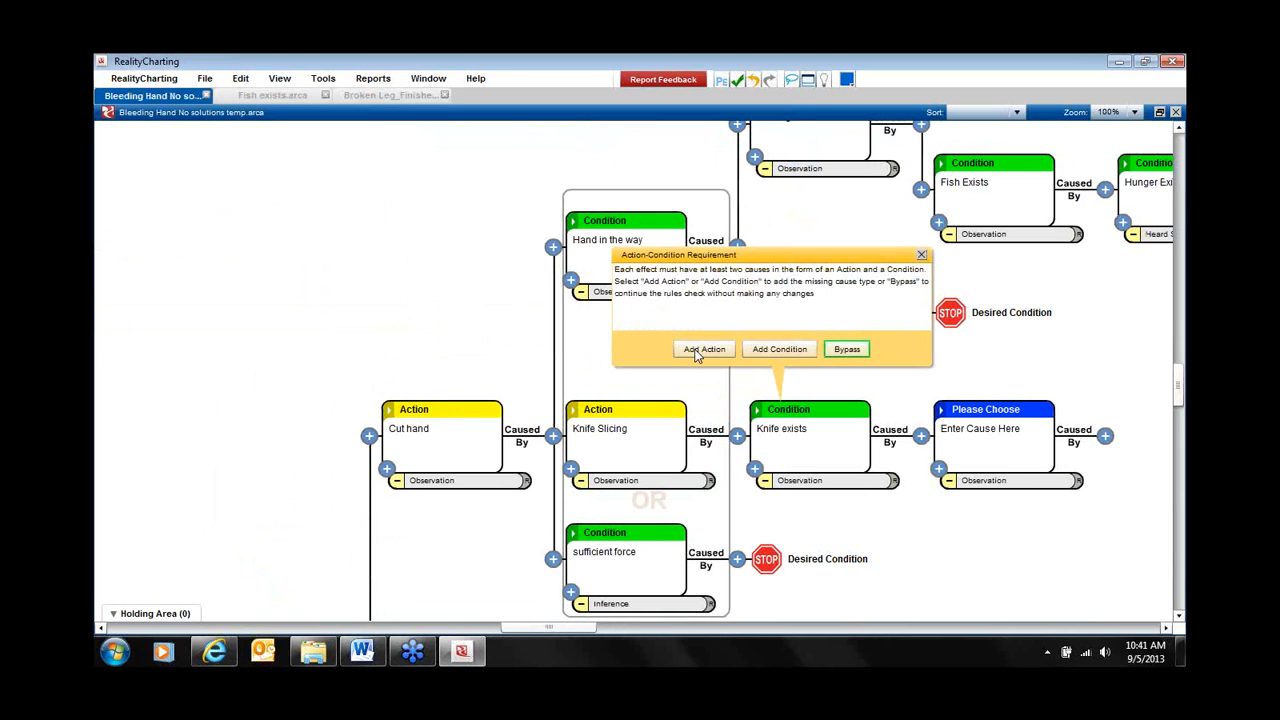
left_click(691, 354)
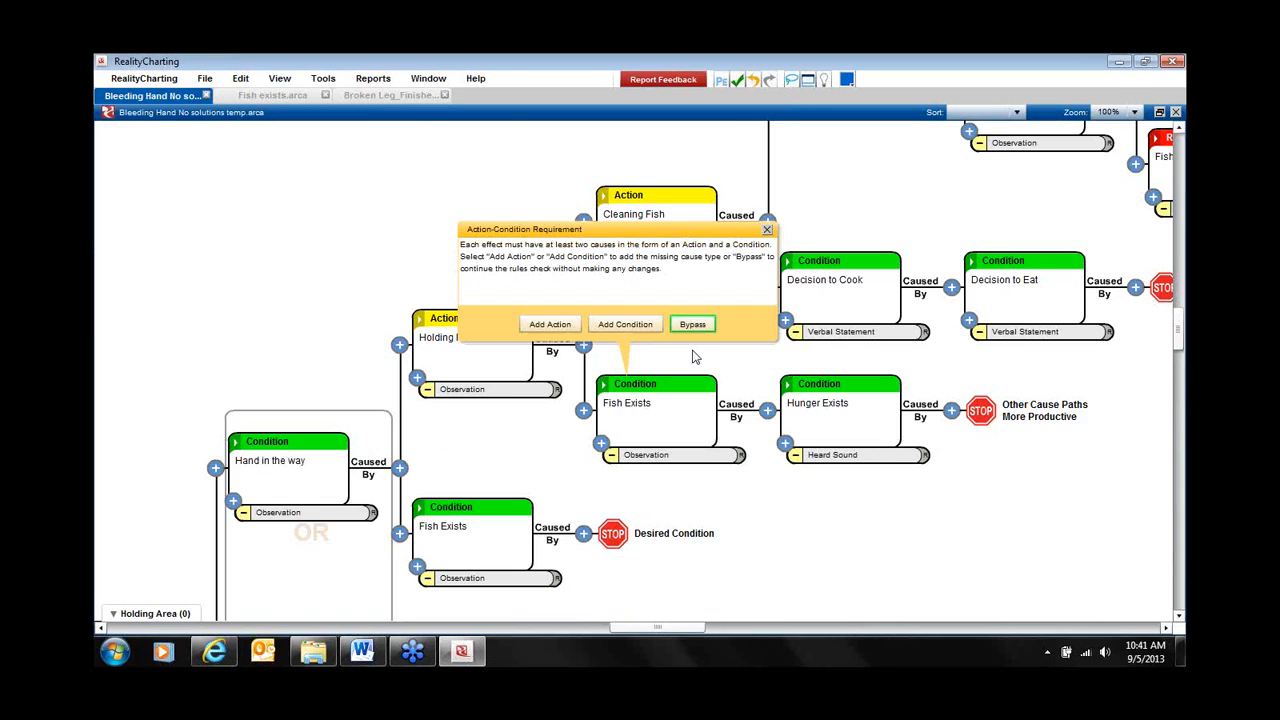
left_click(684, 350)
left_click(676, 351)
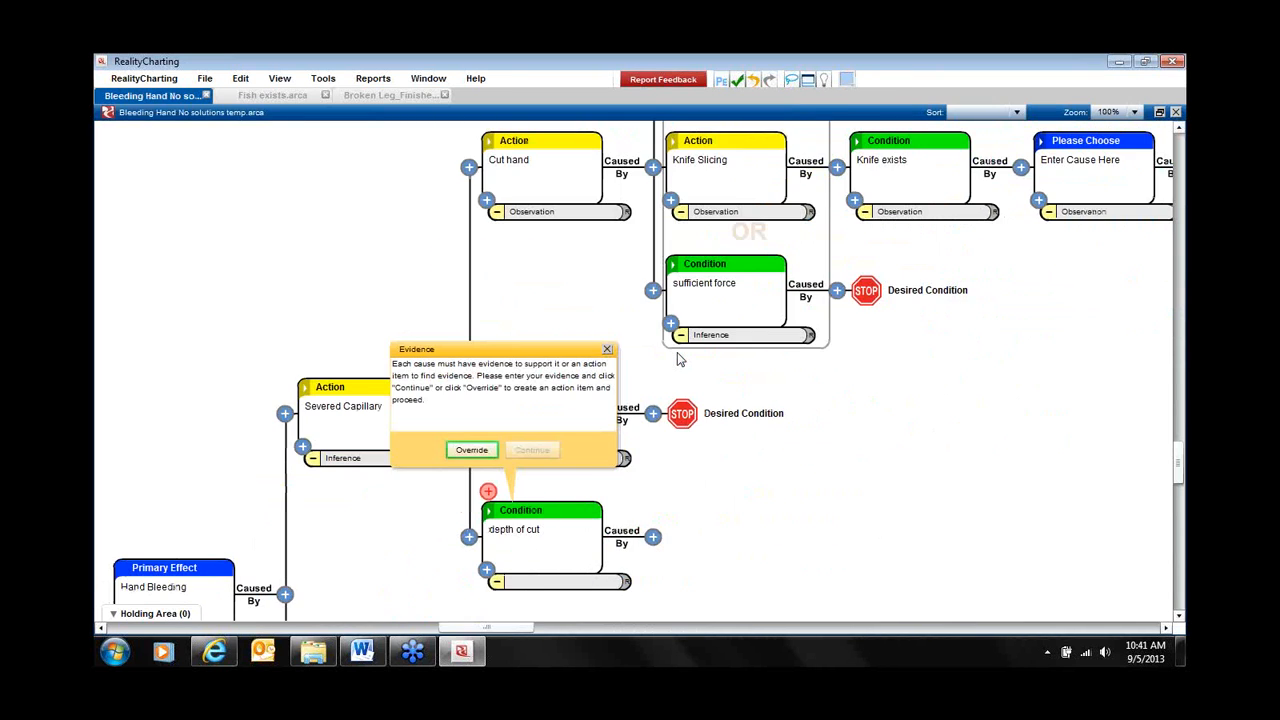
Override the missing evidence for the "depth of cut" condition and submit a reason for stopping its cause path.
left_click(567, 356)
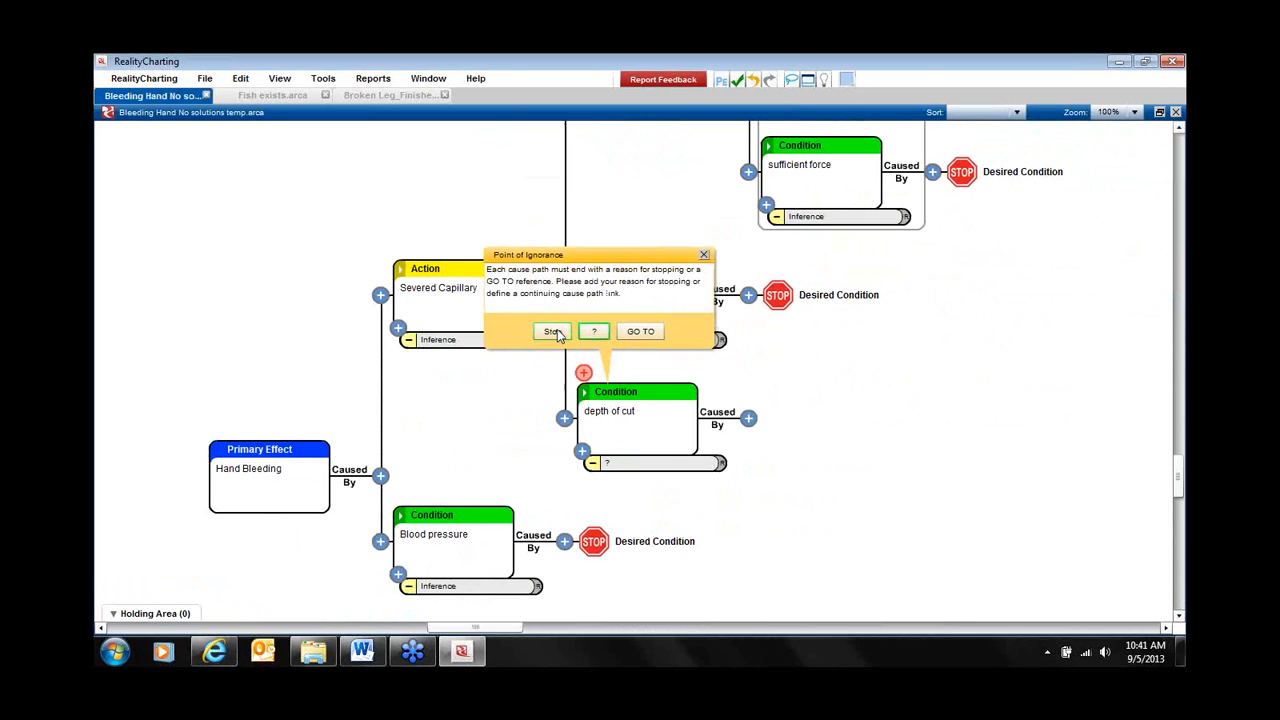
left_click(553, 332)
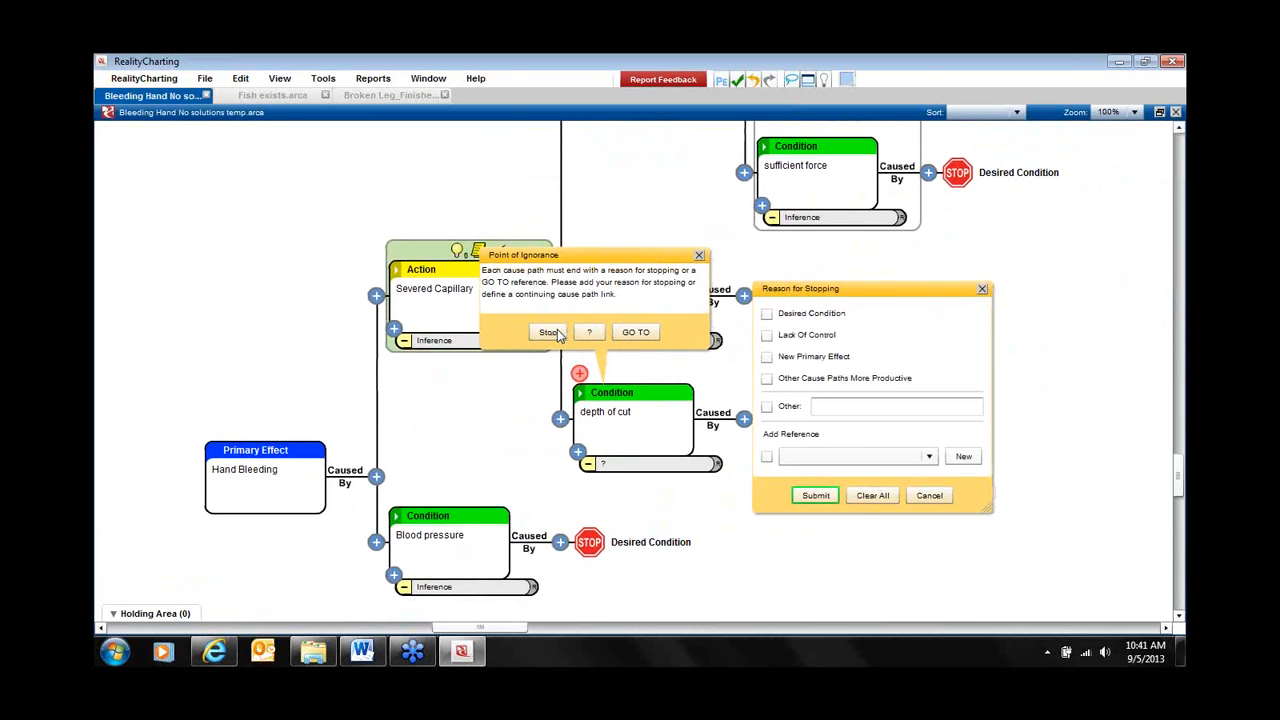
left_click(653, 366)
left_click(701, 505)
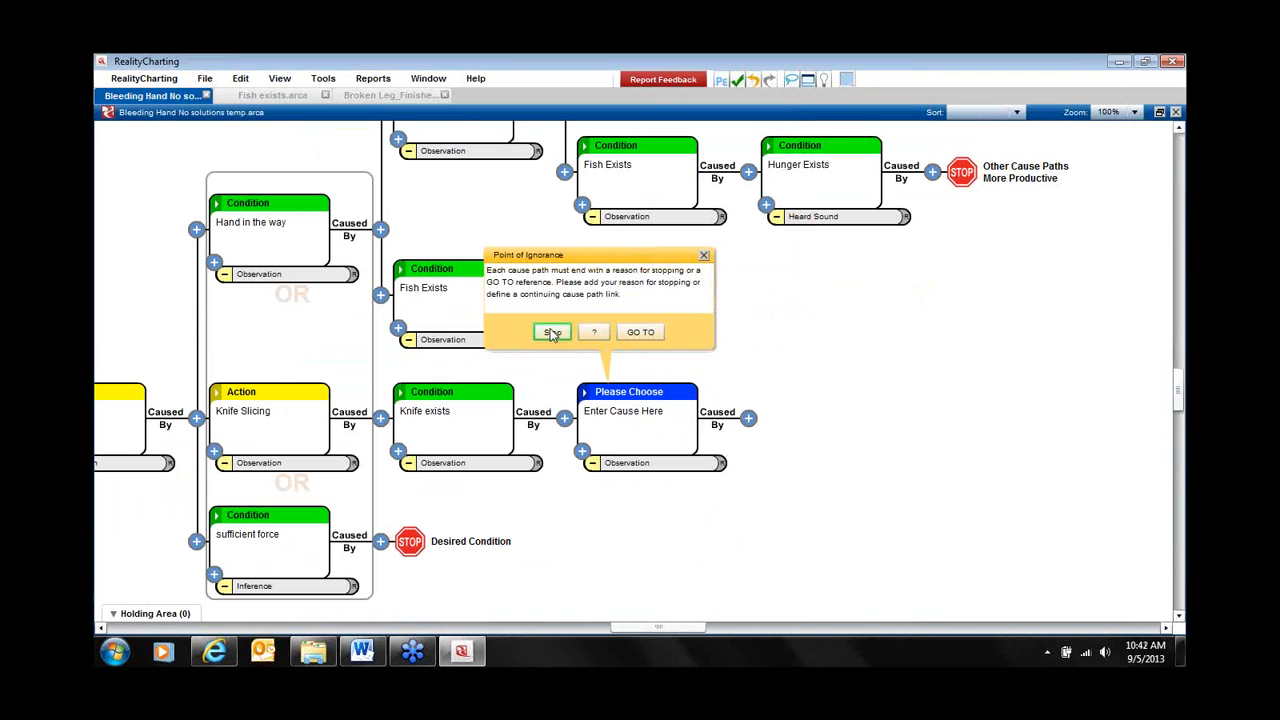
Stop the empty cause's path after "Knife exists" with the reason New Primary Effect.
left_click(552, 332)
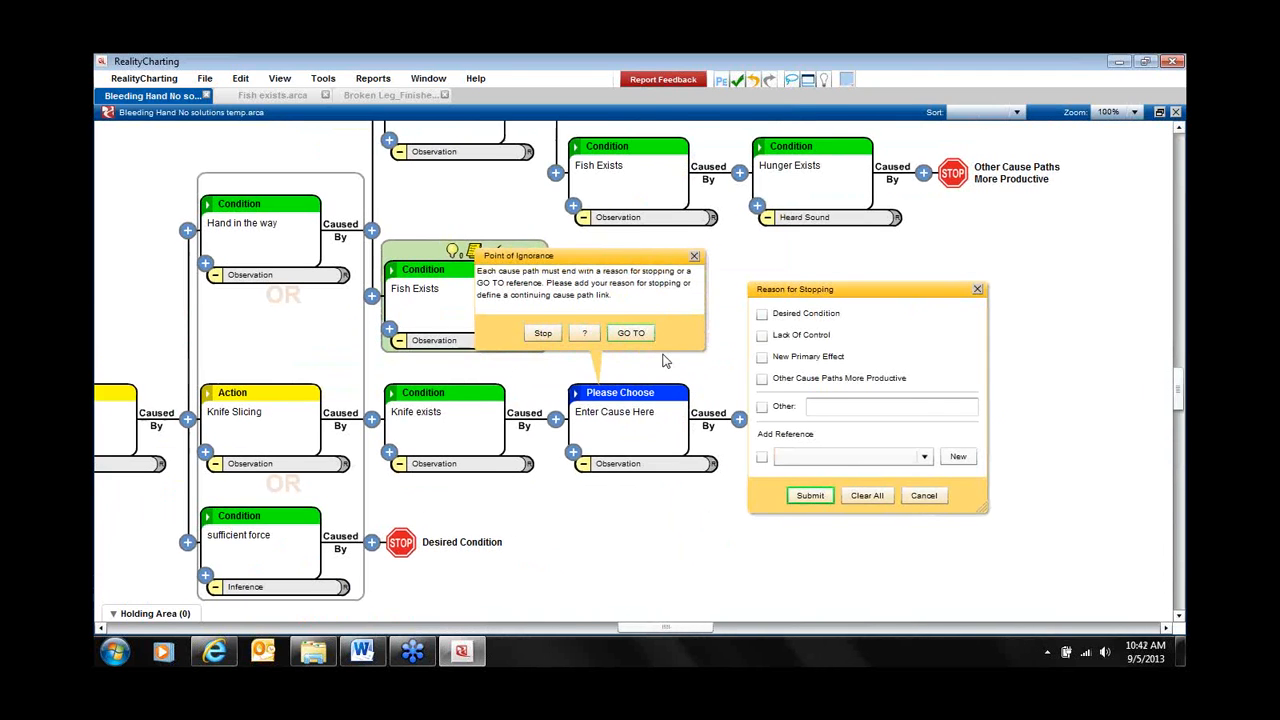
left_click(653, 366)
left_click(710, 514)
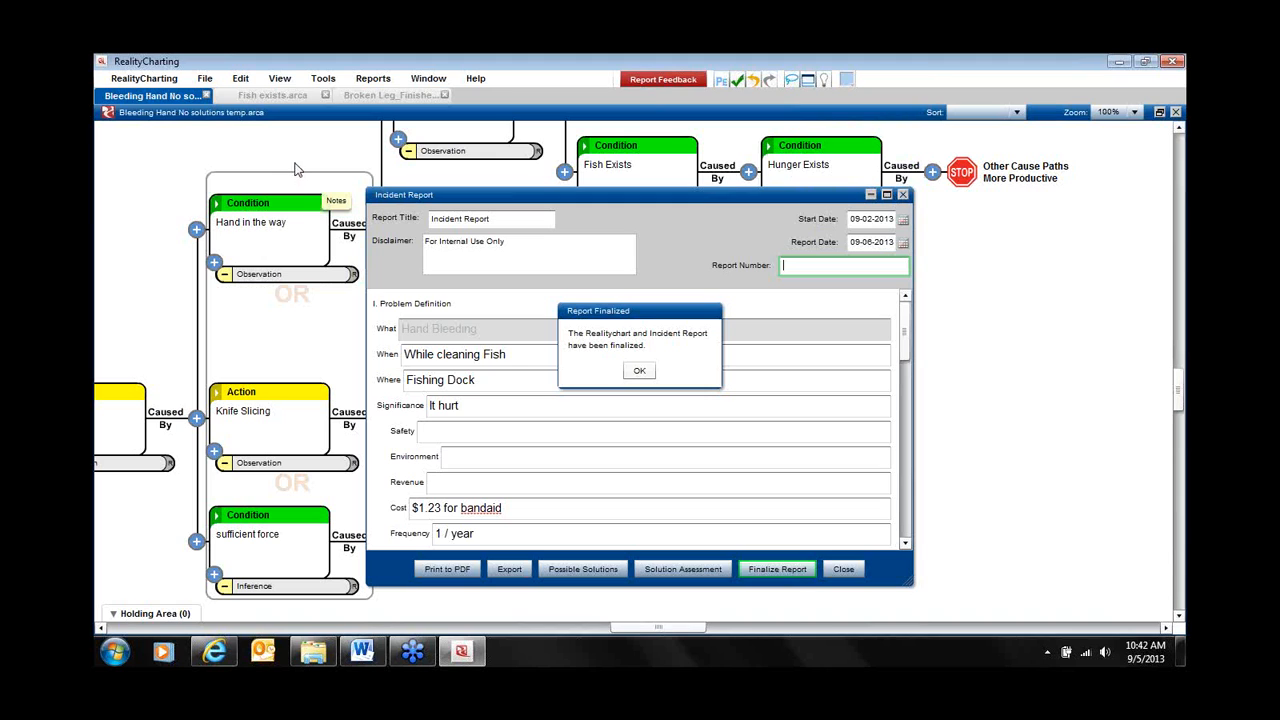
Check the status of the Realitycharting steps in the Wizard, and close the finalized Incident Report.
left_click(280, 80)
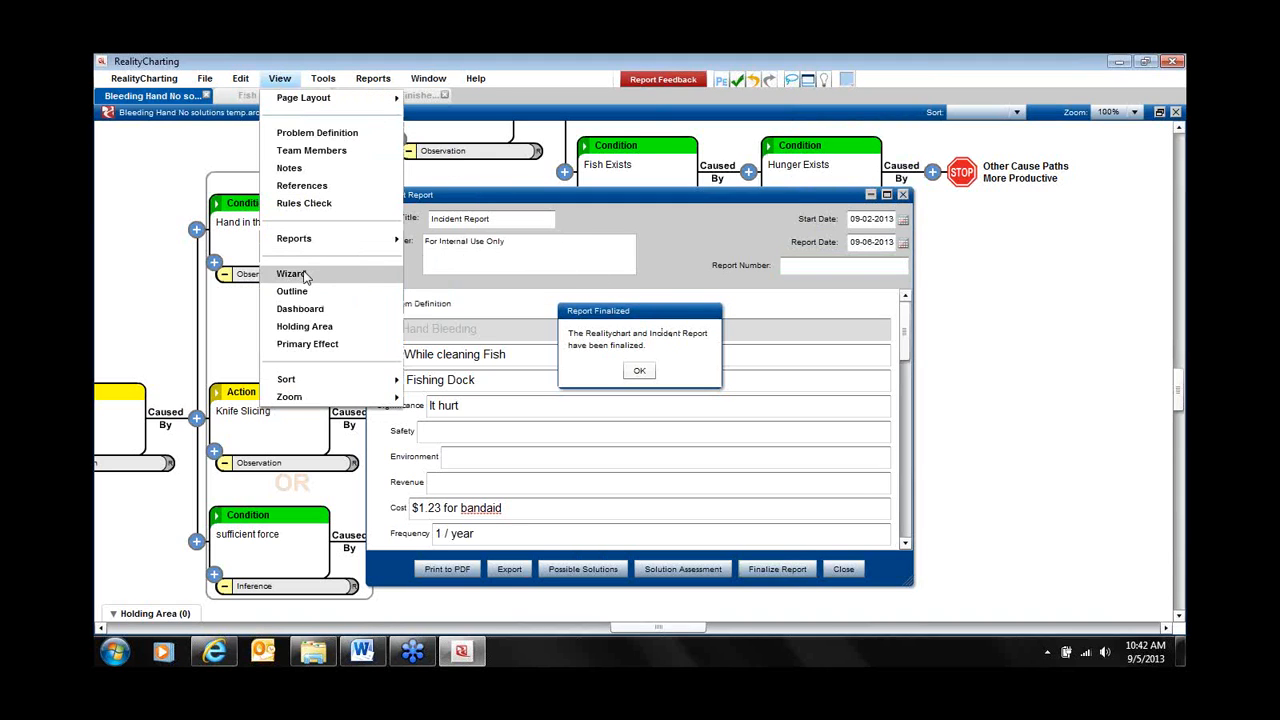
left_click(305, 276)
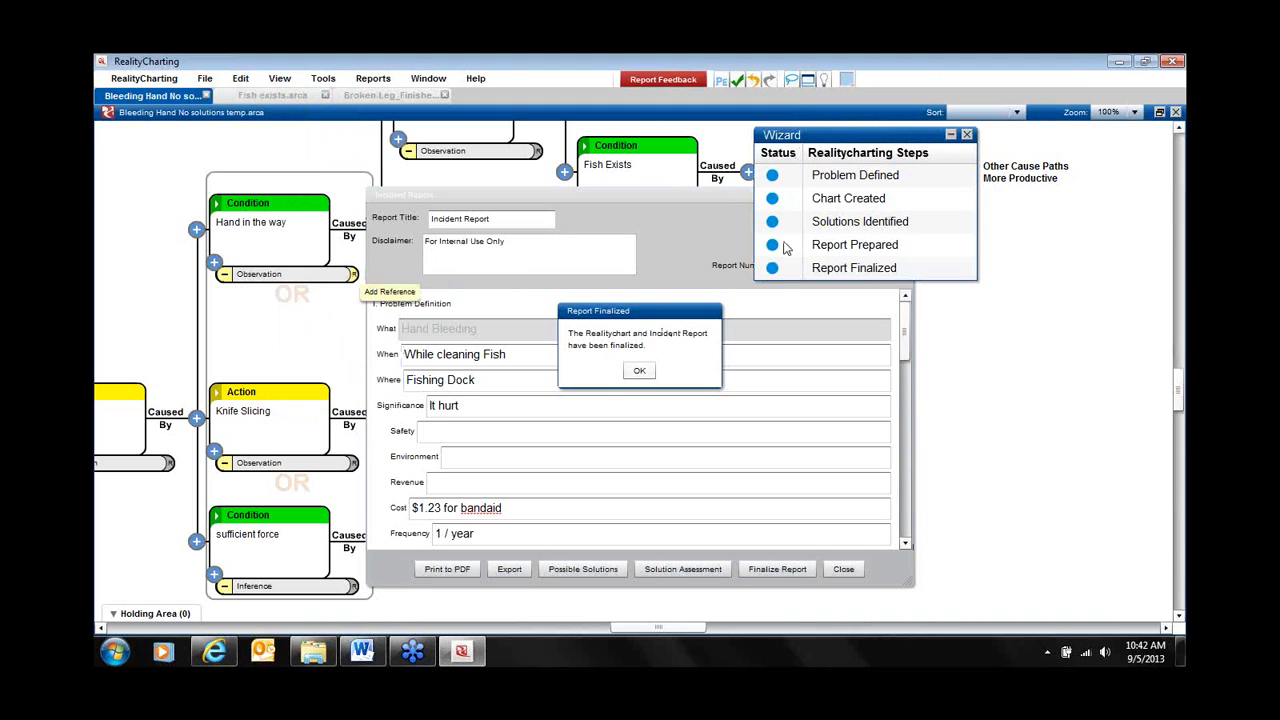
left_click(968, 136)
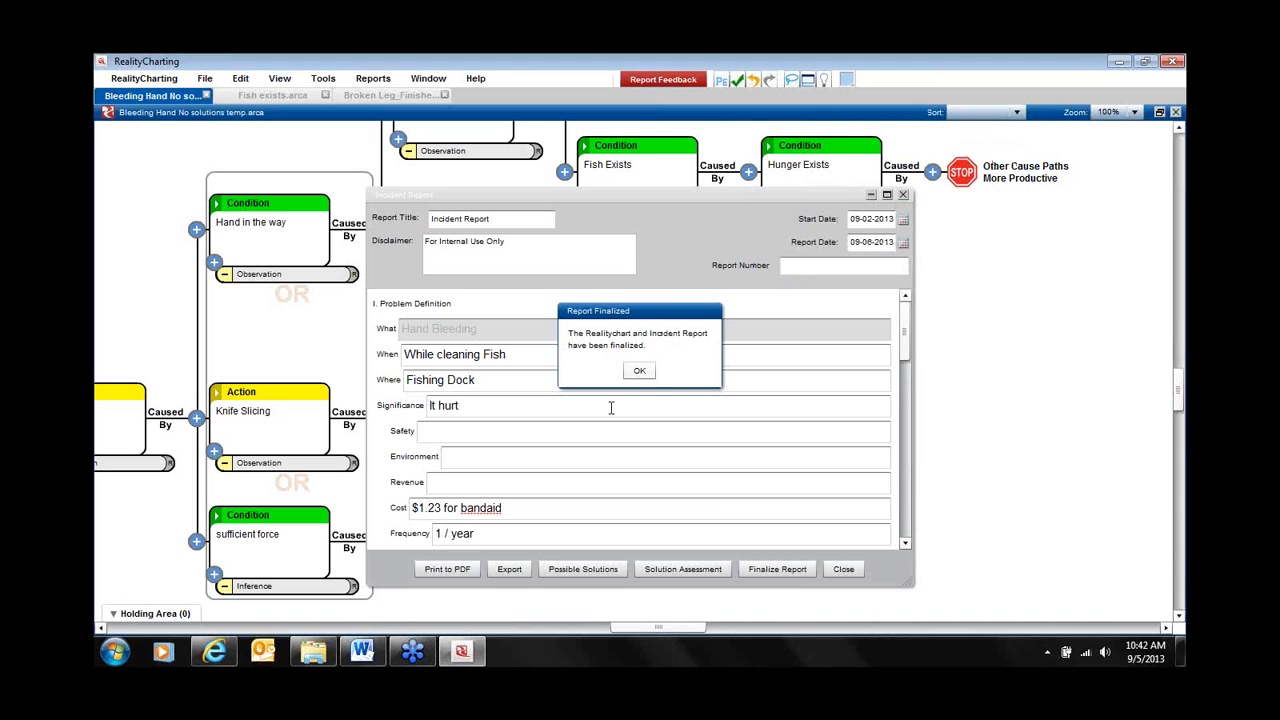
left_click(639, 371)
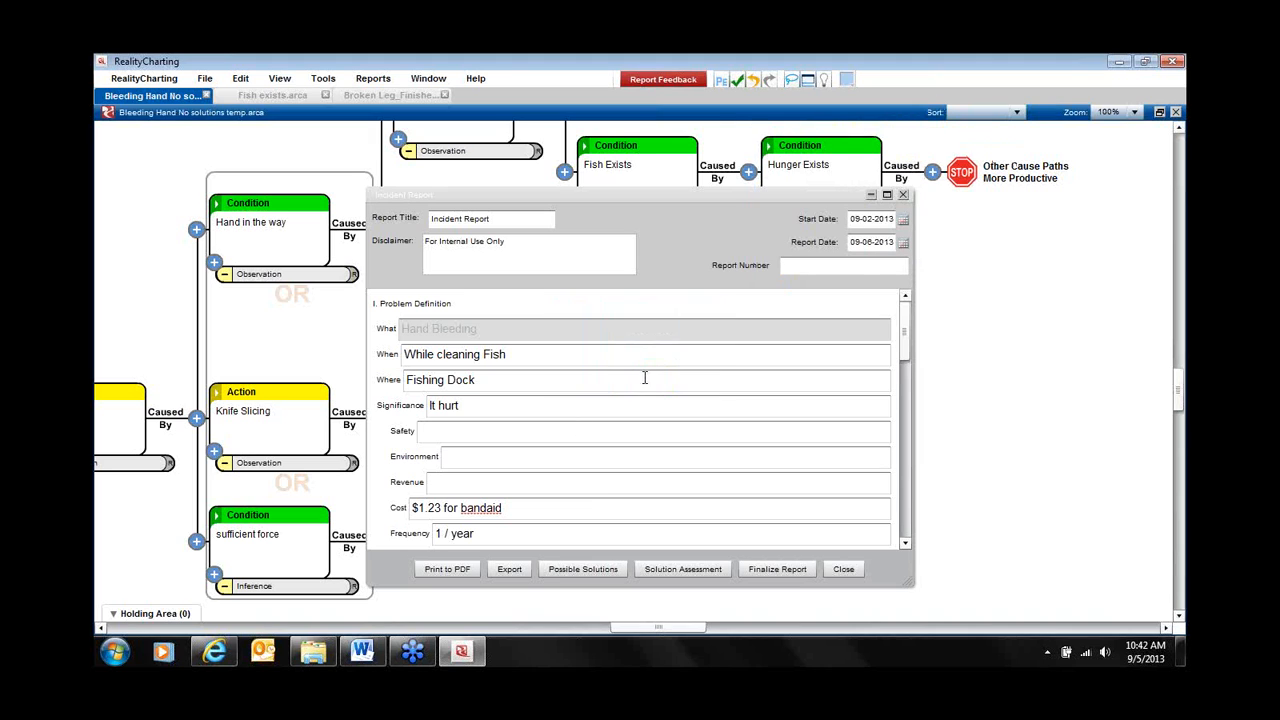
left_click(902, 194)
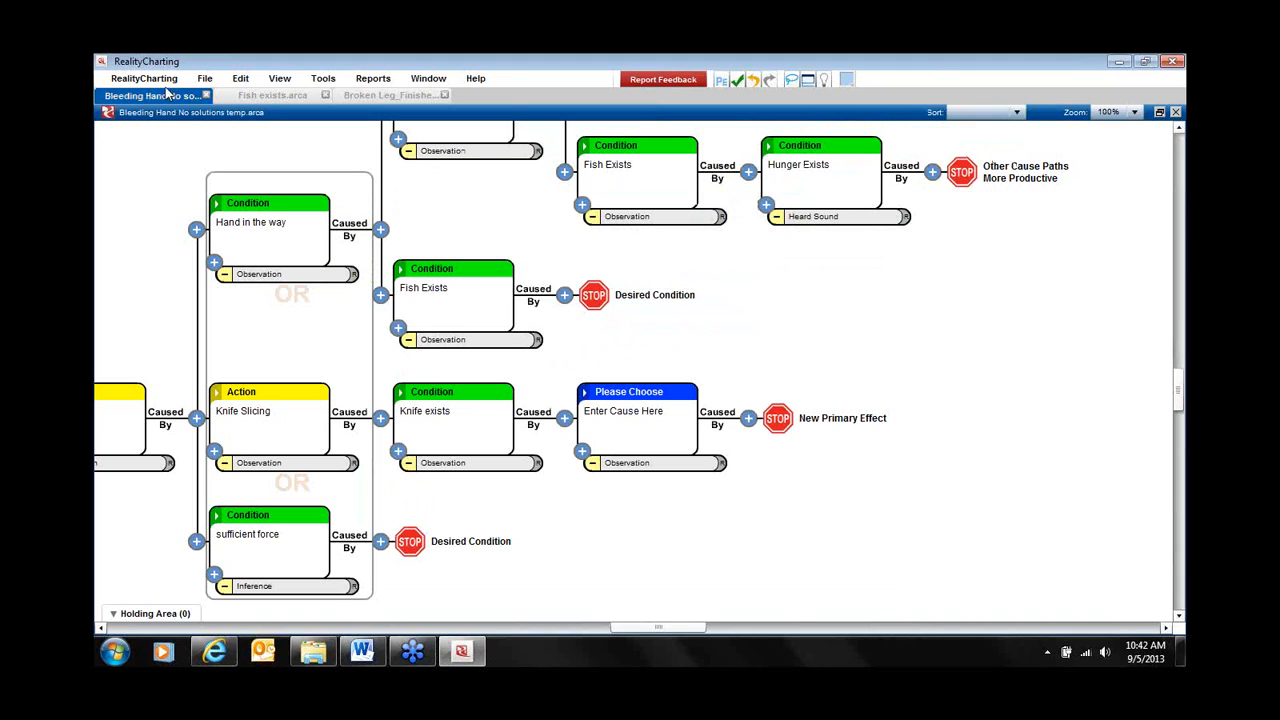
Try out the Outline View and Action Item Report choices in the Print to PDF options, and close them without printing.
left_click(279, 79)
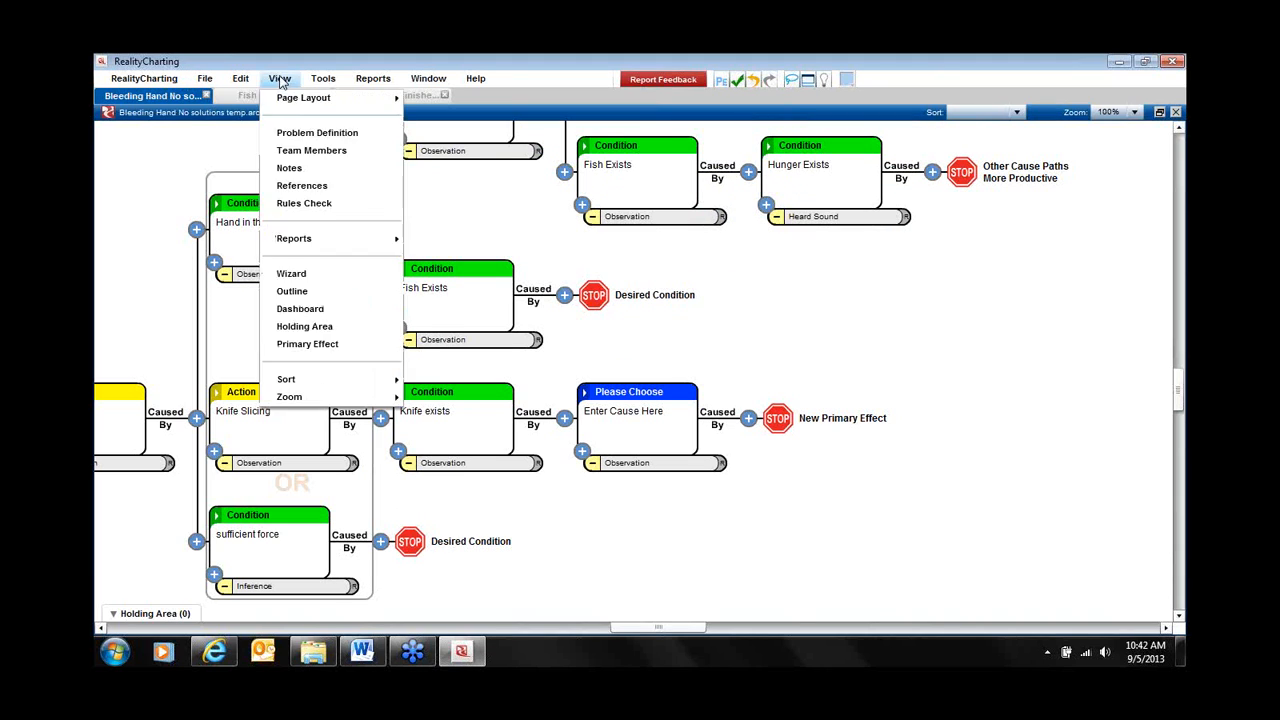
mouse_move(284, 103)
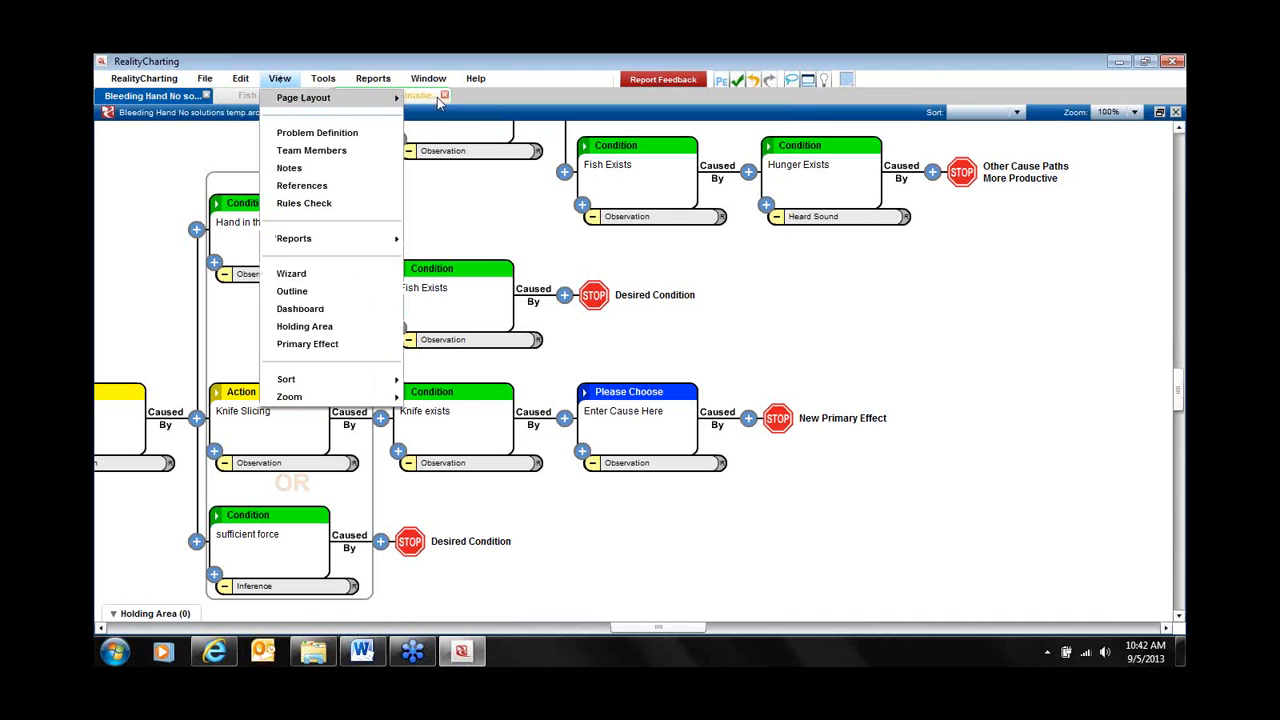
mouse_move(230, 82)
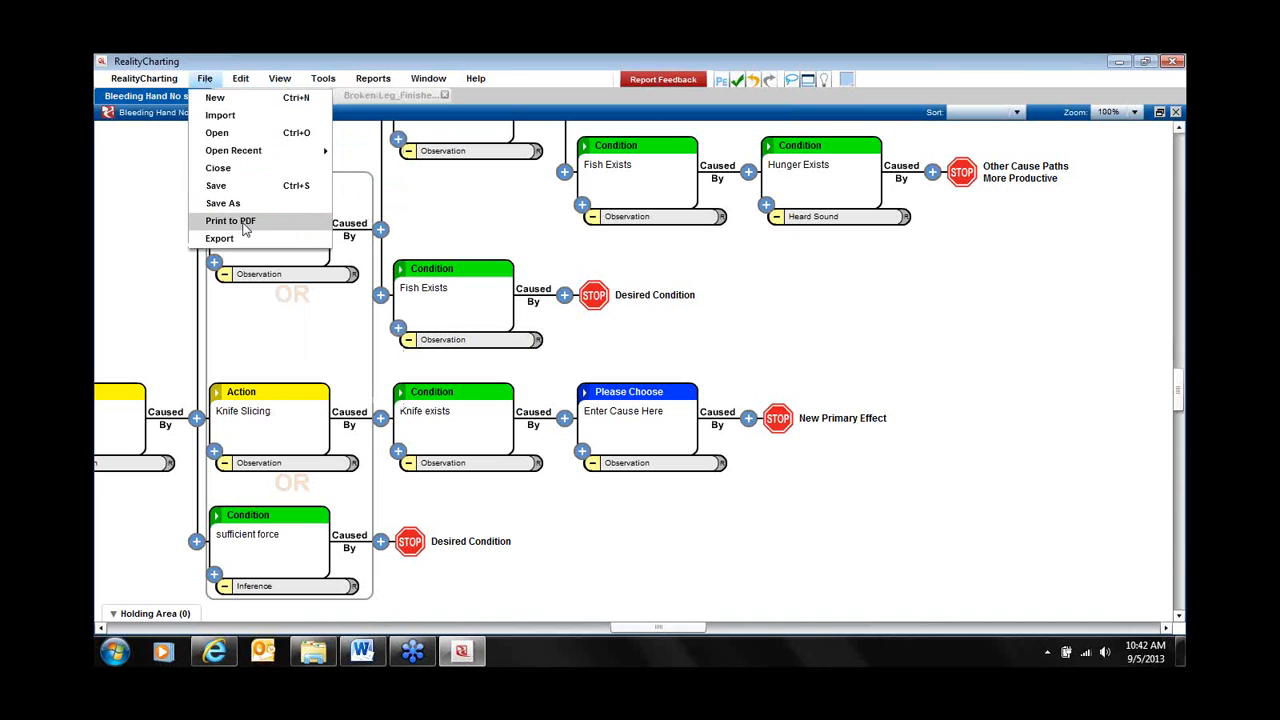
left_click(244, 229)
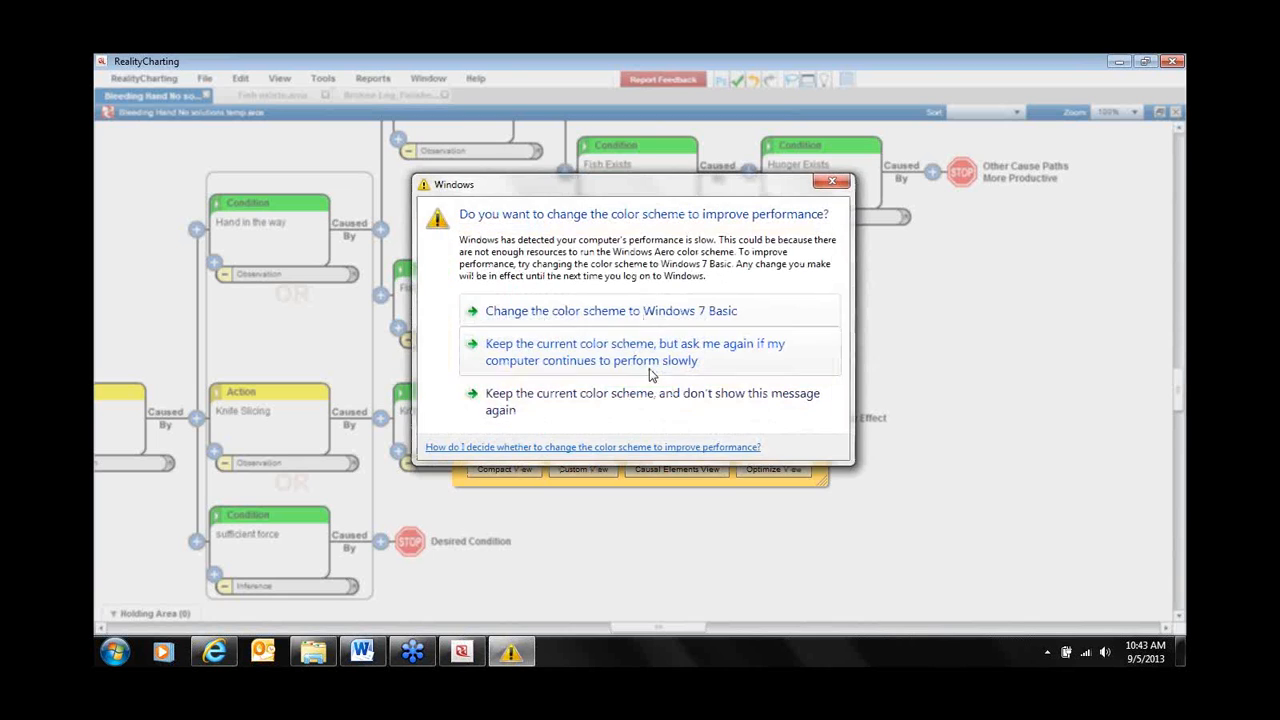
left_click(830, 182)
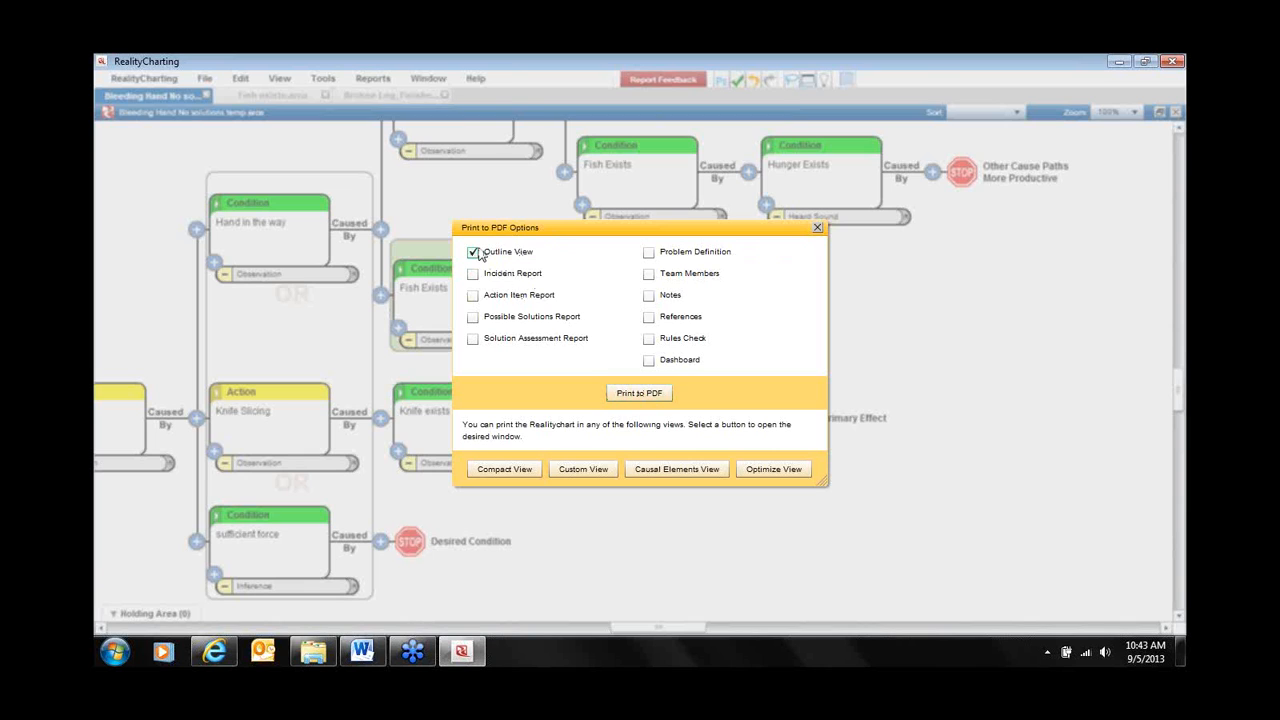
left_click(473, 252)
left_click(473, 295)
left_click(816, 228)
Open the Causal Elements View from the Print to PDF options, start printing it to PDF and cancel the save.
left_click(204, 78)
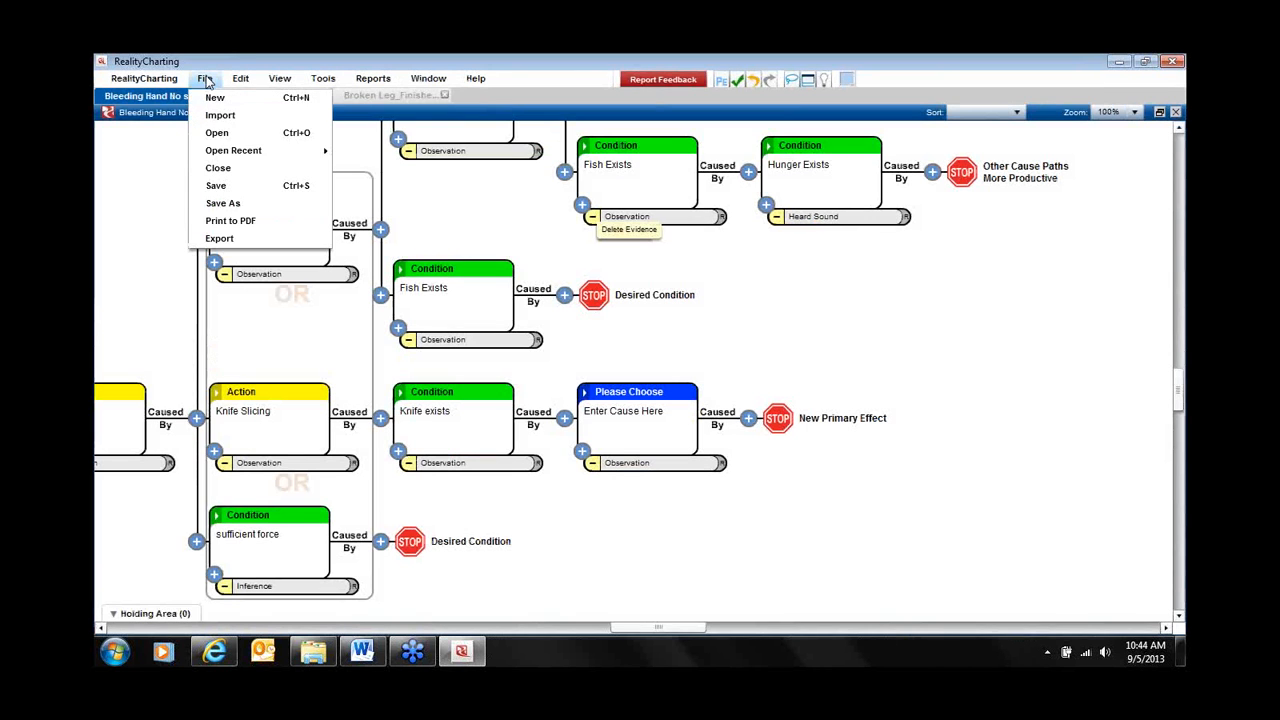
left_click(226, 222)
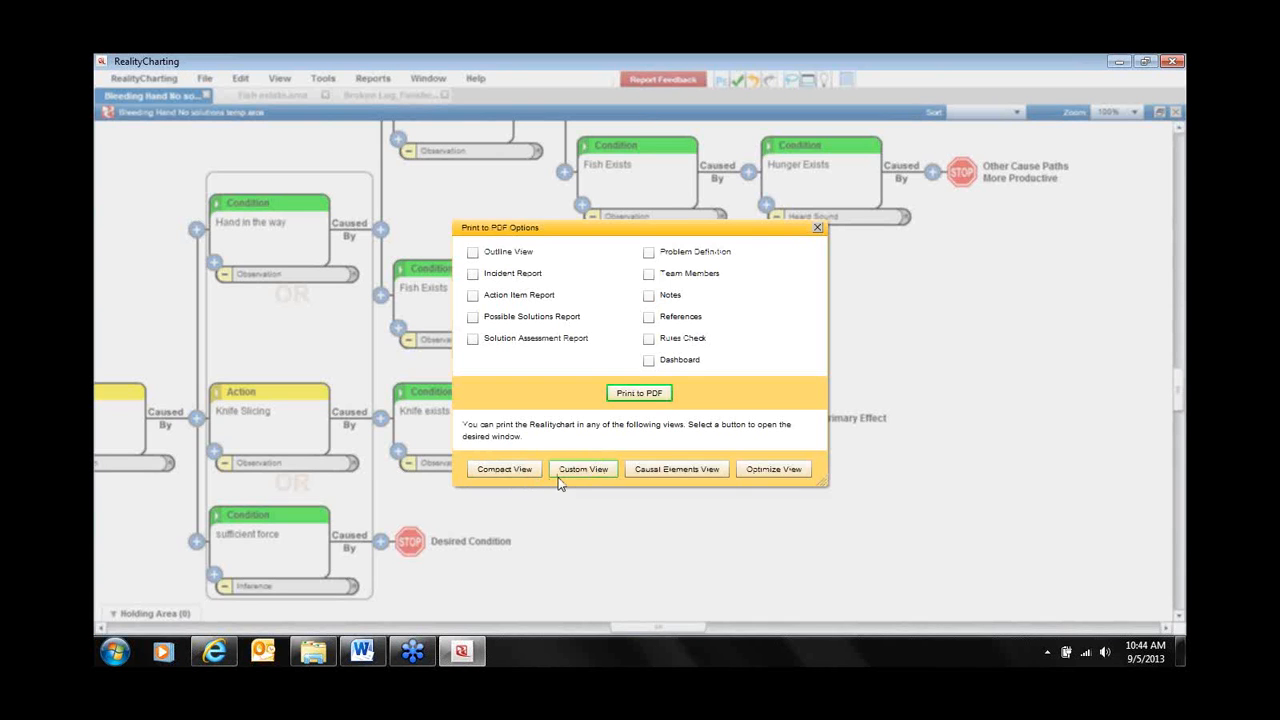
left_click(668, 472)
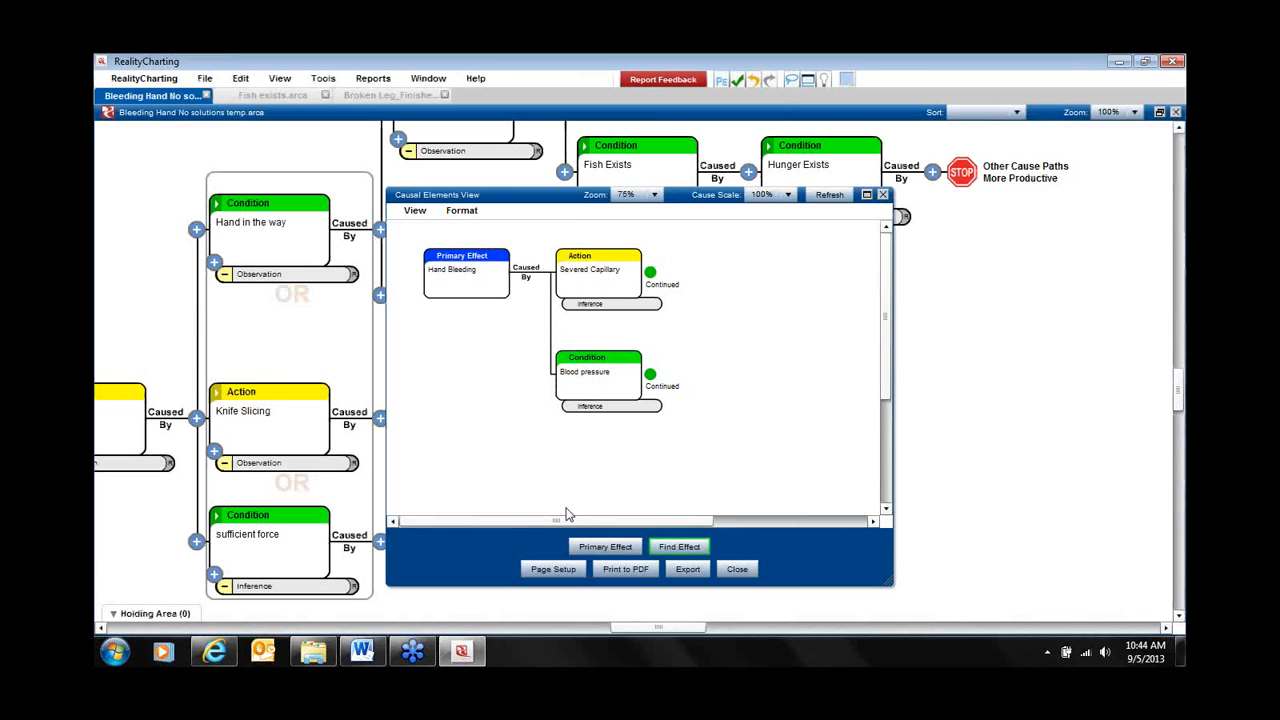
left_click(624, 567)
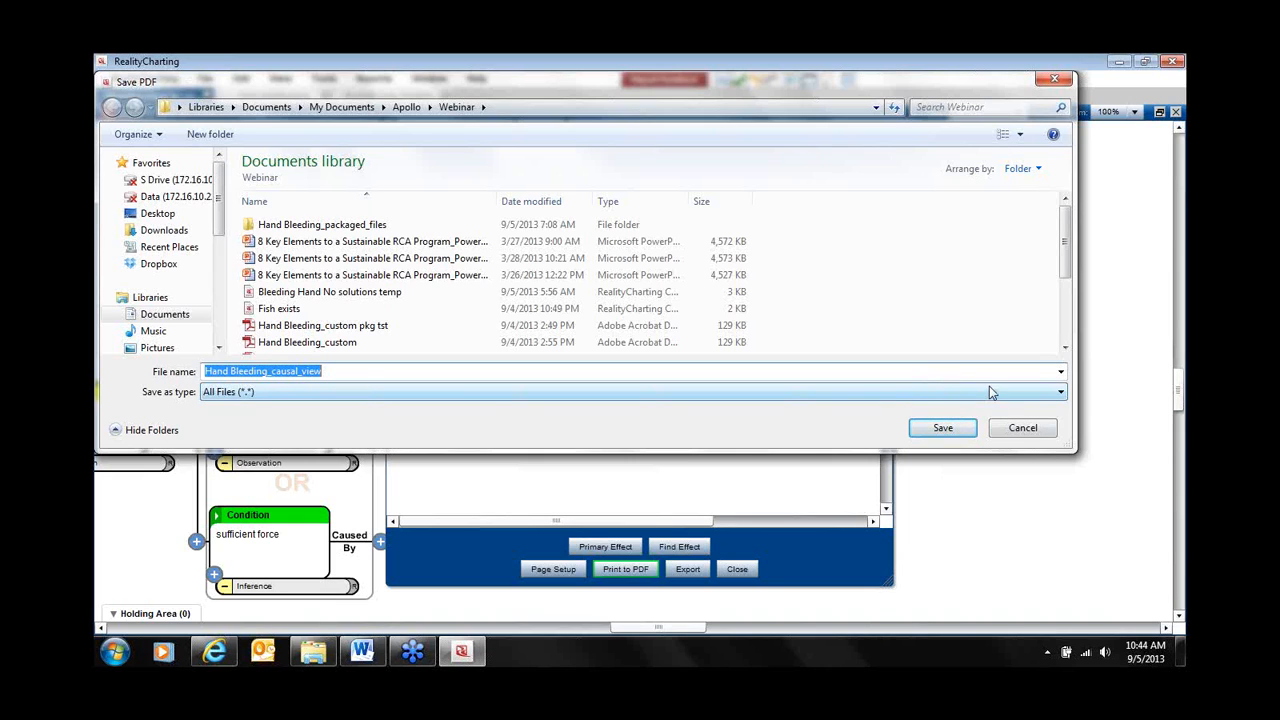
left_click(1031, 430)
left_click(1031, 430)
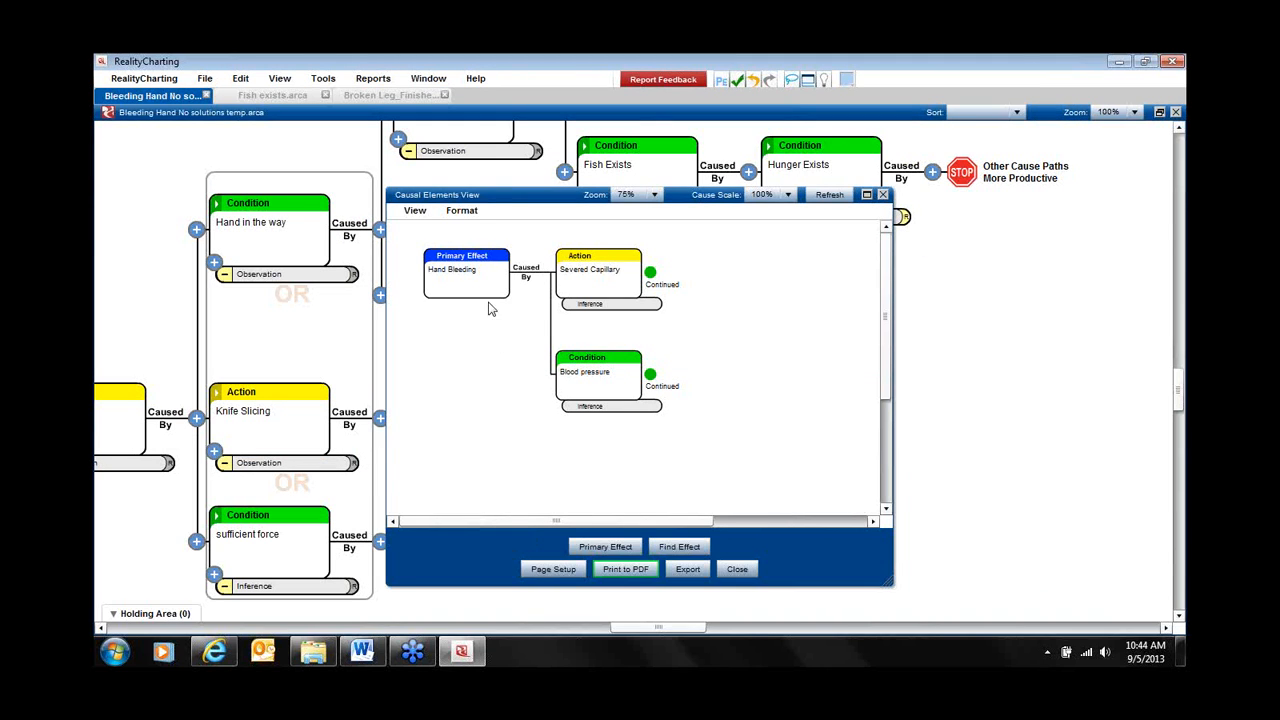
Close the Causal Elements View and open the Custom View from the Print to PDF options.
left_click(883, 195)
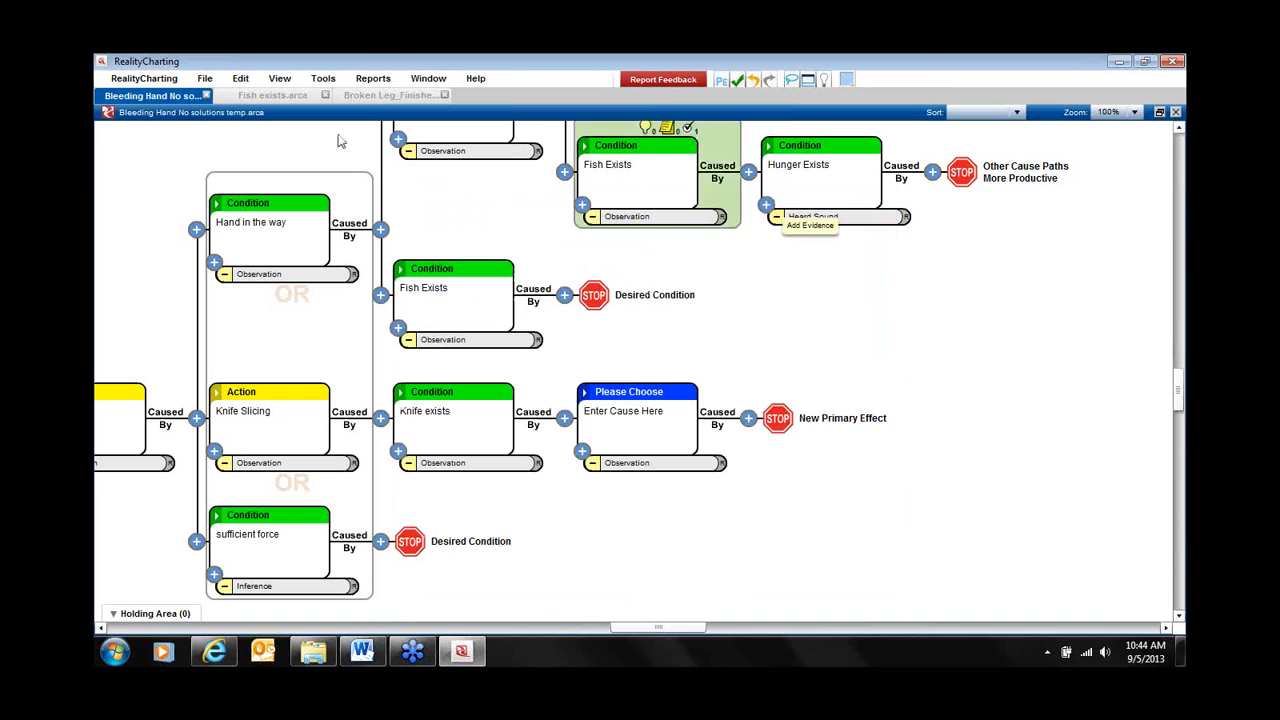
left_click(205, 80)
left_click(229, 222)
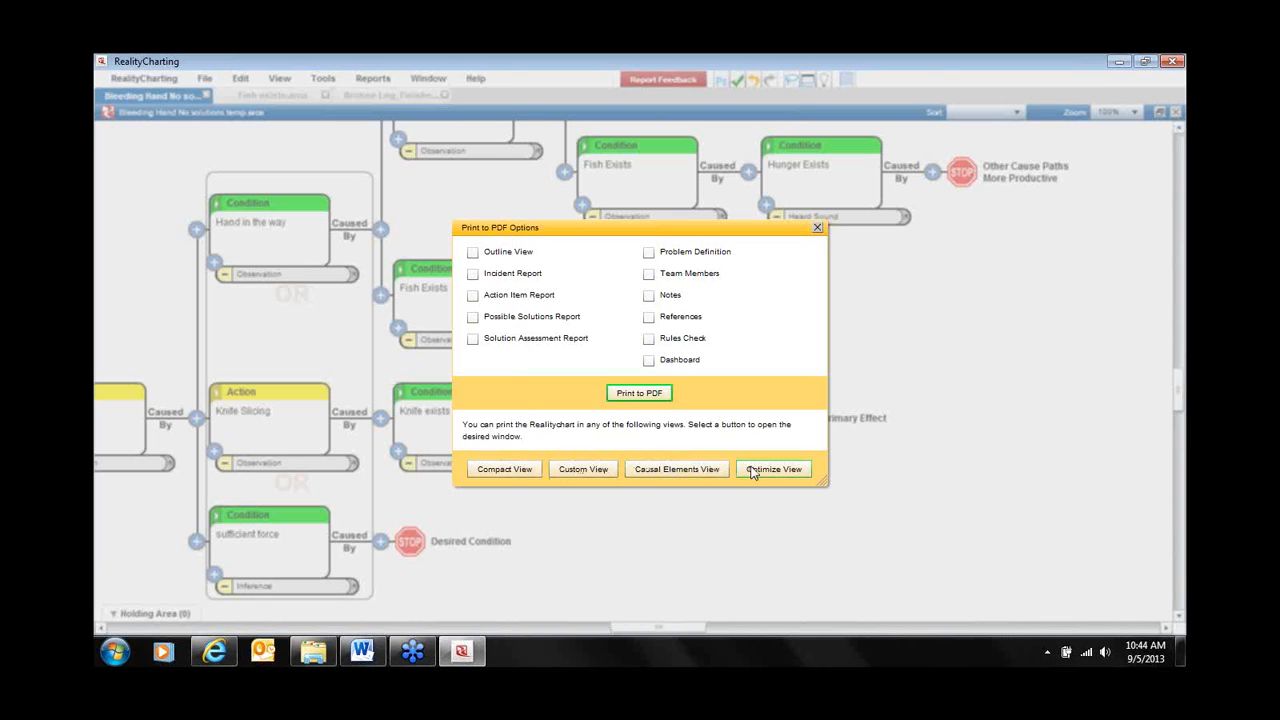
left_click(580, 470)
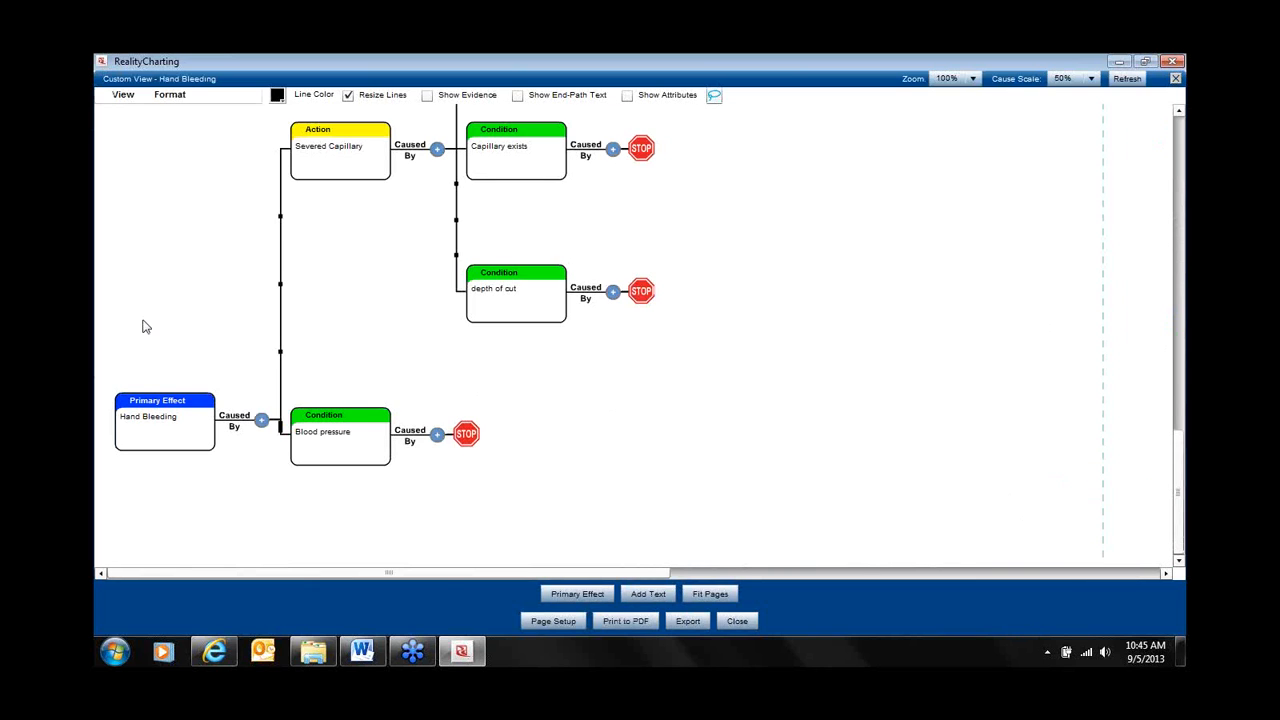
In the Custom View's page setup, set the page size to E: 34" x 44" and keep the print quality at Normal.
left_click(558, 622)
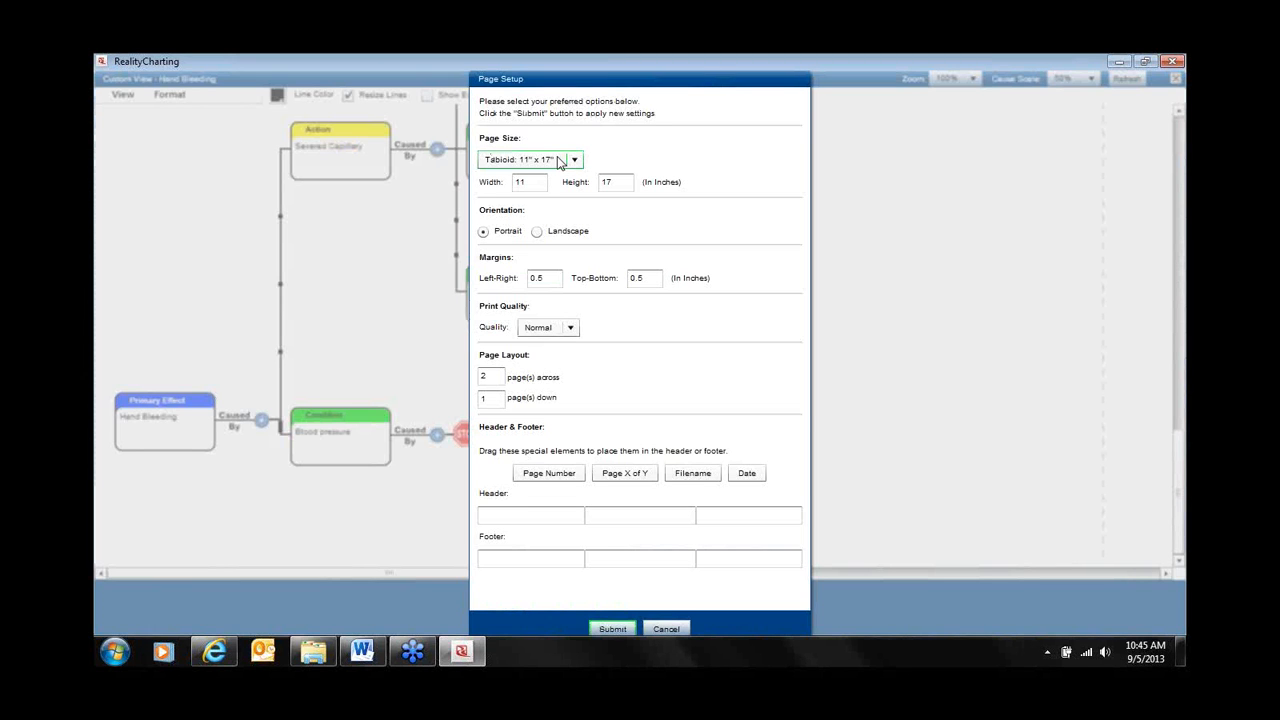
left_click(559, 161)
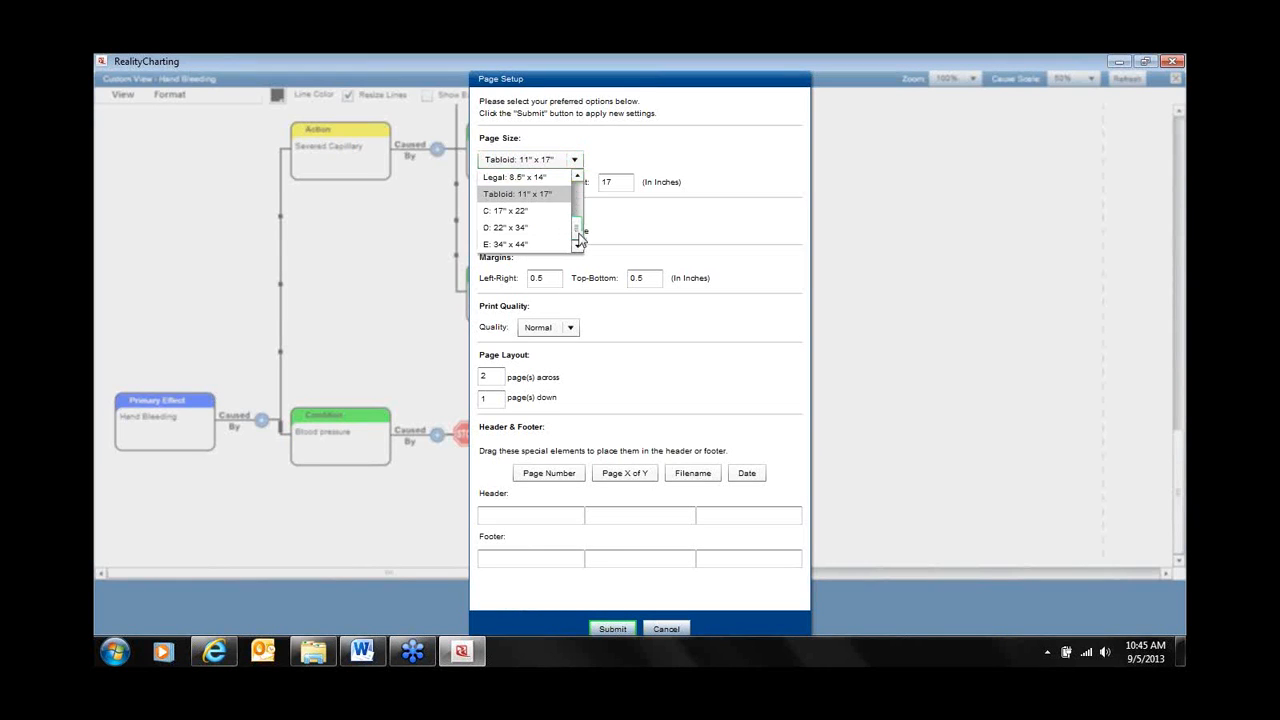
left_click(524, 246)
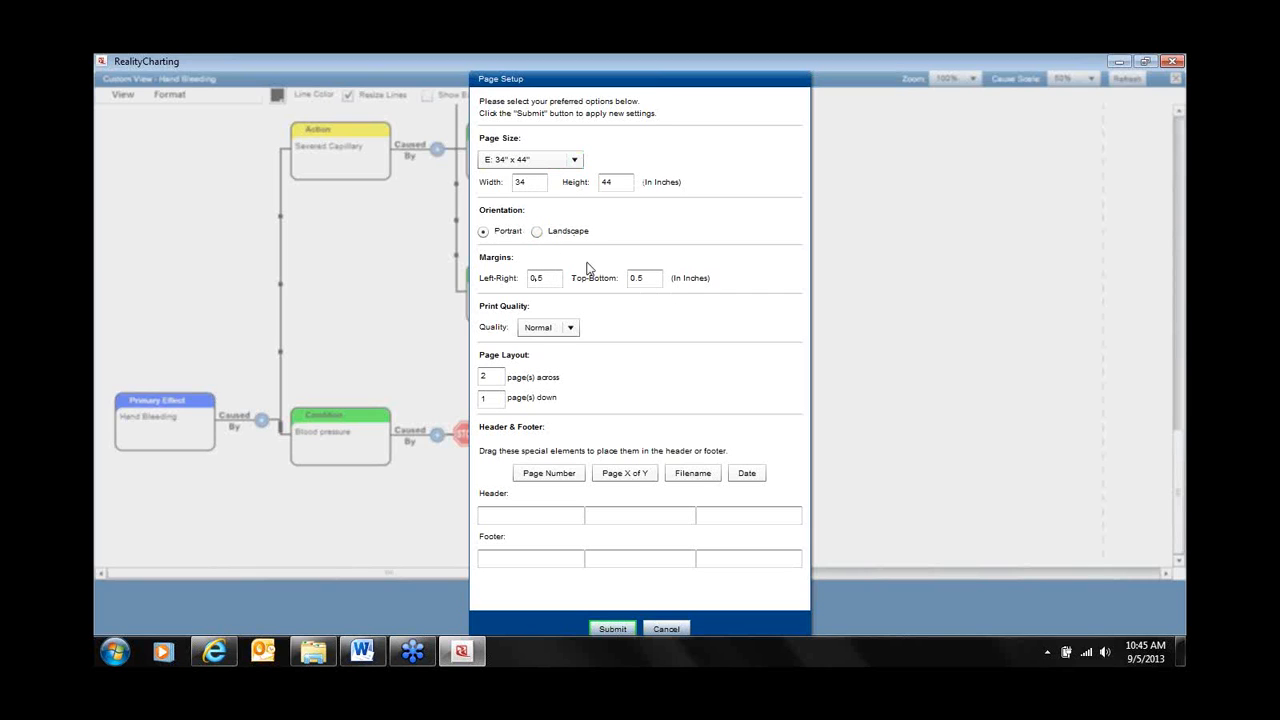
left_click(571, 329)
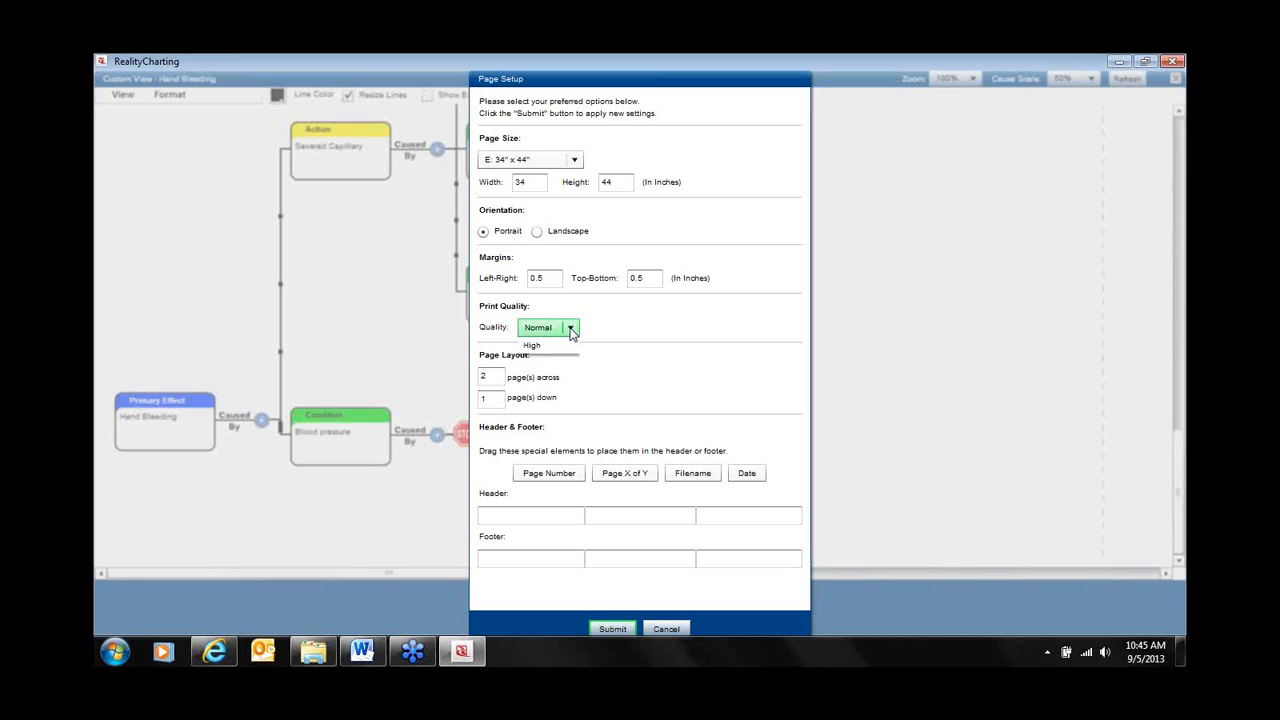
left_click(545, 340)
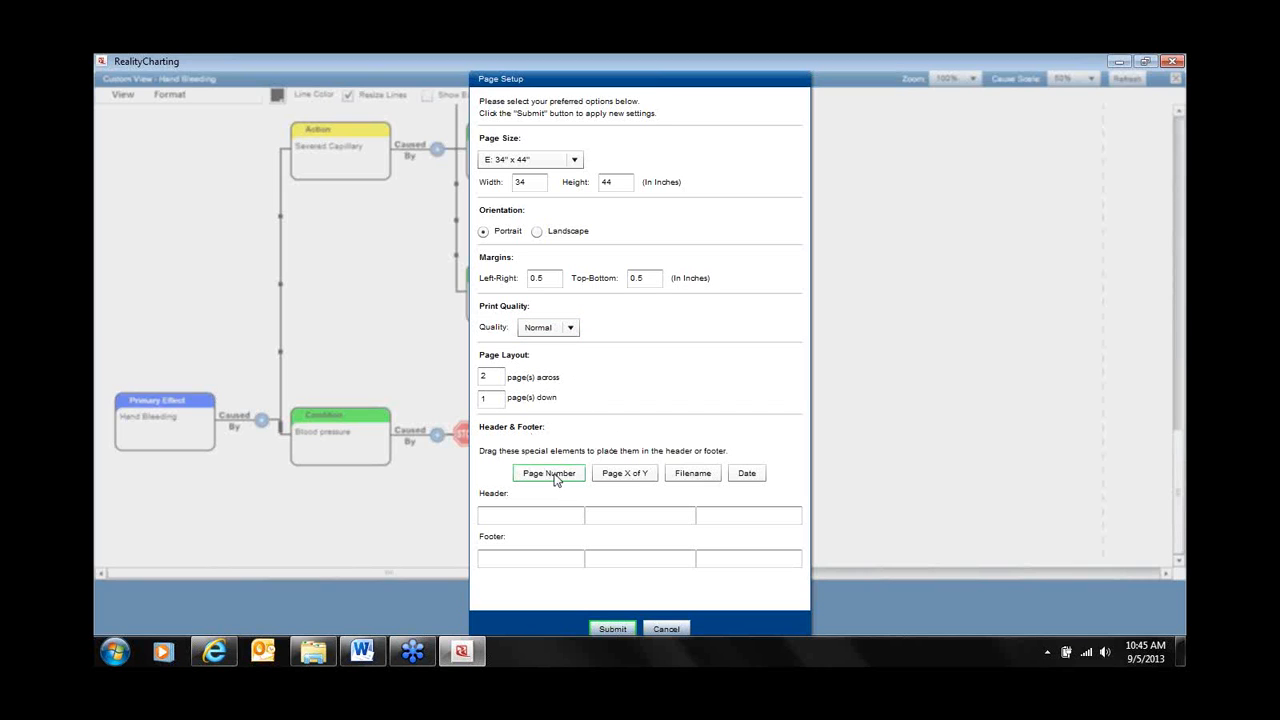
Place Page Number left and Date right in the header, Filename left and Page X of Y centred in the footer, and apply the page setup.
left_click_drag(556, 479, 512, 518)
left_click_drag(634, 477, 650, 557)
left_click_drag(746, 470, 749, 514)
left_click_drag(693, 474, 507, 568)
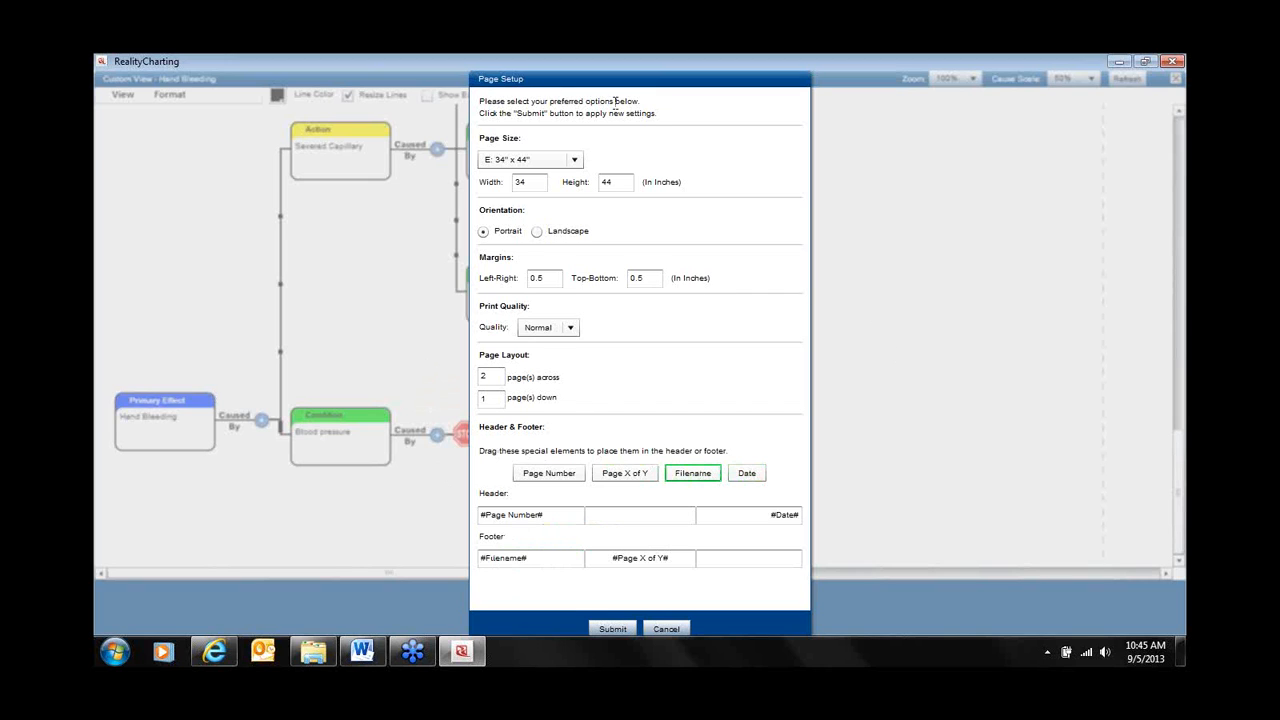
left_click(610, 630)
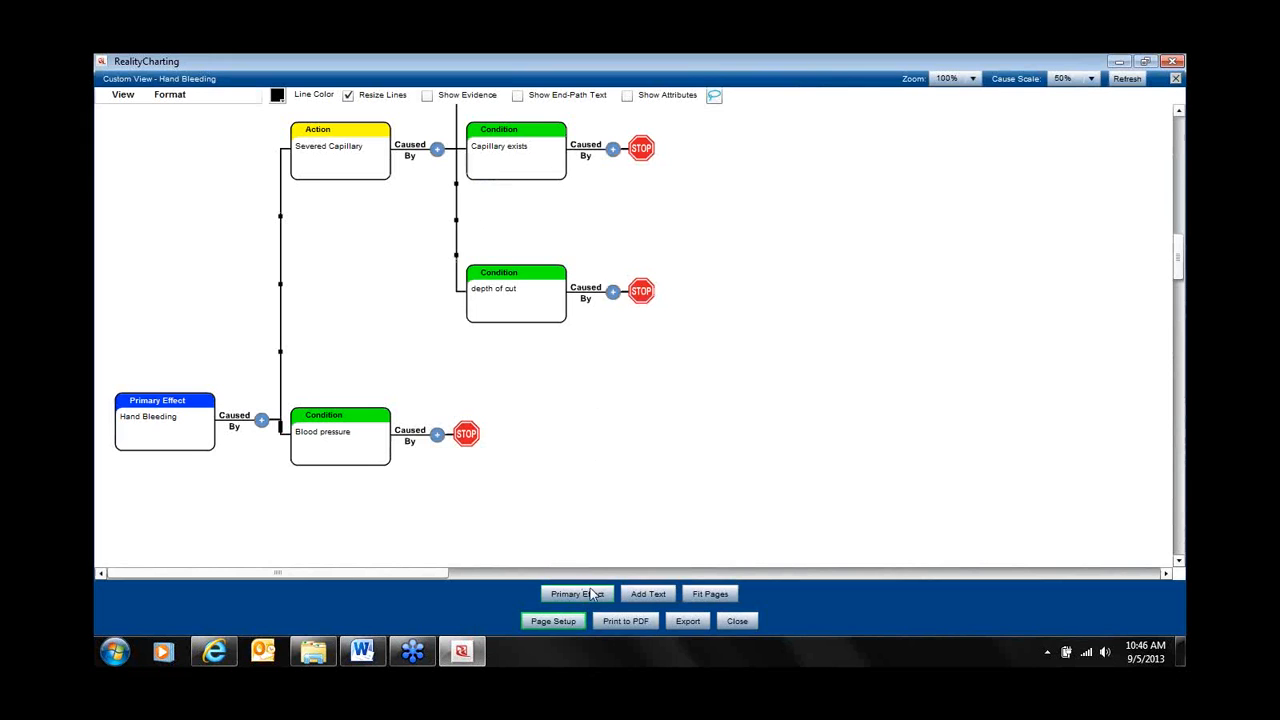
Print the custom view to PDF as Hand Bleeding_custom in the Webinar folder, replacing the existing file.
left_click(633, 625)
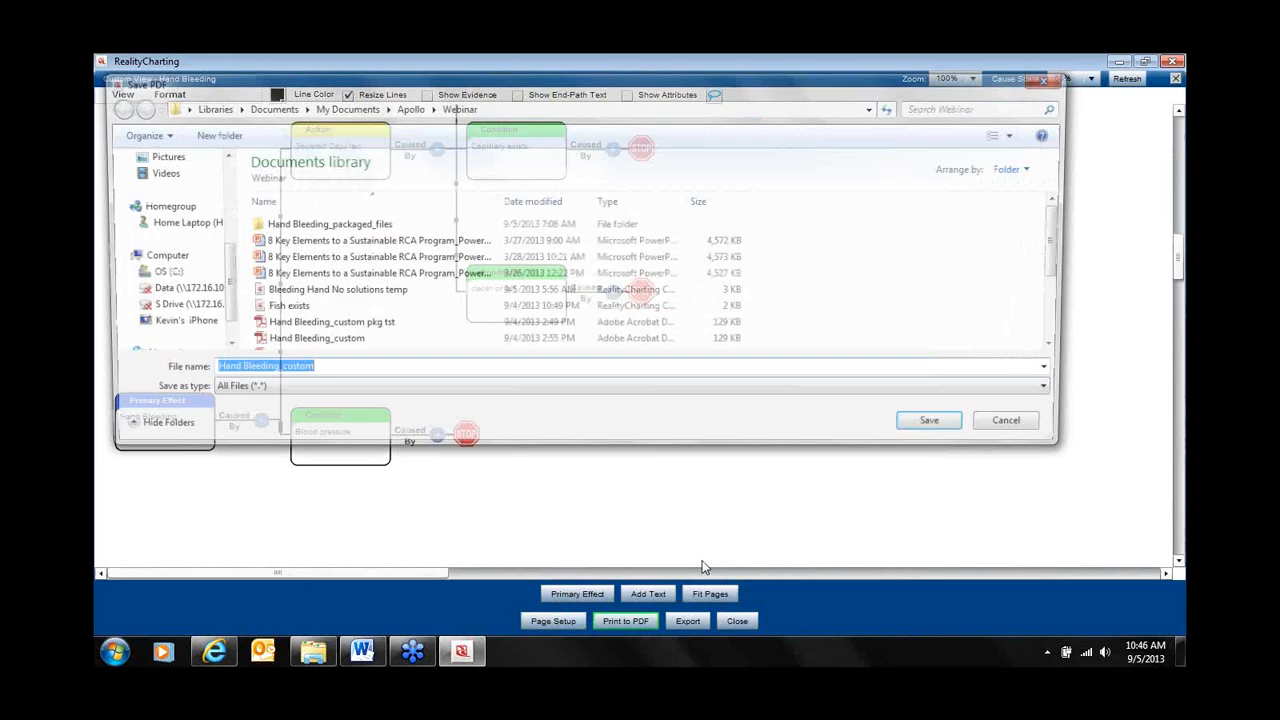
left_click(940, 430)
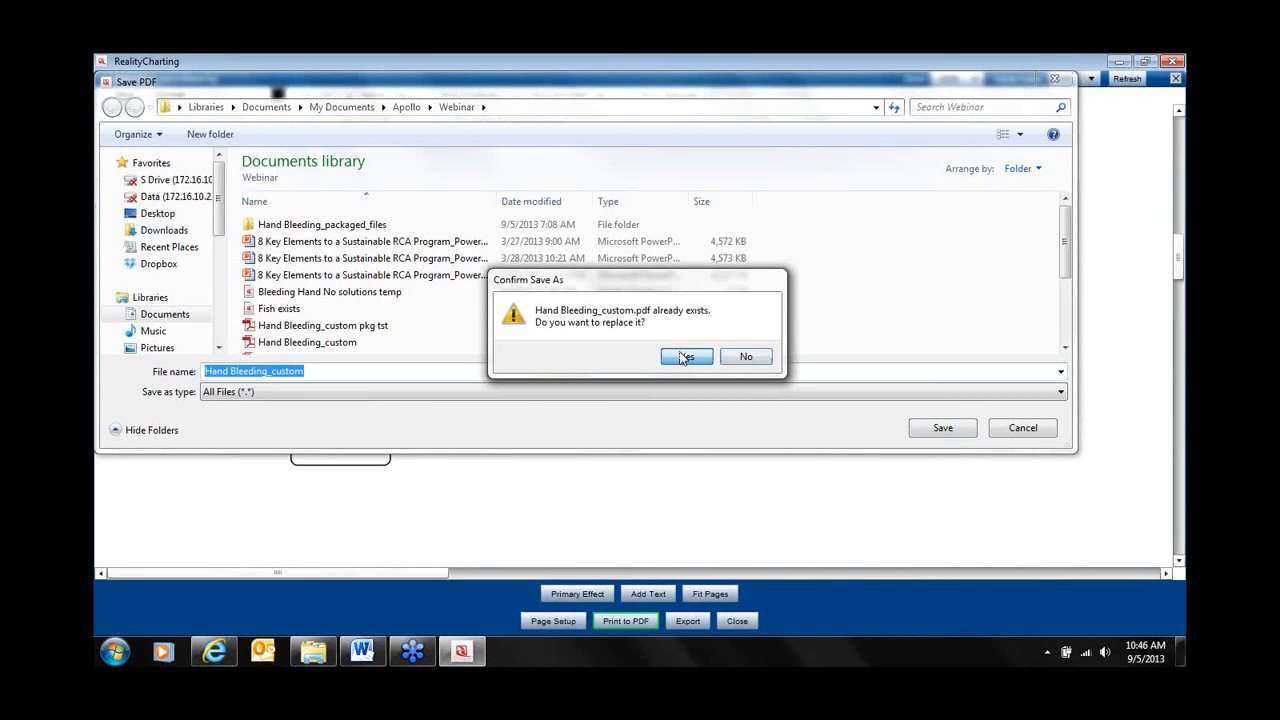
left_click(684, 358)
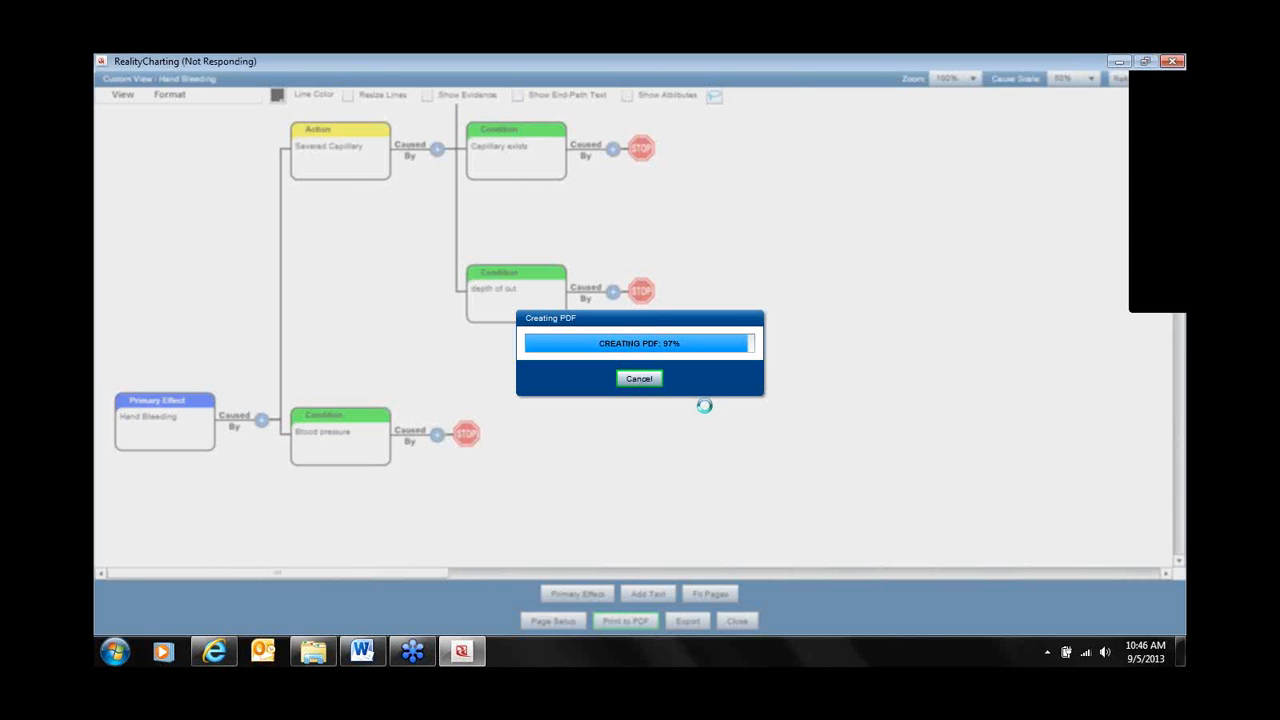
left_click(606, 375)
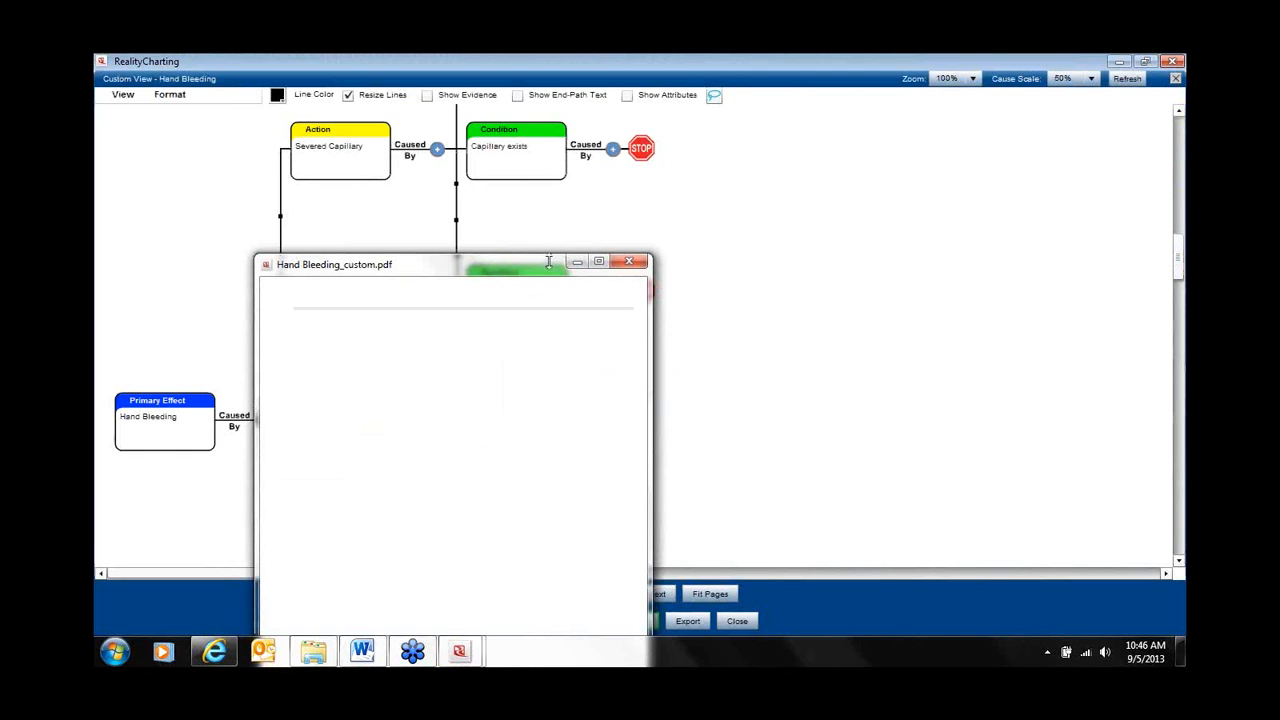
Examine the printed Hand Bleeding_custom.pdf in a maximized window, checking the cause boxes at closer zoom from the primary effect outward.
left_click_drag(433, 265, 668, 120)
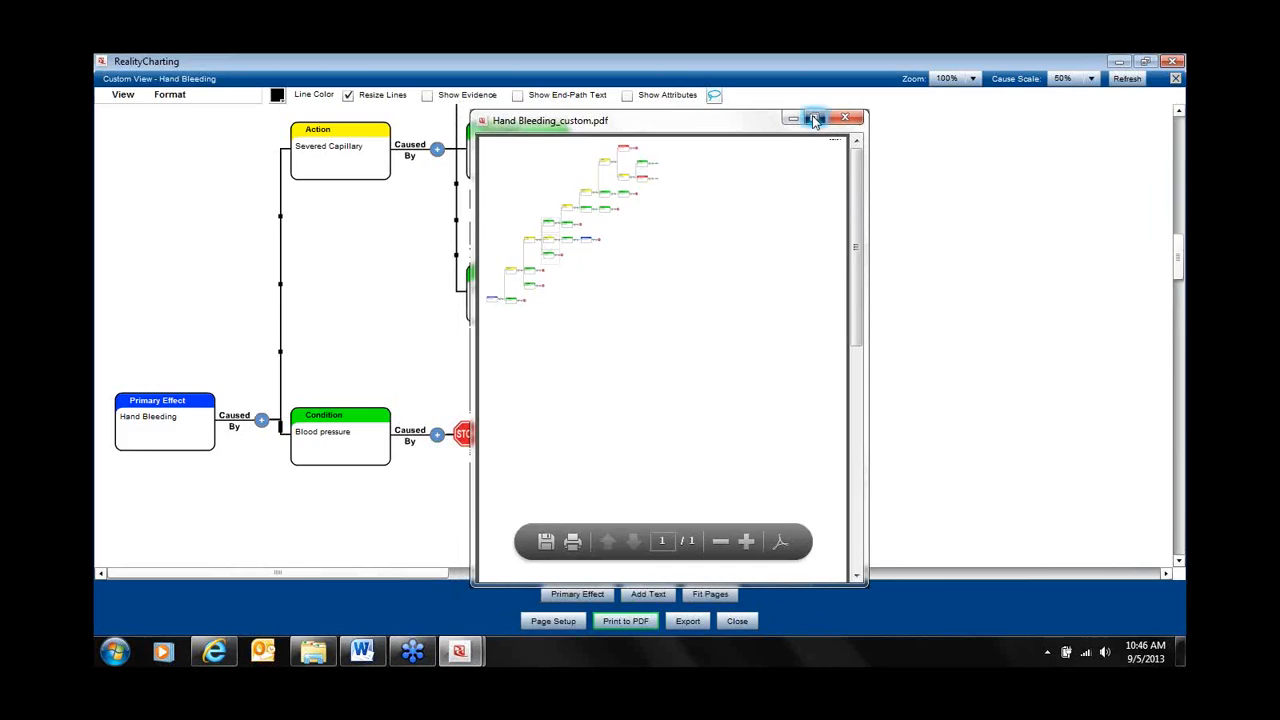
left_click(814, 117)
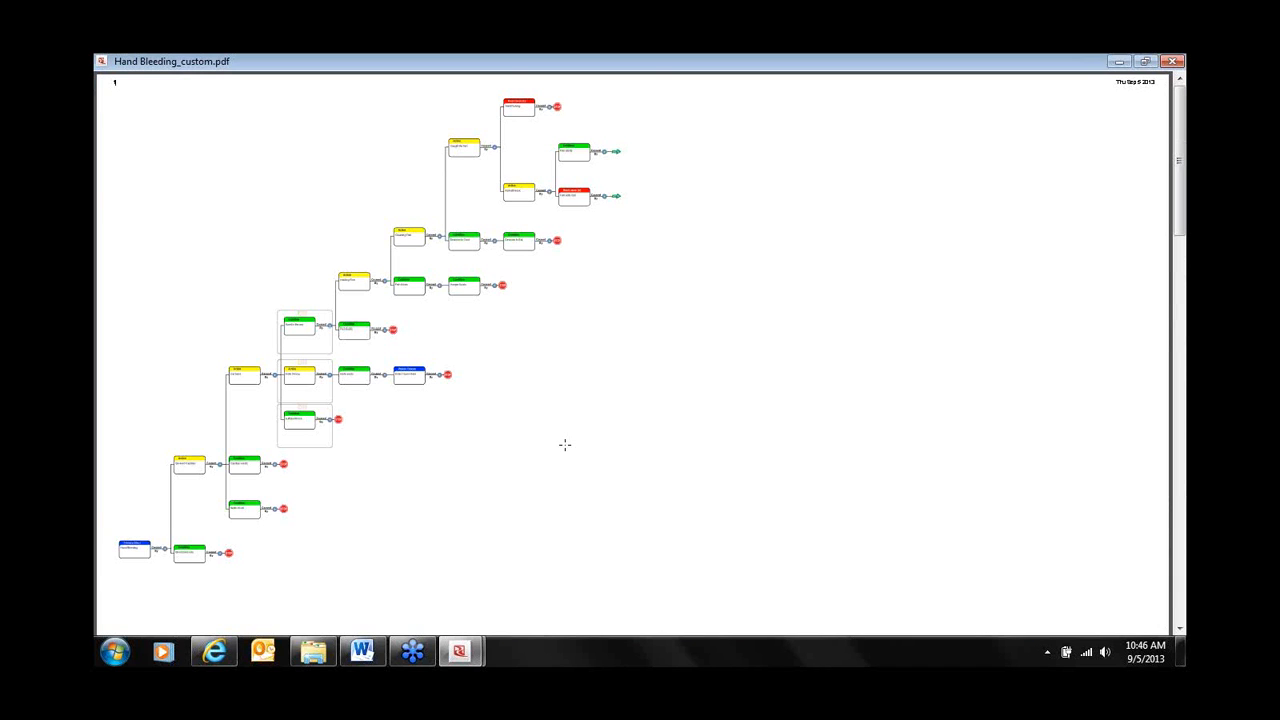
scroll(566, 444, "up", 2)
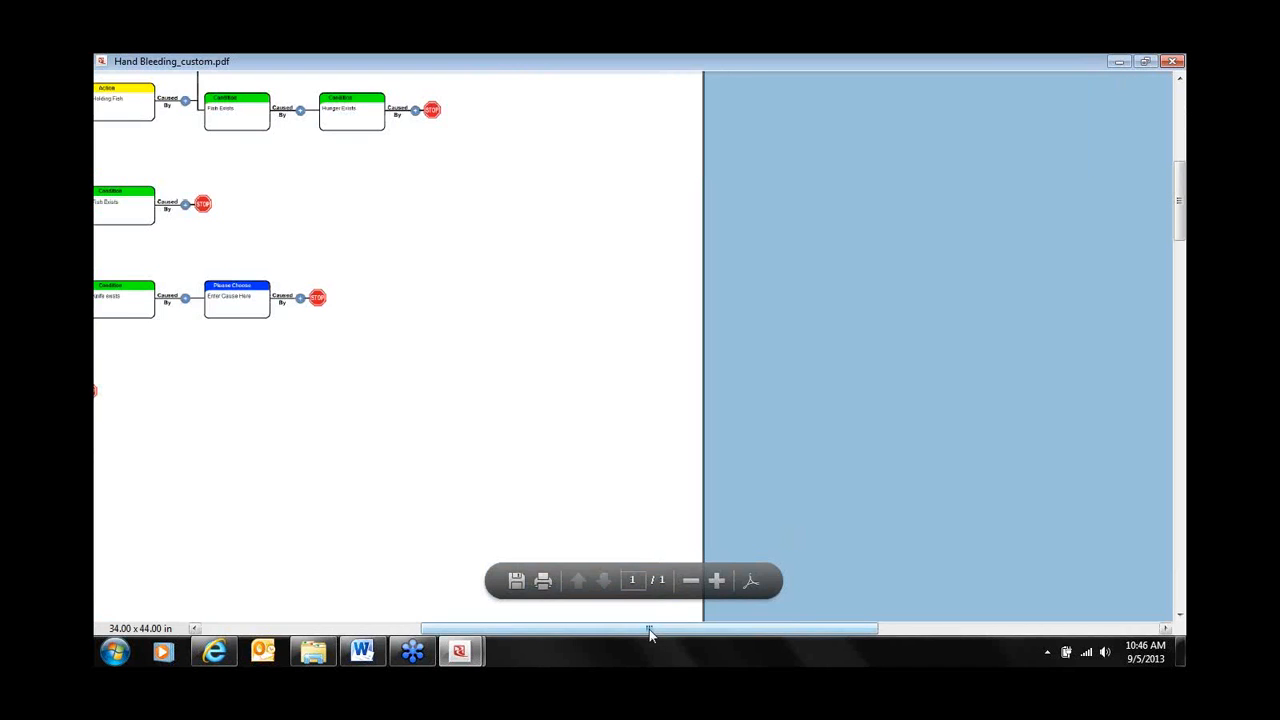
left_click_drag(649, 629, 479, 600)
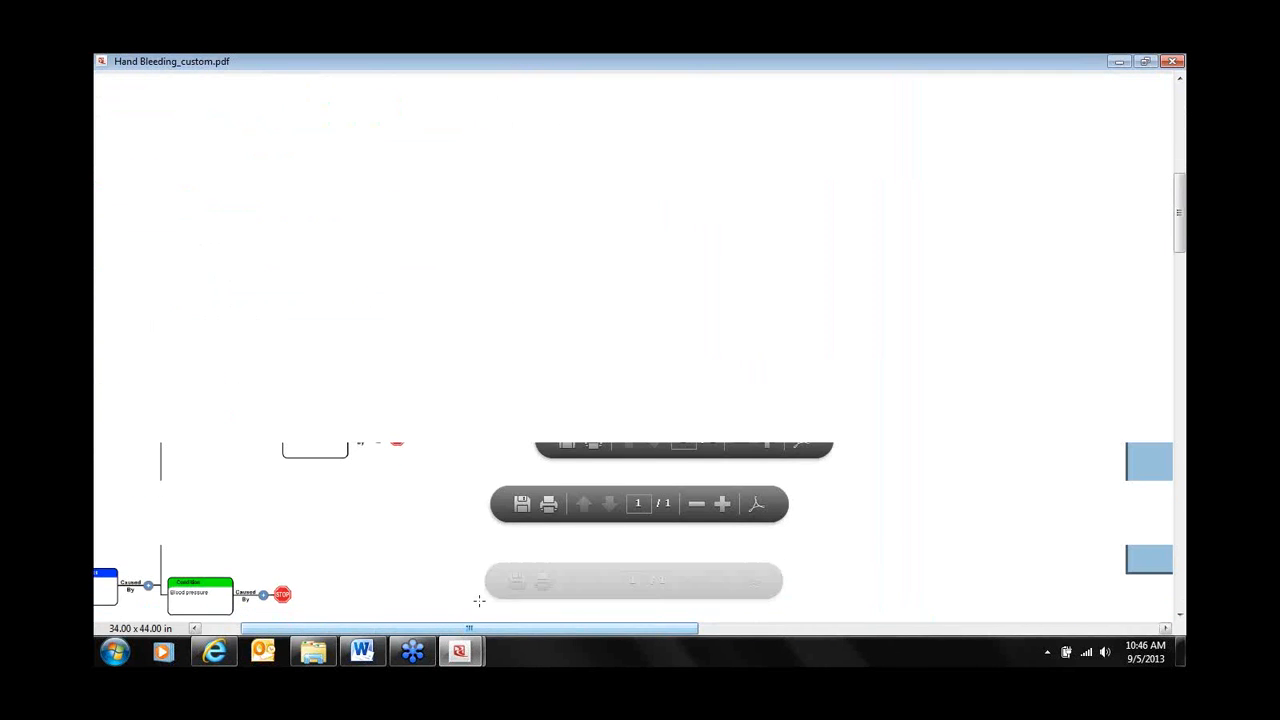
left_click(1180, 384)
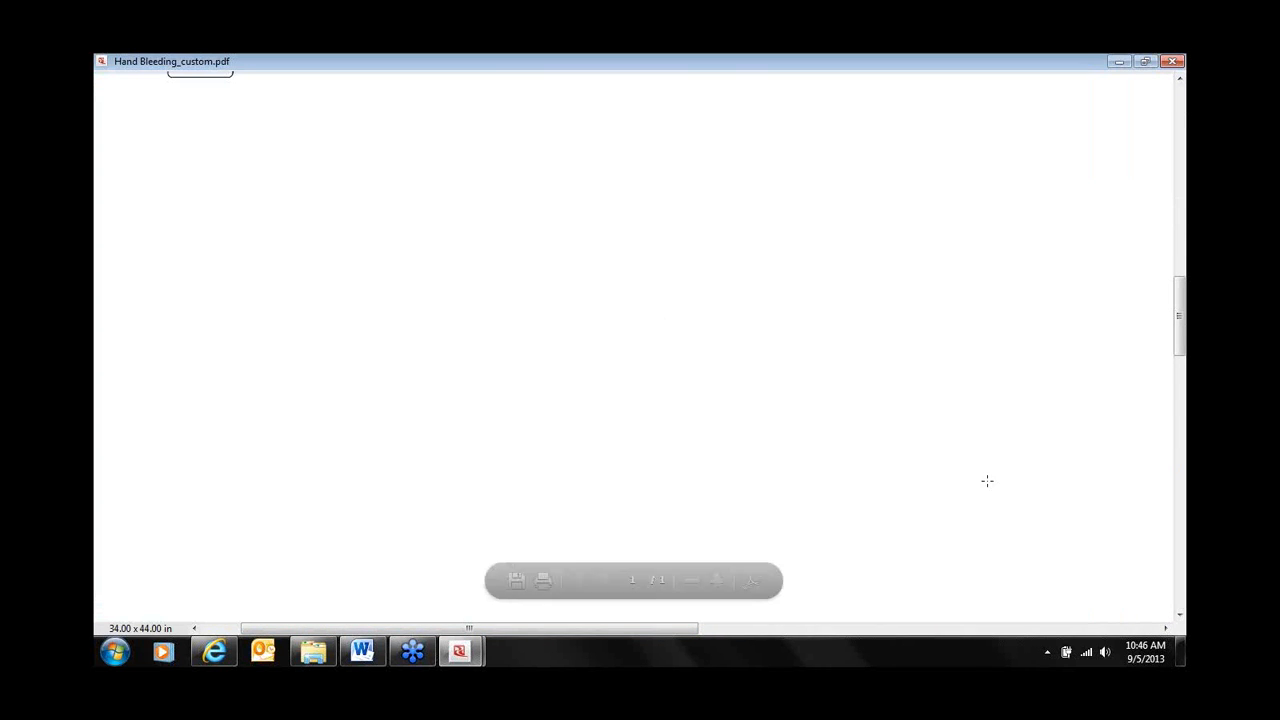
left_click_drag(1178, 352, 1161, 309)
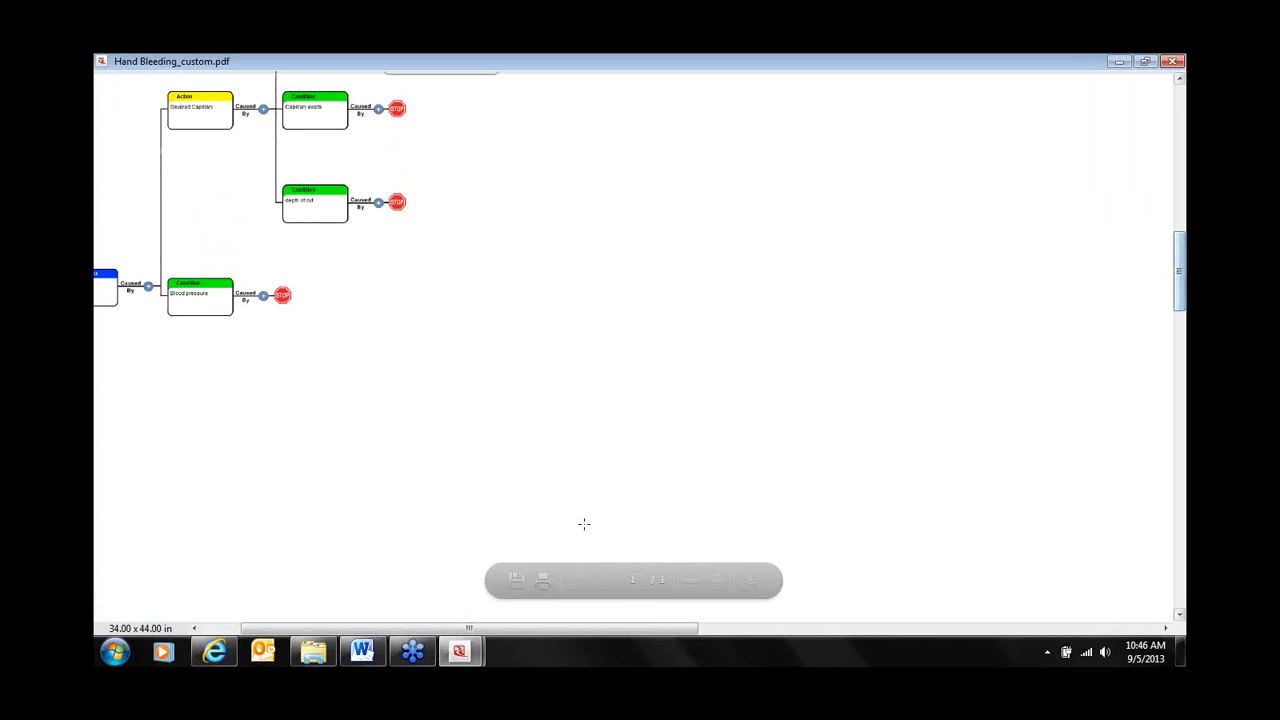
left_click_drag(486, 628, 370, 617)
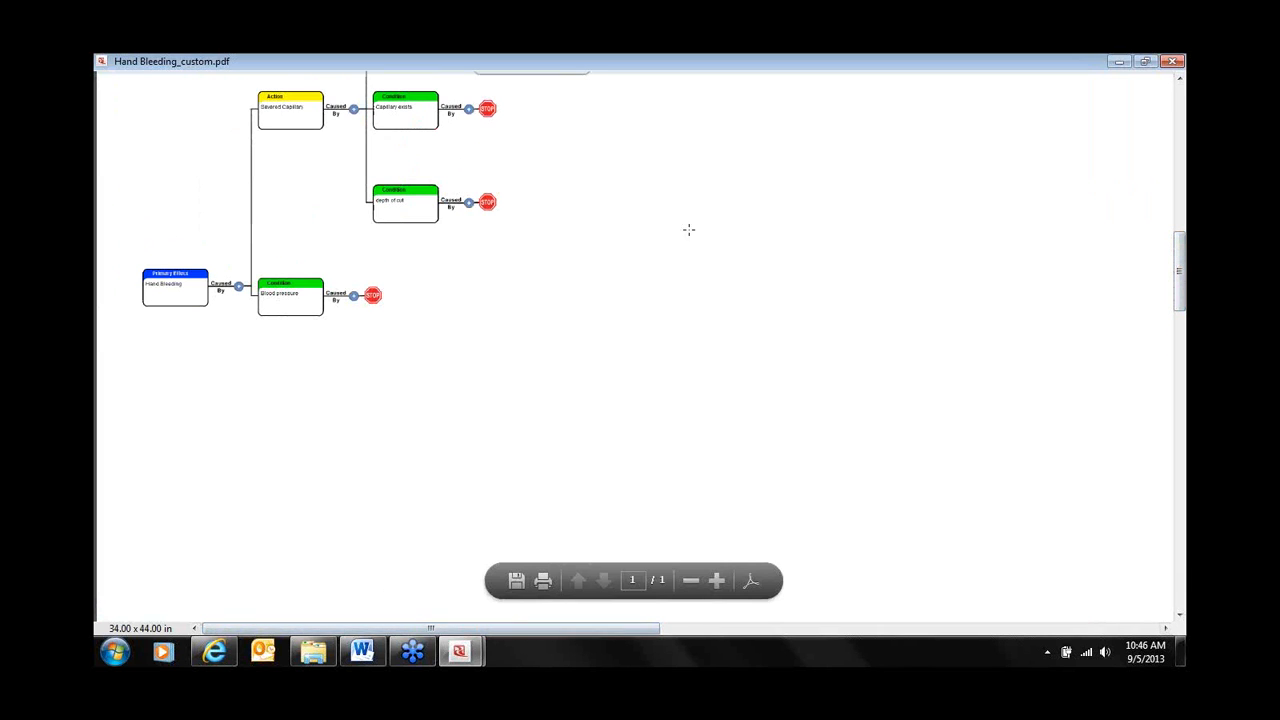
left_click(714, 581)
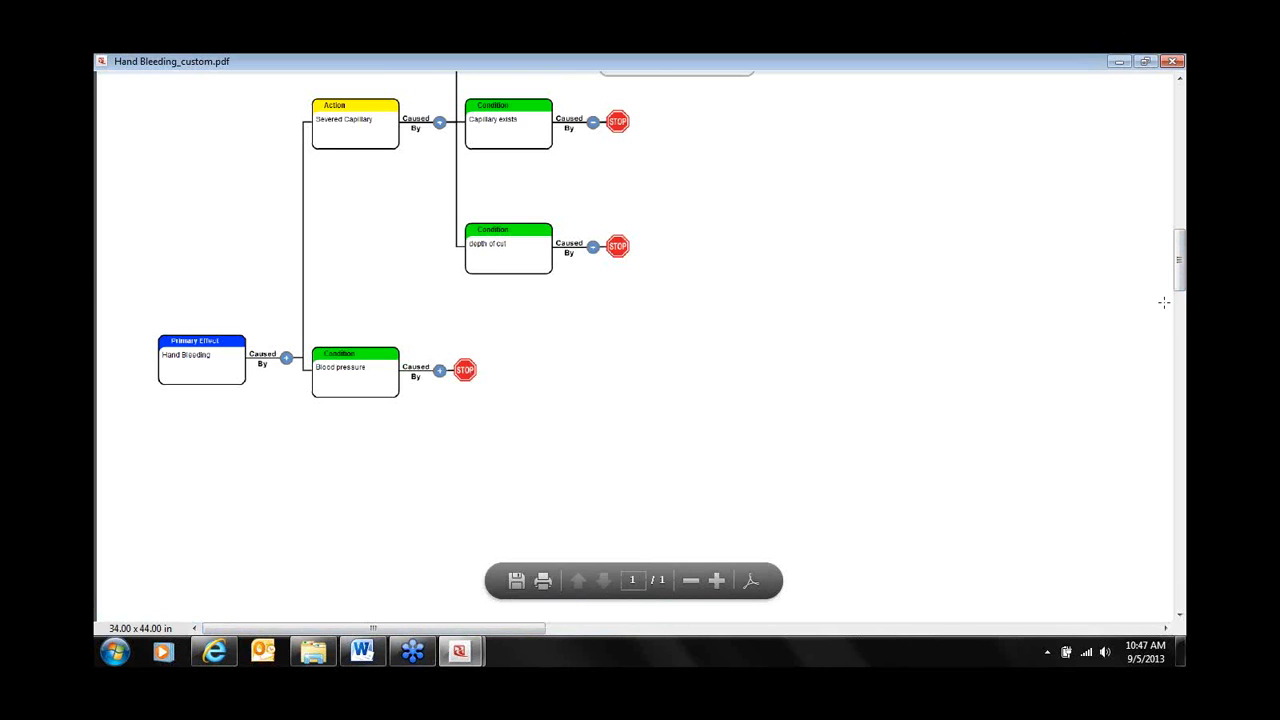
left_click_drag(1180, 290, 1178, 172)
left_click_drag(288, 630, 422, 635)
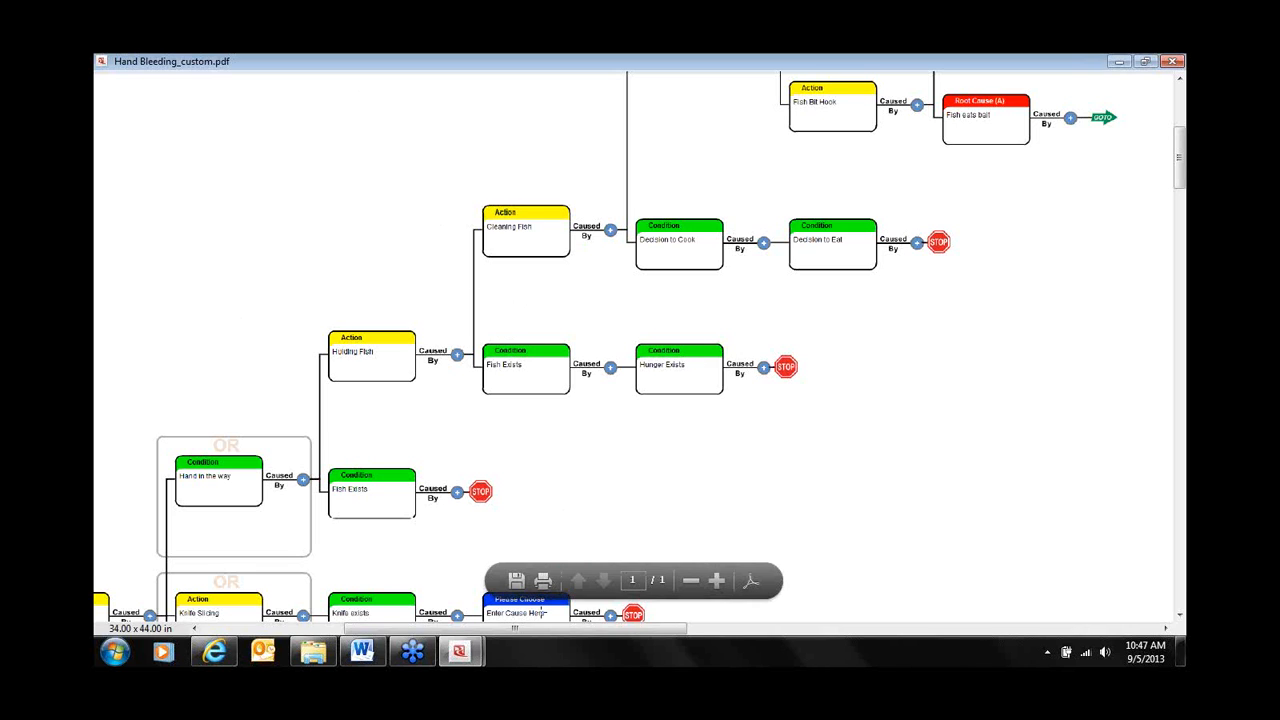
Return to the Custom View window and move the "depth of cut" condition and its stop sign further right on the chart.
mouse_move(467, 663)
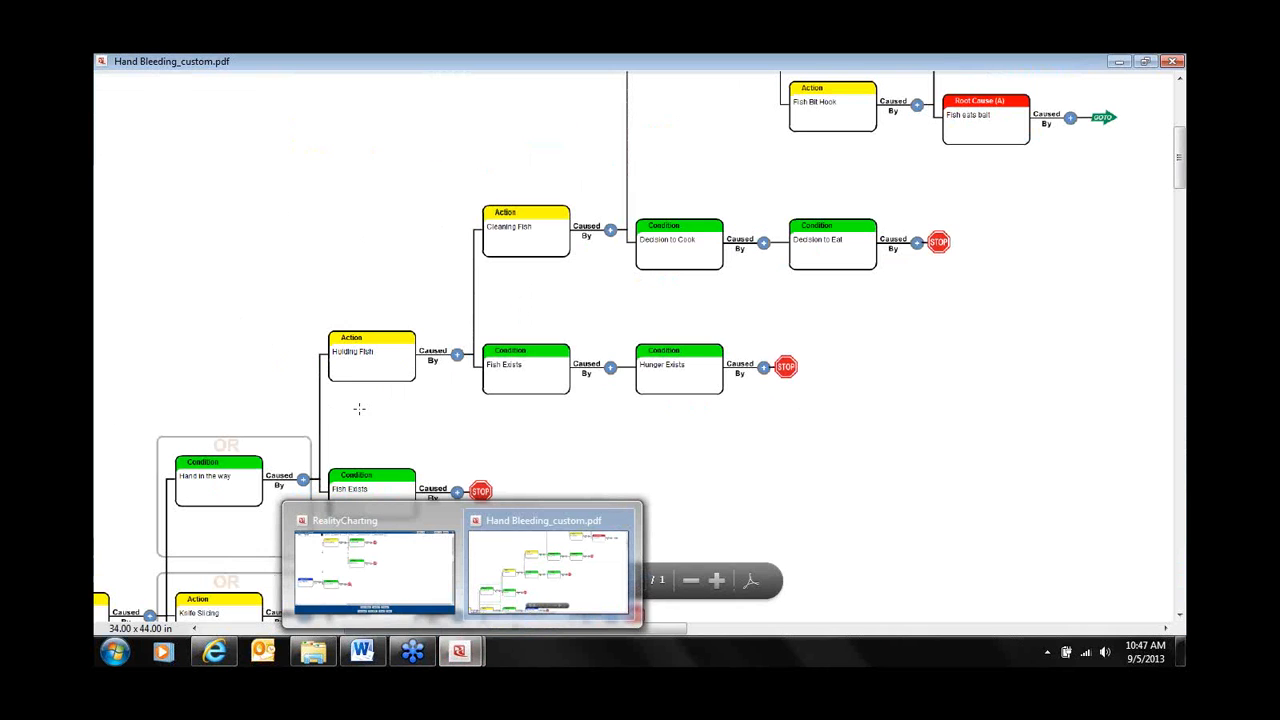
left_click(397, 568)
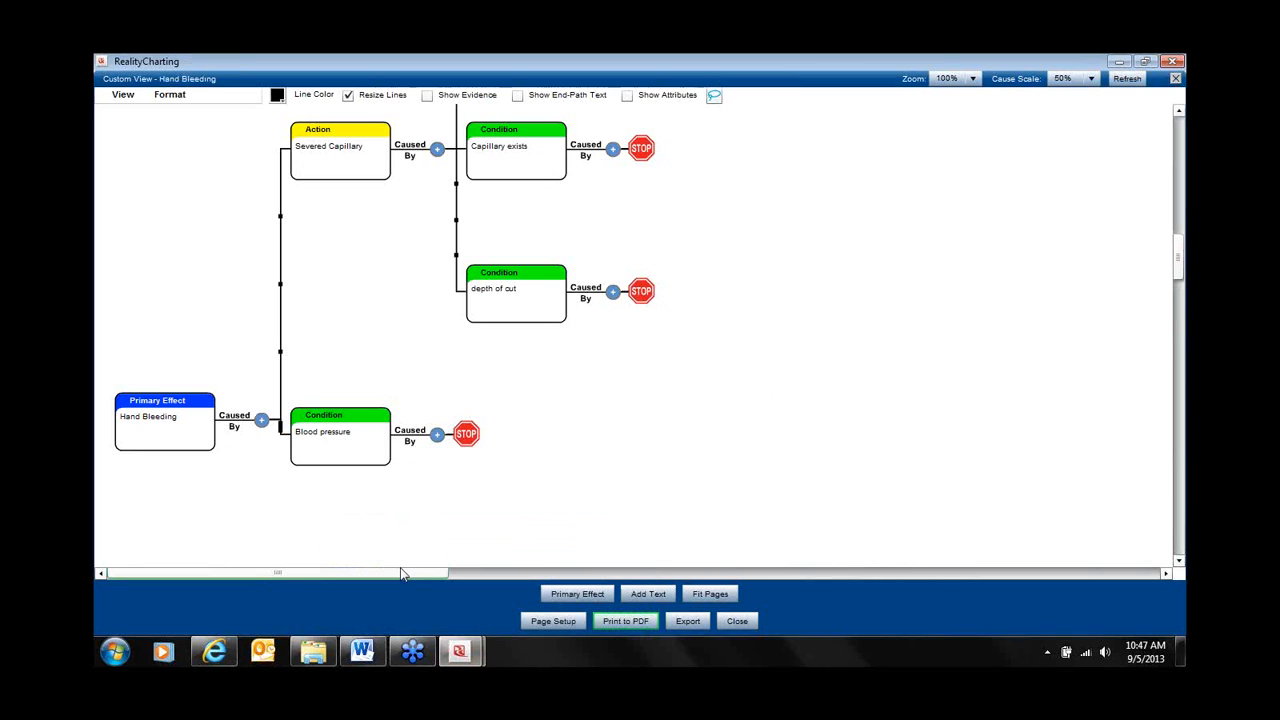
left_click(122, 95)
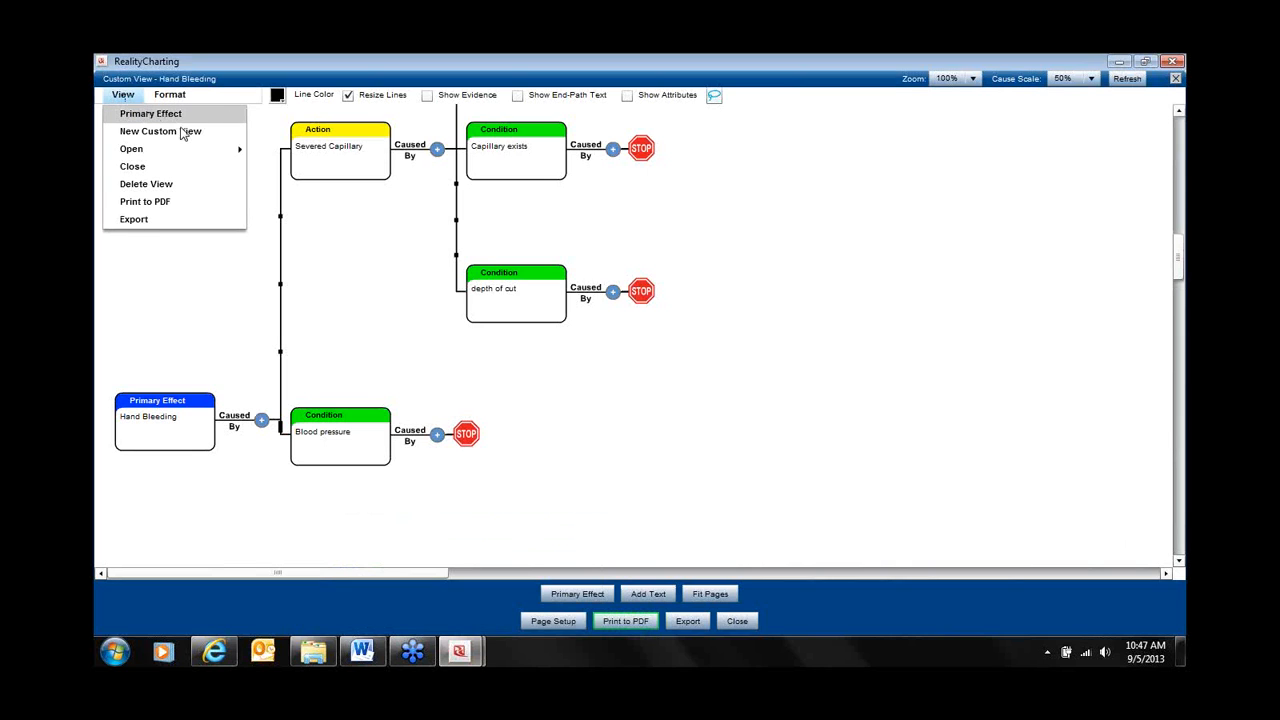
mouse_move(147, 155)
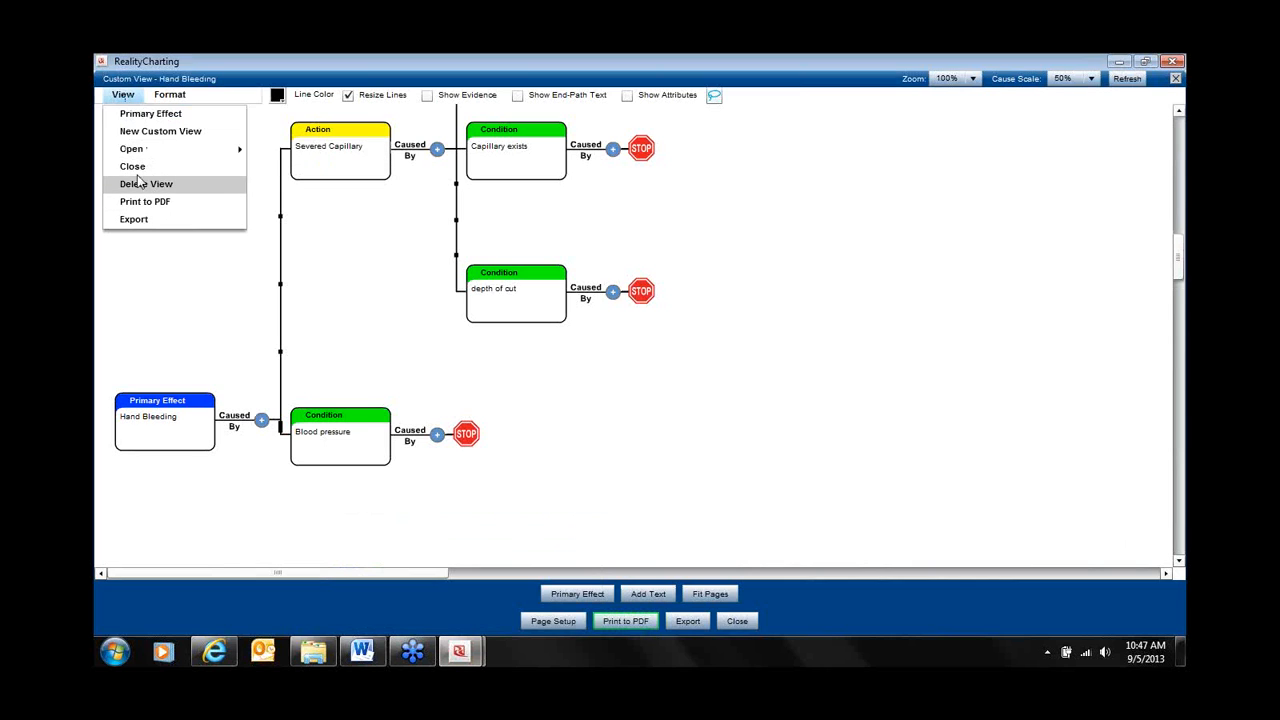
left_click_drag(510, 271, 877, 253)
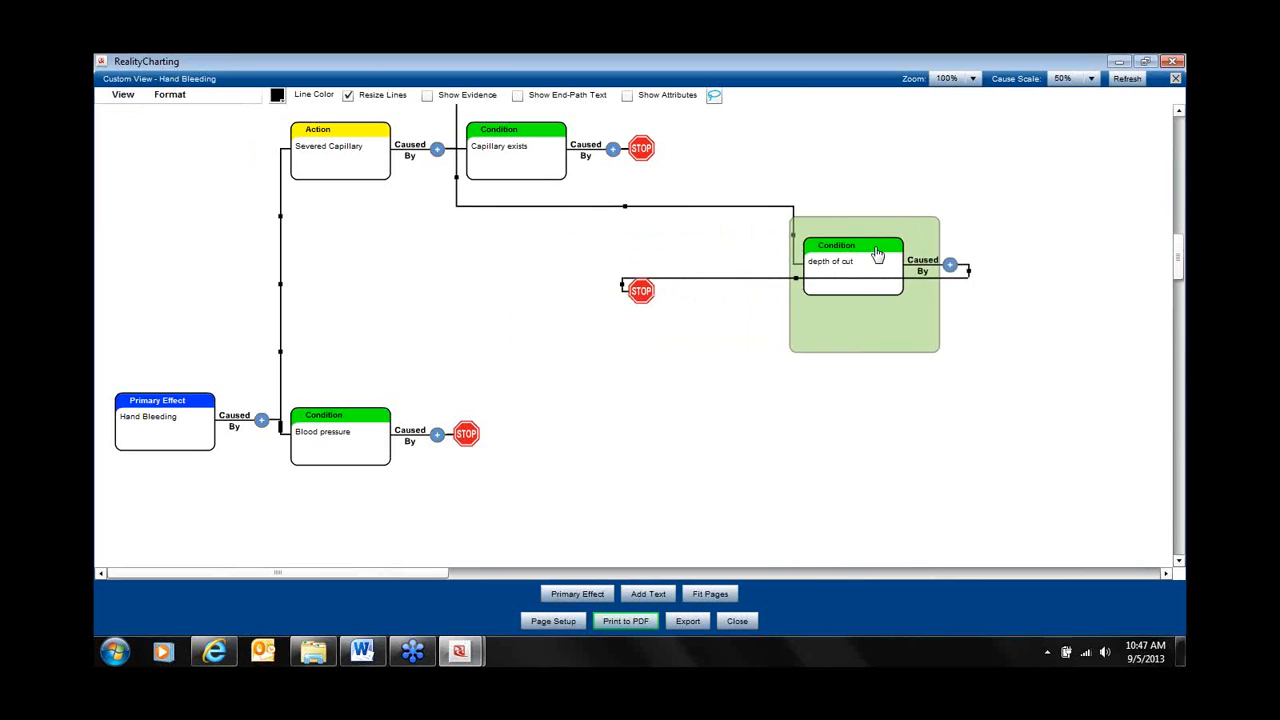
left_click_drag(643, 296, 1008, 262)
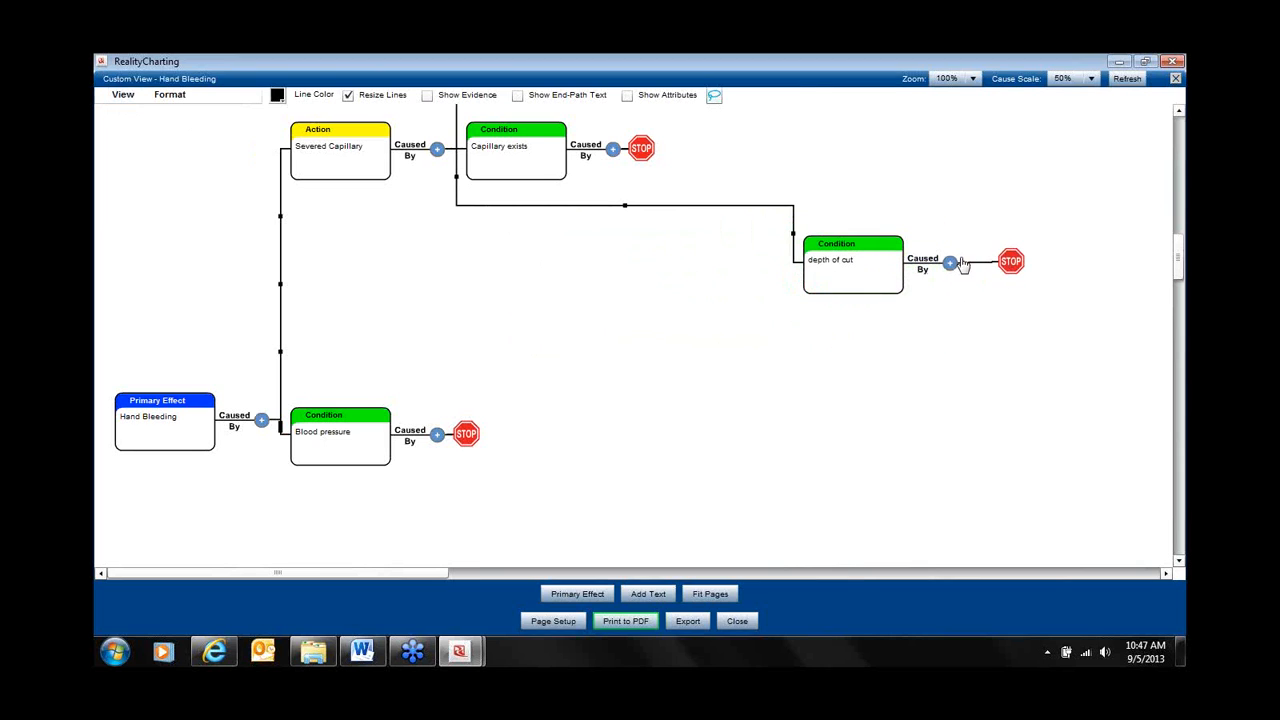
Start creating a new custom view and cancel it without entering a name.
left_click(125, 97)
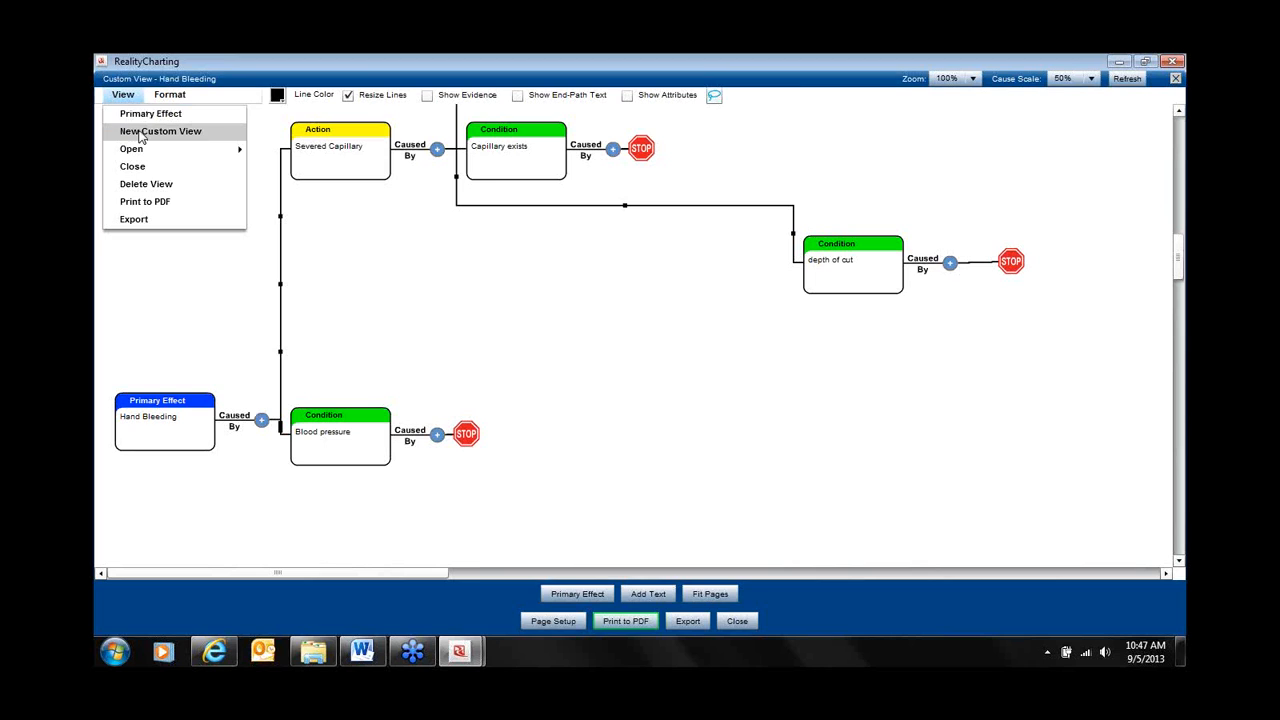
left_click(140, 133)
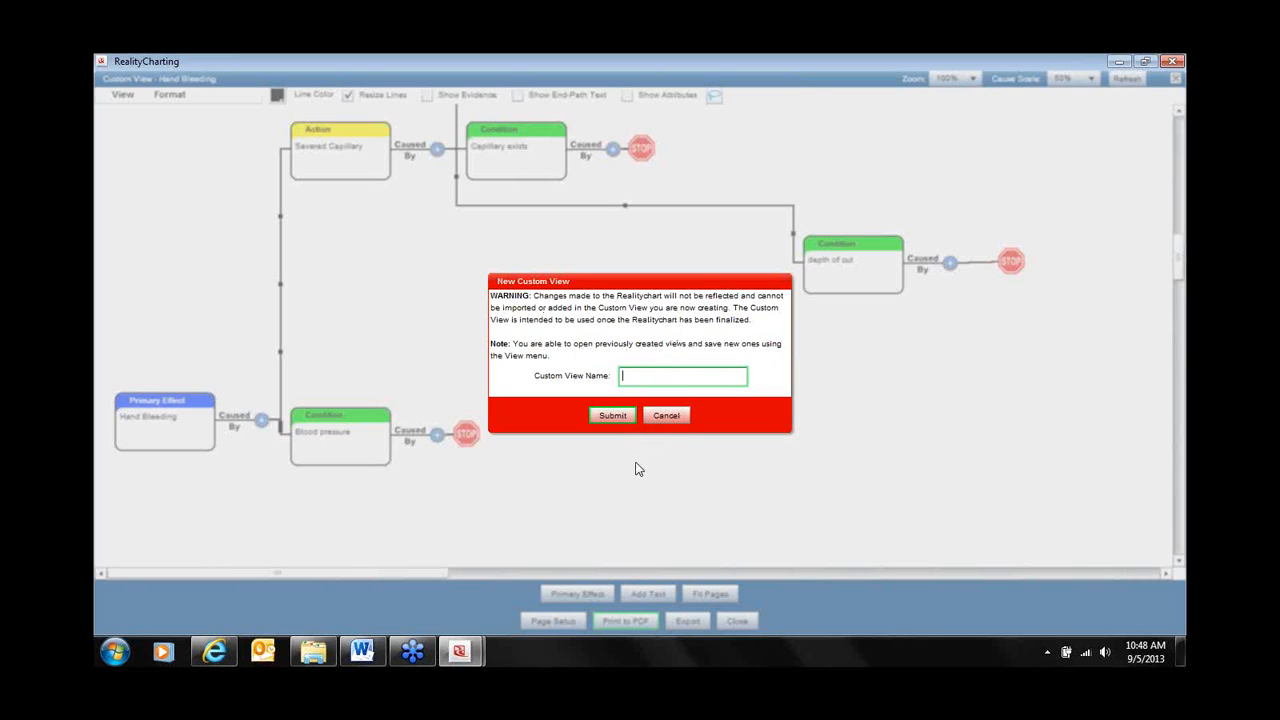
left_click(675, 424)
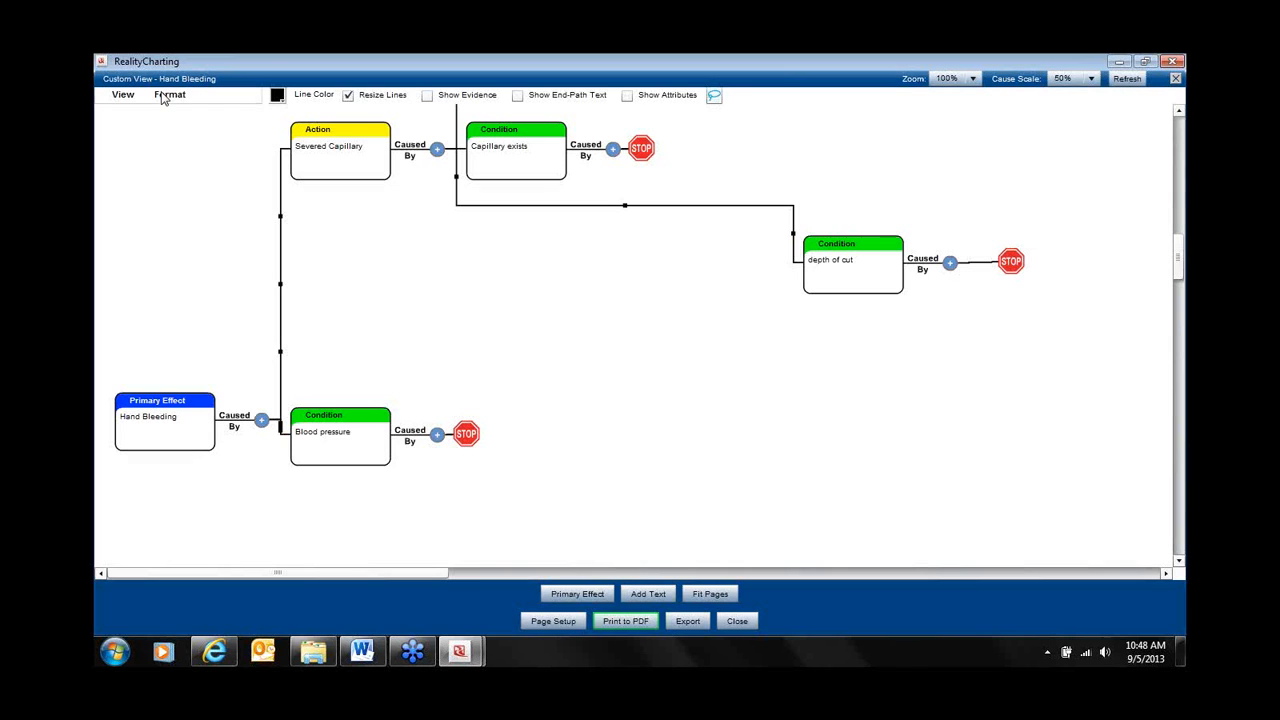
Add a text box below the Severed Capillary action reading "note this cause is a big deal".
left_click(169, 94)
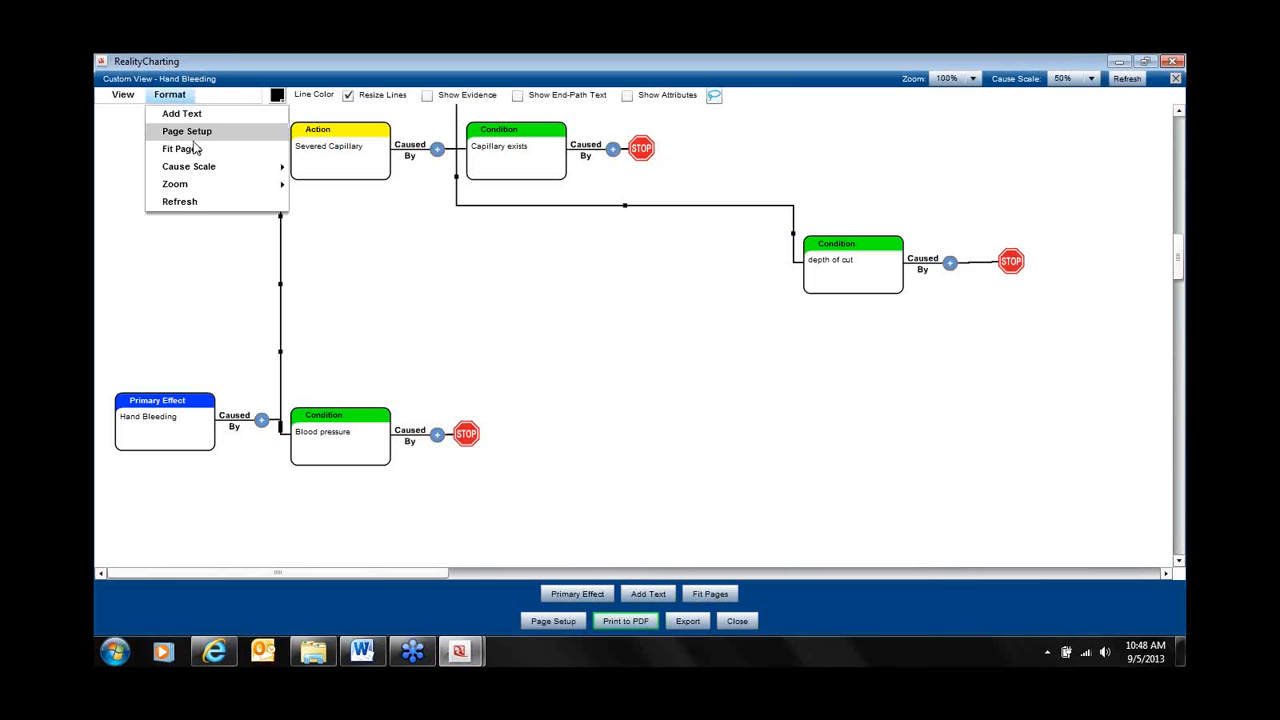
mouse_move(186, 188)
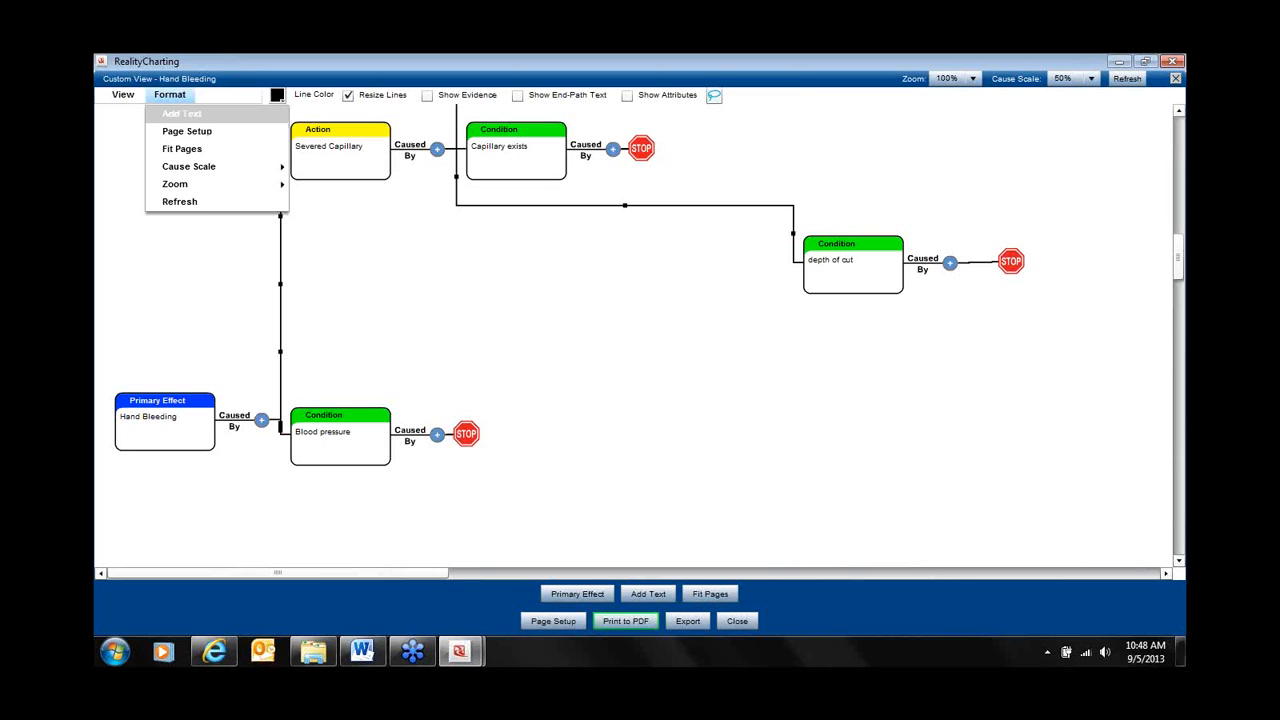
left_click(185, 116)
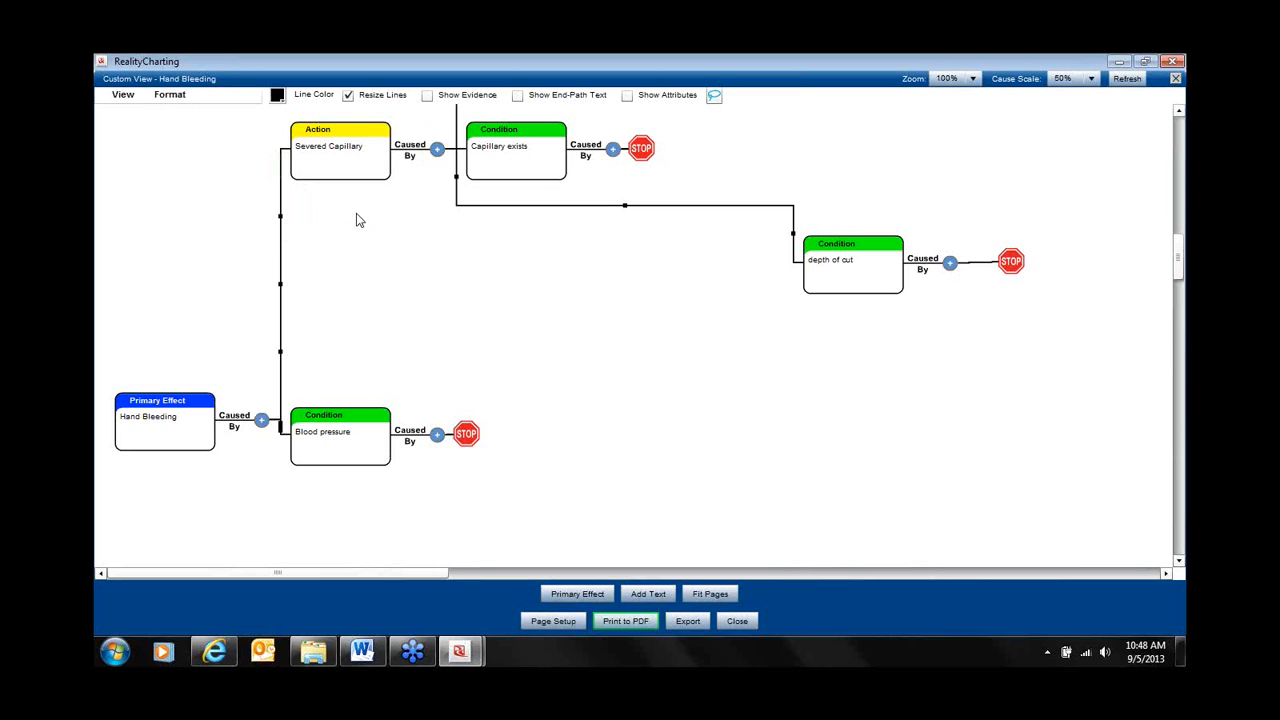
left_click_drag(356, 222, 505, 341)
mouse_move(503, 332)
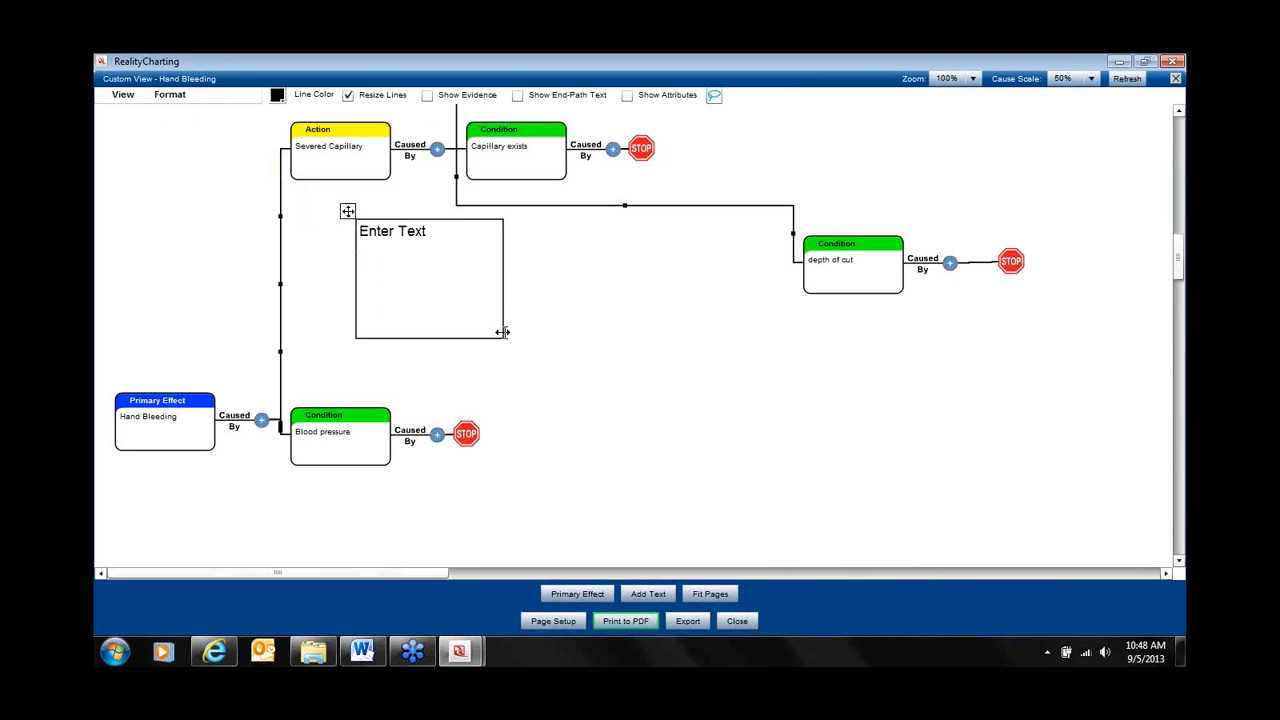
left_click(366, 236)
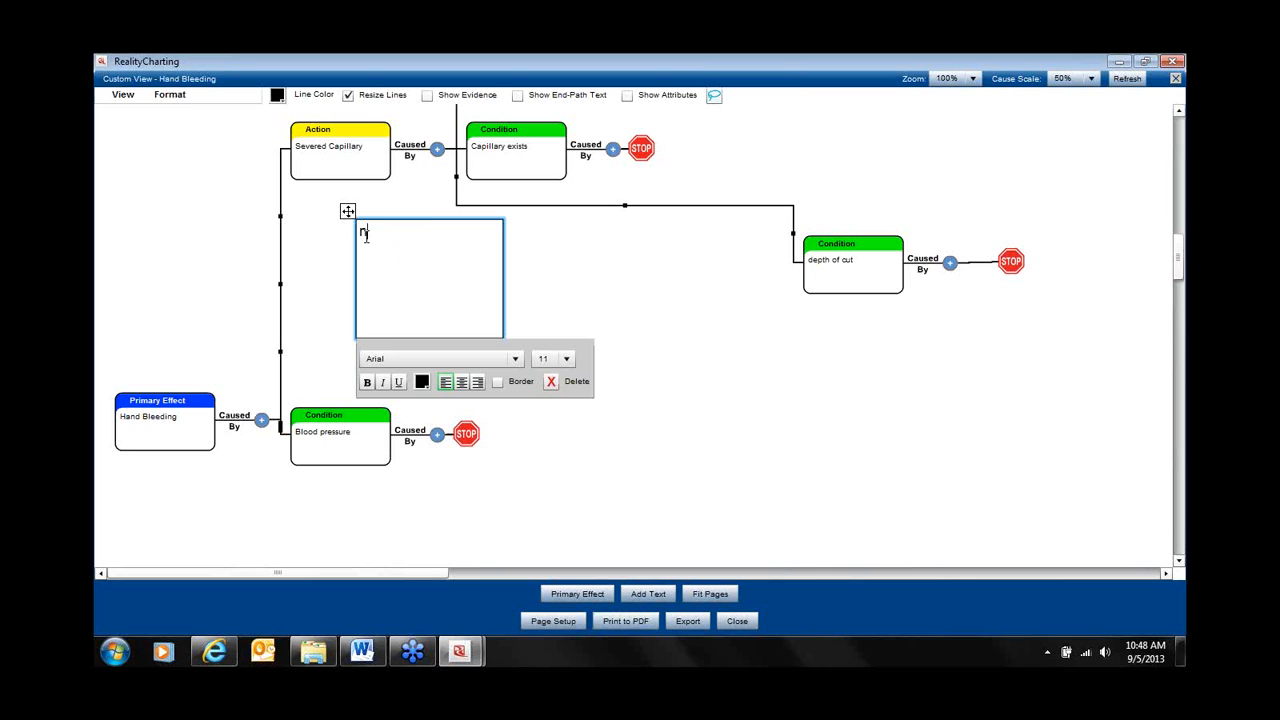
type("note this cause is a bin")
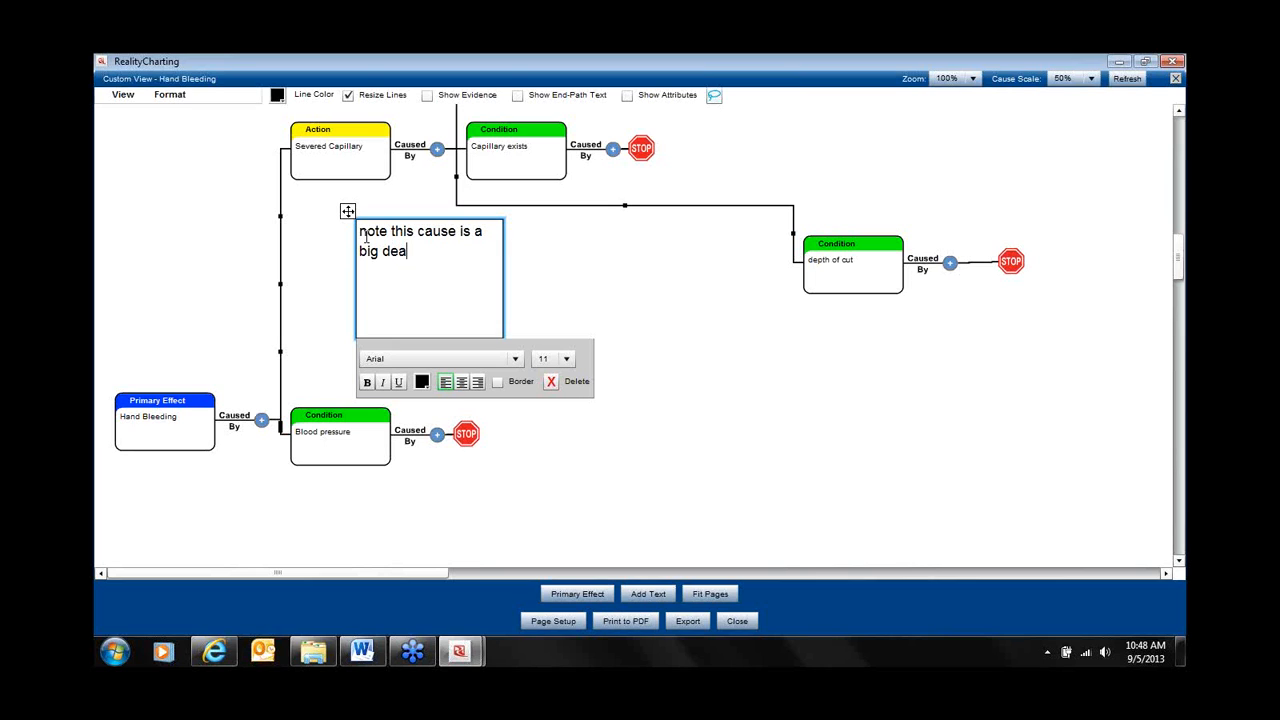
type(" deal")
left_click(640, 358)
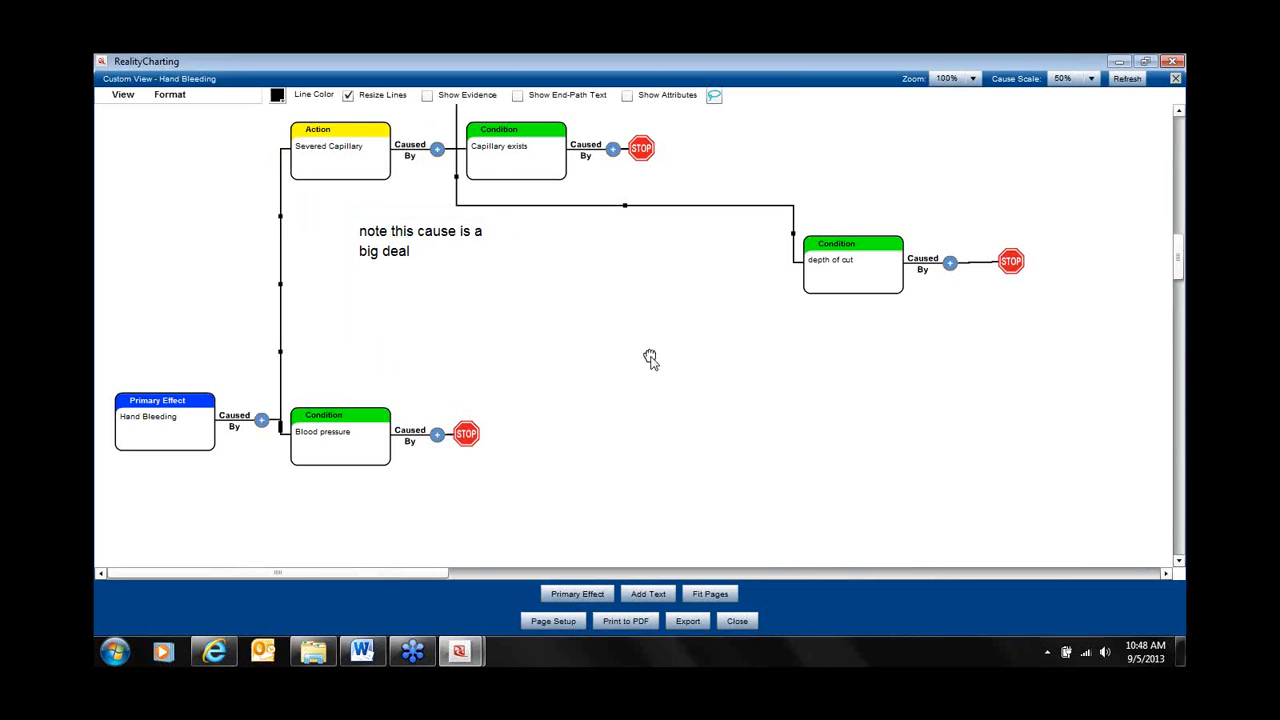
Reopen the text note's formatting options, browse the available fonts without choosing one, and delete the note.
mouse_move(426, 225)
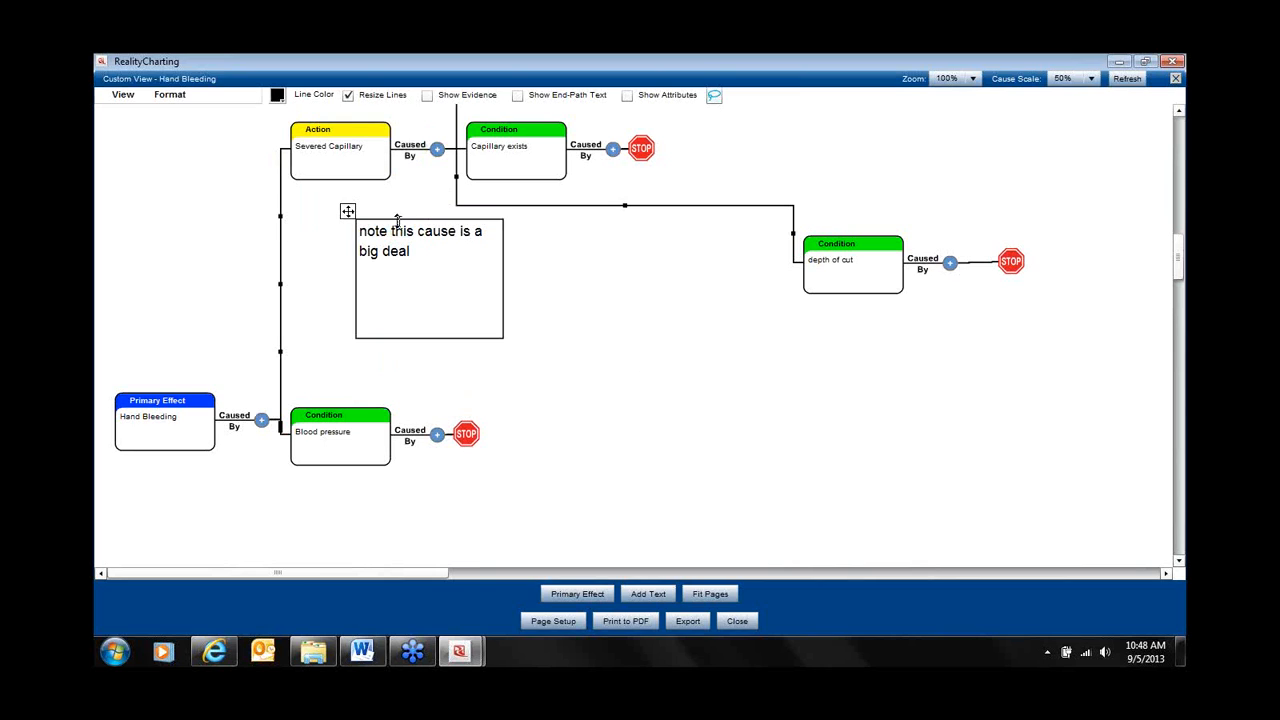
left_click(464, 241)
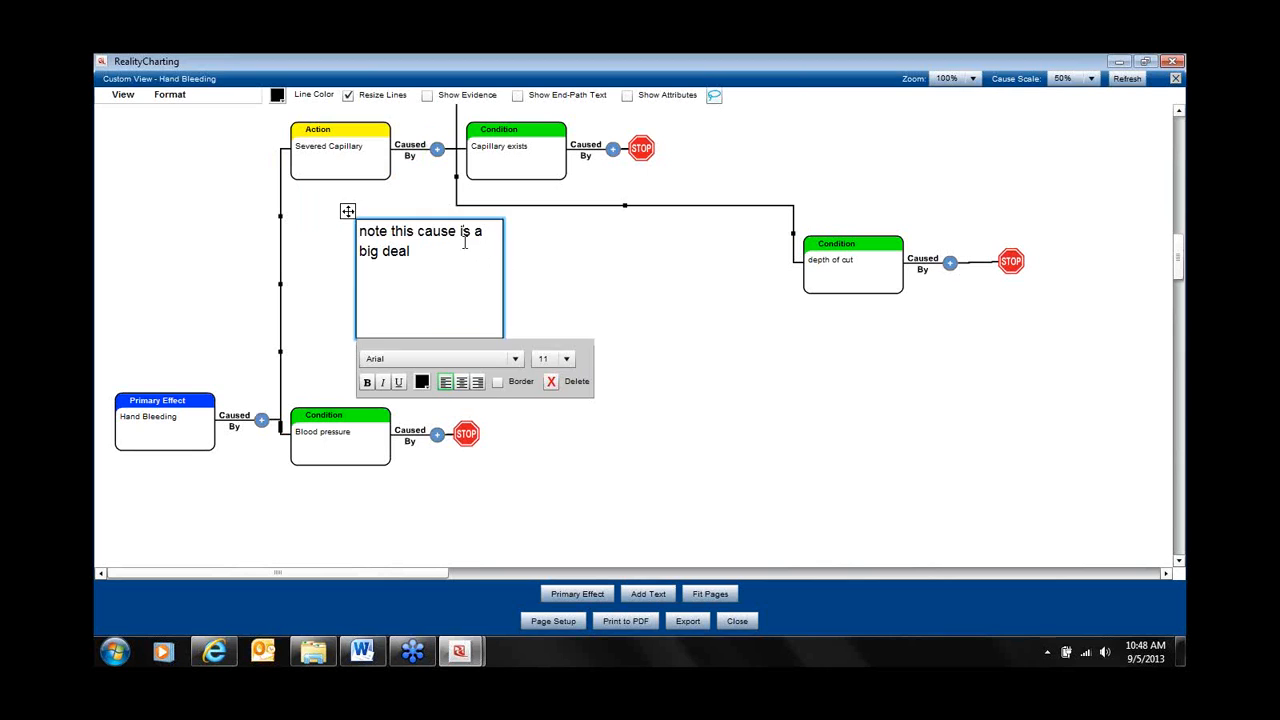
left_click(503, 385)
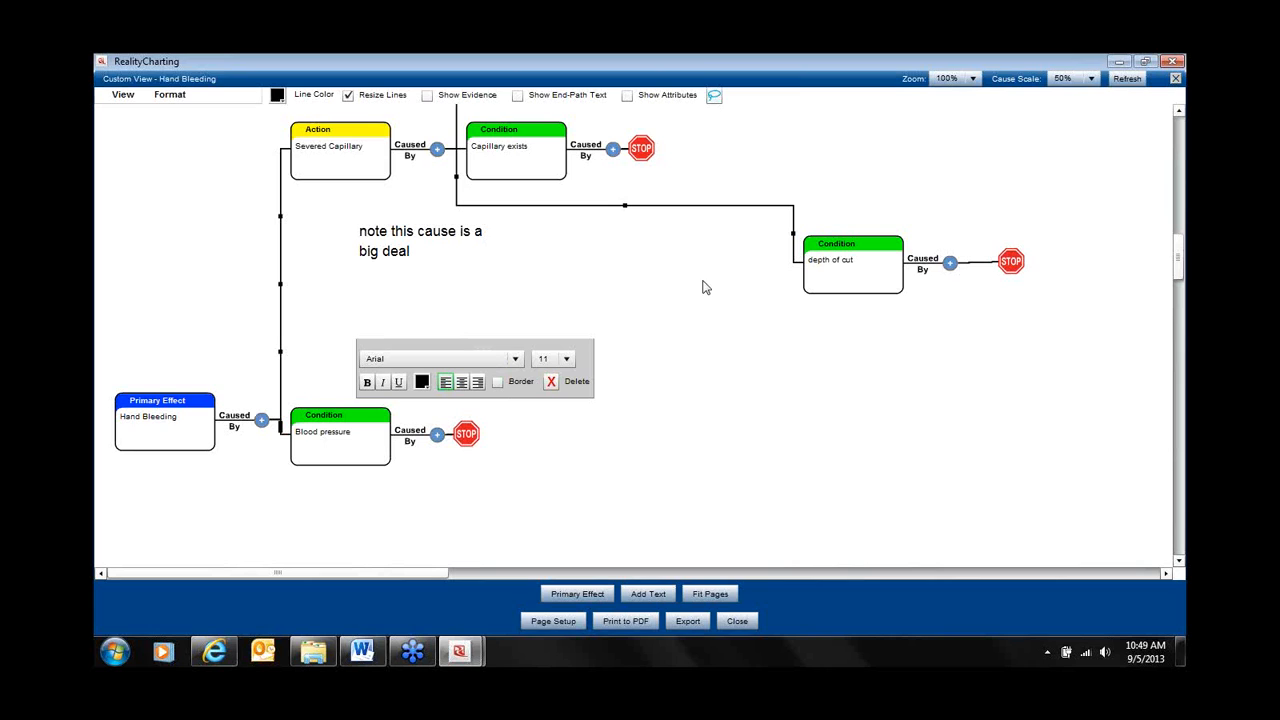
left_click(650, 338)
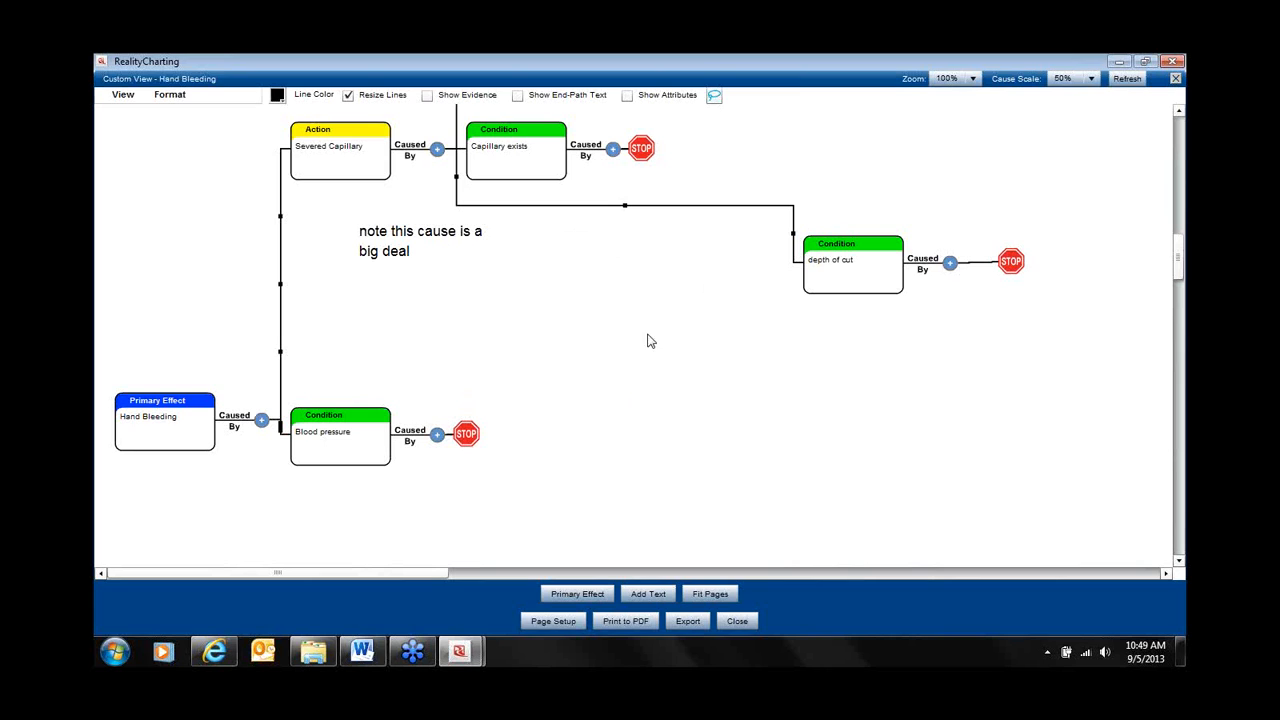
left_click(400, 251)
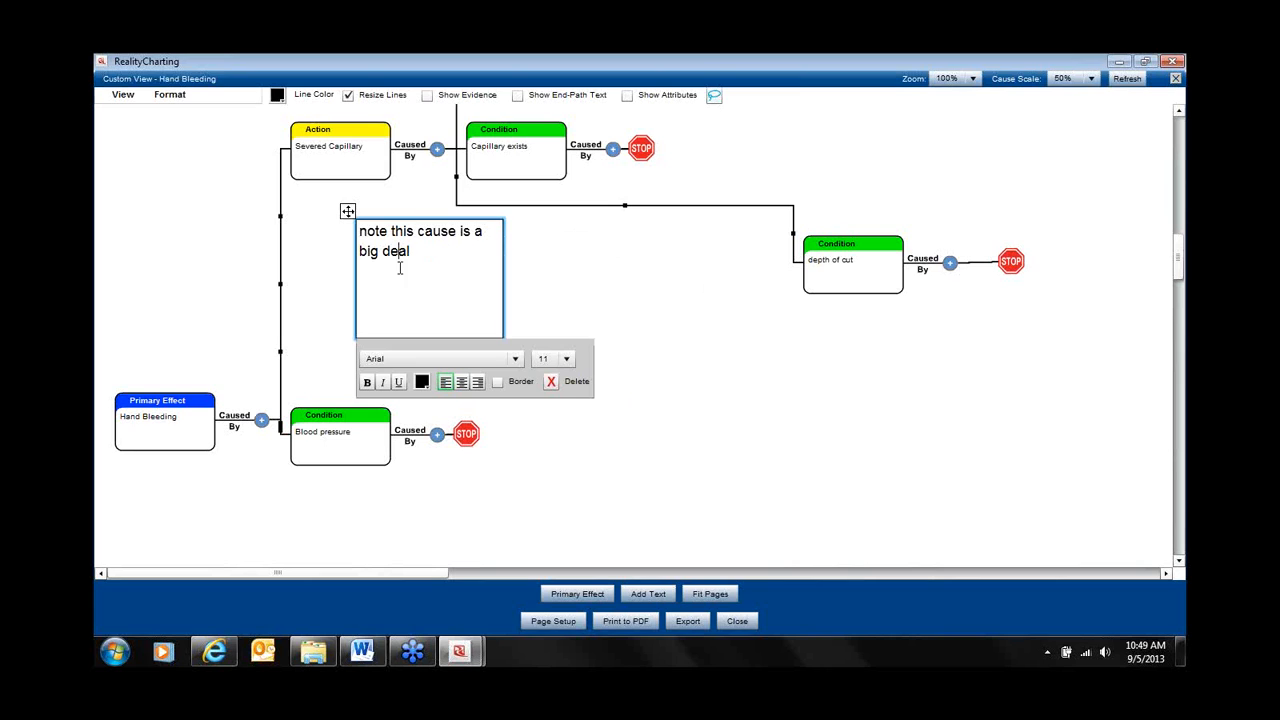
left_click(516, 360)
mouse_move(518, 398)
left_mouse_down()
mouse_move(518, 440)
mouse_move(518, 384)
left_mouse_up()
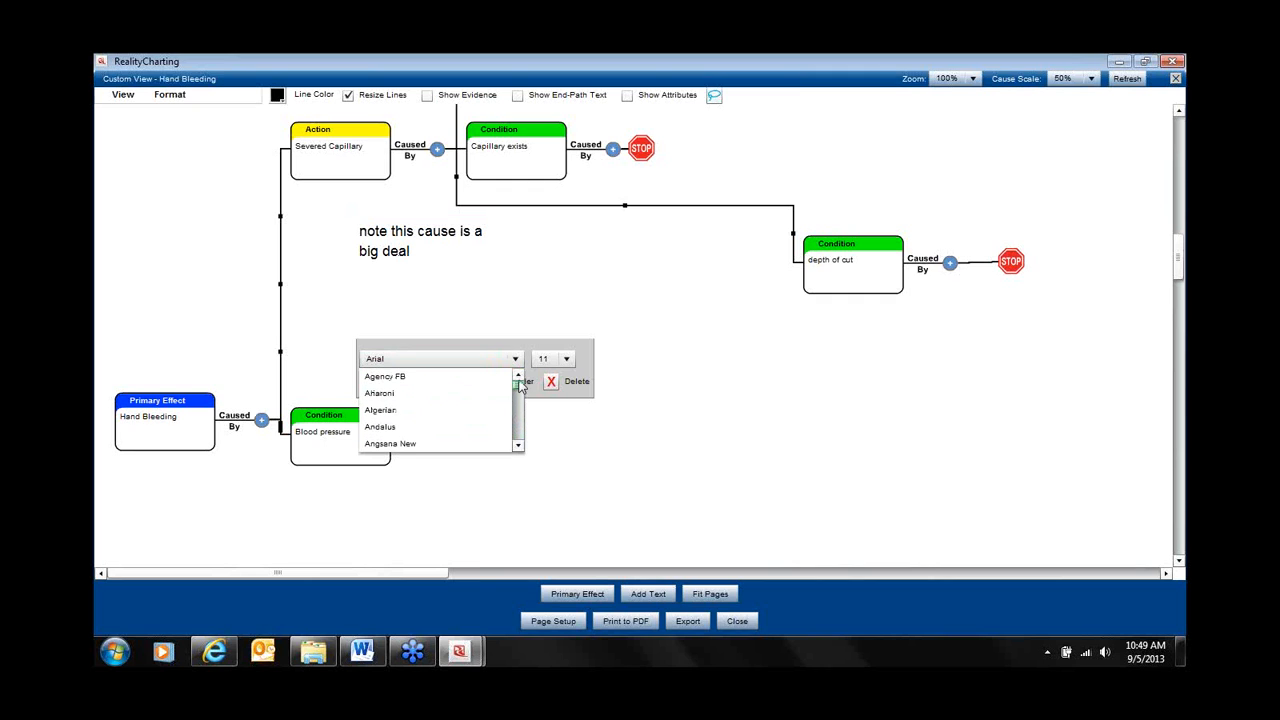
left_click(486, 313)
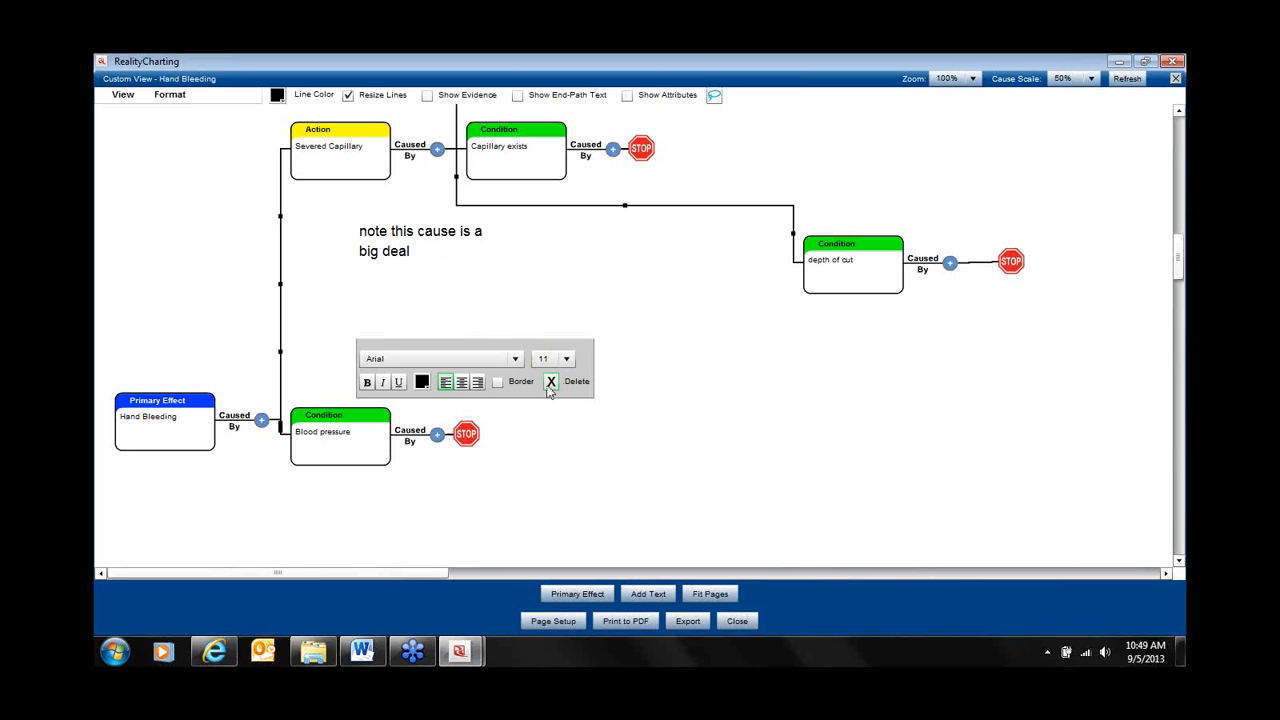
left_click(577, 385)
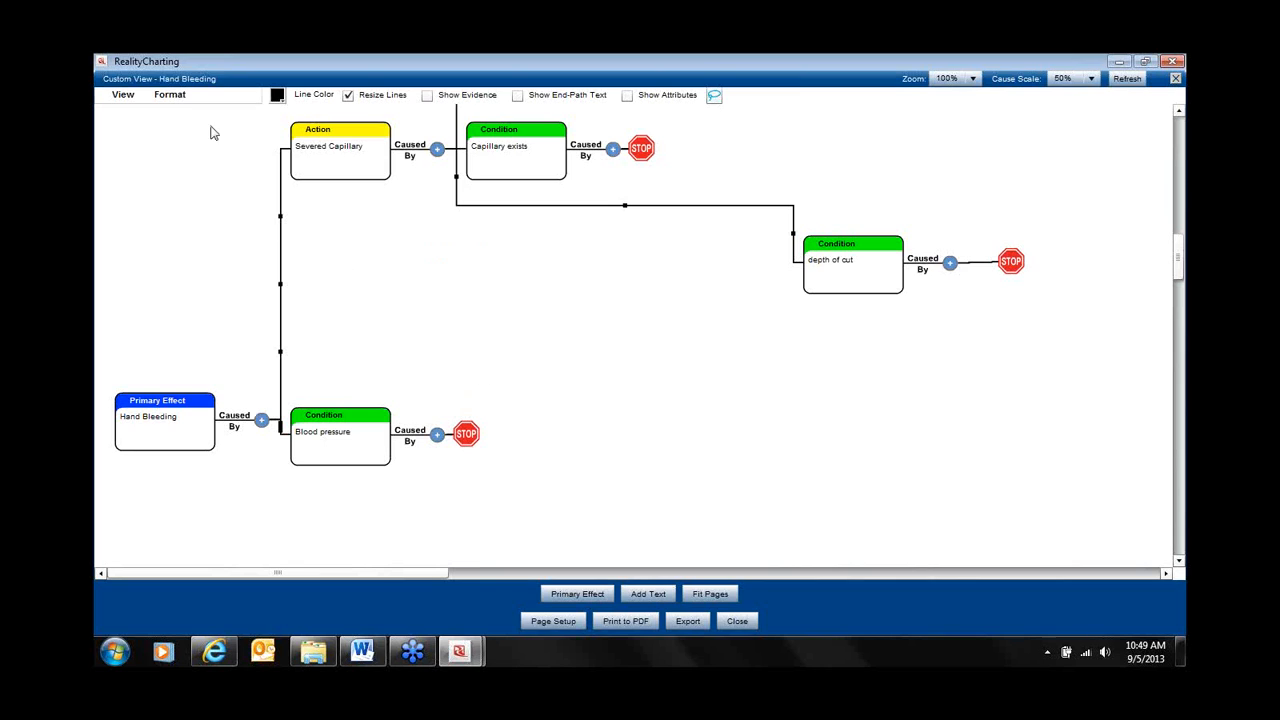
Close the Custom View and return to the main cause chart, keeping the chart itself open.
left_click(196, 99)
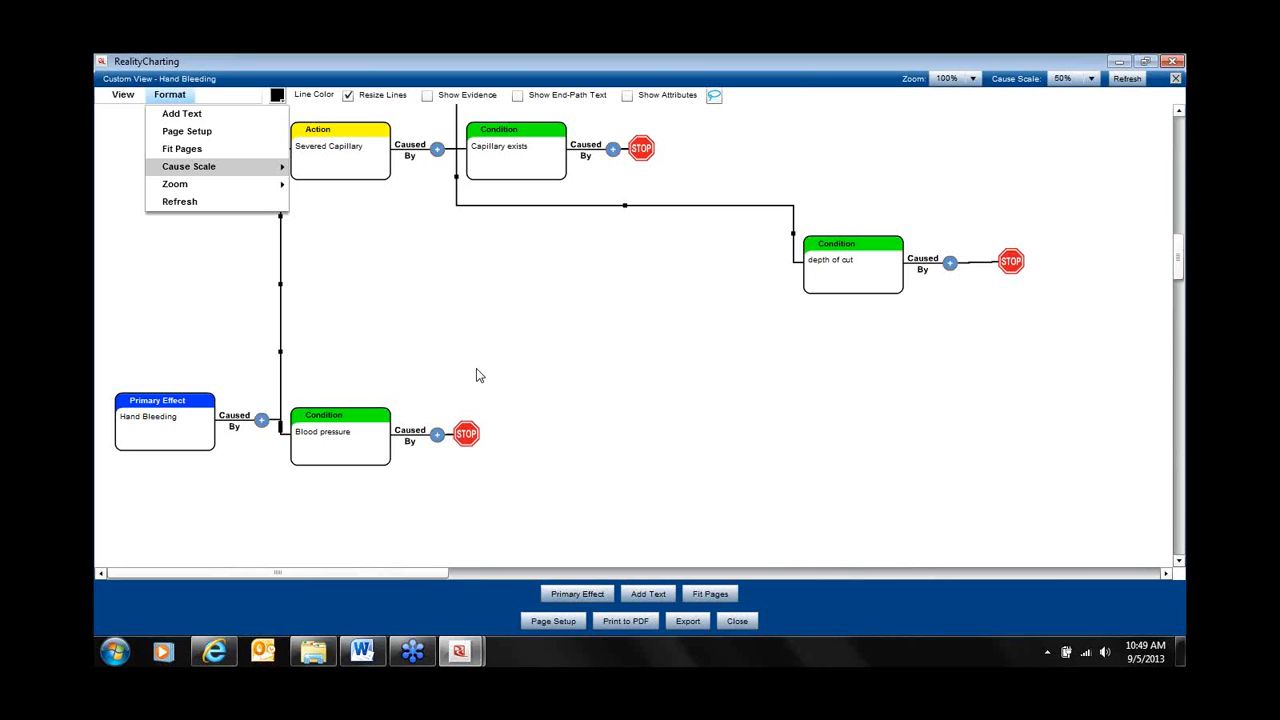
left_click(1174, 62)
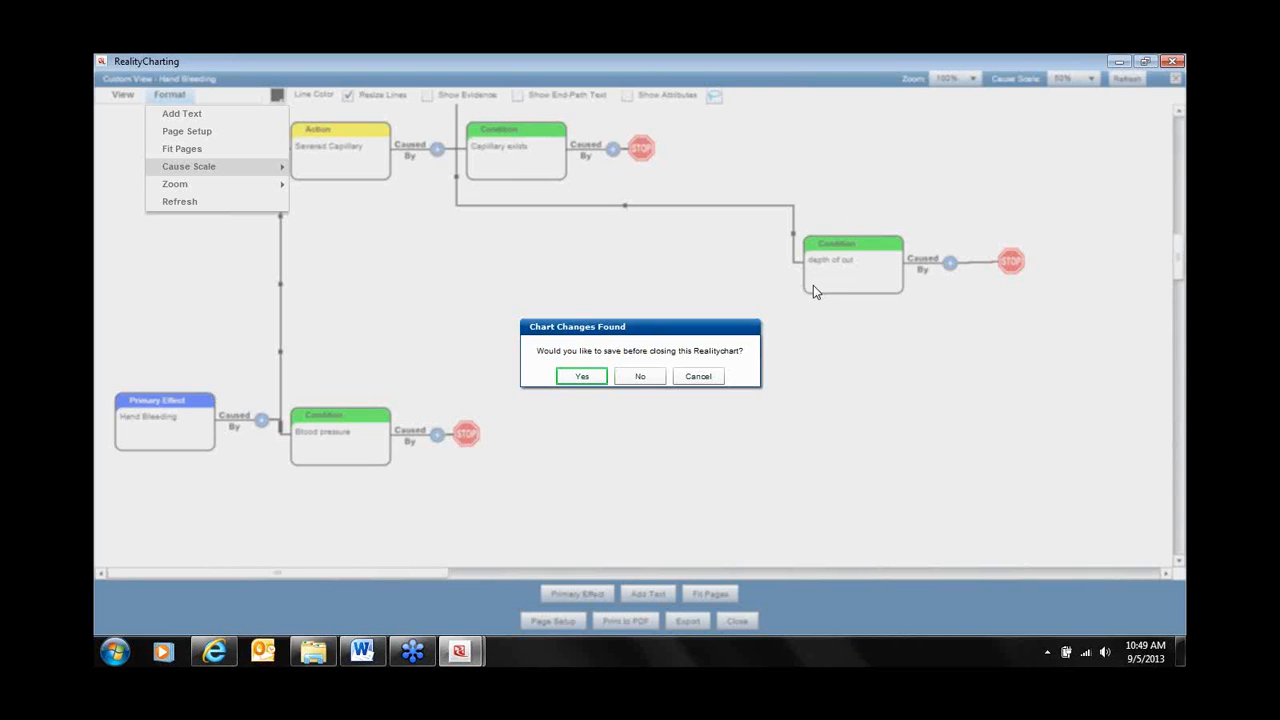
left_click(698, 376)
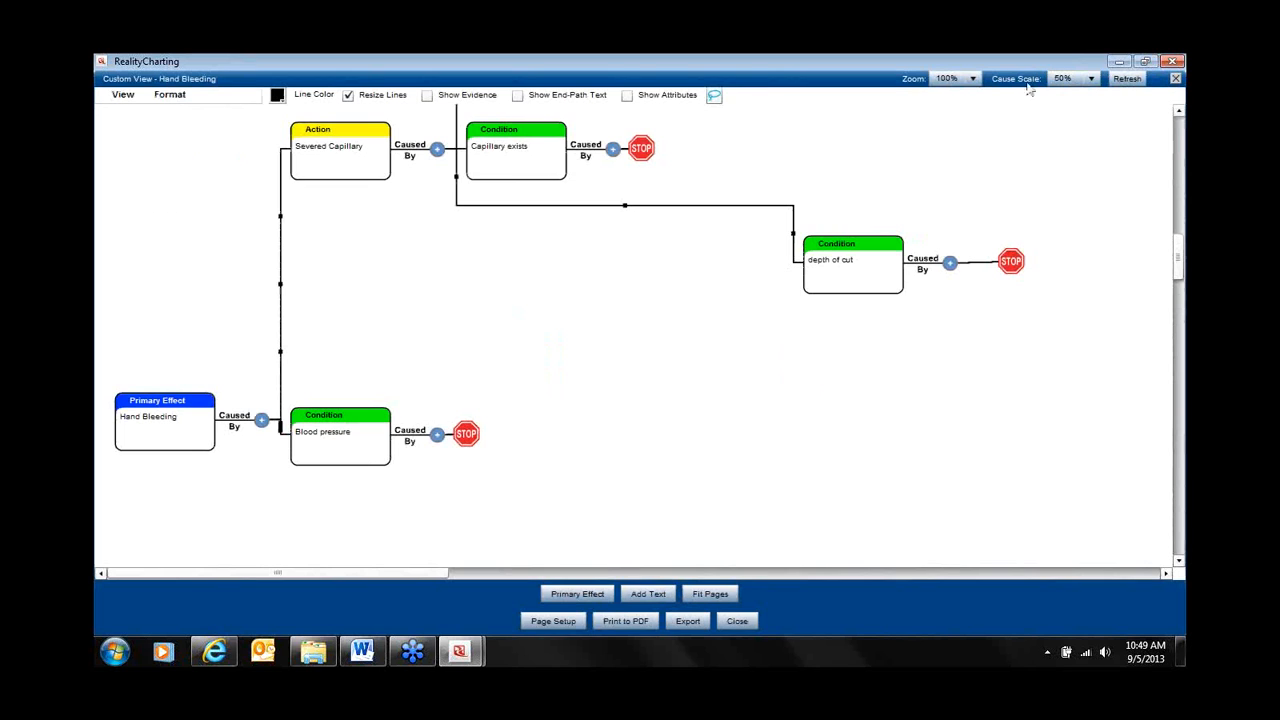
left_click(739, 622)
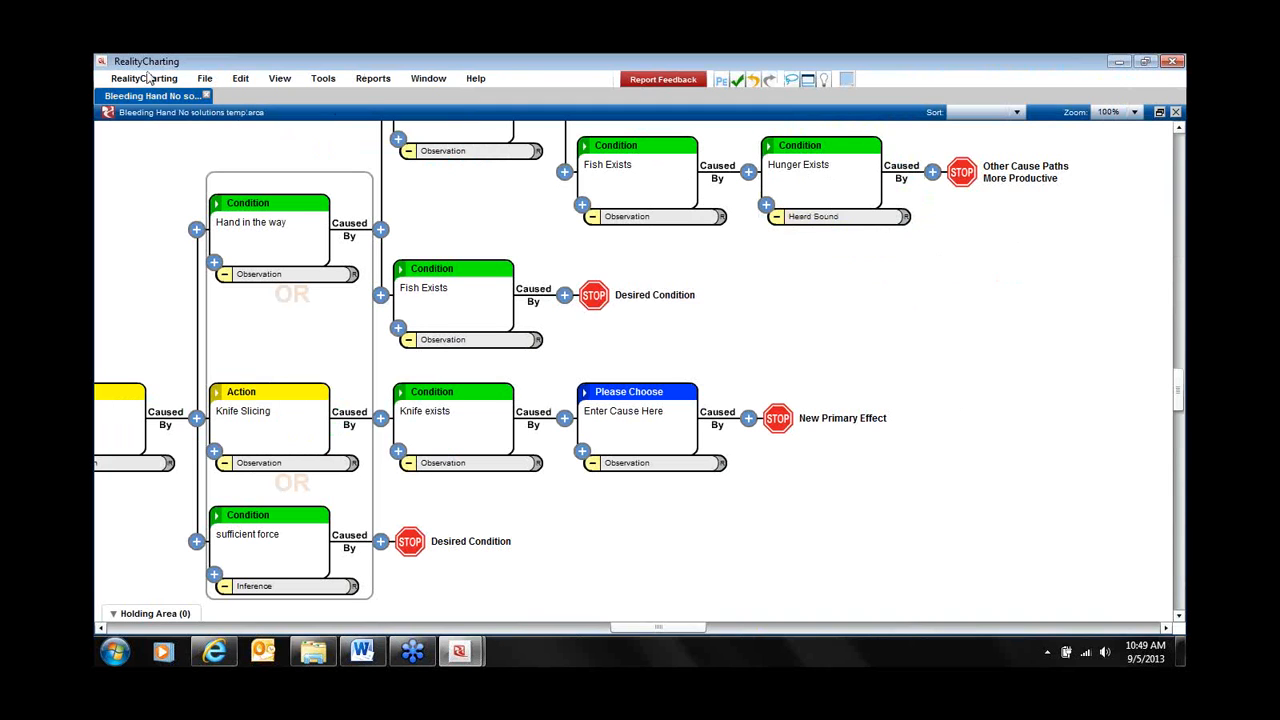
Start linking a reference to the "Cut hand" action's evidence and add a new reference named "picture".
left_click_drag(145, 236, 320, 238)
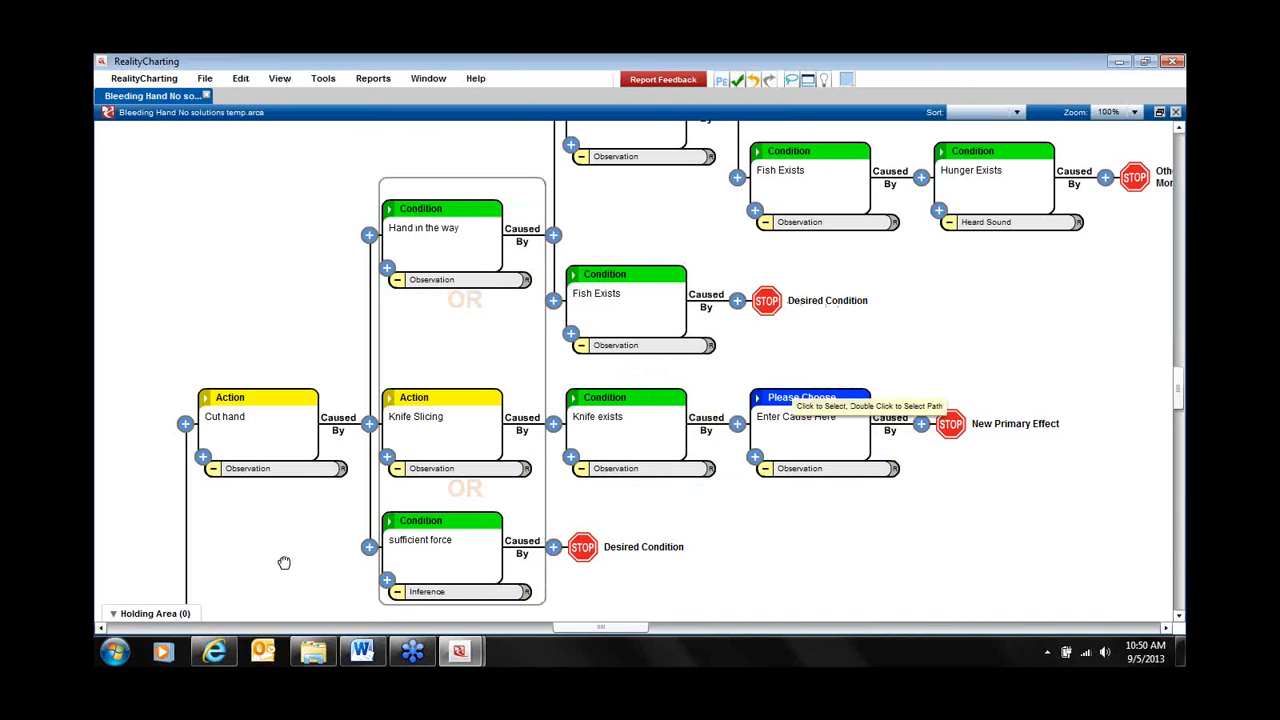
left_click_drag(245, 515, 380, 322)
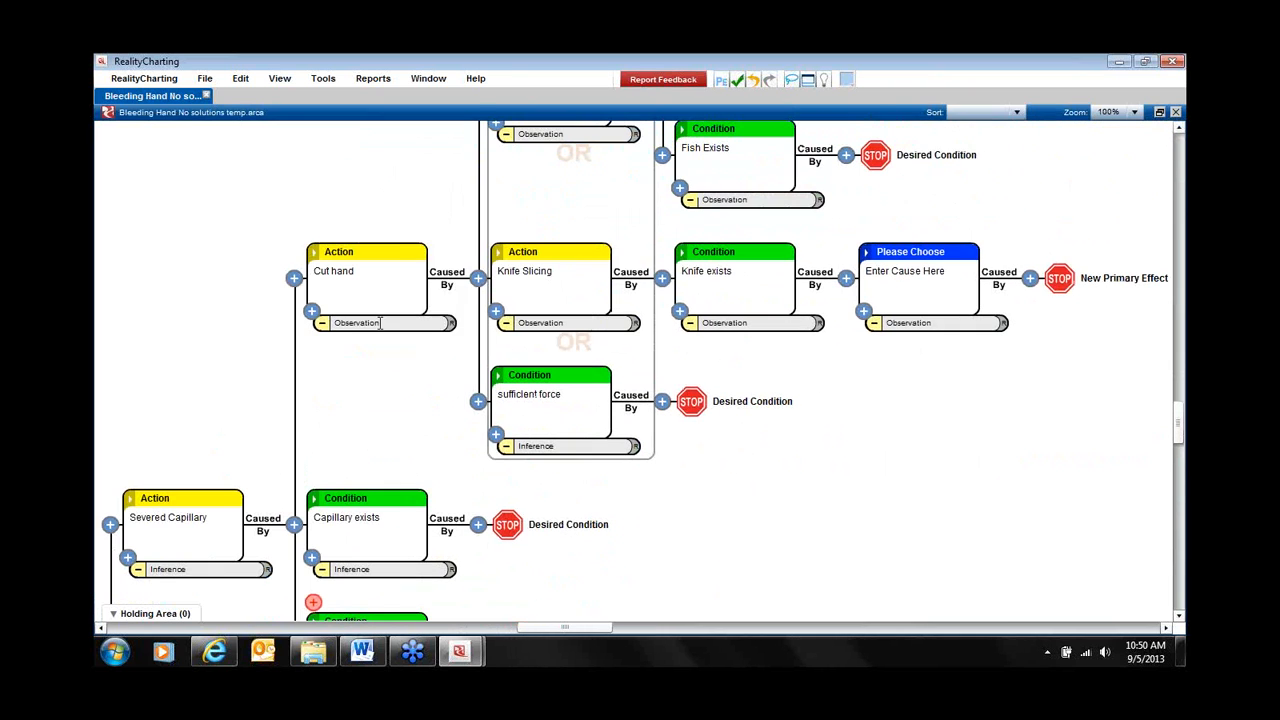
mouse_move(380, 322)
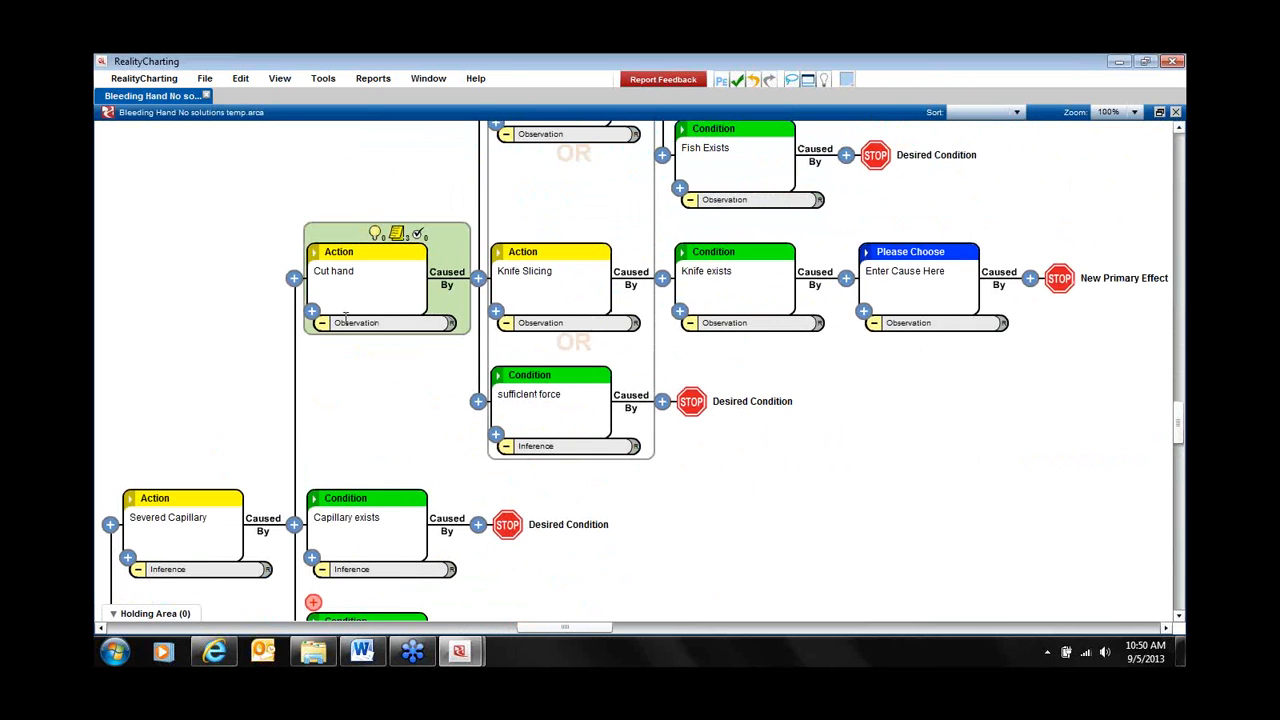
left_click(451, 325)
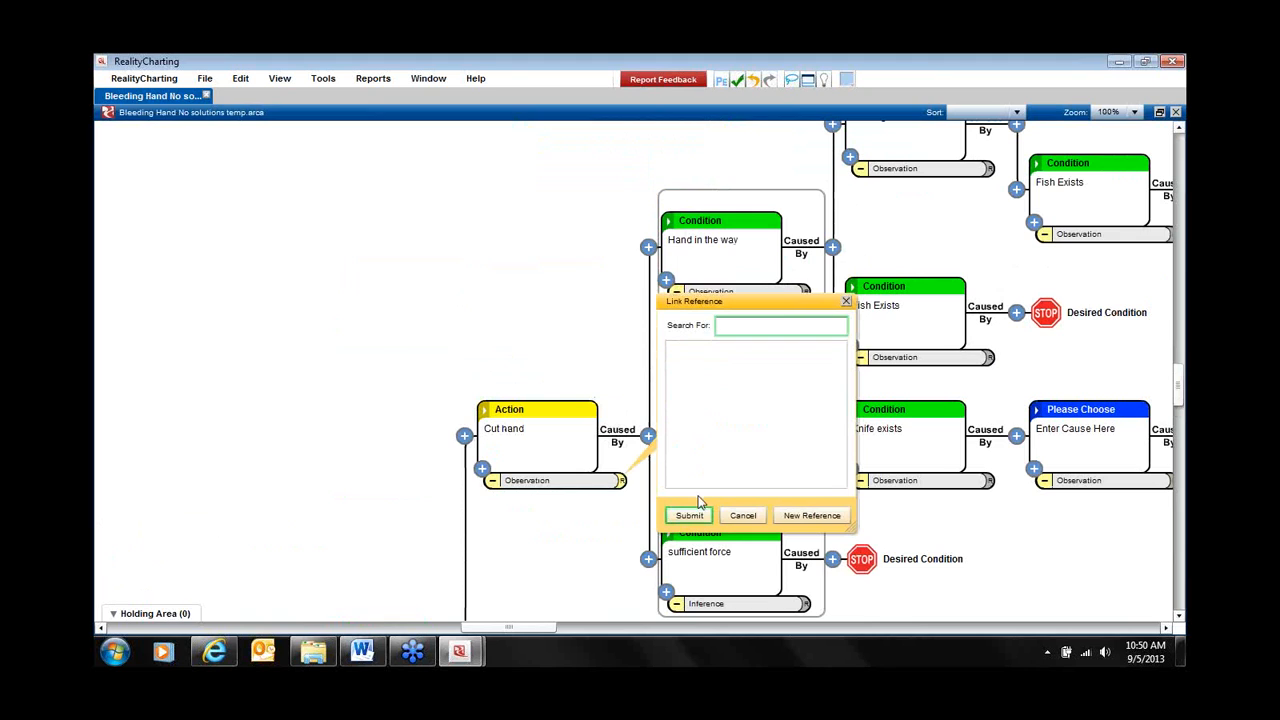
left_click(809, 515)
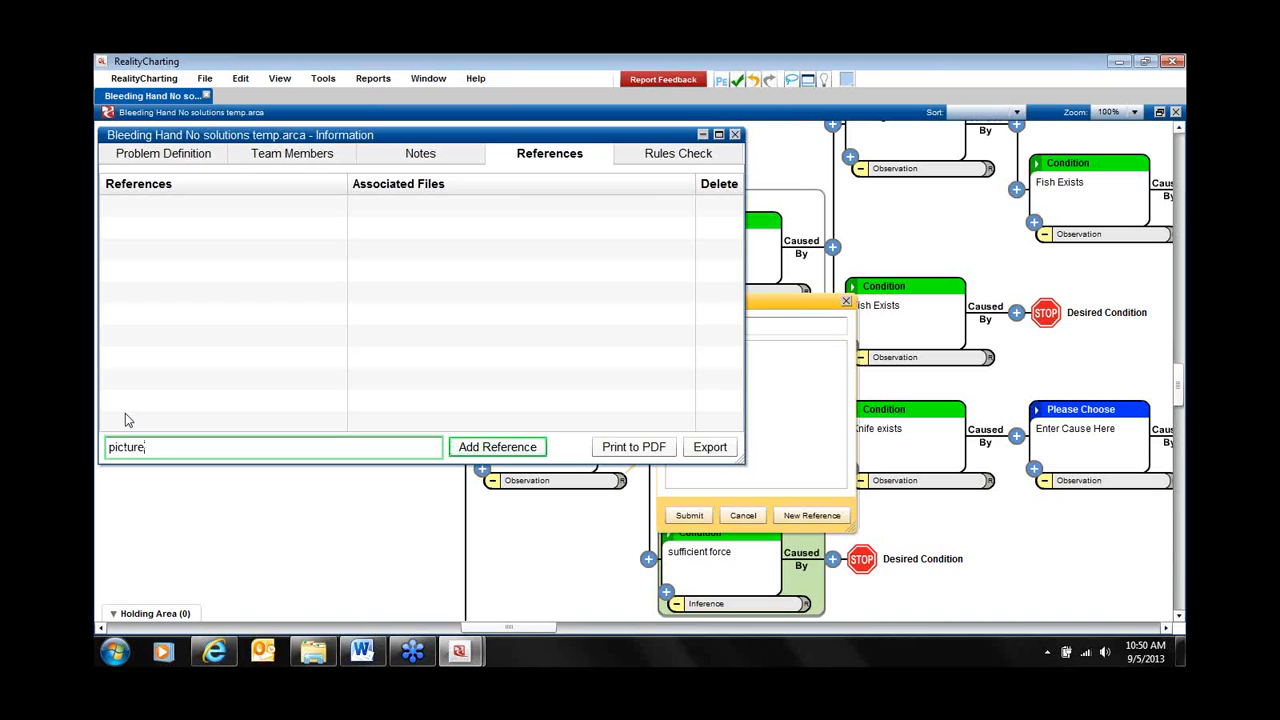
left_click(483, 451)
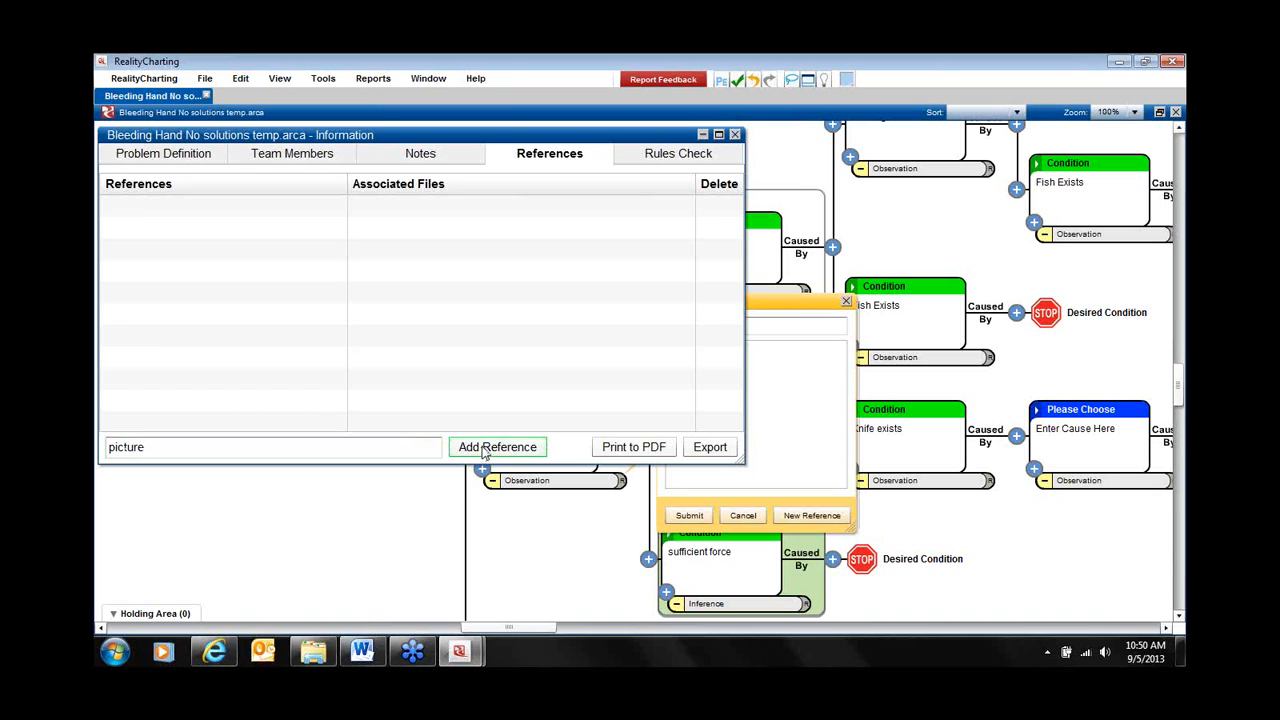
Attach the casual portrait photo from My Pictures to the "picture" reference, using the person's first name as link text.
left_click(620, 214)
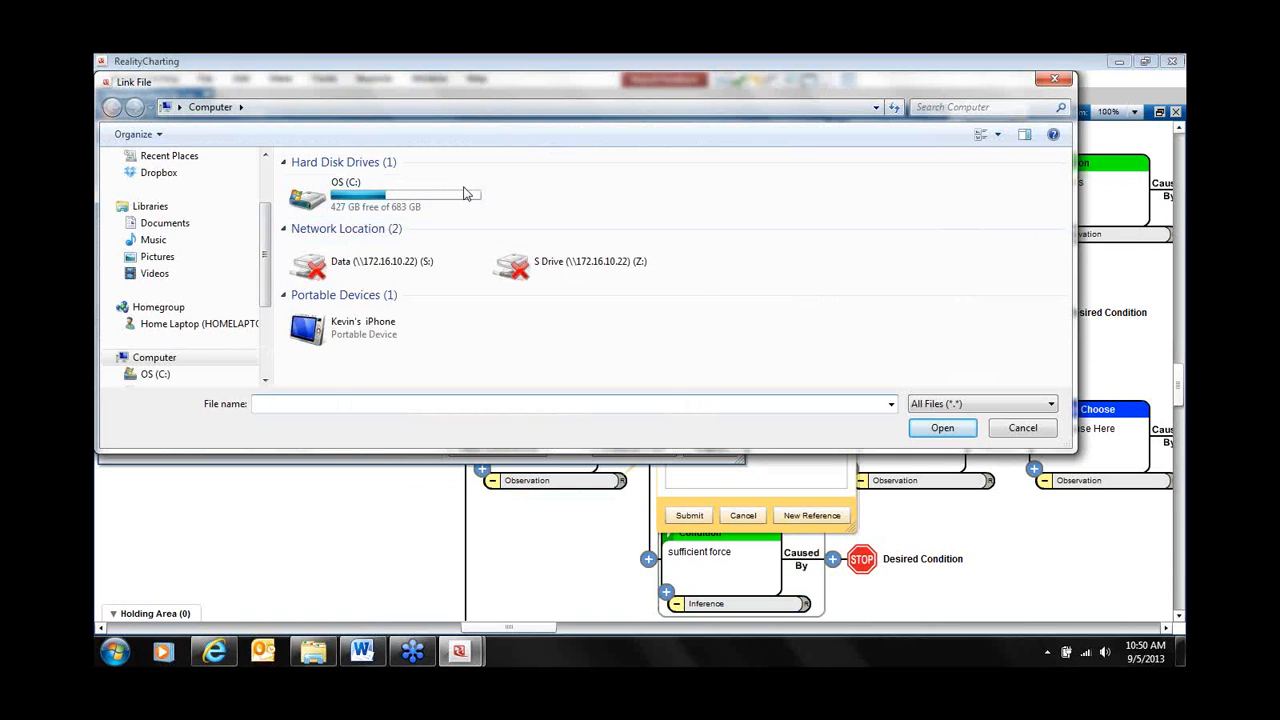
left_click(122, 256)
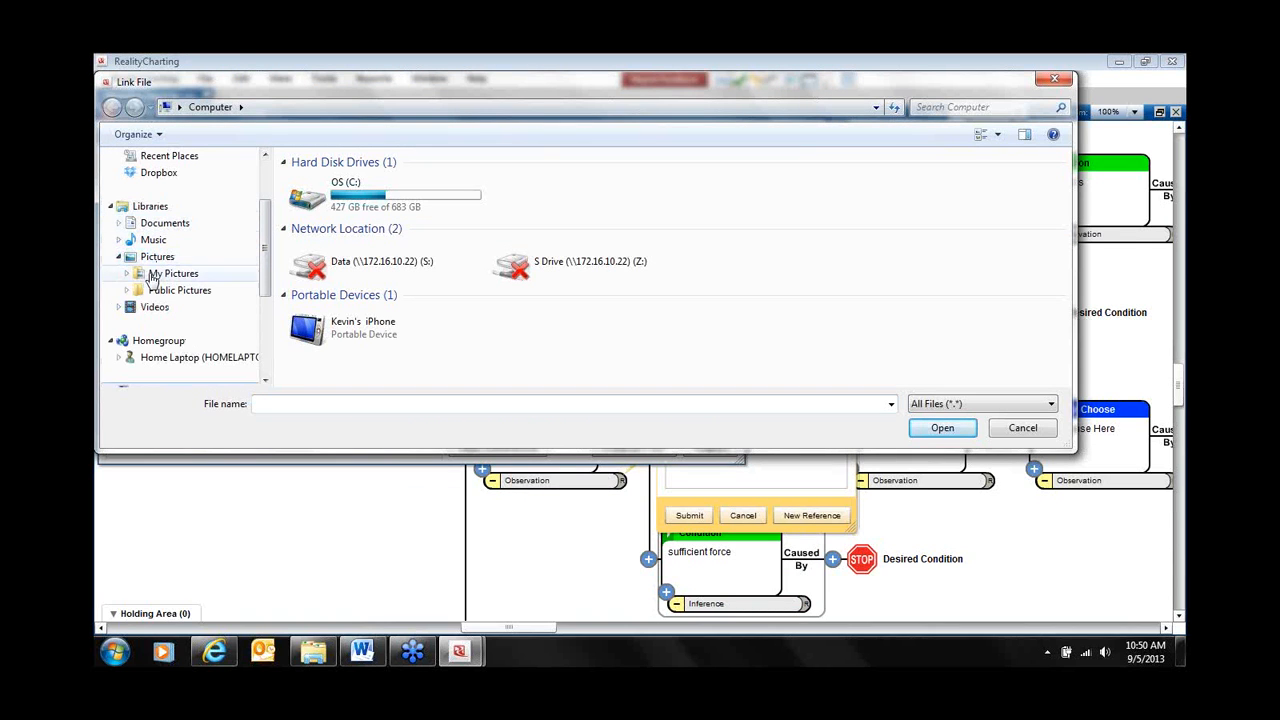
left_click(172, 273)
left_click(500, 350)
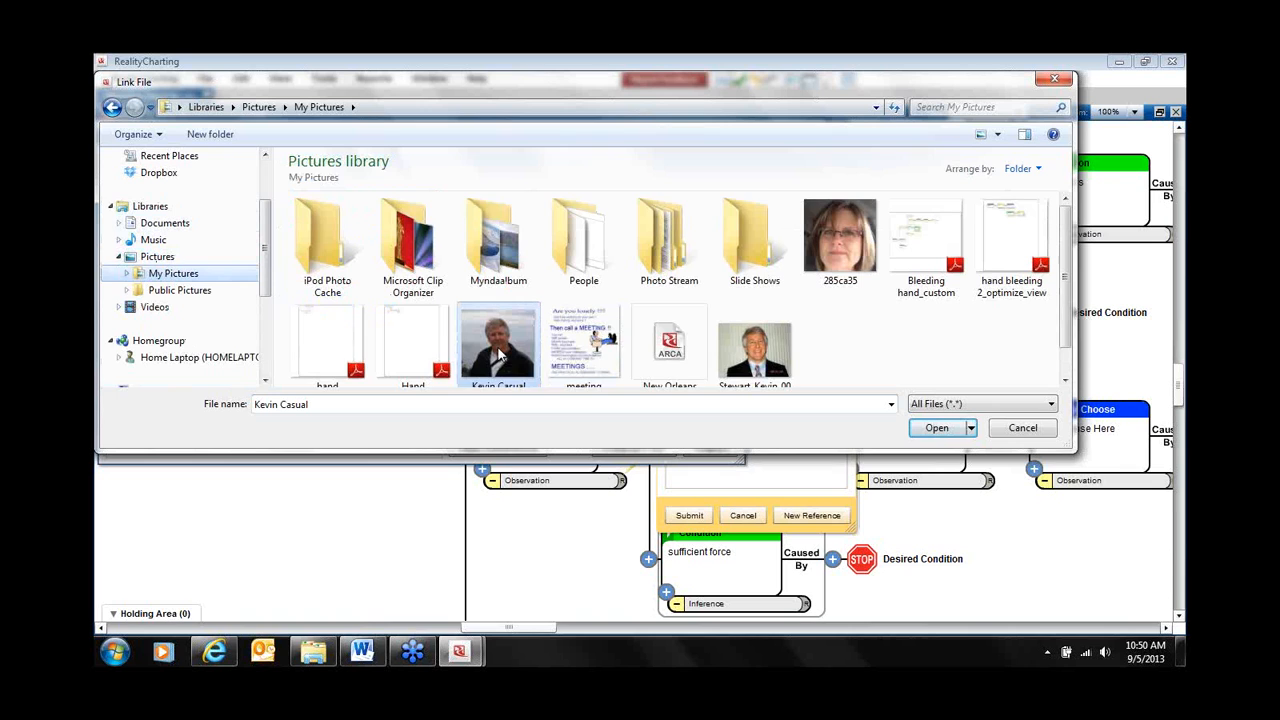
left_click(937, 430)
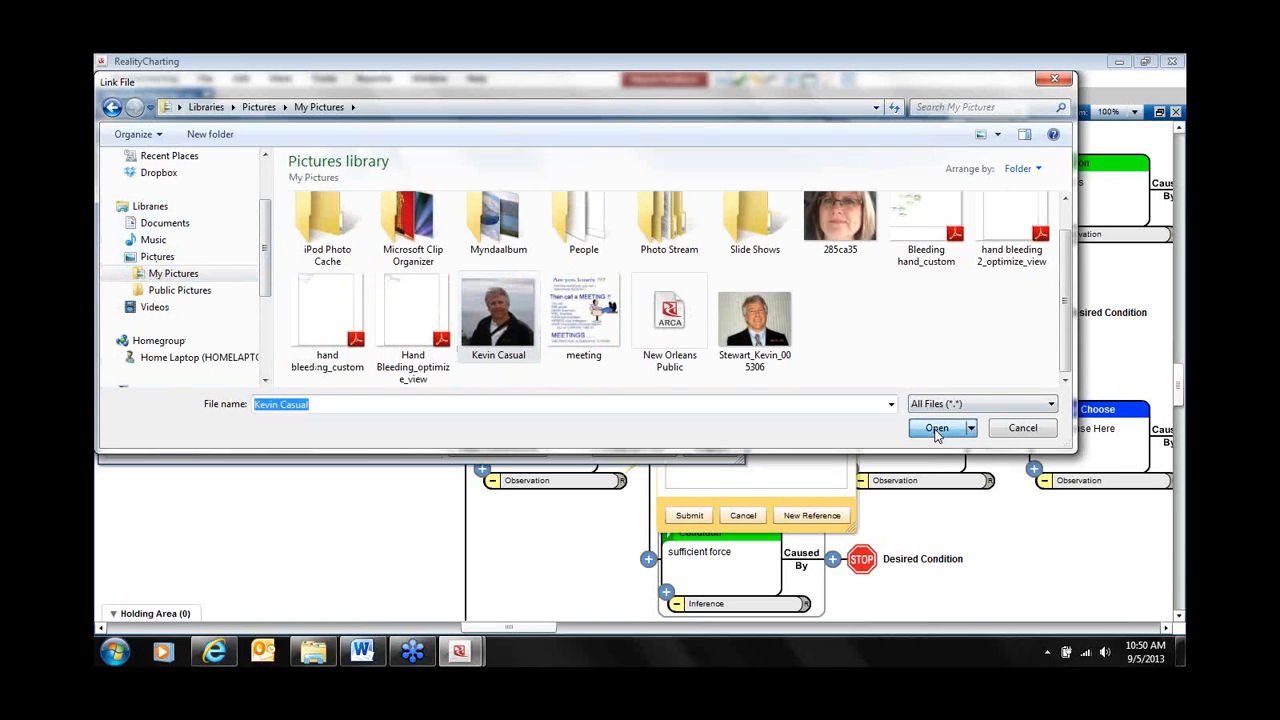
type("kevin")
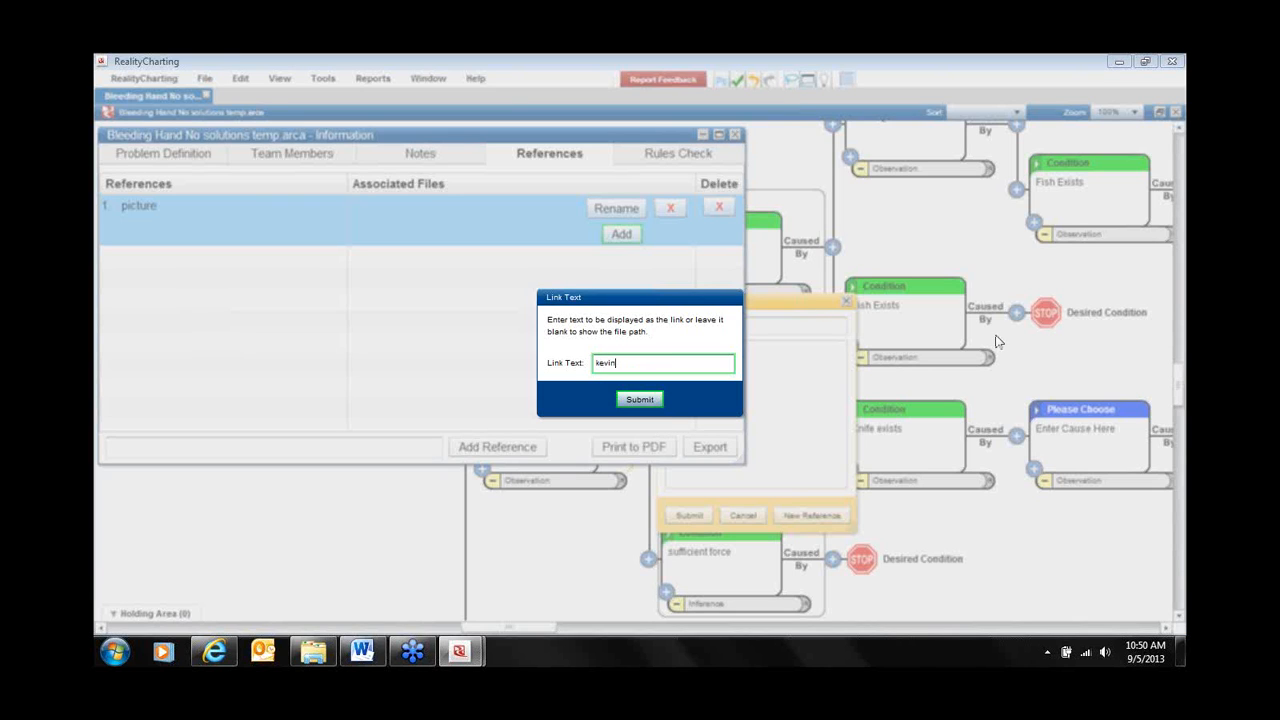
left_click(651, 401)
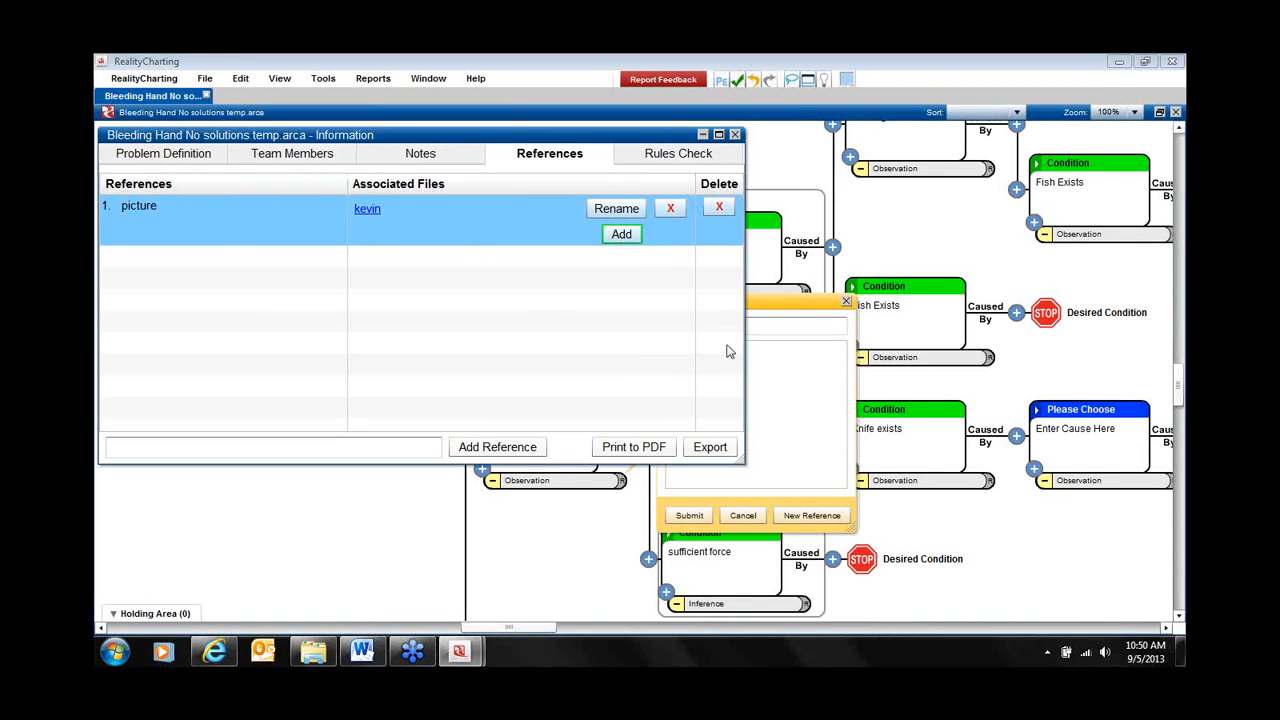
Close the Information window and link the "picture" reference to the "Cut hand" action as its evidence.
left_click(735, 136)
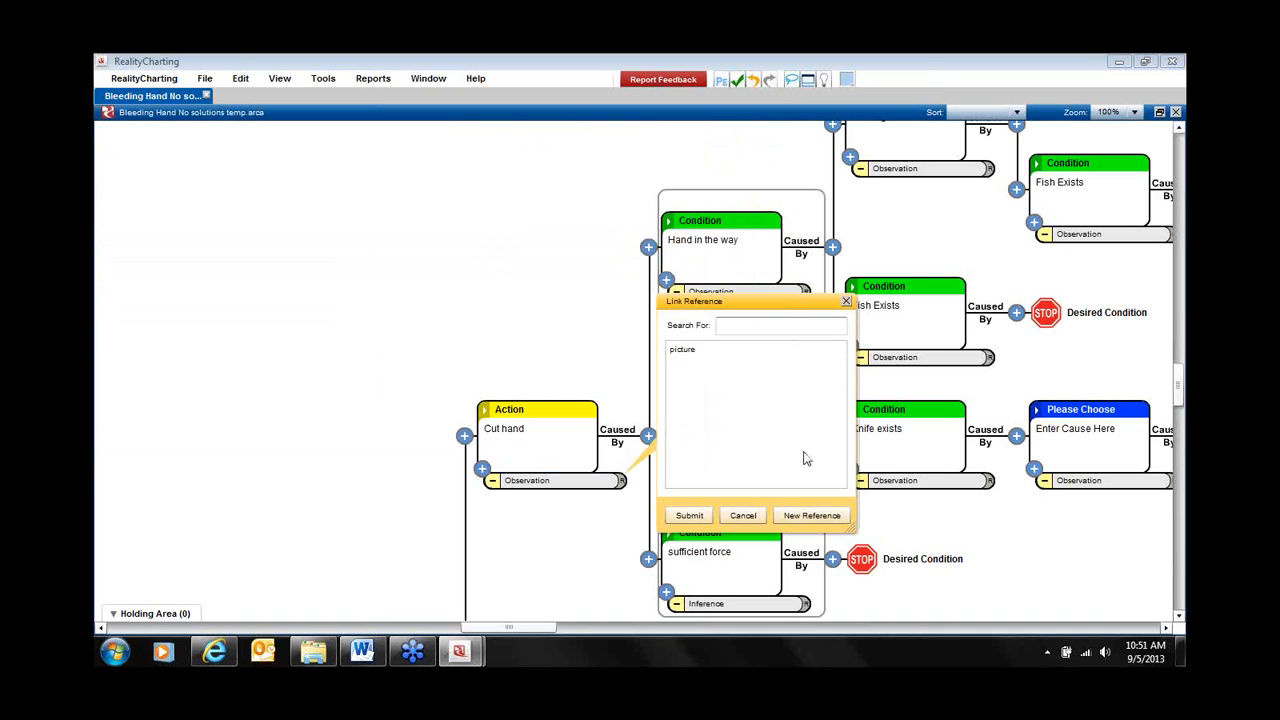
left_click(695, 352)
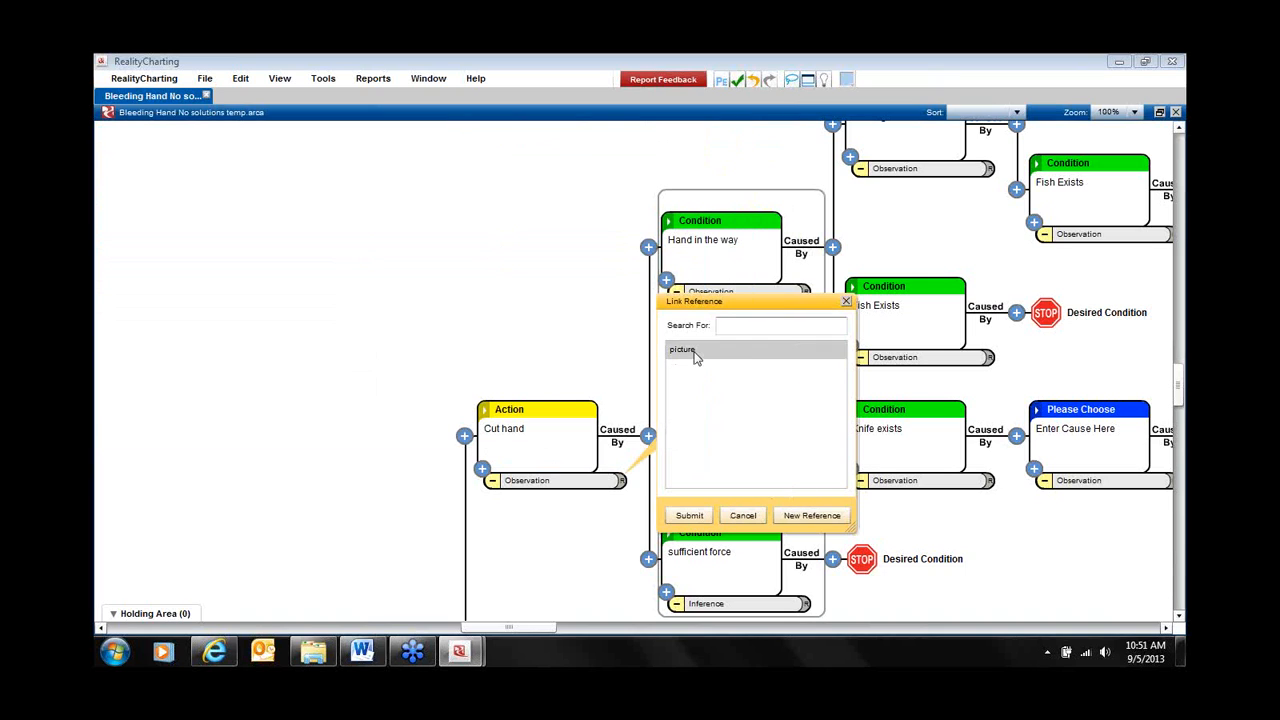
left_click(690, 516)
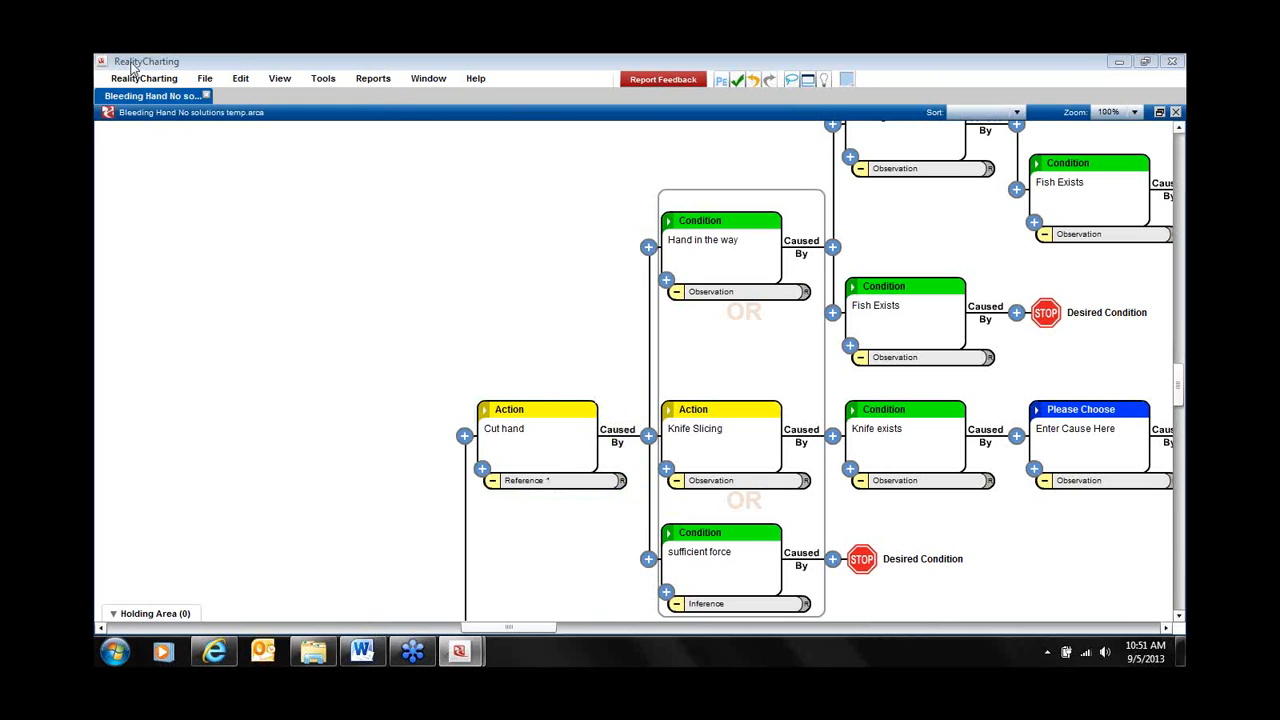
Save the chart as a Version 6.0 package file (.parca) named "Hand Bleeding_packaged" in the Webinar folder.
left_click(205, 80)
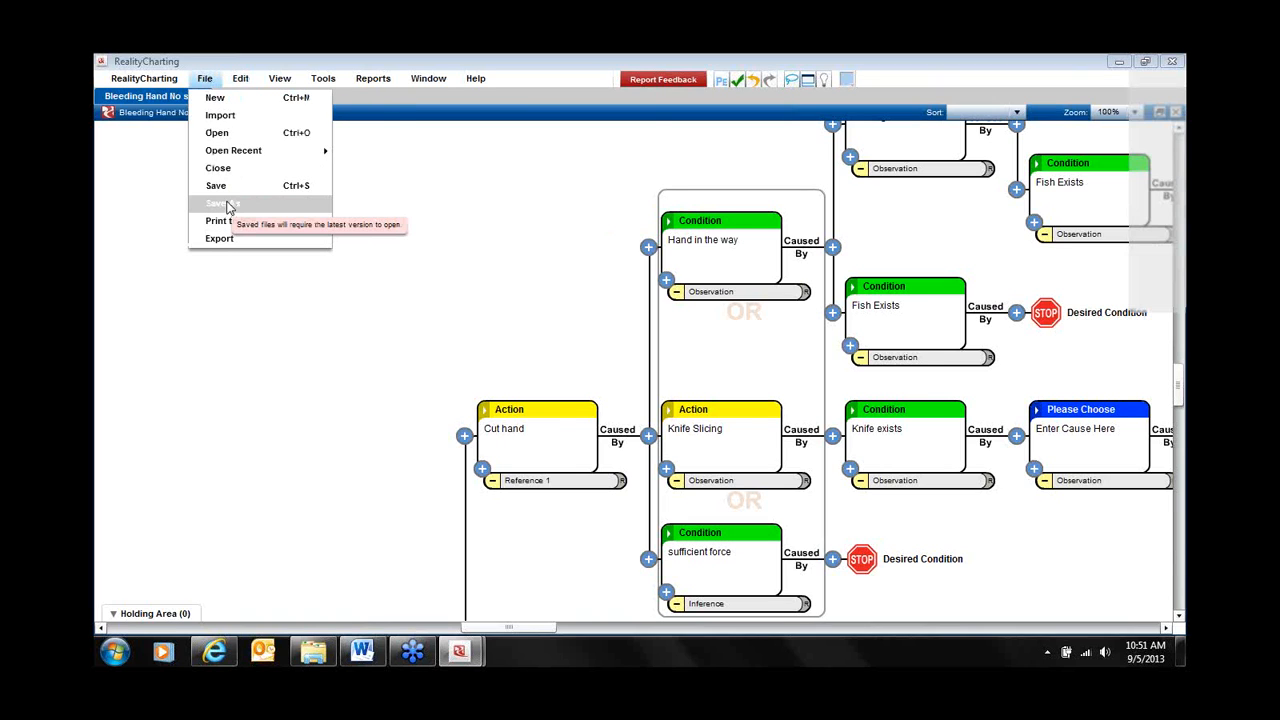
left_click(229, 205)
left_click(630, 416)
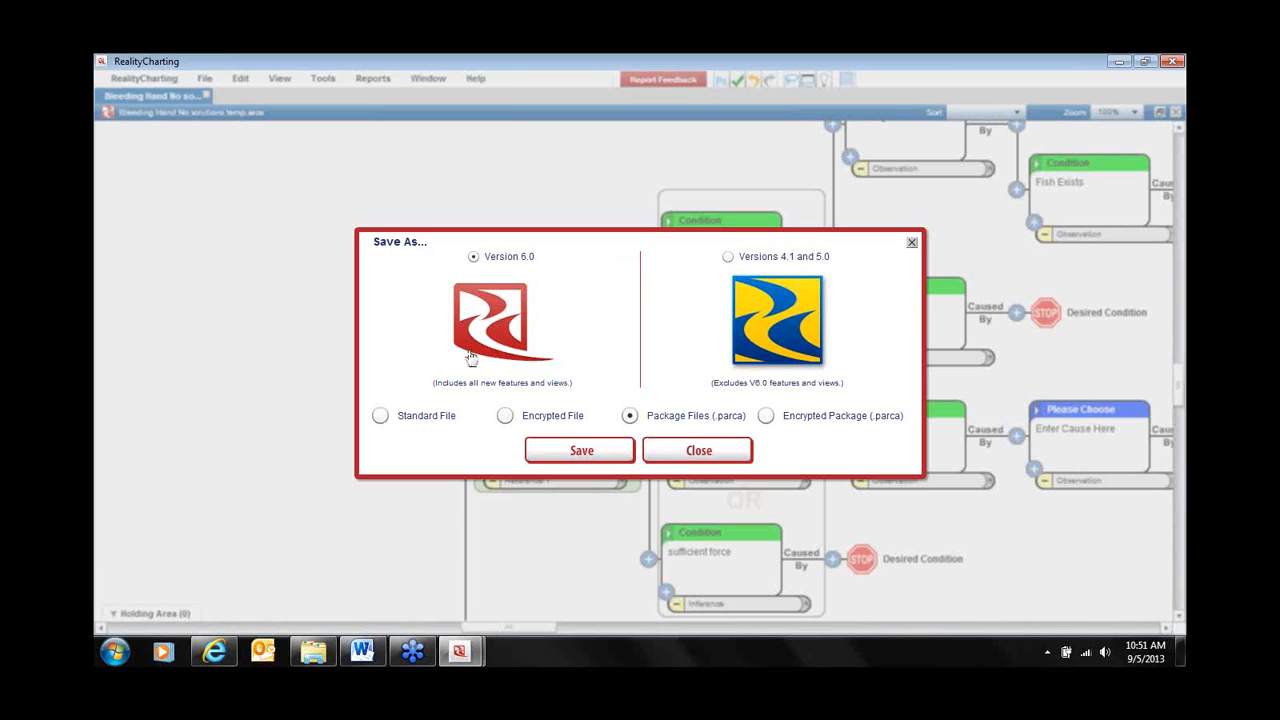
left_click(581, 451)
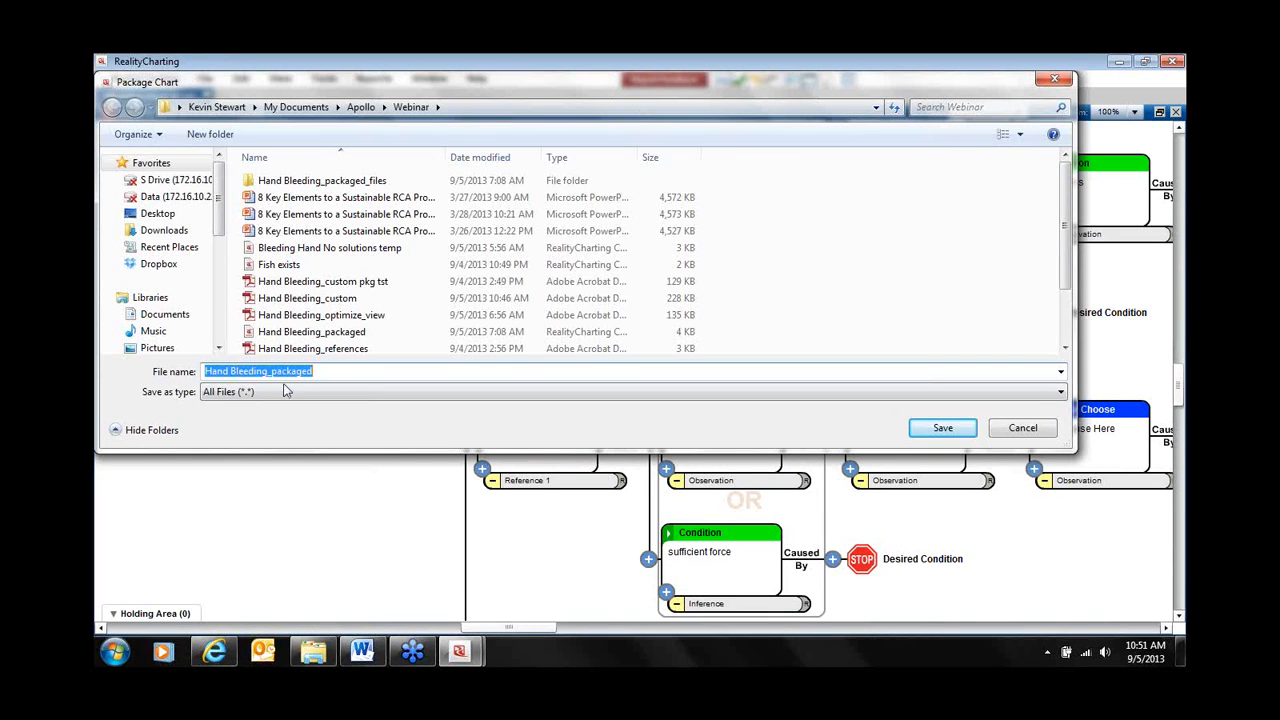
left_click(946, 430)
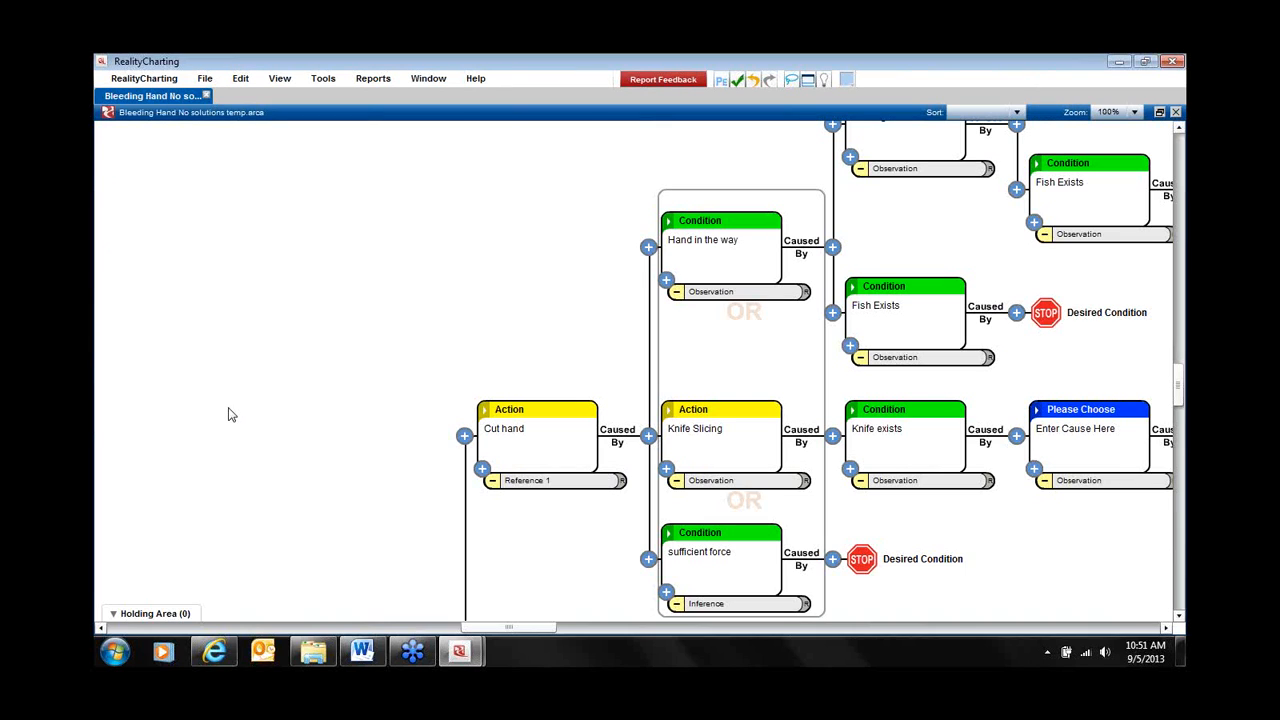
Switch to Windows Explorer, go to the Webinar folder and open the "Hand Bleeding_packaged" RealityCharting chart file.
left_click(316, 652)
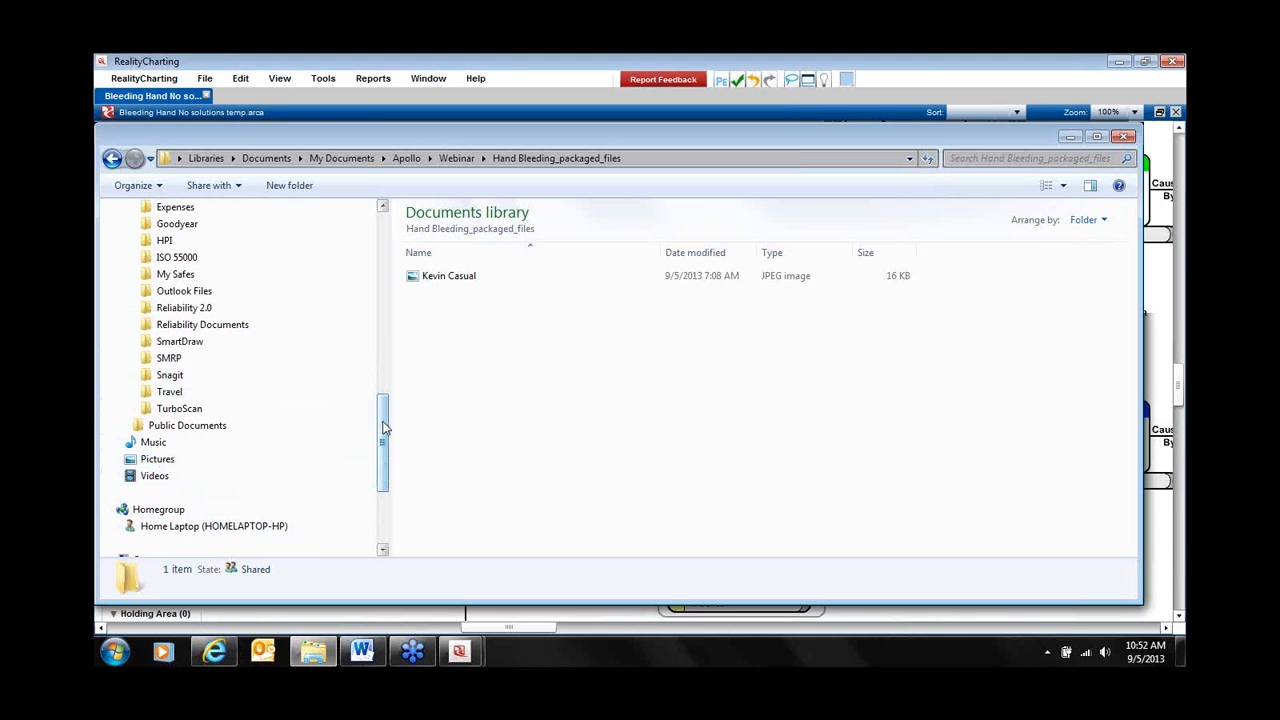
left_click_drag(383, 428, 383, 405)
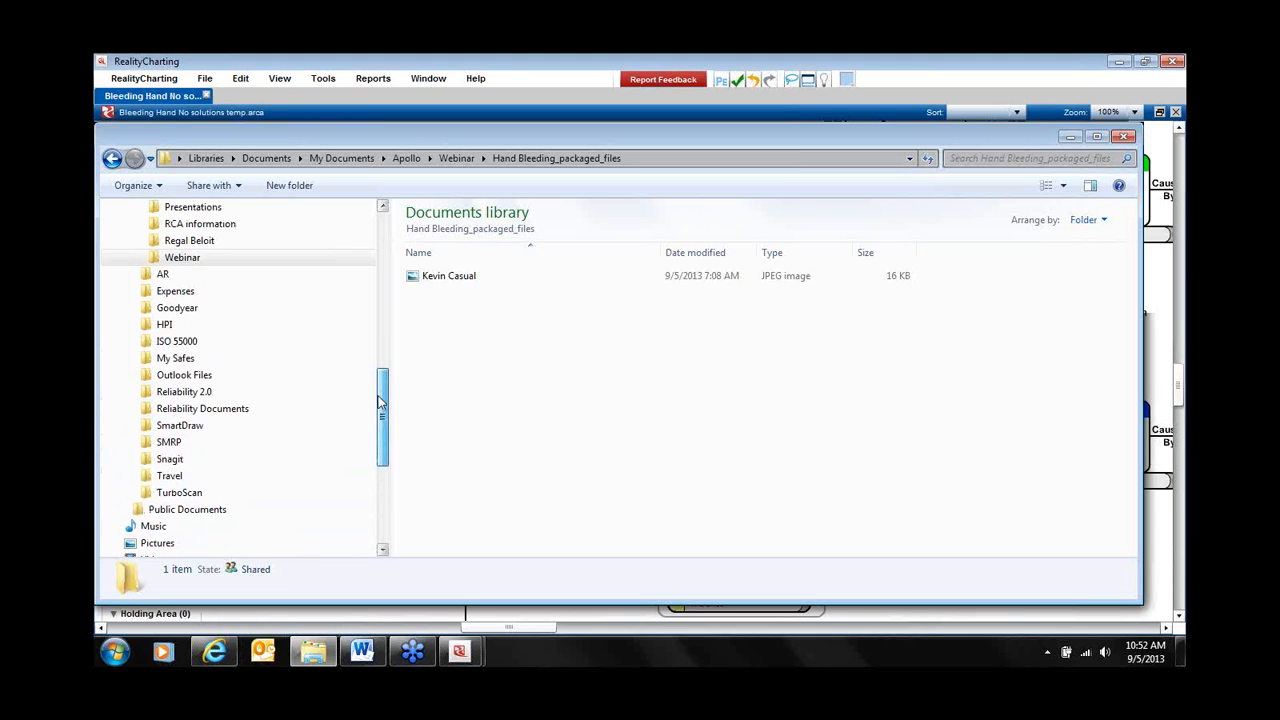
left_click(160, 259)
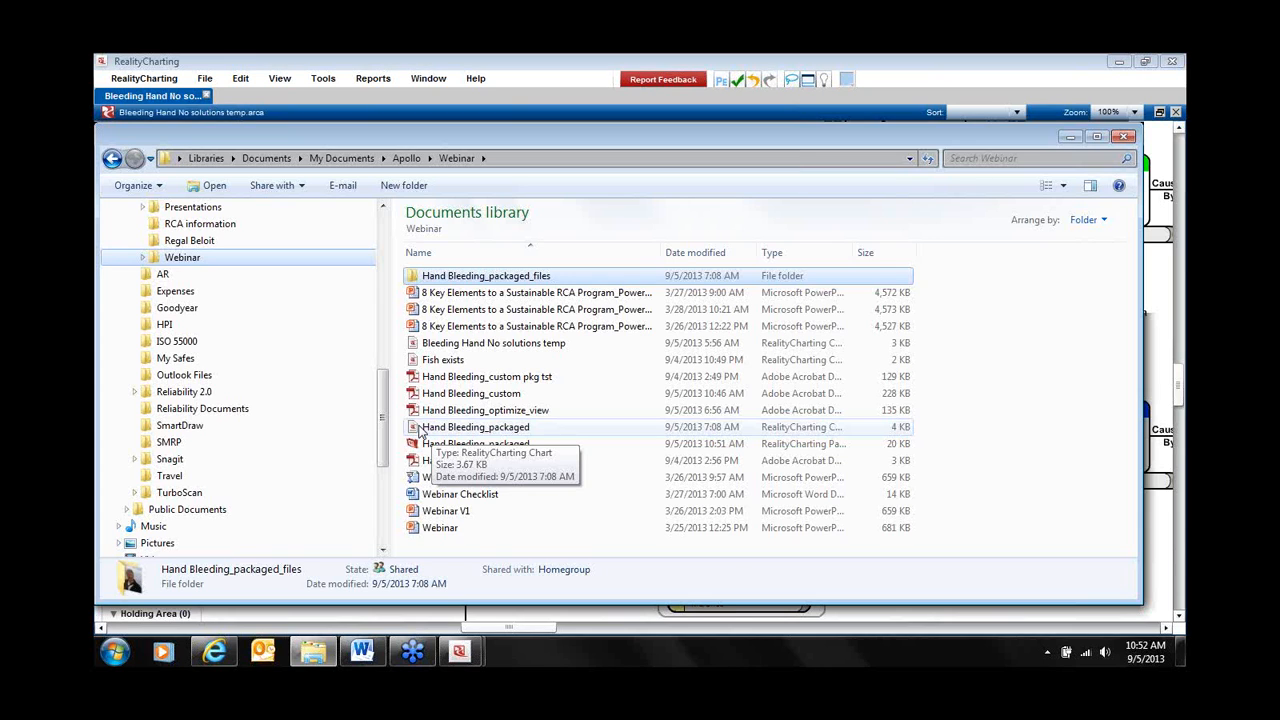
left_click(423, 430)
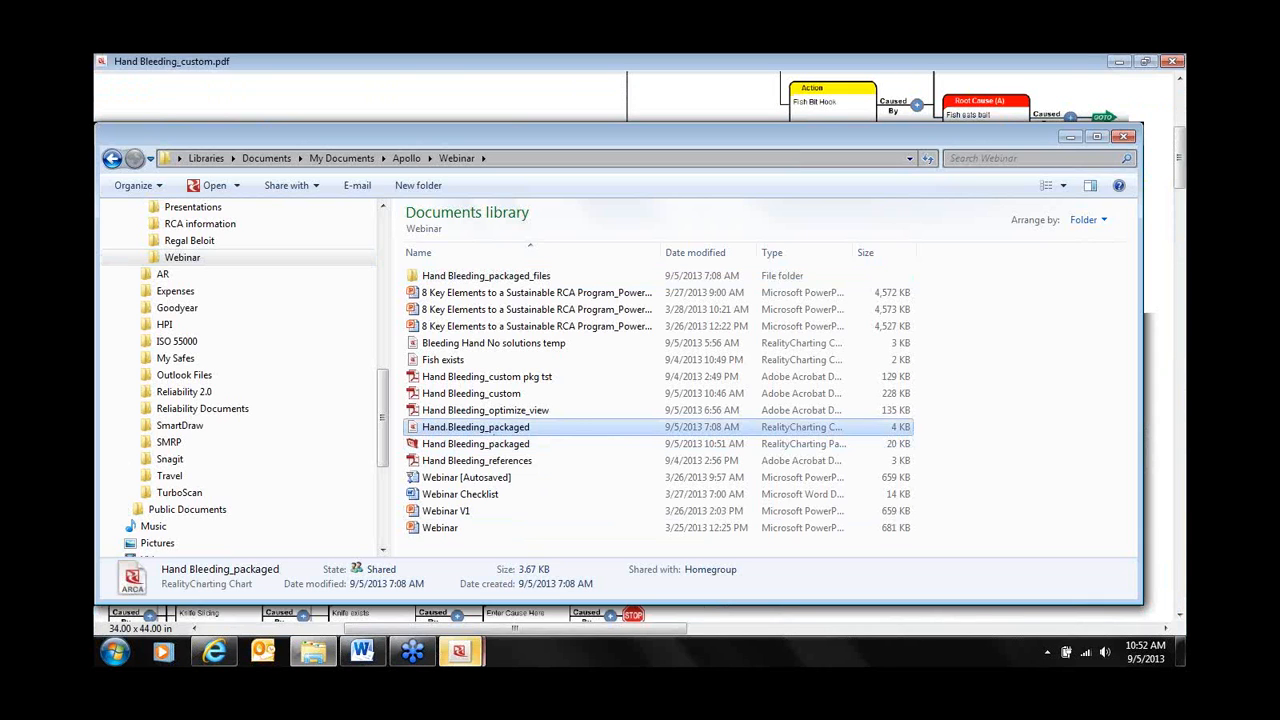
View the Hand Bleeding_custom.pdf window, return to Windows Explorer to inspect the Hand Bleeding_packaged_files folder, and close the folder window.
mouse_move(460, 652)
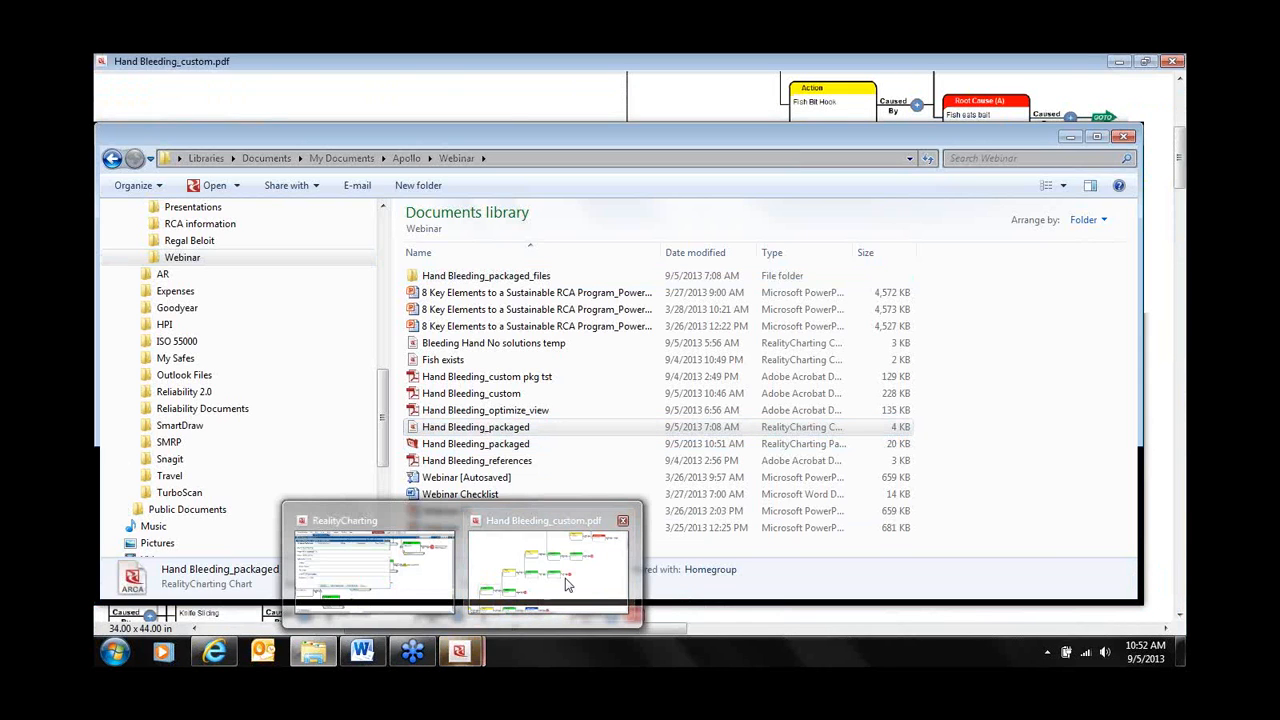
left_click(567, 585)
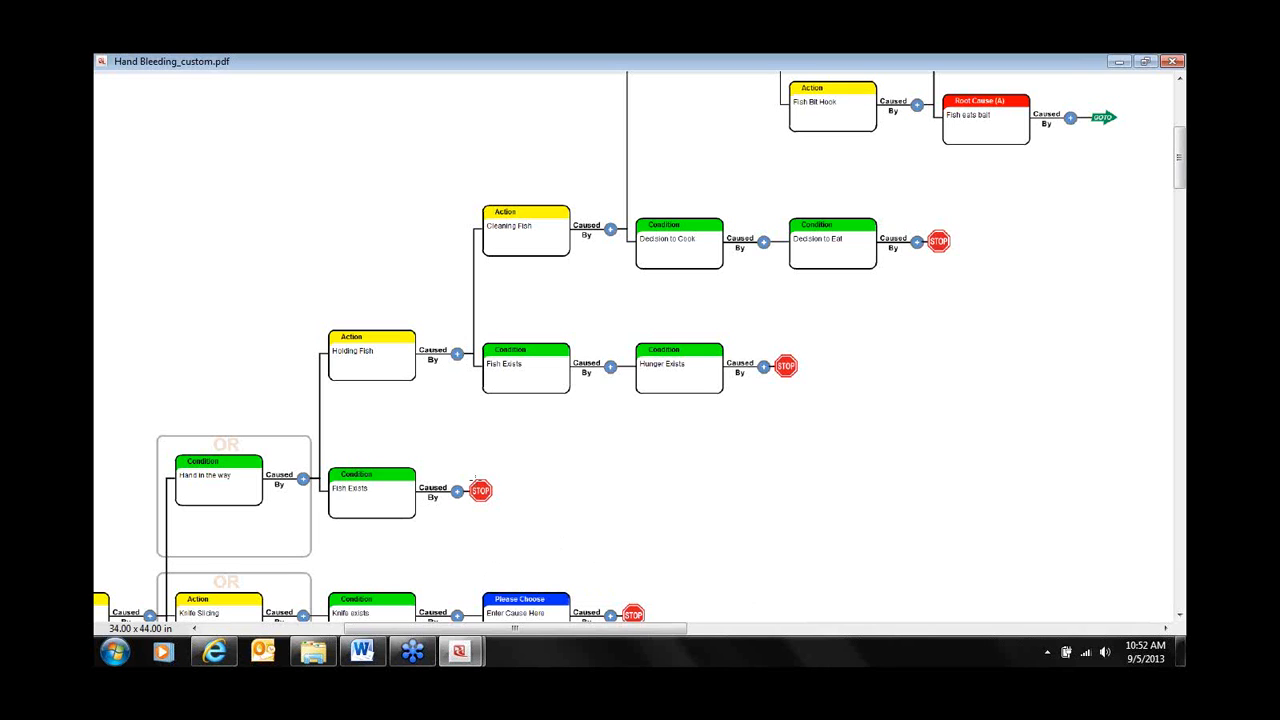
mouse_move(408, 650)
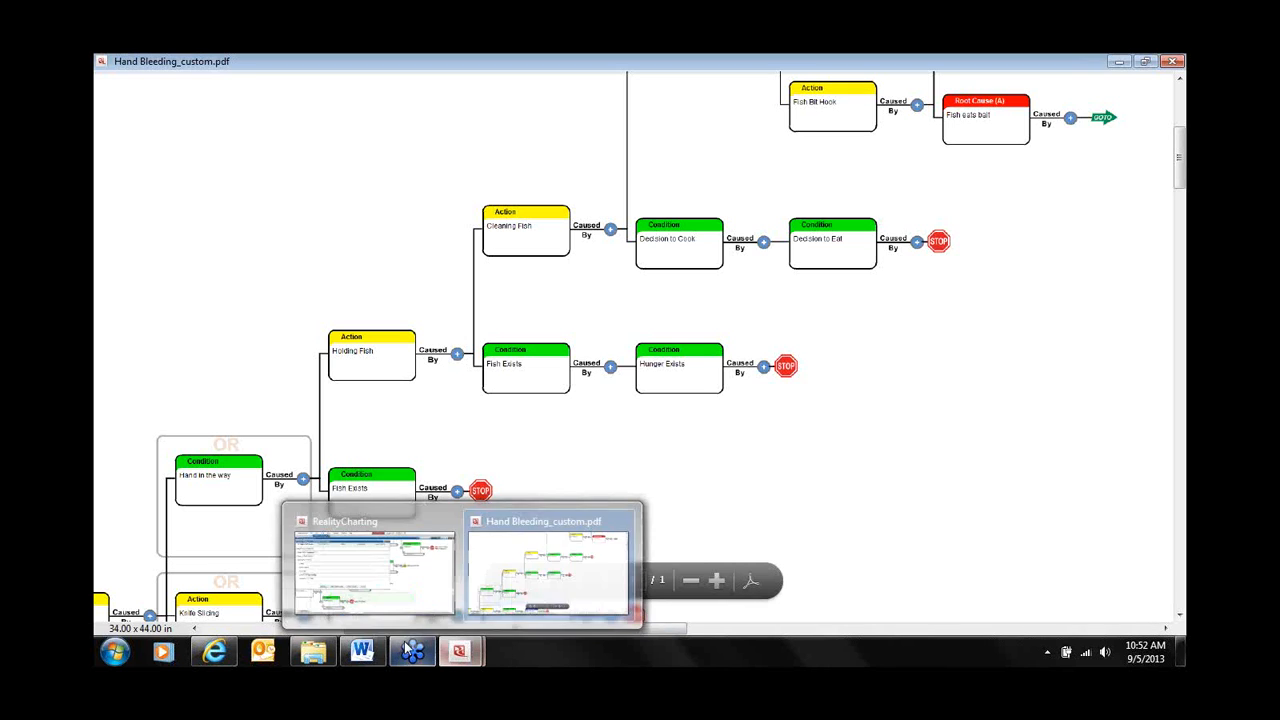
left_click(313, 651)
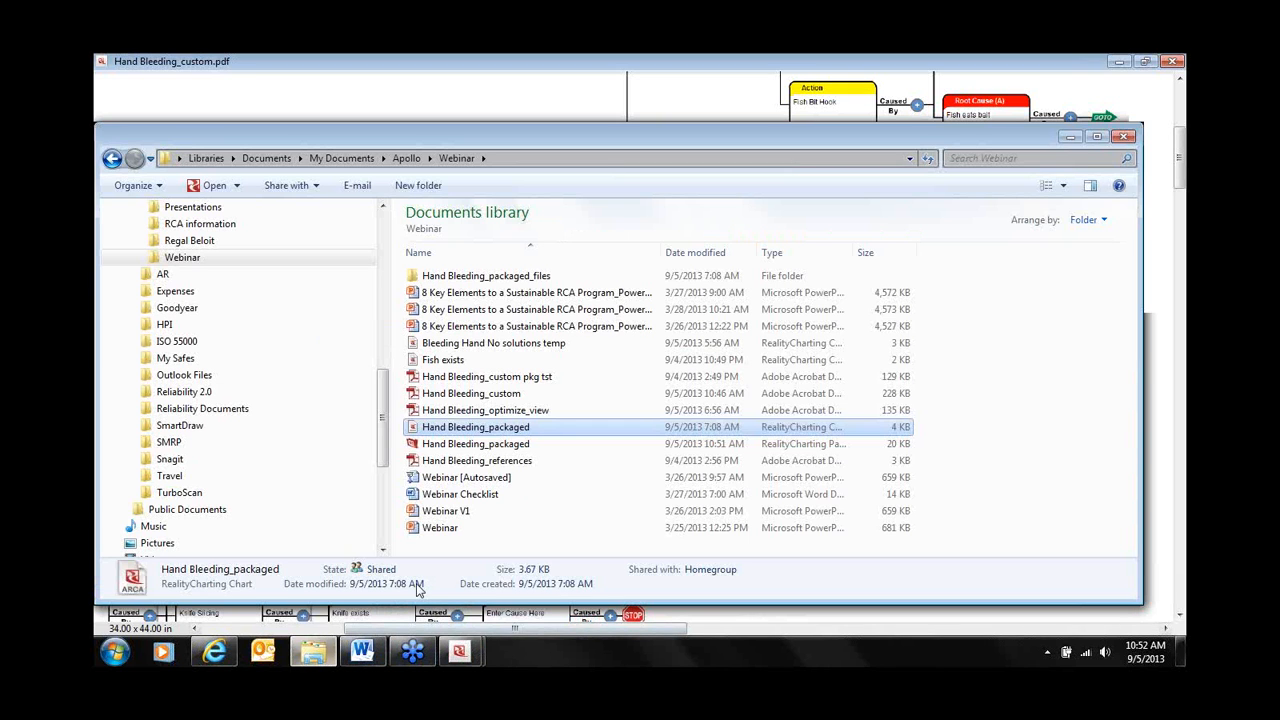
double_click(420, 282)
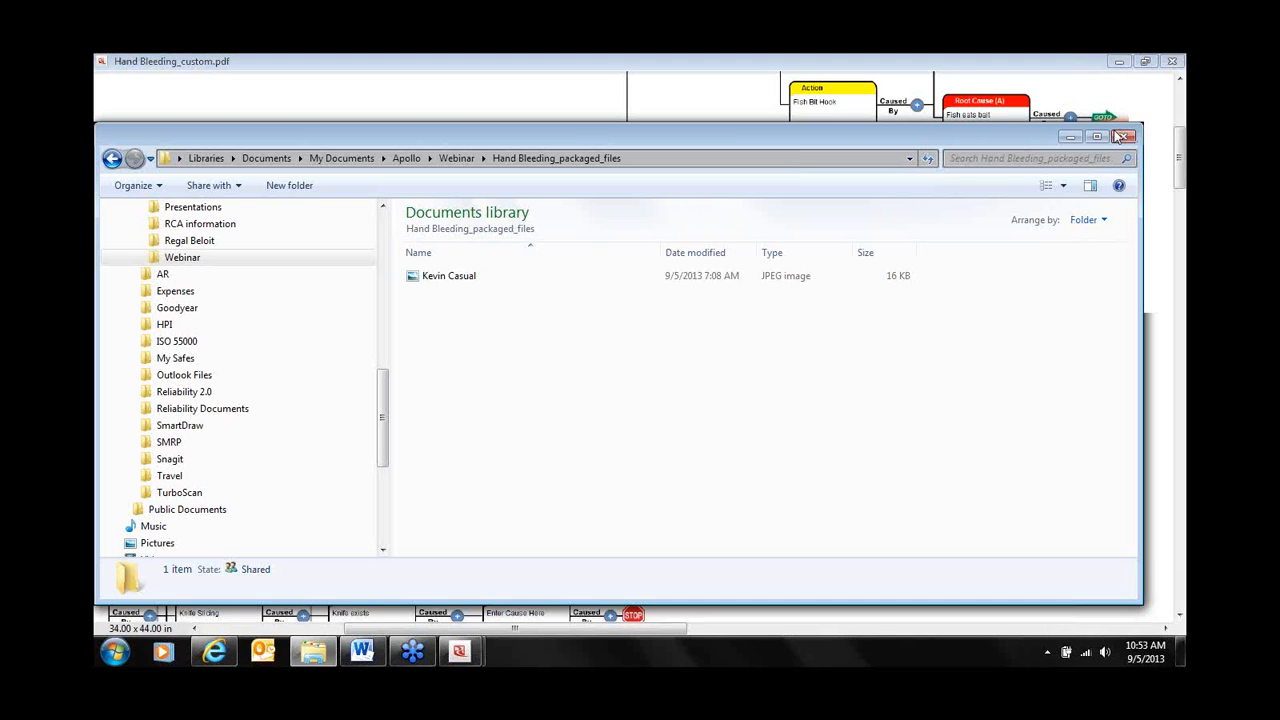
left_click(1121, 136)
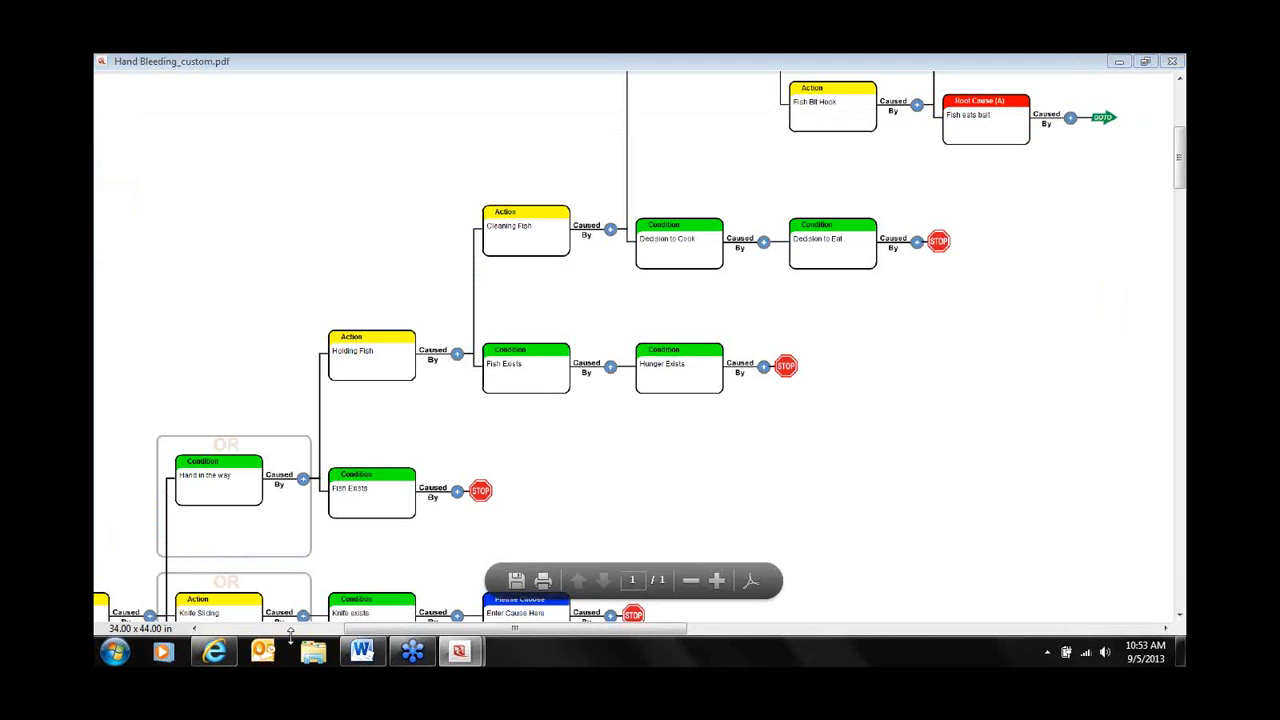